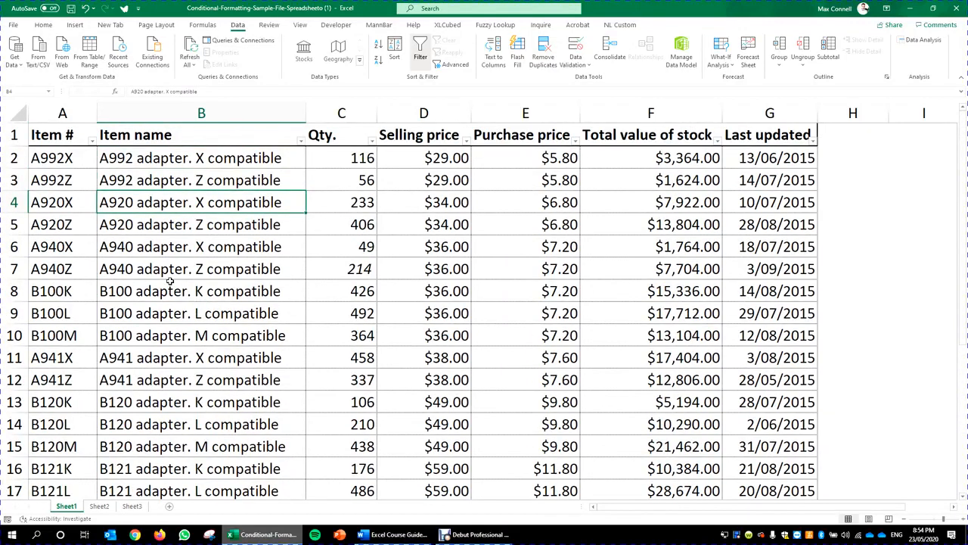
# Remove the column filters from the stock list's header row on Sheet1.
pyautogui.click(137, 159)
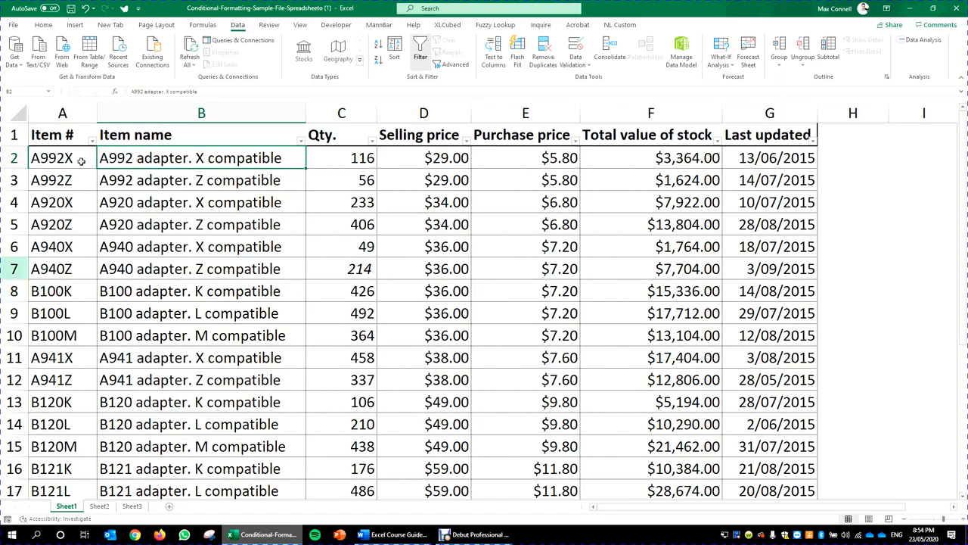
pyautogui.click(198, 112)
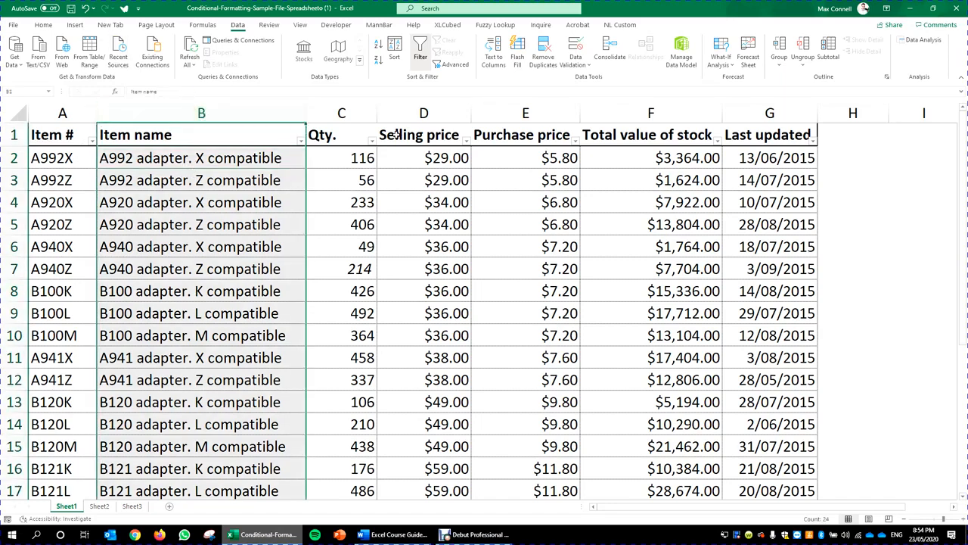
pyautogui.click(341, 113)
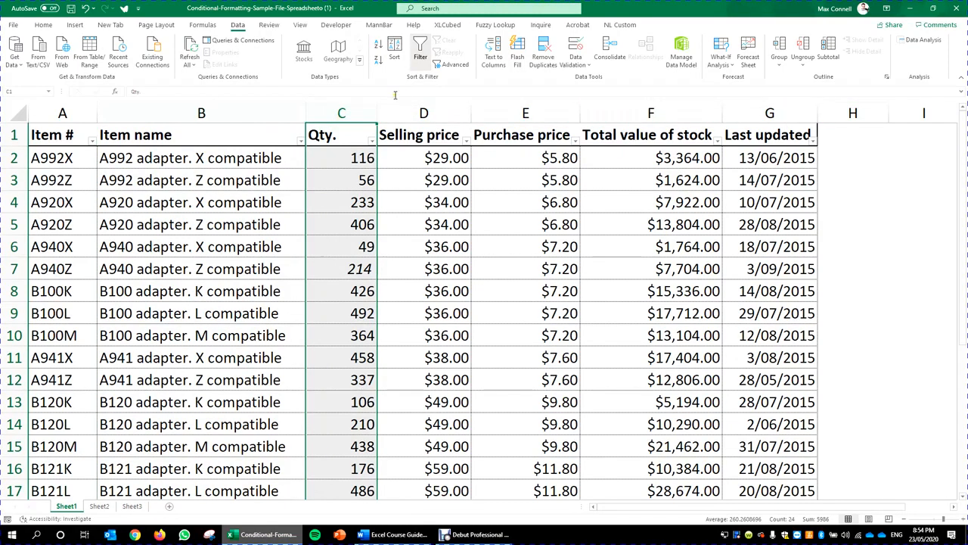
pyautogui.click(187, 268)
pyautogui.scroll(-3, 440, 235)
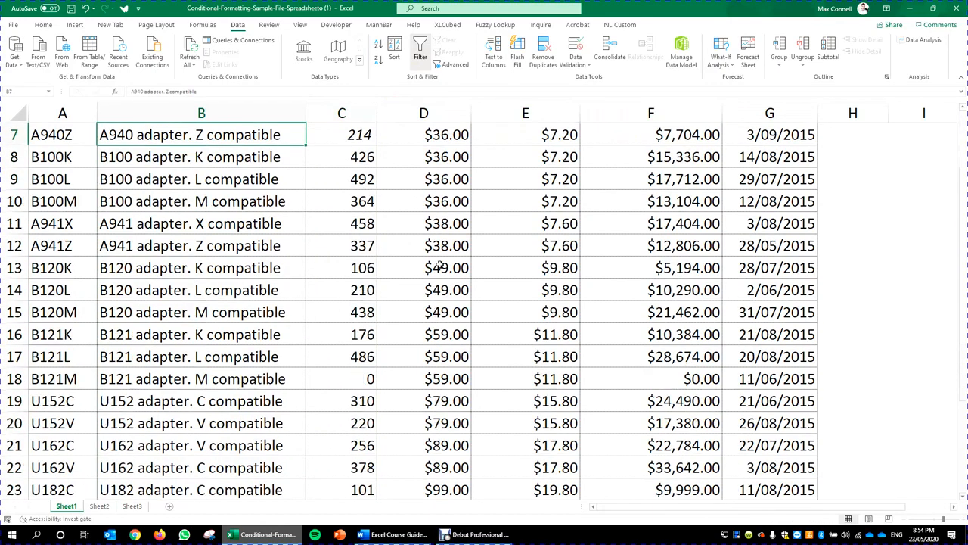
pyautogui.scroll(3, 252, 225)
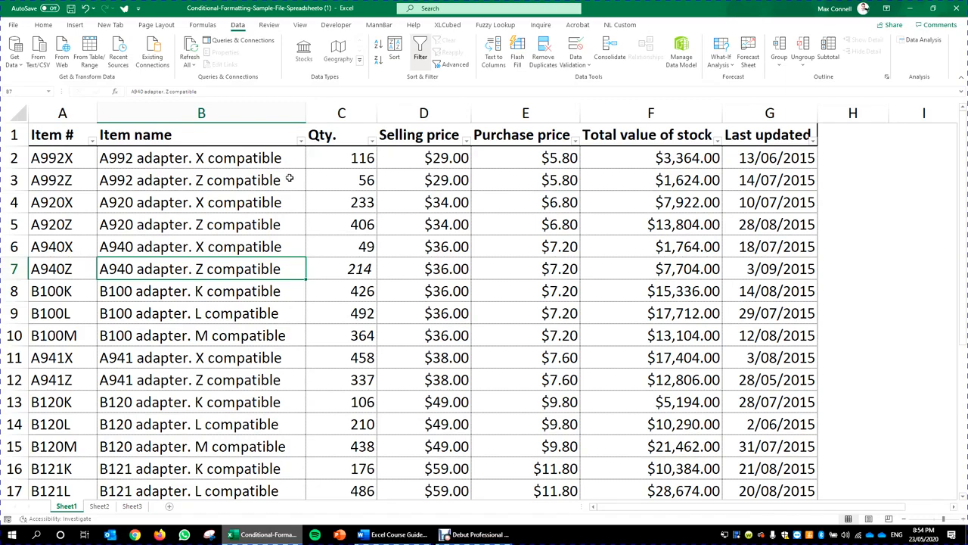
pyautogui.hotkey('ctrl', 'shift', 'l')
pyautogui.click(386, 246)
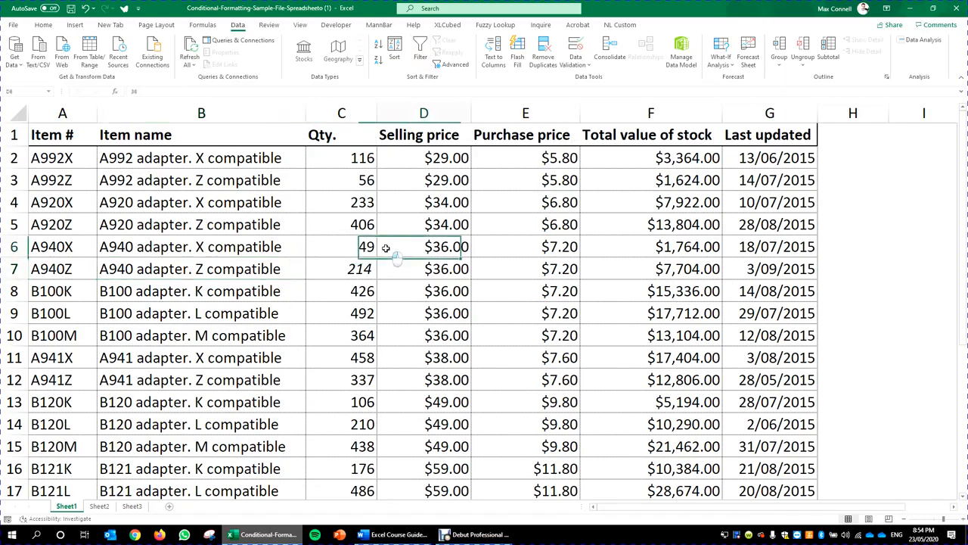
# Examine the stock list's header row and the item records beneath it.
pyautogui.scroll(-5, 342, 298)
pyautogui.scroll(5, 341, 298)
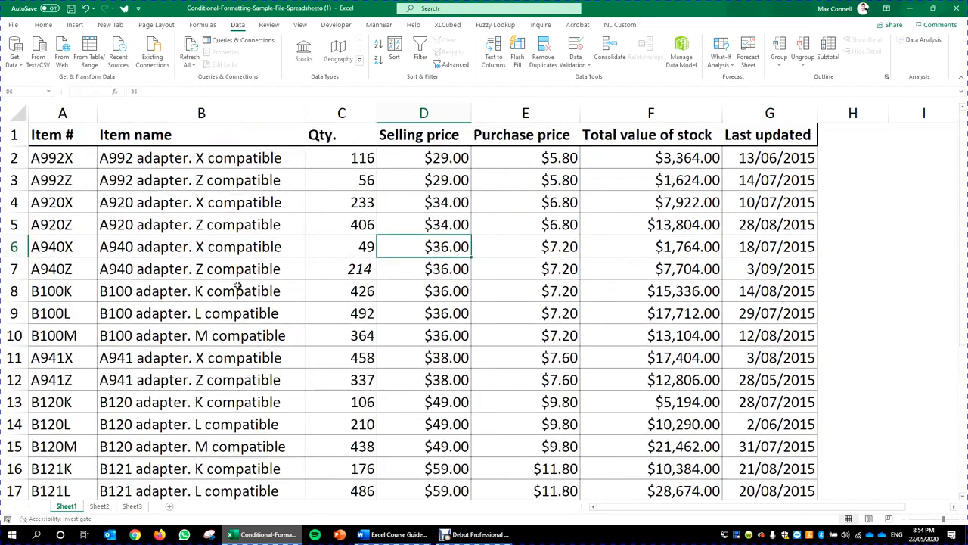
pyautogui.click(208, 289)
pyautogui.click(477, 334)
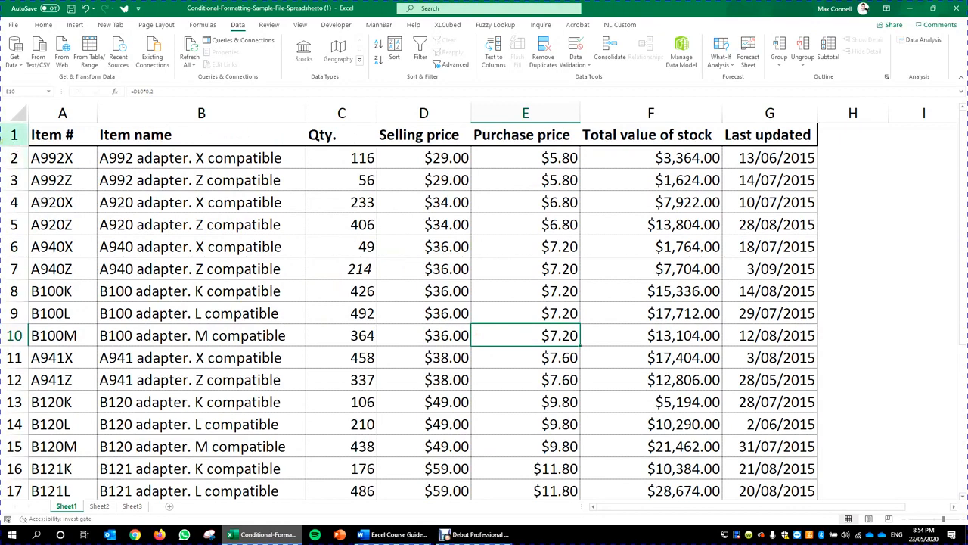
pyautogui.click(12, 134)
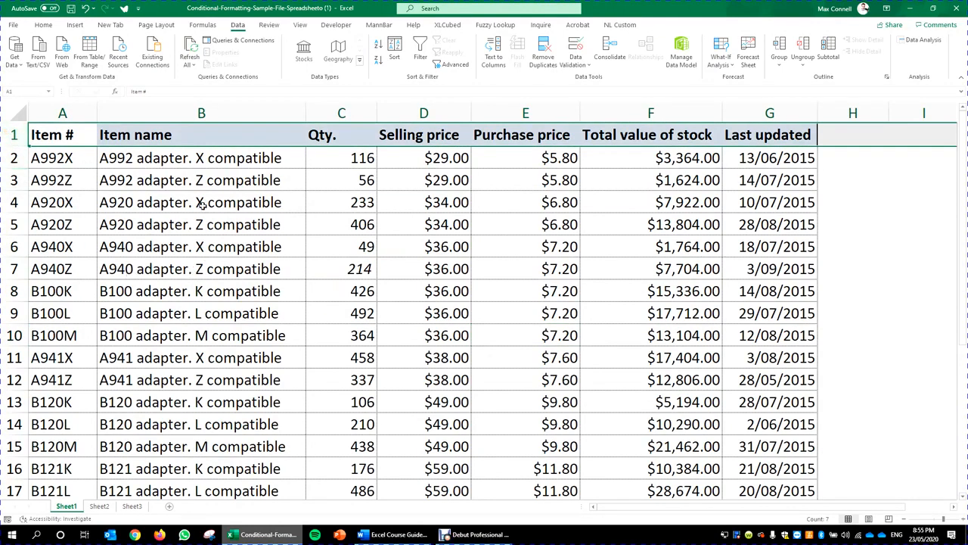
pyautogui.moveTo(11, 159); pyautogui.dragTo(98, 298)
pyautogui.scroll(2, 132, 270)
pyautogui.click(231, 246)
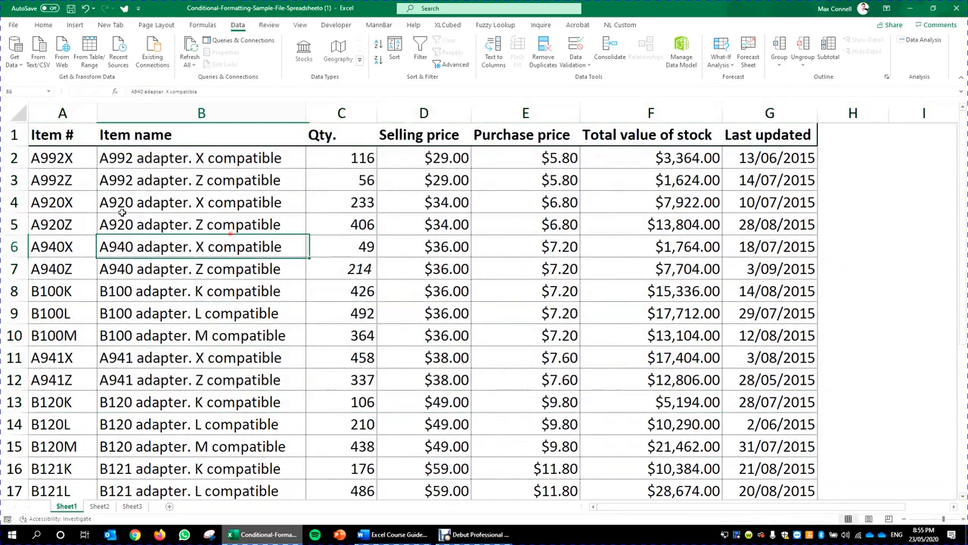
pyautogui.click(14, 134)
pyautogui.click(367, 244)
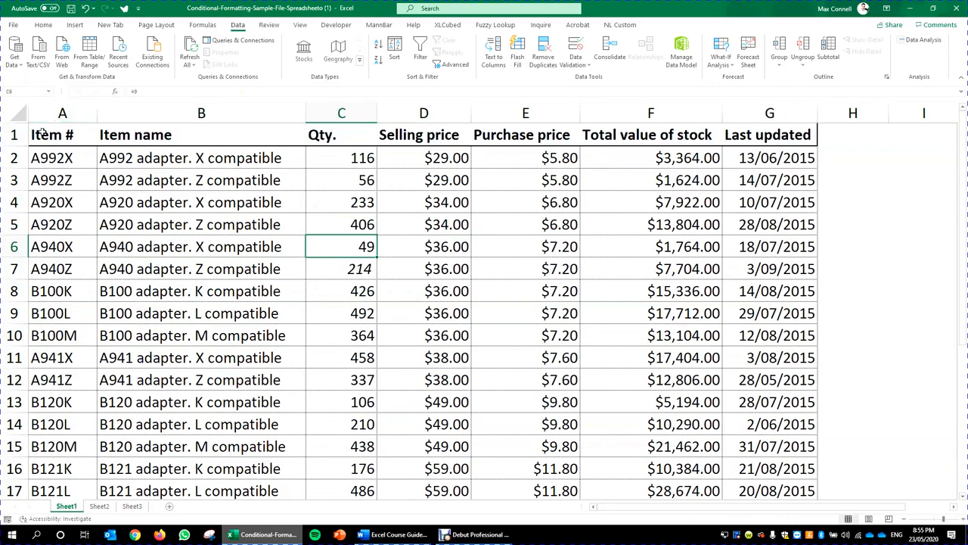
# Add column filters to the header row of the stock list, from Item # to Last updated.
pyautogui.moveTo(42, 131); pyautogui.dragTo(751, 139)
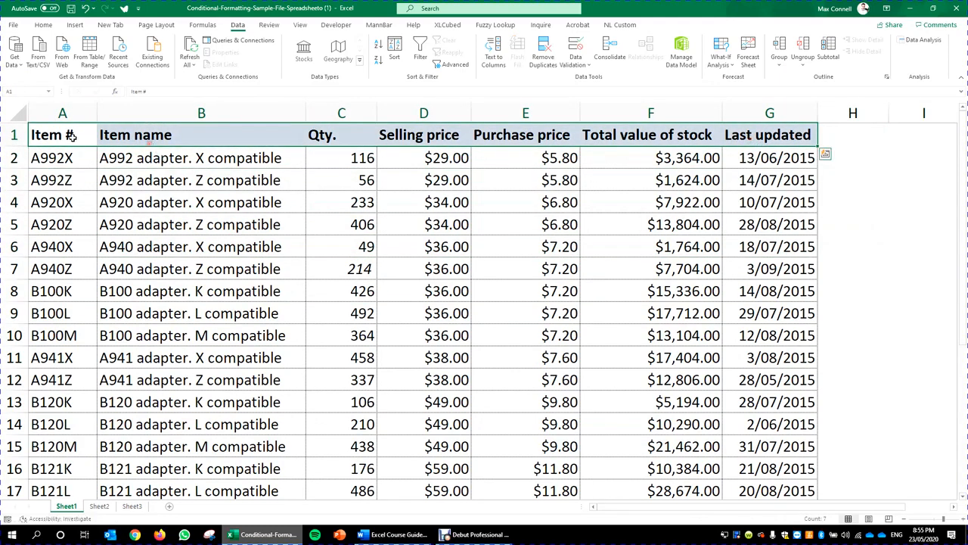
pyautogui.moveTo(85, 144); pyautogui.dragTo(783, 132)
pyautogui.click(392, 225)
pyautogui.click(70, 135)
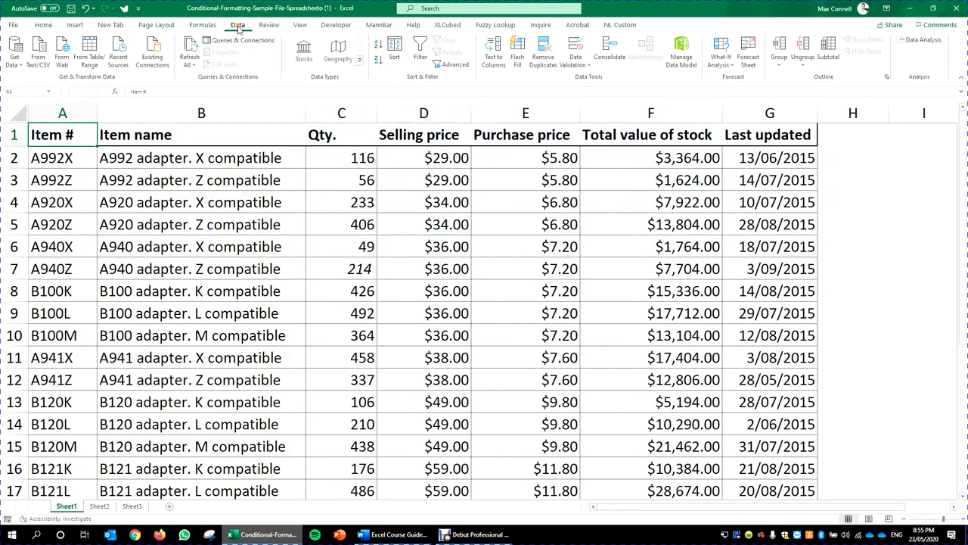
pyautogui.click(421, 56)
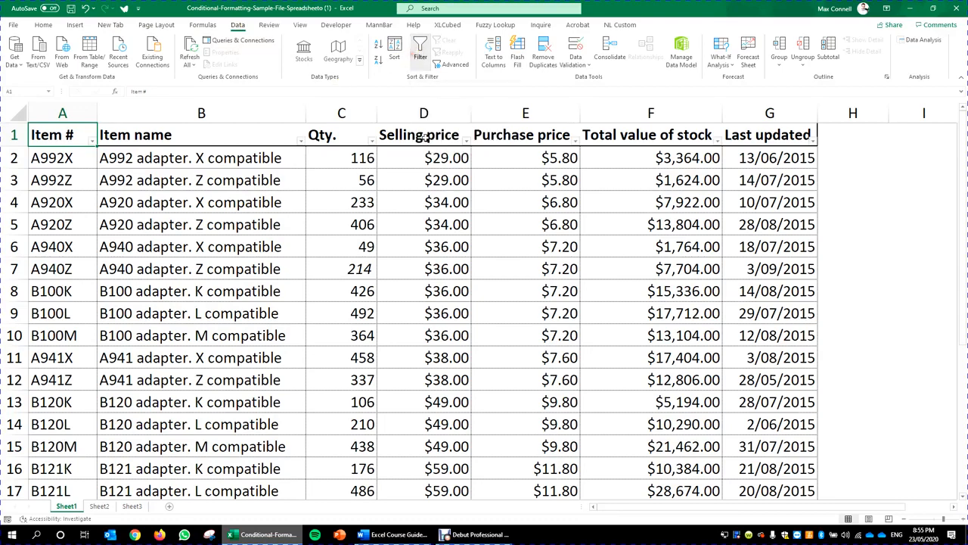
# View the sort and filter options of the Selling price column, and close them without changes.
pyautogui.scroll(3, 94, 141)
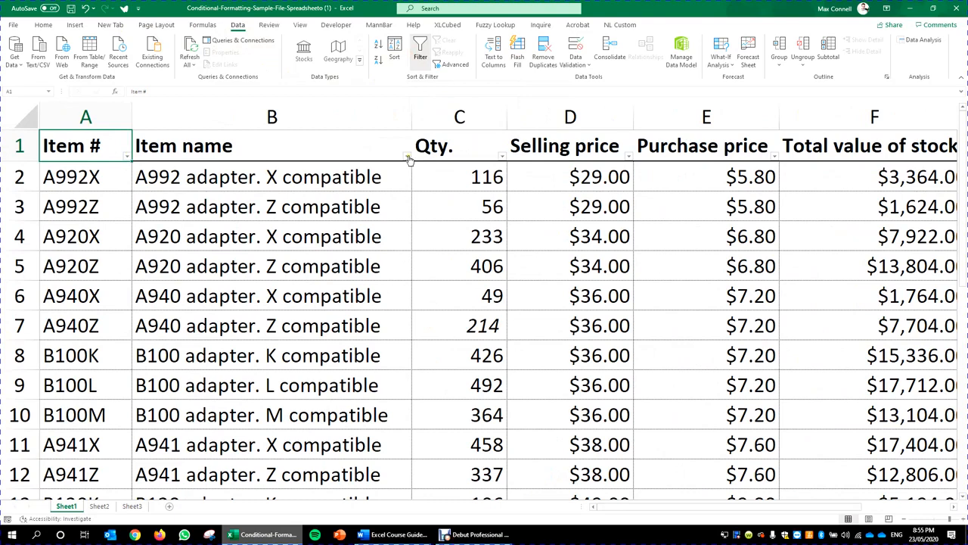
pyautogui.click(628, 156)
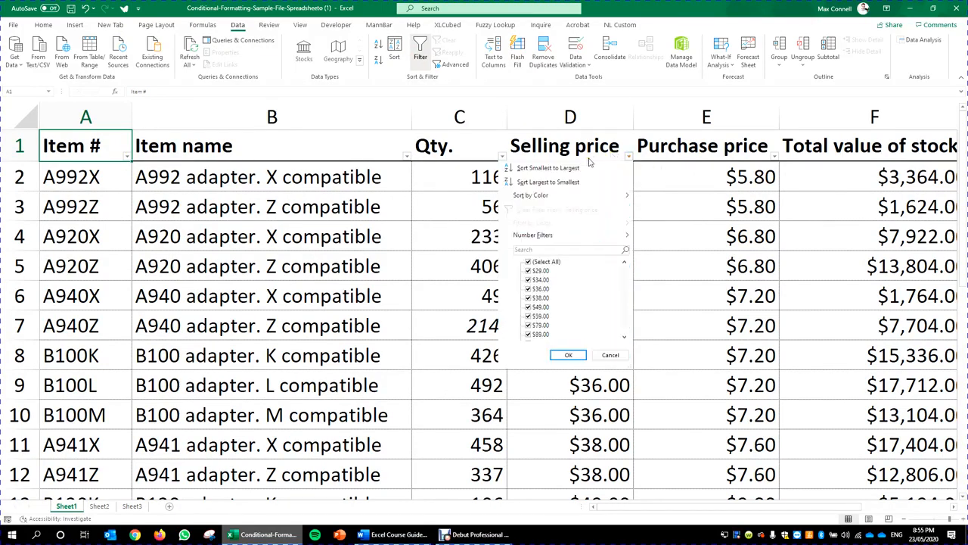
pyautogui.click(630, 158)
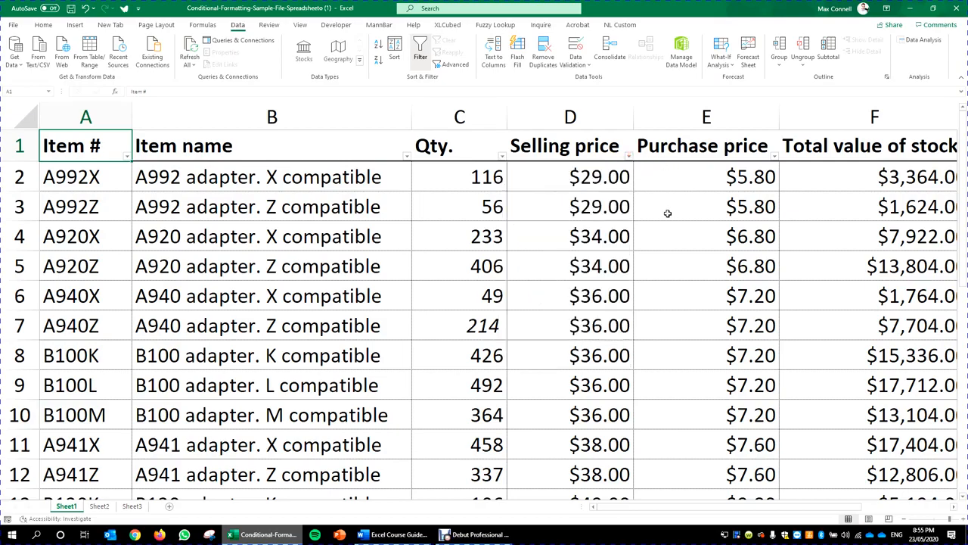
pyautogui.scroll(-4, 655, 200)
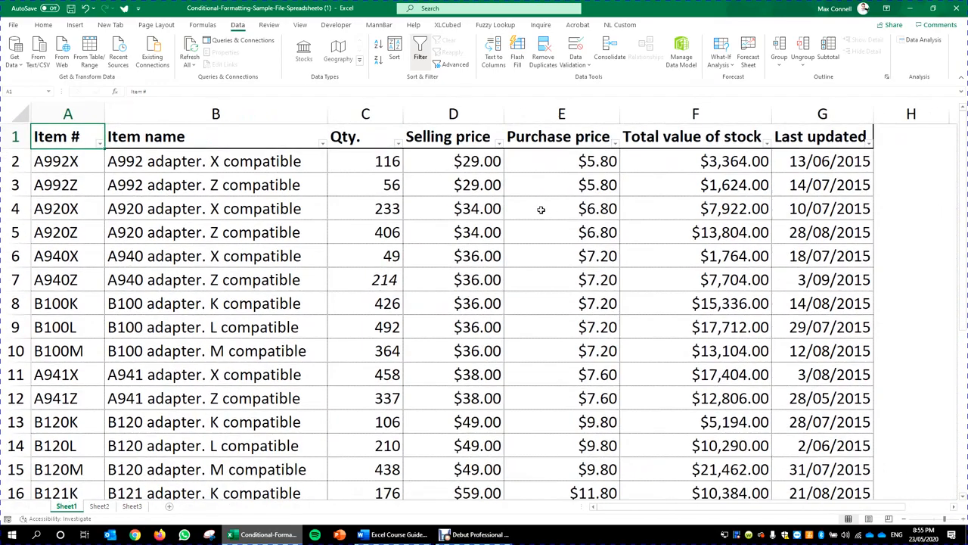
# Examine the full extent of the stock list, from the header row to the last record in row 24.
pyautogui.scroll(-1, 539, 210)
pyautogui.scroll(-7, 242, 259)
pyautogui.scroll(4, 893, 297)
pyautogui.moveTo(785, 465); pyautogui.dragTo(66, 102)
pyautogui.click(189, 180)
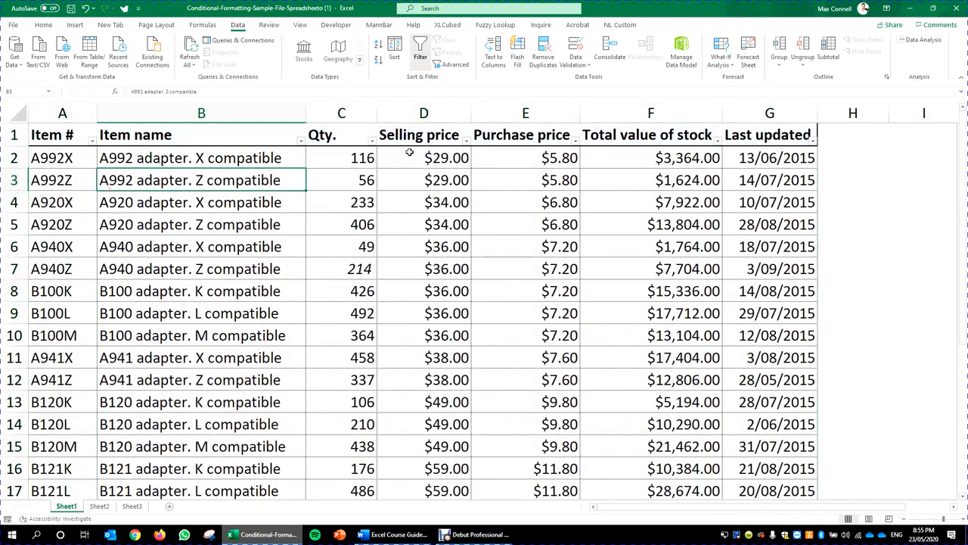
pyautogui.scroll(-6, 460, 399)
pyautogui.scroll(6, 288, 341)
pyautogui.scroll(-7, 288, 316)
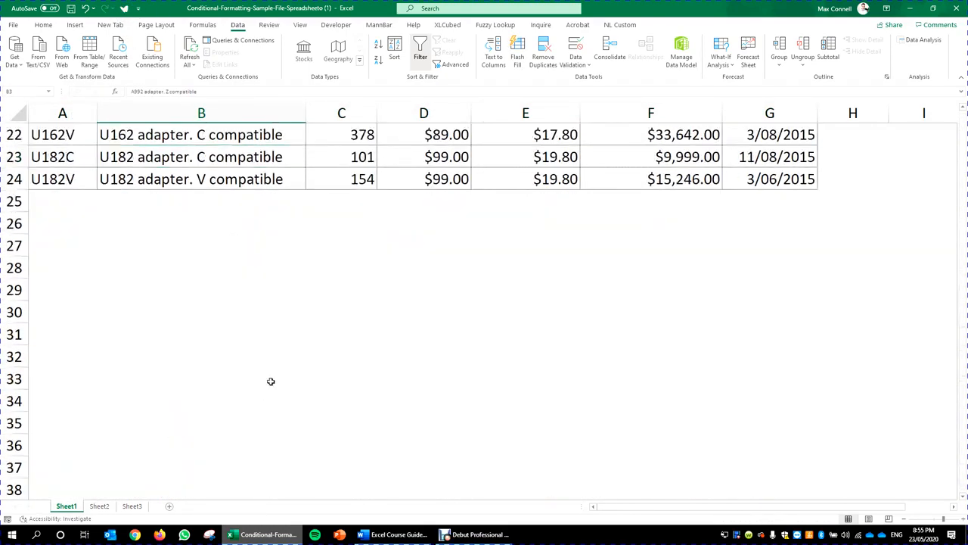
pyautogui.scroll(7, 270, 381)
pyautogui.moveTo(83, 144); pyautogui.dragTo(789, 483)
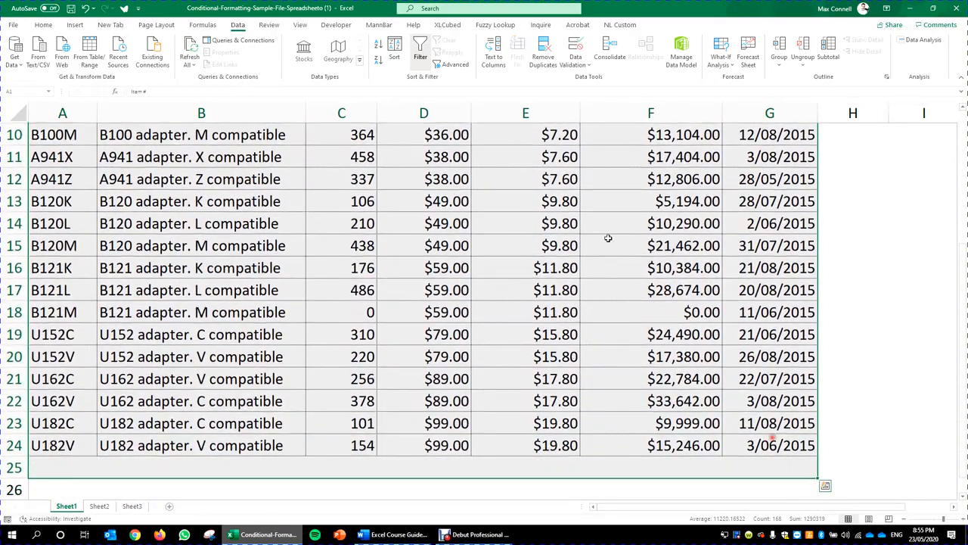
pyautogui.scroll(3, 495, 268)
pyautogui.click(350, 204)
pyautogui.scroll(-7, 280, 273)
pyautogui.scroll(1, 280, 273)
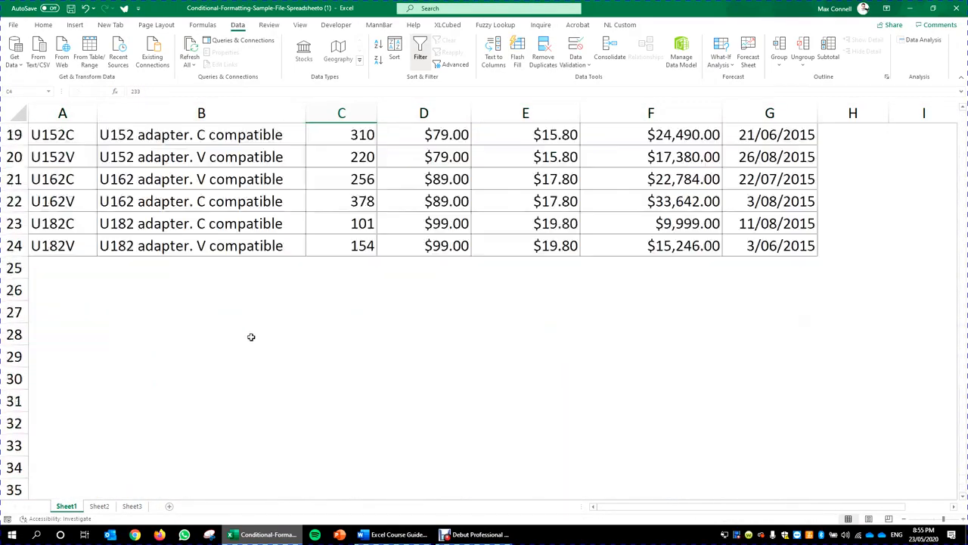
# Try copying the last record in row 24 to the blank row 26 below the list.
pyautogui.click(15, 268)
pyautogui.click(14, 312)
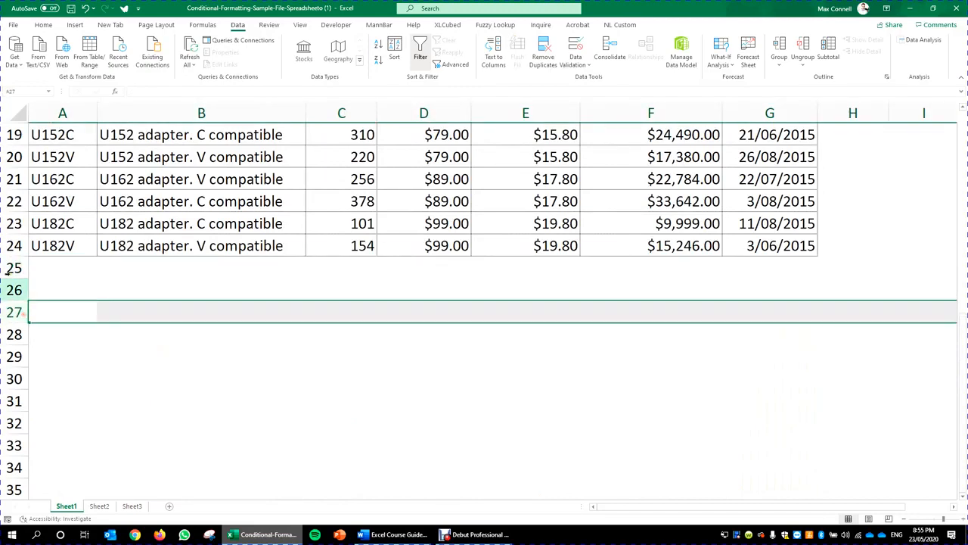
pyautogui.click(14, 268)
pyautogui.click(15, 245)
pyautogui.hotkey('ctrl', 'c')
pyautogui.click(14, 290)
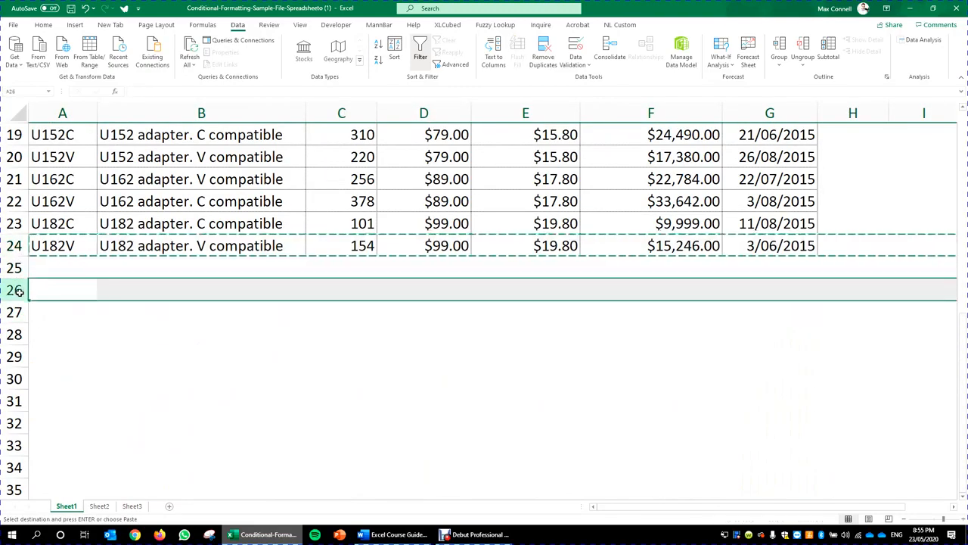
pyautogui.click(329, 299)
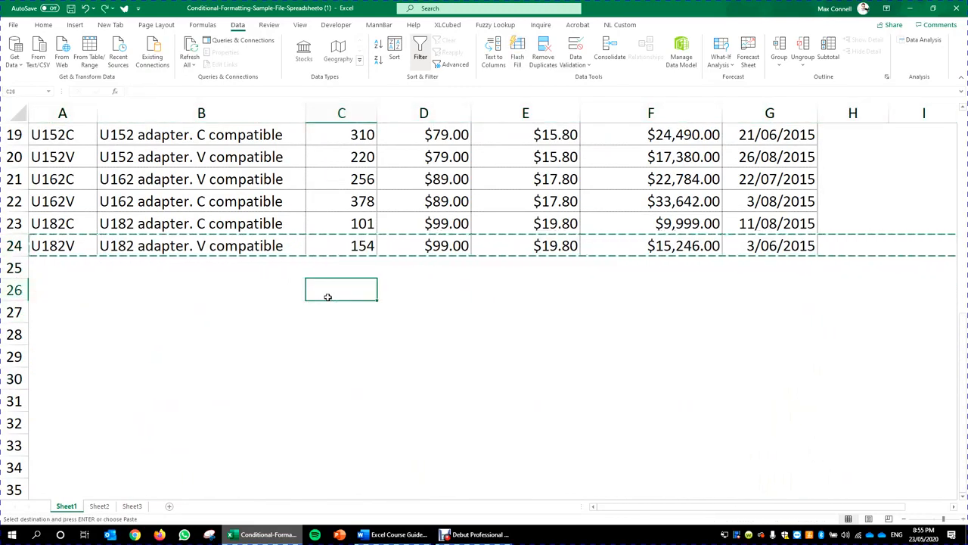
pyautogui.scroll(6, 333, 295)
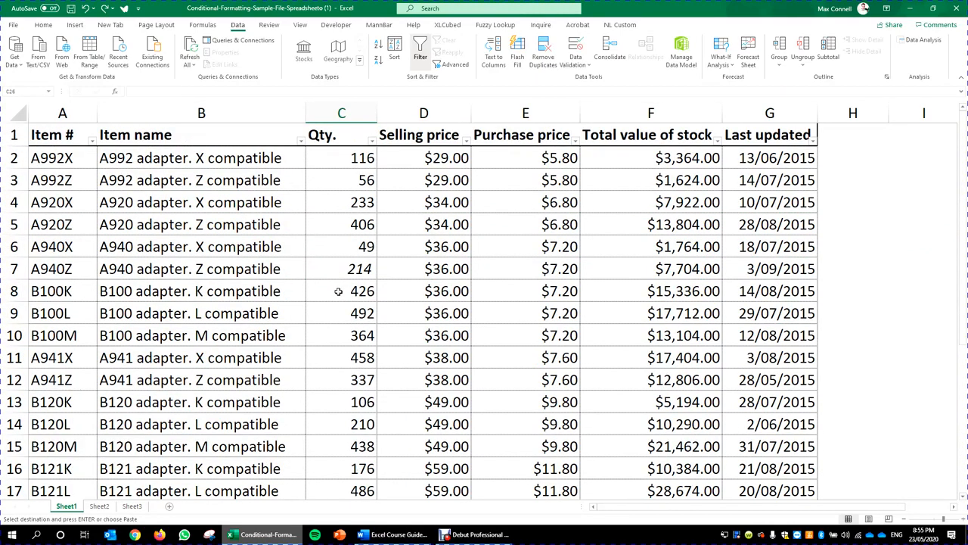
# Turn off the stock list's column filters from a cell in the Qty. column.
pyautogui.click(351, 255)
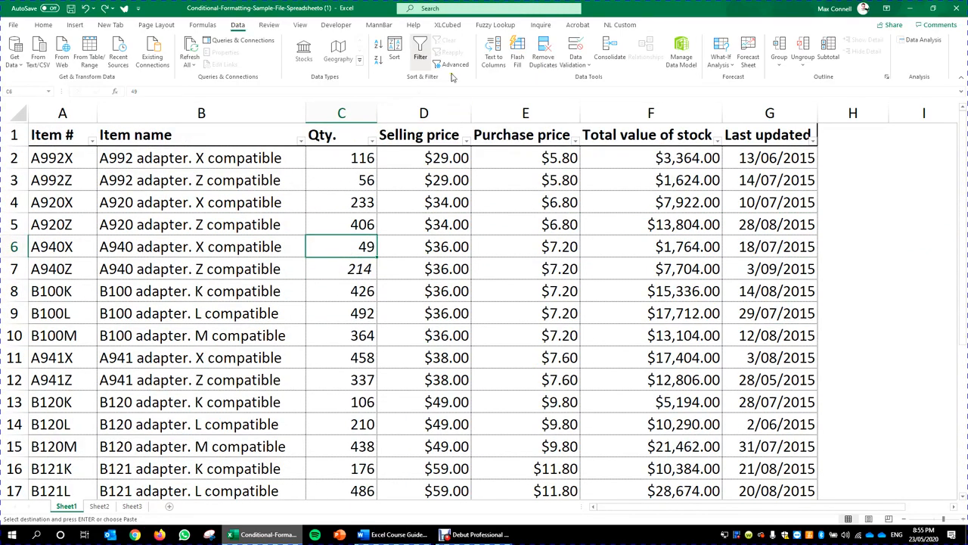
pyautogui.click(367, 172)
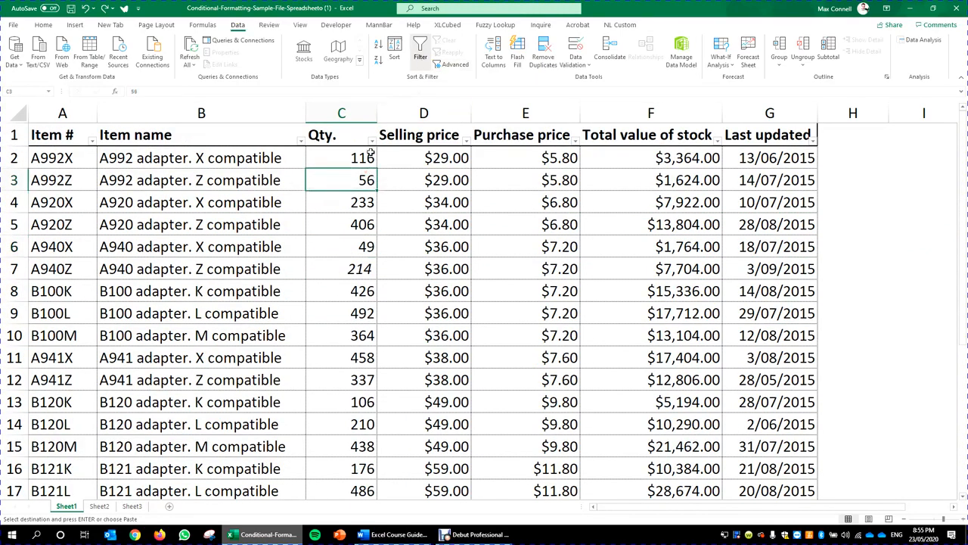
pyautogui.click(424, 53)
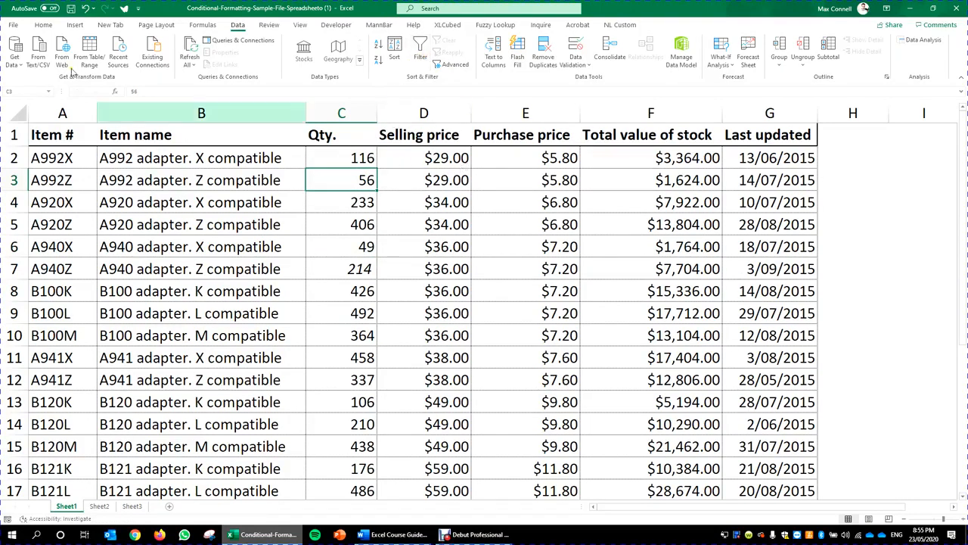
# Turn the column filters back on for the stock list with the Item name header selected.
pyautogui.click(43, 25)
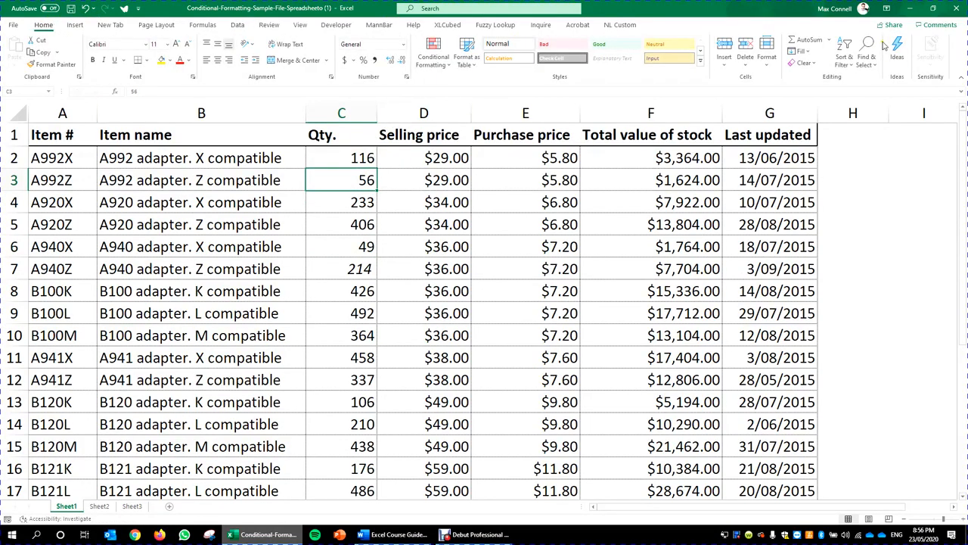
pyautogui.click(852, 66)
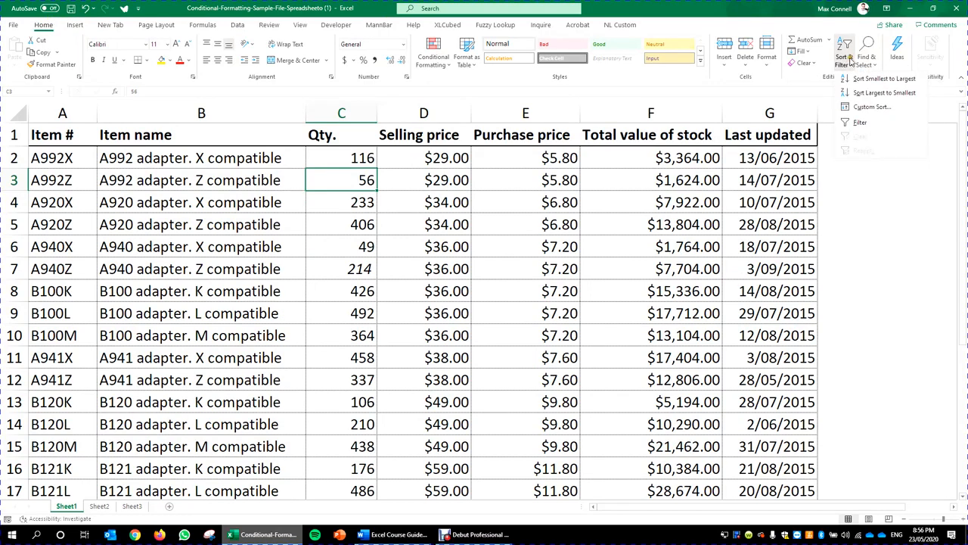
pyautogui.press('Escape')
pyautogui.click(129, 135)
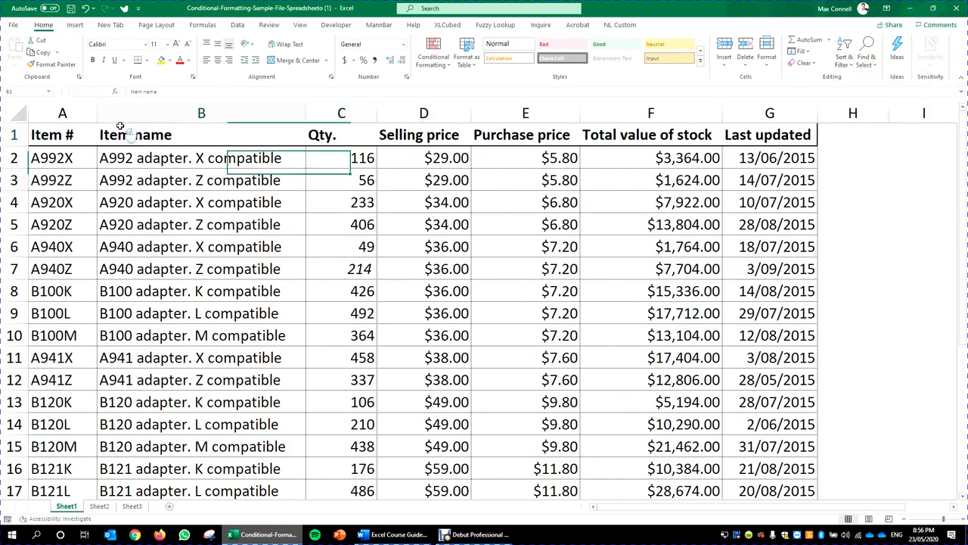
pyautogui.click(857, 62)
pyautogui.click(883, 127)
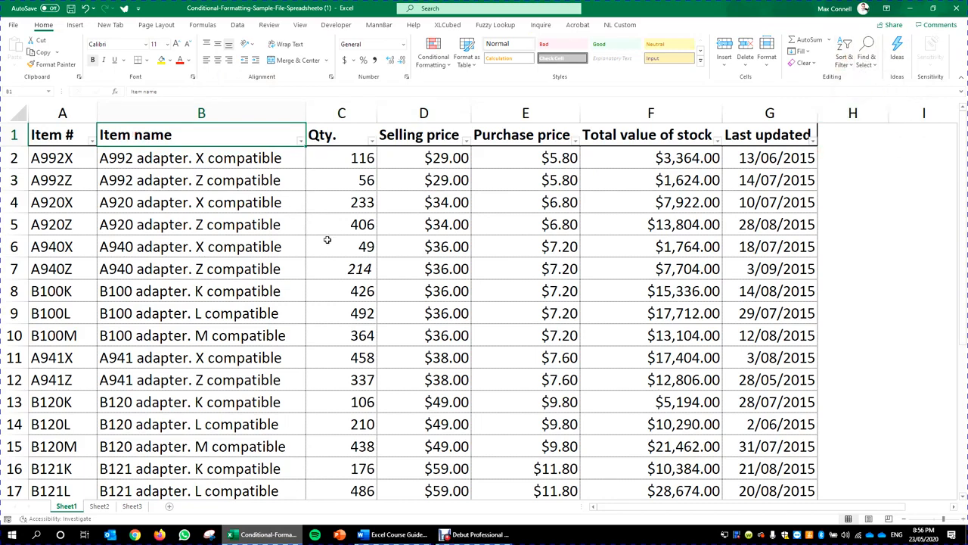
# Clear the filter controls from all the stock list's headers and select the item name in row 4.
pyautogui.click(862, 61)
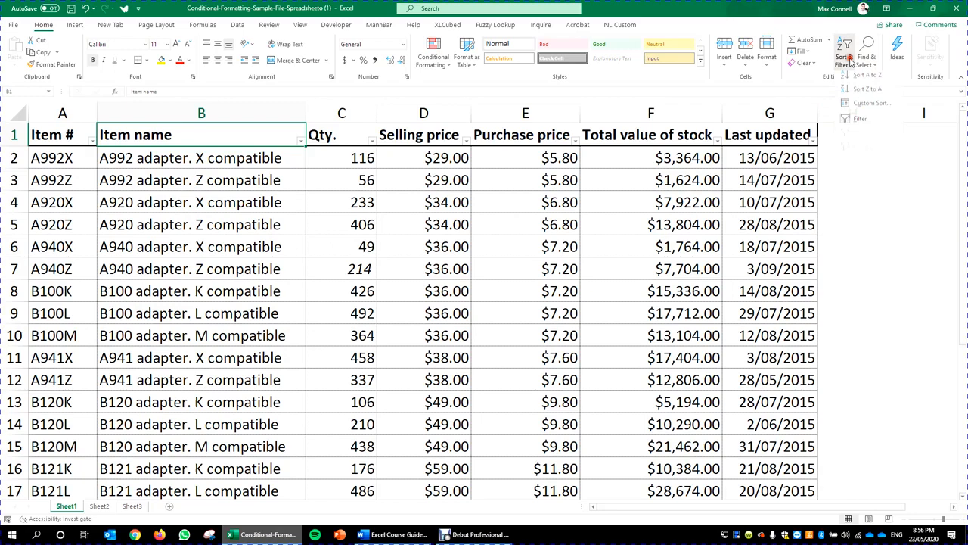
pyautogui.click(870, 127)
pyautogui.click(420, 222)
pyautogui.click(299, 204)
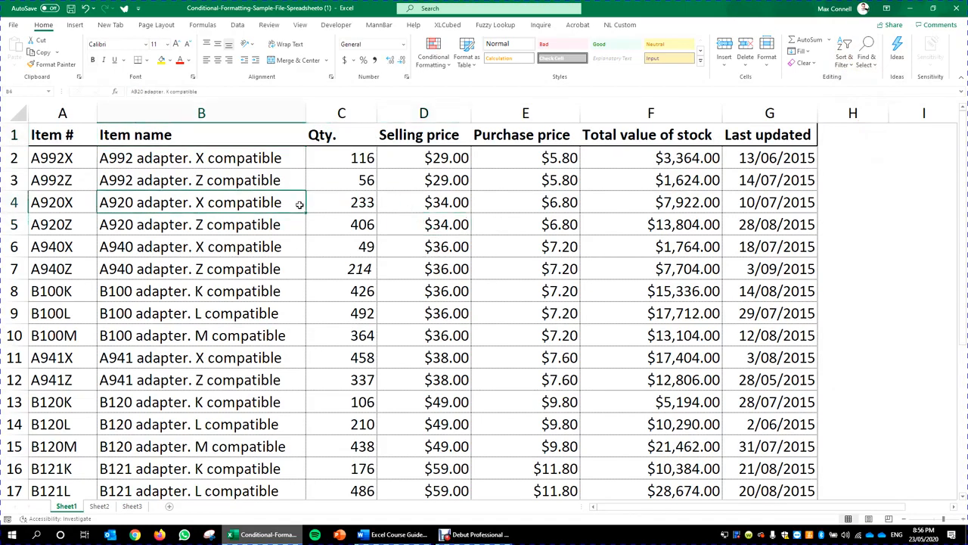
# Toggle the stock list's column filters on and off, finishing with the filters off.
pyautogui.hotkey('ctrl', 'shift', 'l')
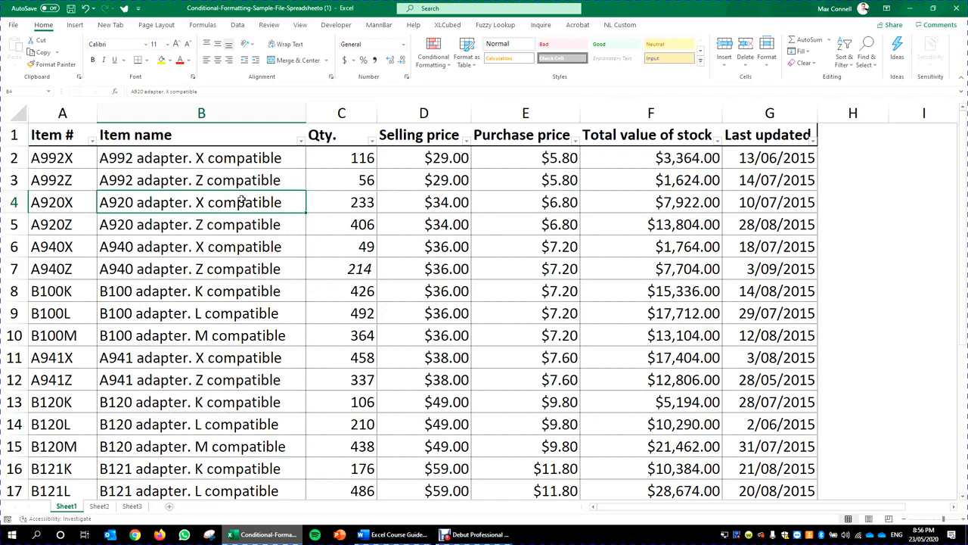
pyautogui.hotkey('ctrl', 'shift', 'l')
pyautogui.hotkey('ctrl', 'shift', 'l')
pyautogui.click(238, 24)
pyautogui.click(427, 58)
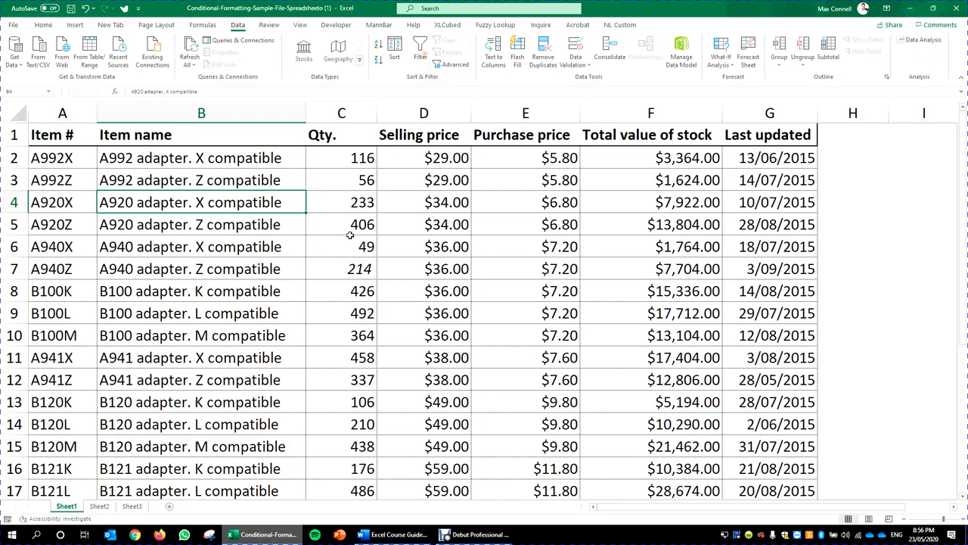
# Turn the stock list's column filters on and select the Qty. value in row 8.
pyautogui.click(423, 56)
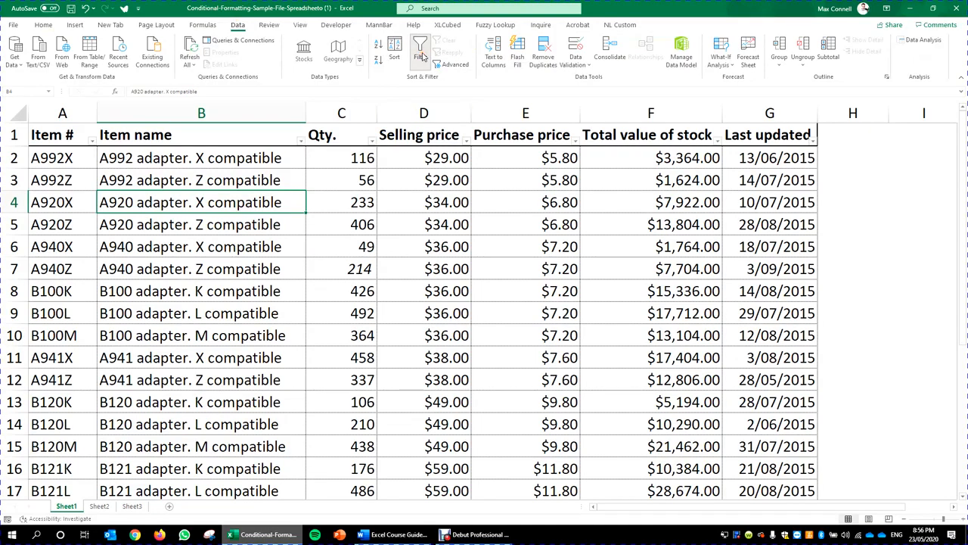
pyautogui.click(423, 57)
pyautogui.click(371, 202)
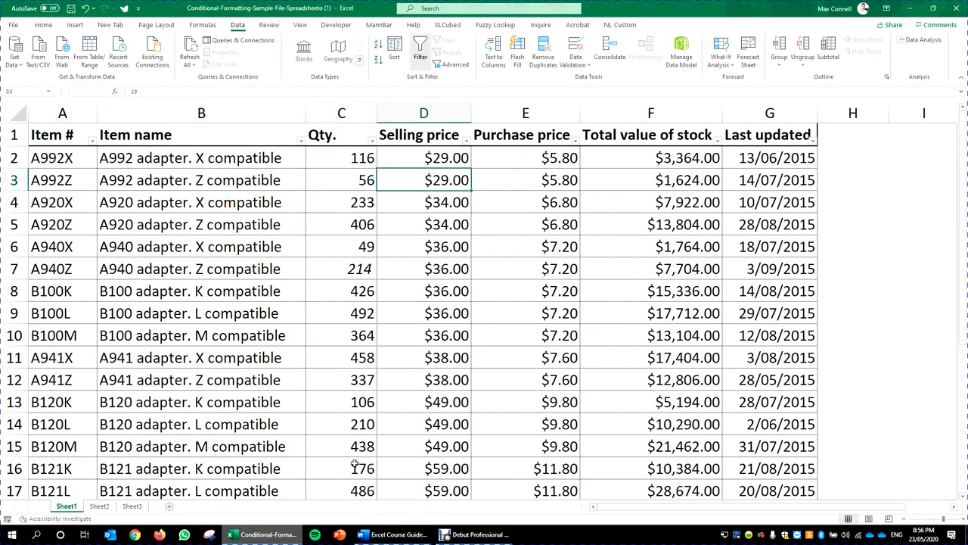
pyautogui.click(362, 285)
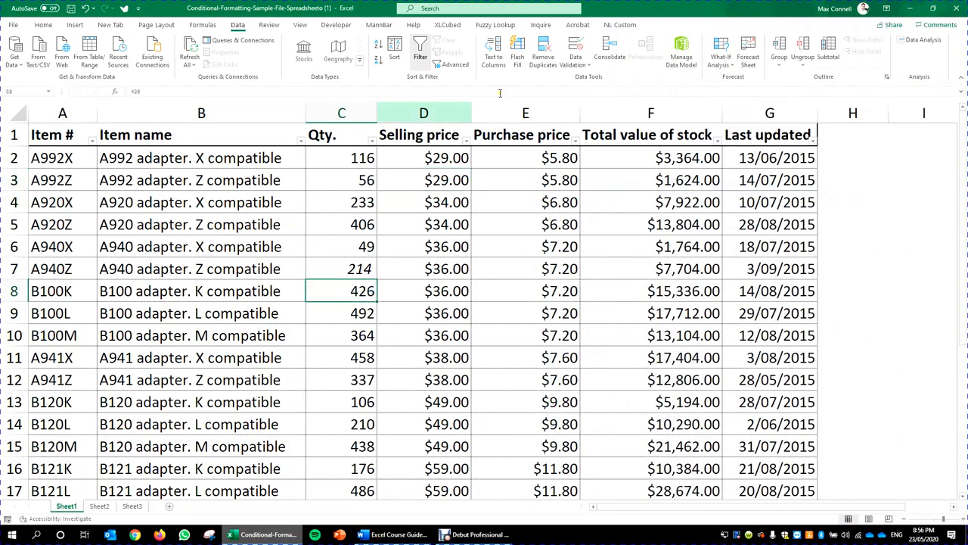
# Examine the Item # column's sort and filter options and look through the stock list's records.
pyautogui.click(91, 143)
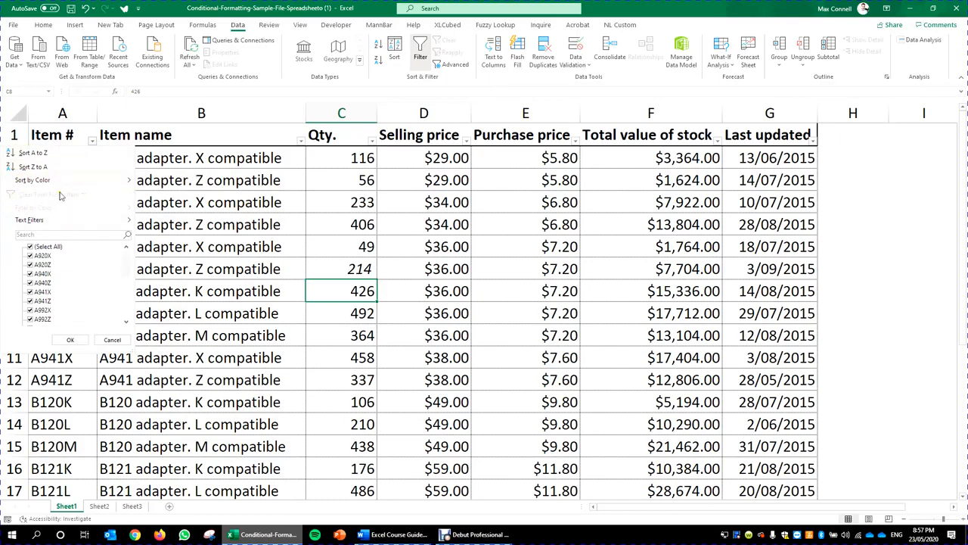
pyautogui.click(339, 224)
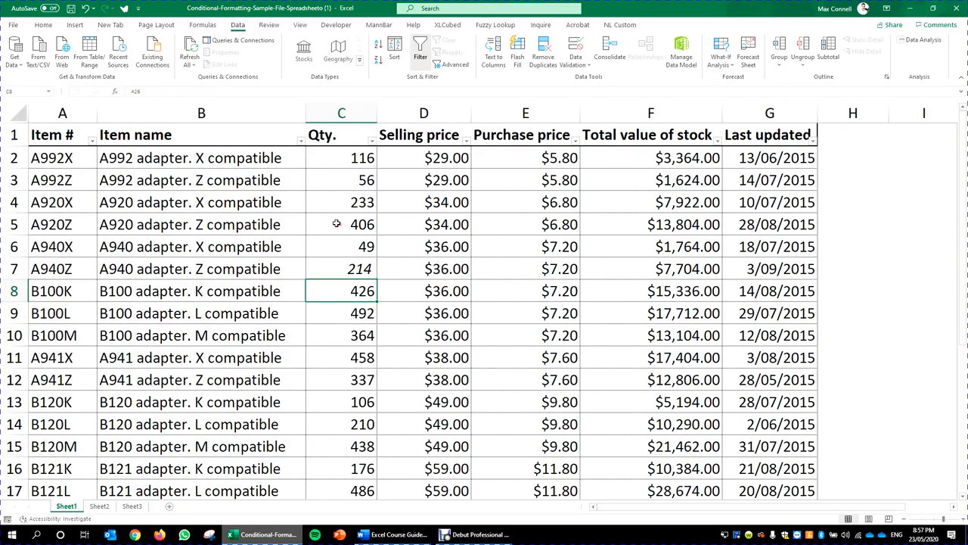
pyautogui.scroll(-6, 84, 250)
pyautogui.scroll(6, 104, 333)
pyautogui.click(112, 174)
pyautogui.click(93, 141)
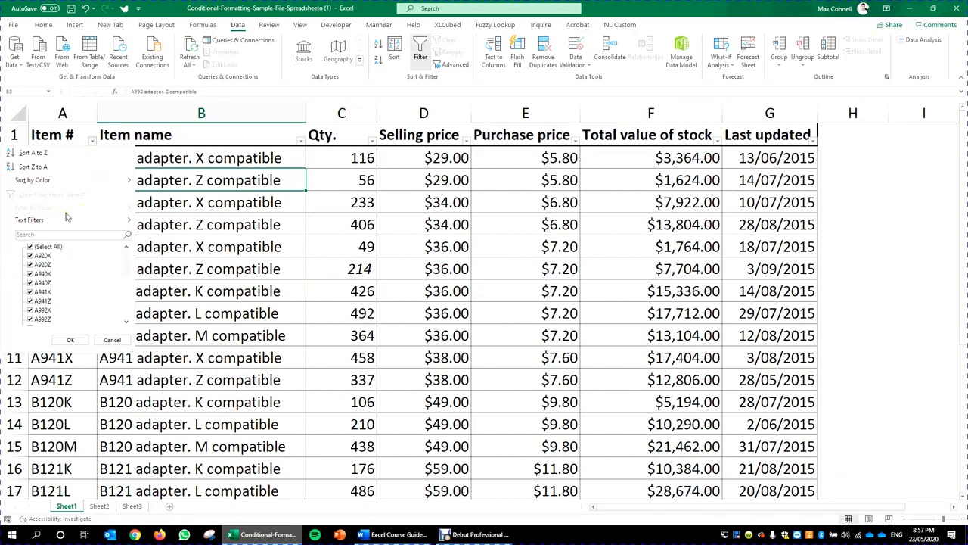
pyautogui.moveTo(62, 220)
pyautogui.click(251, 246)
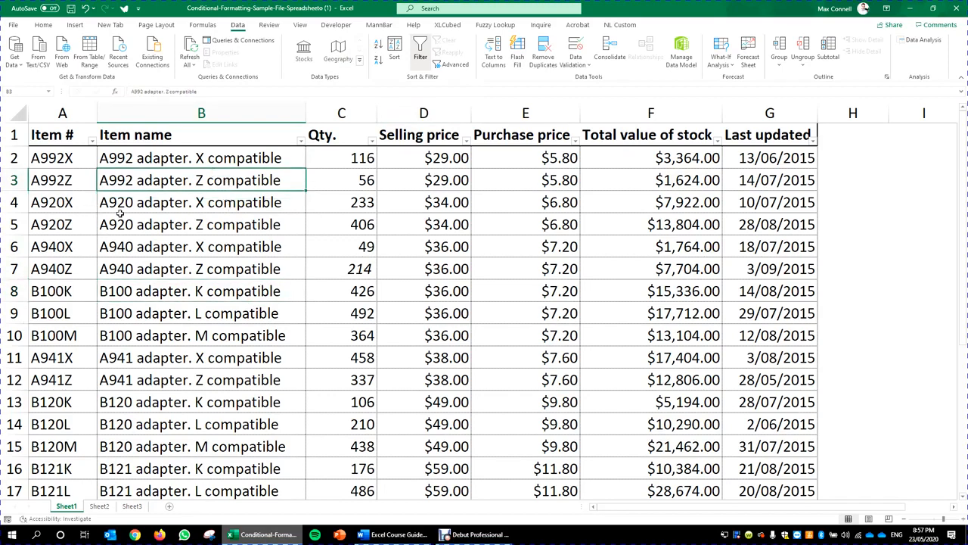
# Sort the stock list by Item # from Z to A and look through the reordered records.
pyautogui.click(76, 113)
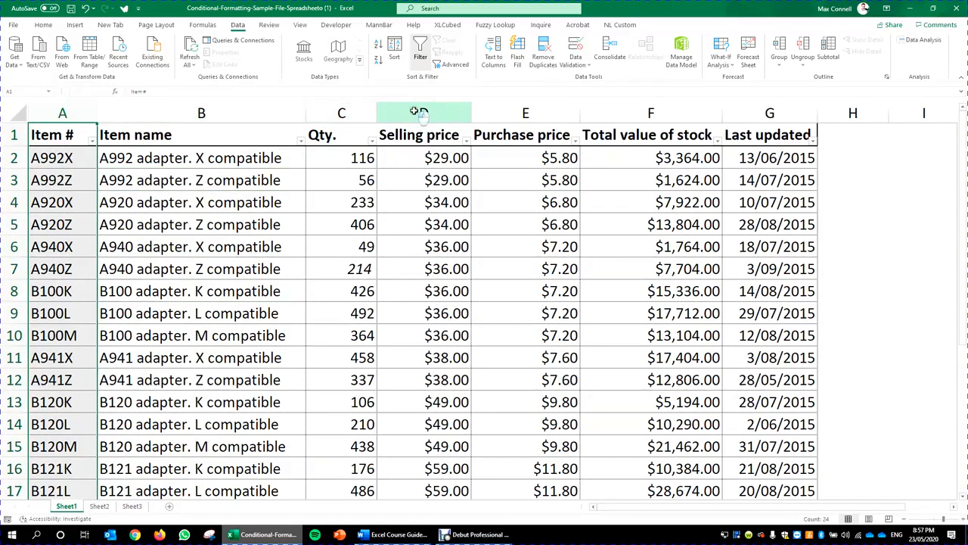
pyautogui.click(416, 112)
pyautogui.click(771, 115)
pyautogui.click(90, 181)
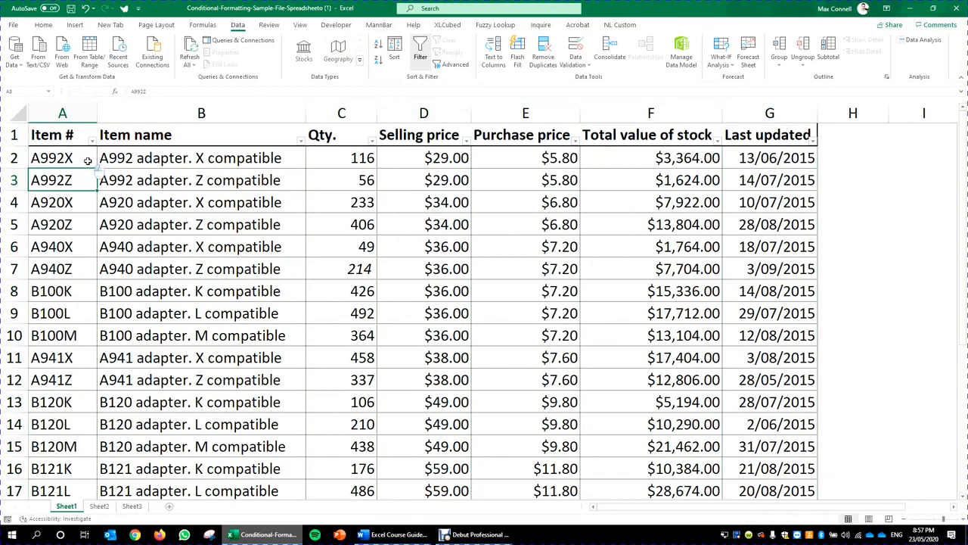
pyautogui.click(88, 160)
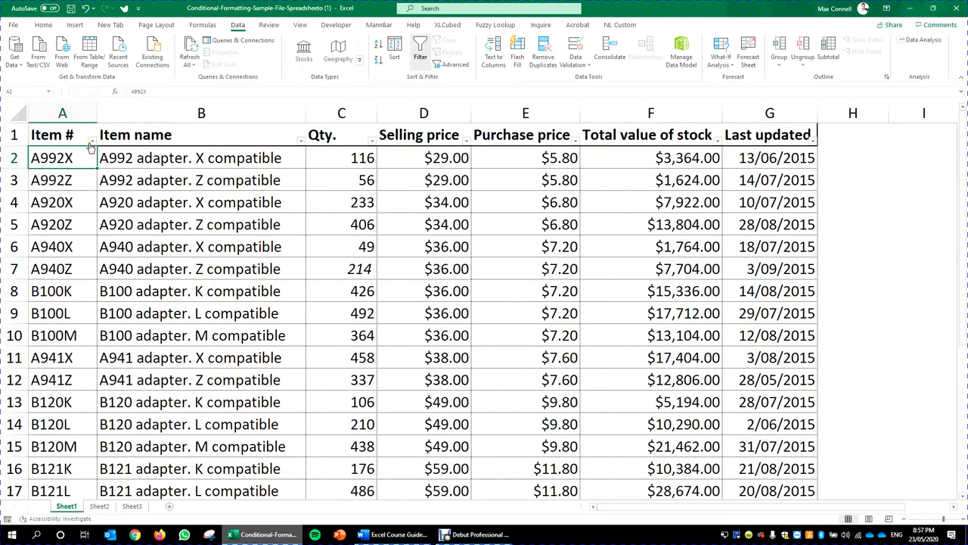
pyautogui.click(92, 142)
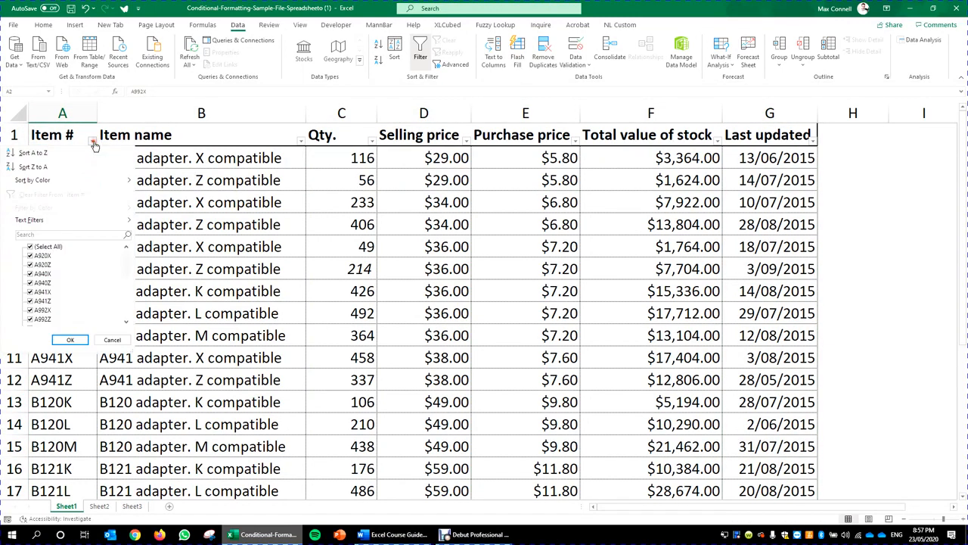
pyautogui.click(43, 171)
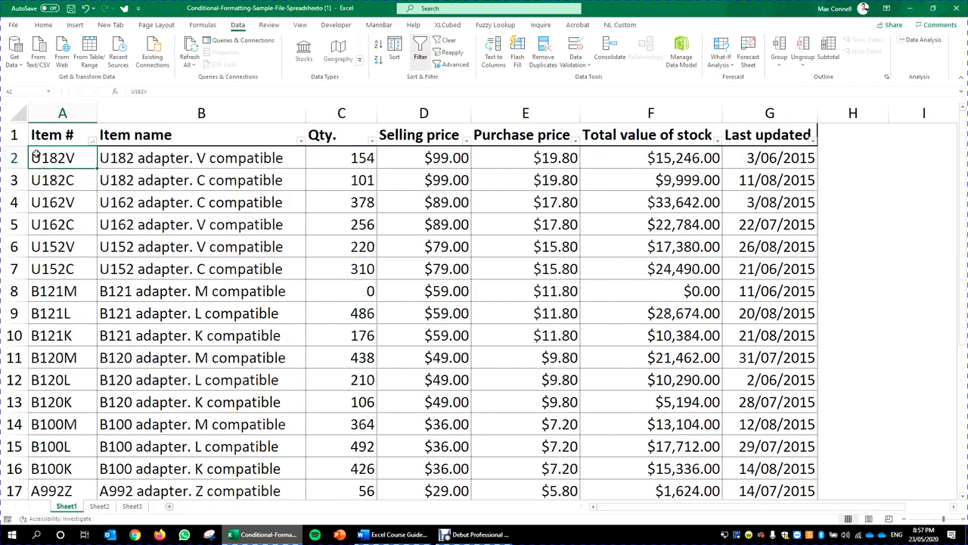
pyautogui.click(107, 204)
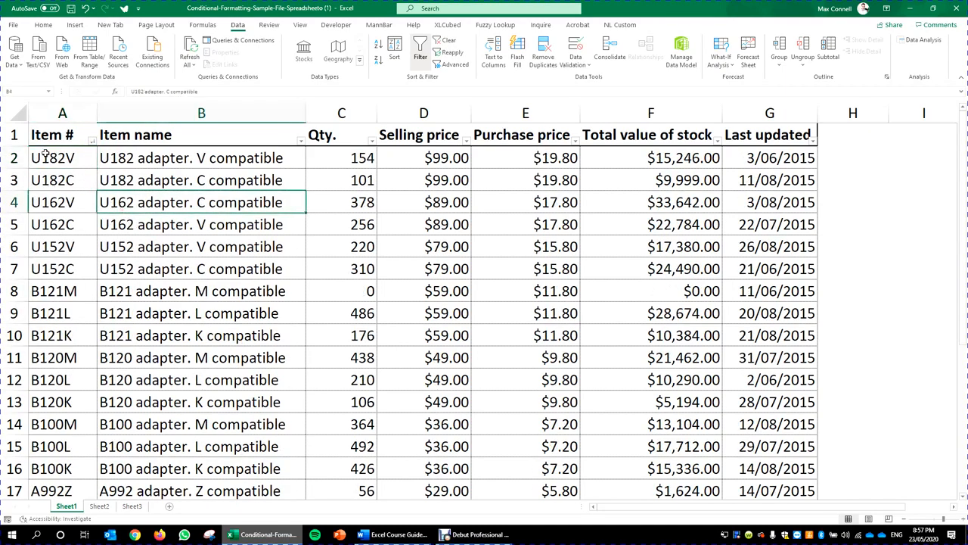
pyautogui.scroll(-4, 53, 159)
pyautogui.scroll(4, 114, 242)
# Sort the stock list by Selling price from smallest to largest and check the order down the column.
pyautogui.click(468, 141)
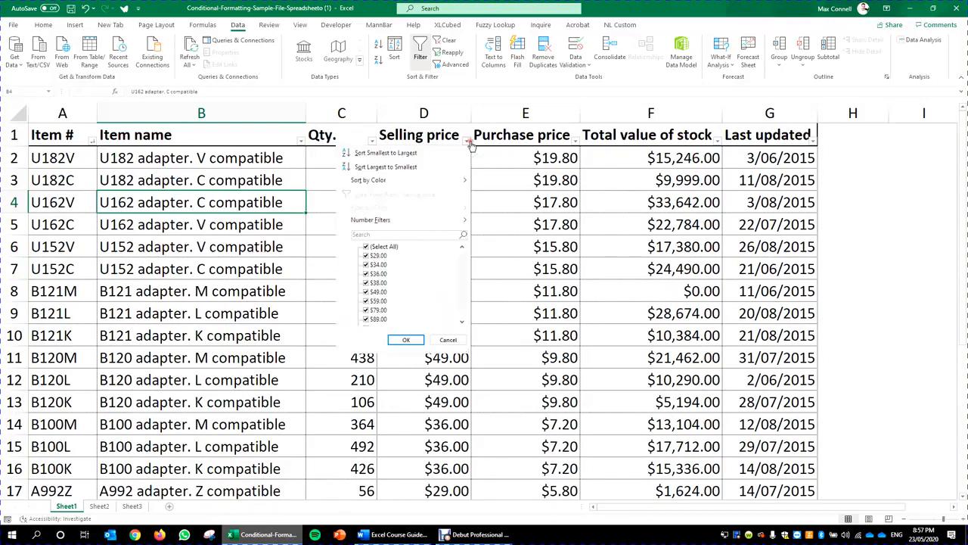
pyautogui.click(401, 154)
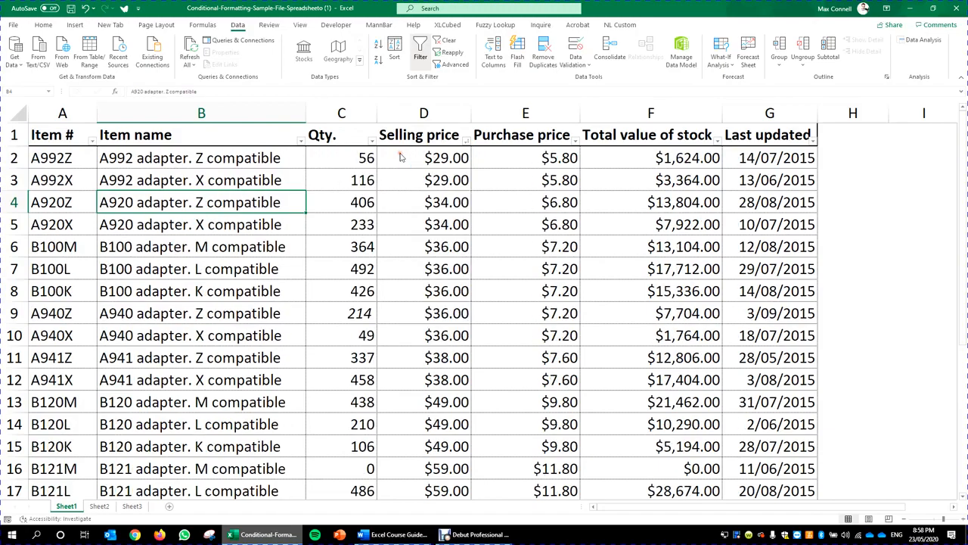
pyautogui.moveTo(435, 160); pyautogui.dragTo(448, 512)
pyautogui.scroll(3, 439, 408)
pyautogui.moveTo(898, 239); pyautogui.dragTo(893, 229)
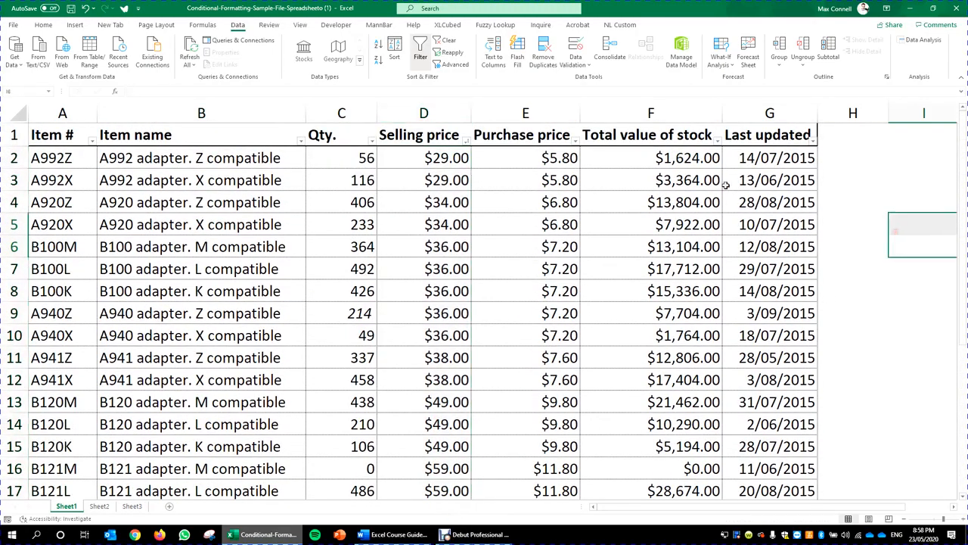
# Sort the stock list by Last updated from oldest to newest, and again from newest to oldest.
pyautogui.click(702, 173)
pyautogui.click(770, 157)
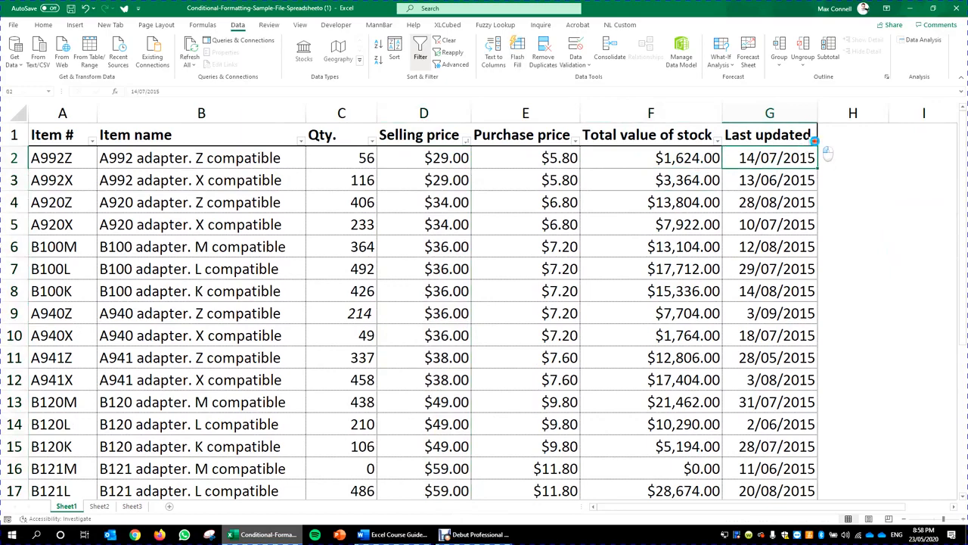
pyautogui.click(813, 140)
pyautogui.click(749, 157)
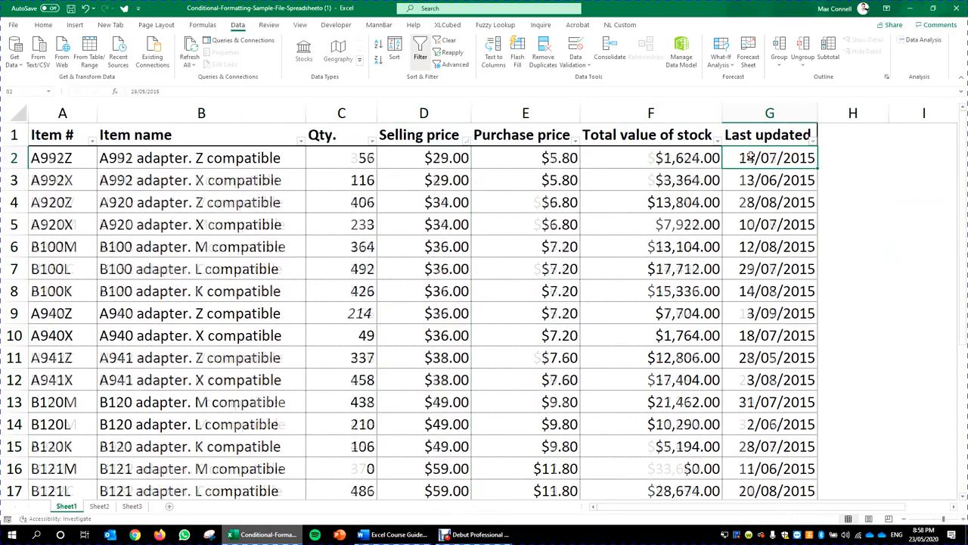
pyautogui.click(812, 140)
pyautogui.click(743, 175)
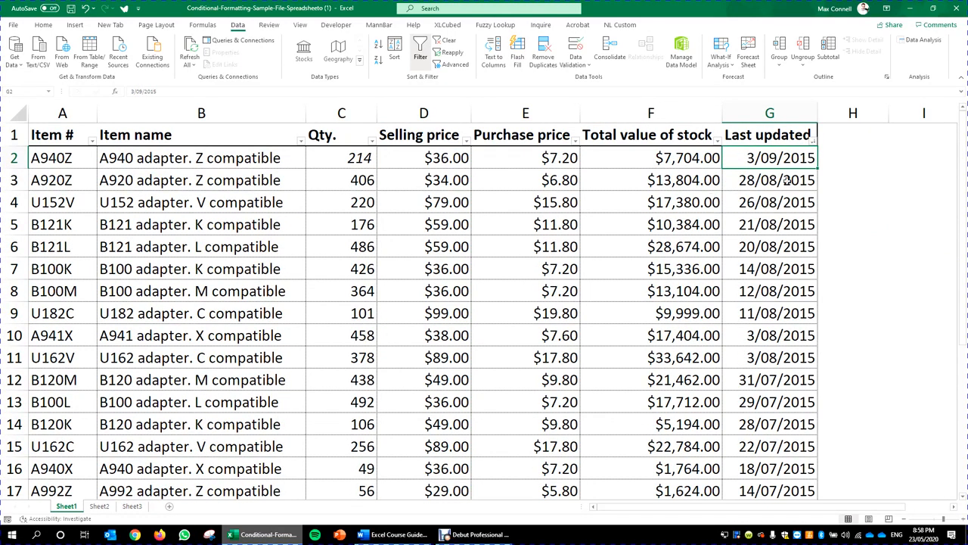
# Review the Last updated column's sort choices and the custom Sort settings without applying changes.
pyautogui.click(813, 141)
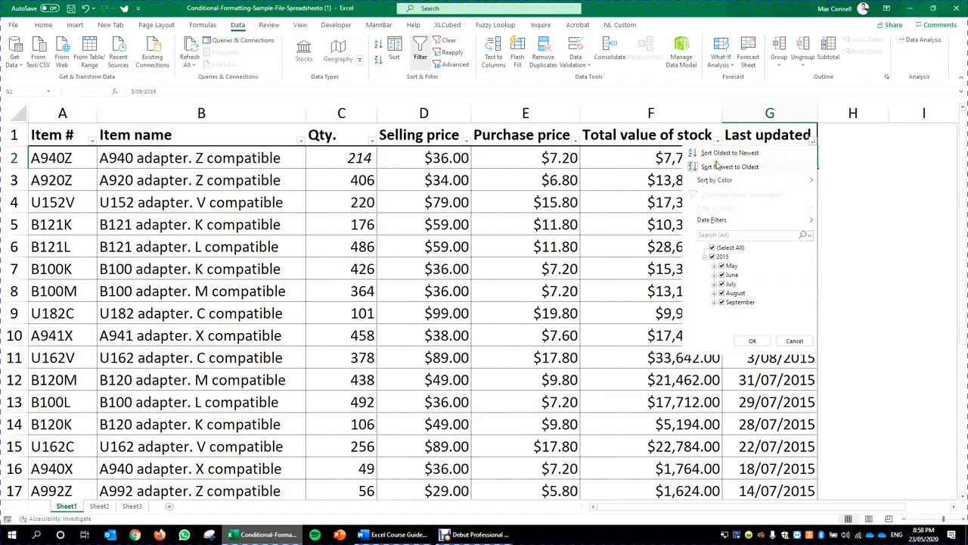
pyautogui.click(384, 55)
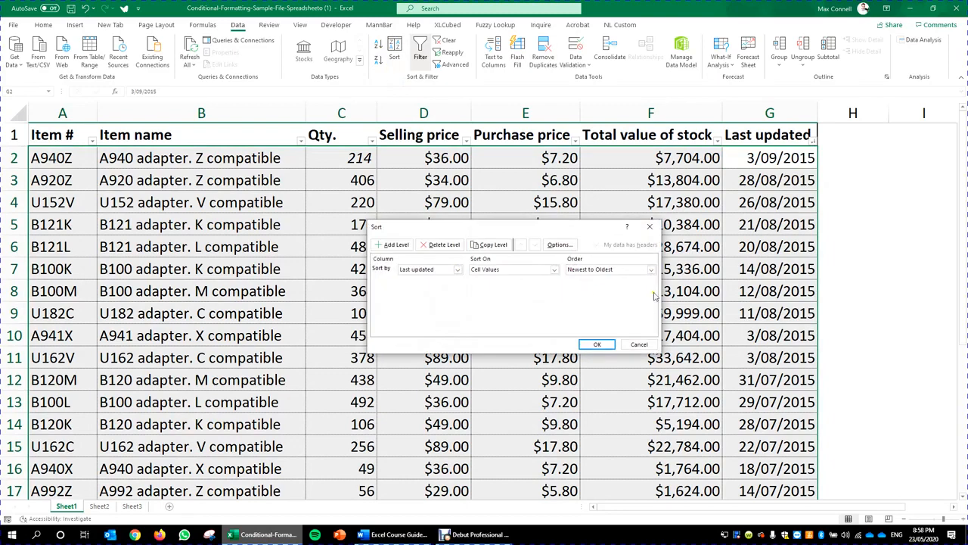
pyautogui.click(648, 227)
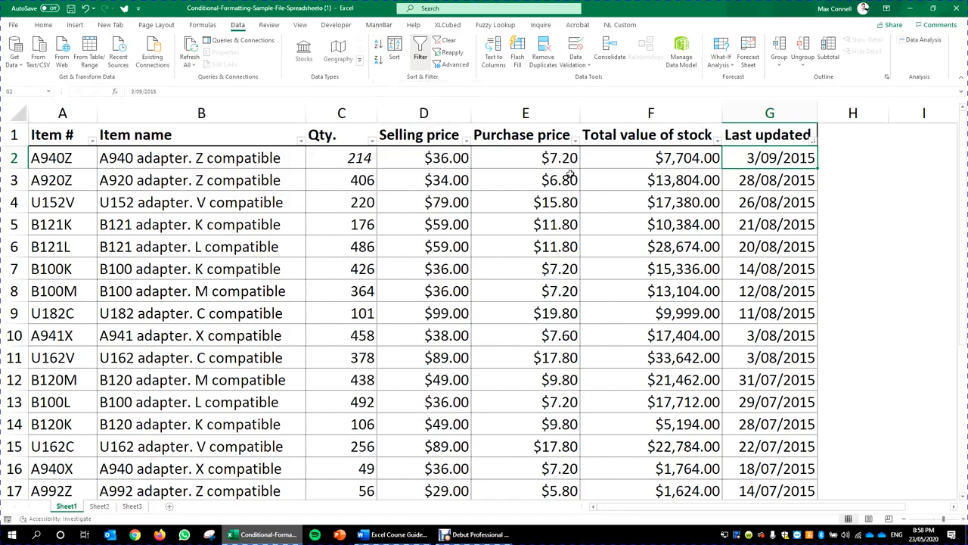
# Sort the stock list by Total value of stock from smallest to largest, and again from largest to smallest.
pyautogui.click(225, 159)
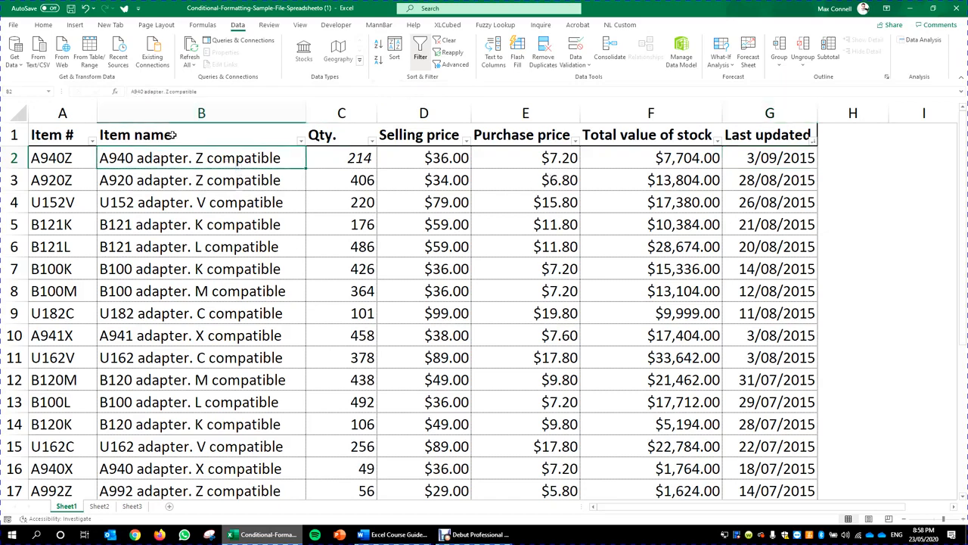
pyautogui.click(663, 222)
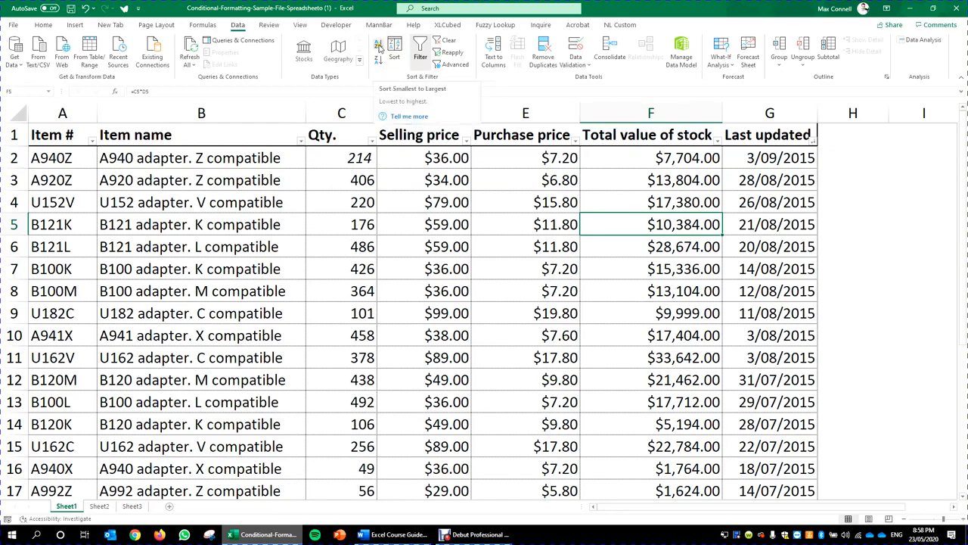
pyautogui.click(380, 47)
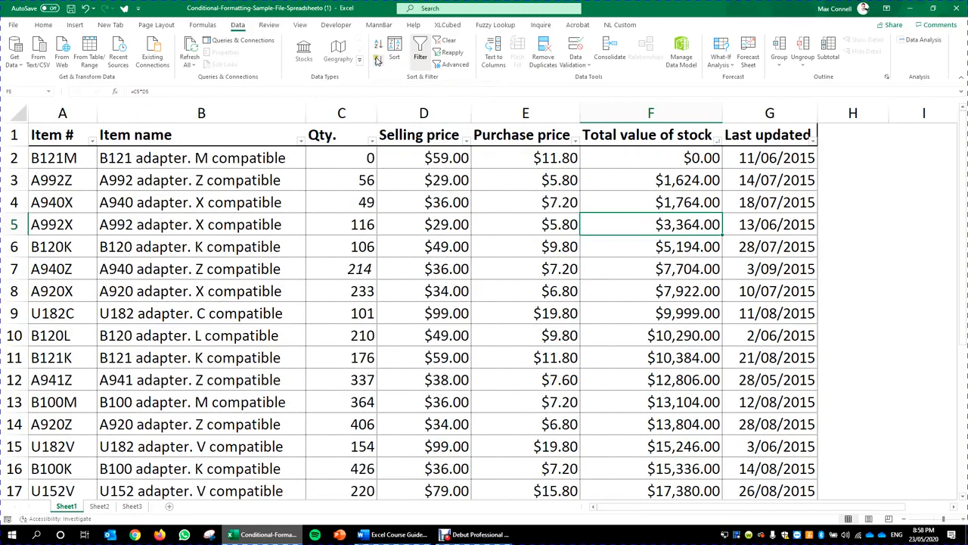
pyautogui.click(379, 62)
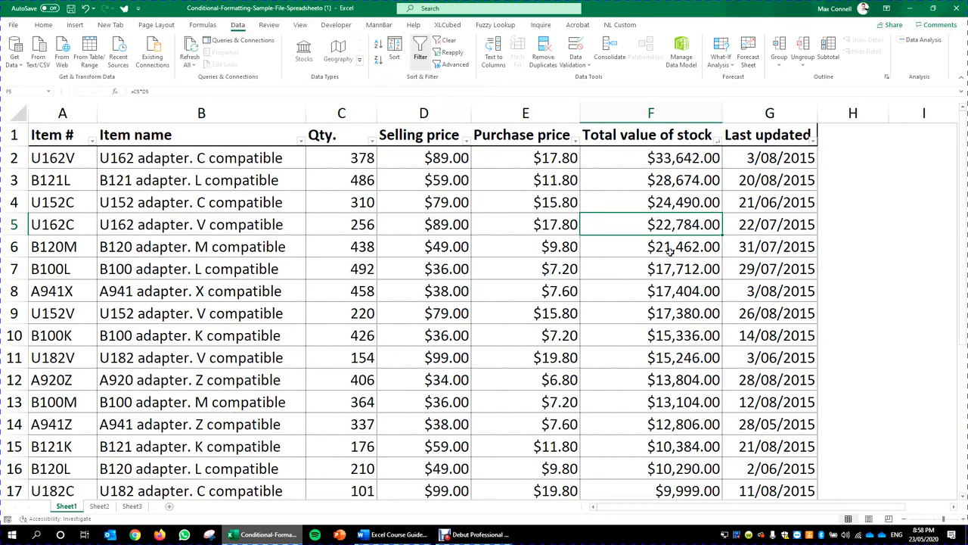
pyautogui.click(671, 112)
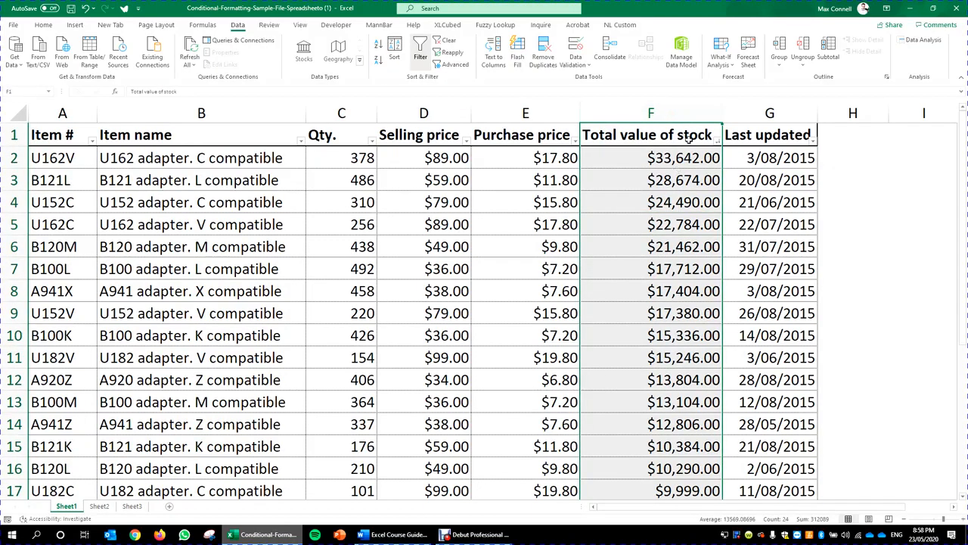
# Examine the column, sort basis and order of the Total value of stock sort in the custom Sort settings, and cancel.
pyautogui.click(677, 294)
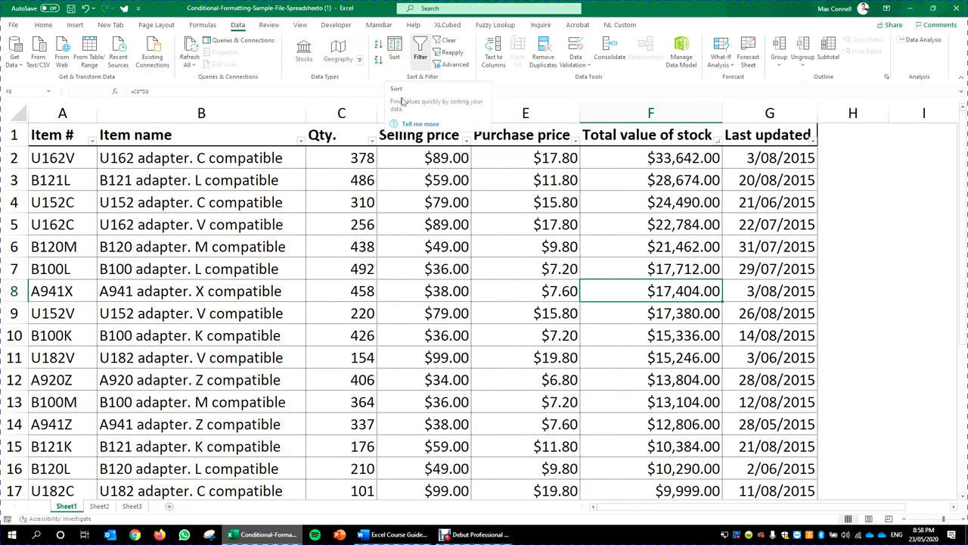
pyautogui.click(393, 48)
pyautogui.click(393, 57)
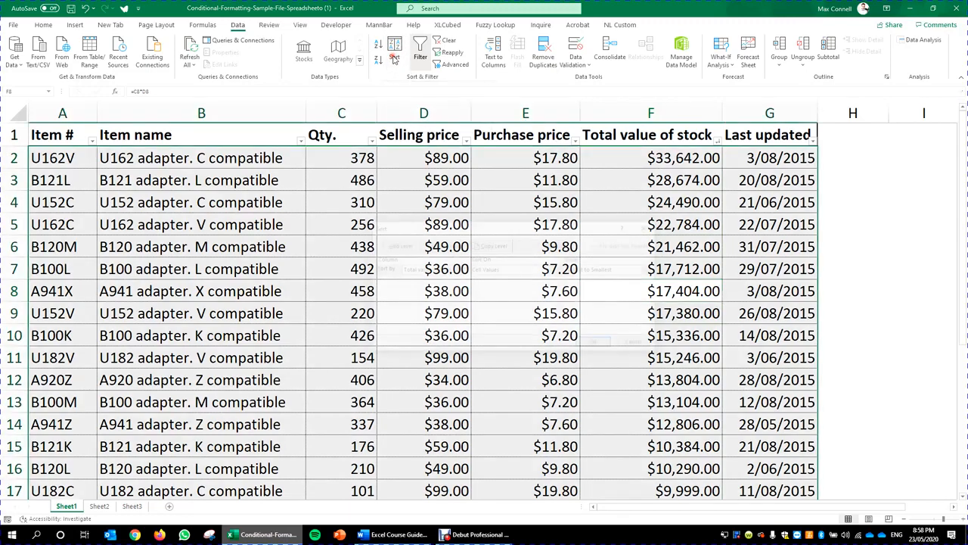
pyautogui.moveTo(460, 227); pyautogui.dragTo(335, 200)
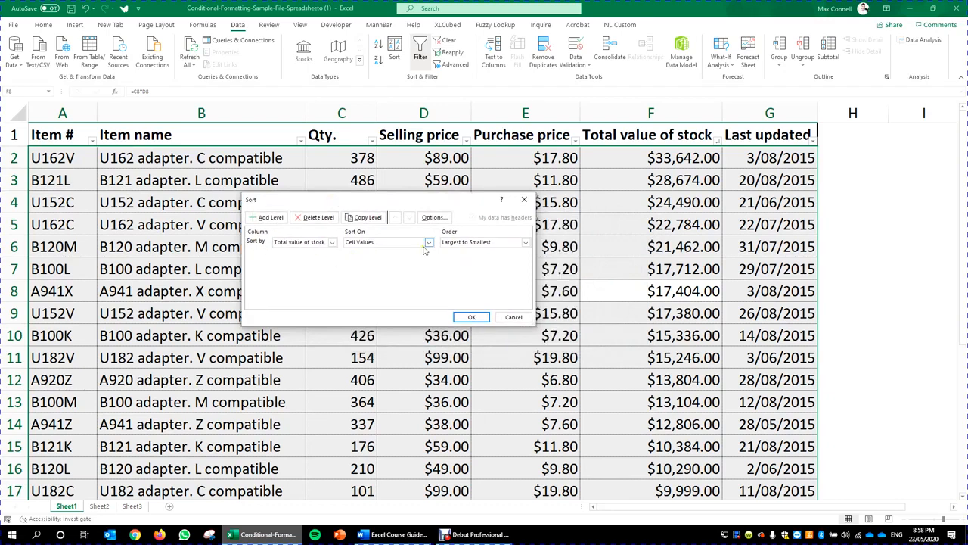
pyautogui.click(462, 202)
pyautogui.moveTo(462, 202); pyautogui.dragTo(410, 194)
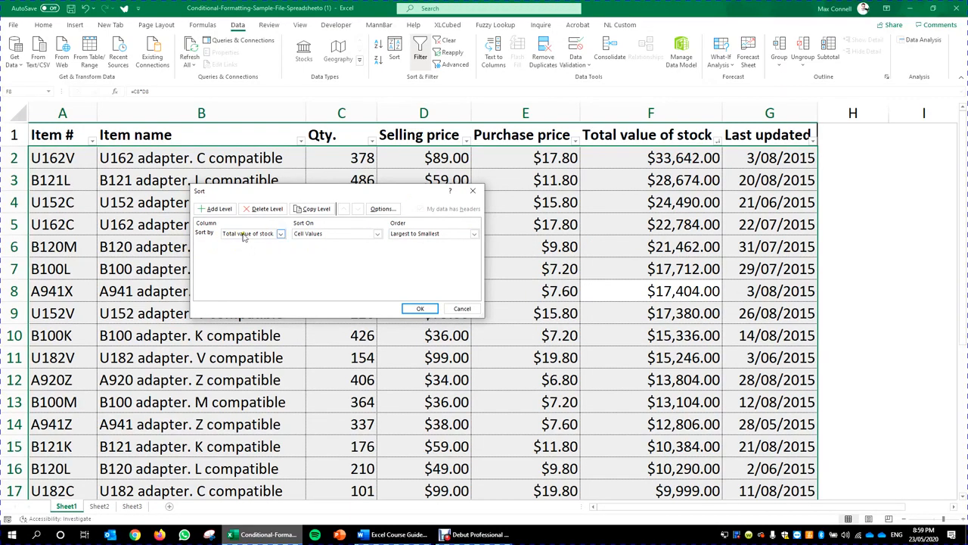
pyautogui.click(368, 236)
pyautogui.click(368, 238)
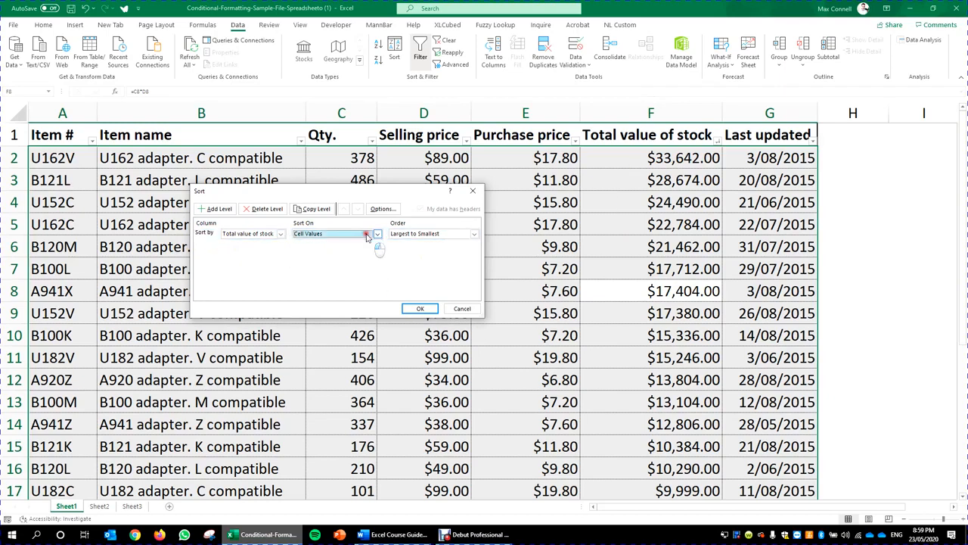
pyautogui.click(447, 234)
pyautogui.click(444, 236)
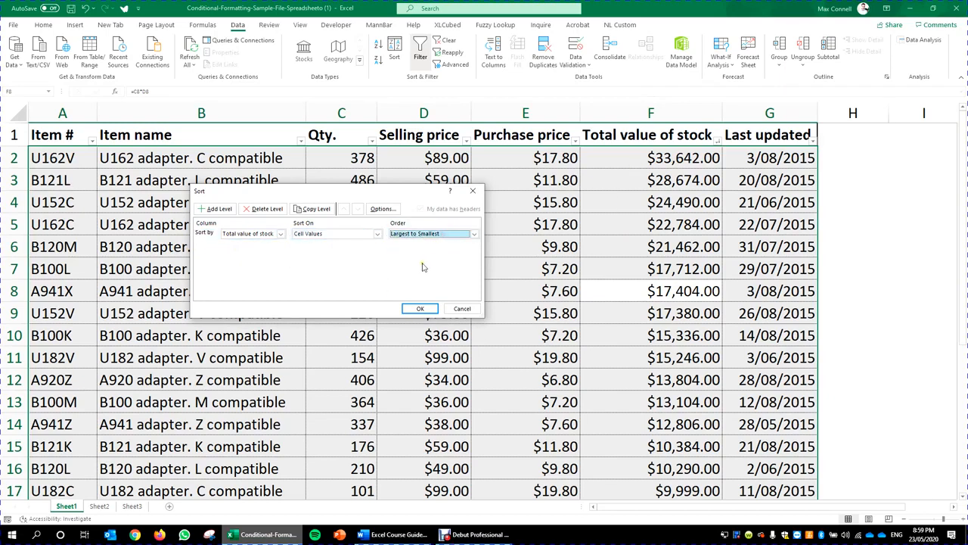
pyautogui.click(466, 310)
pyautogui.click(534, 243)
pyautogui.click(191, 245)
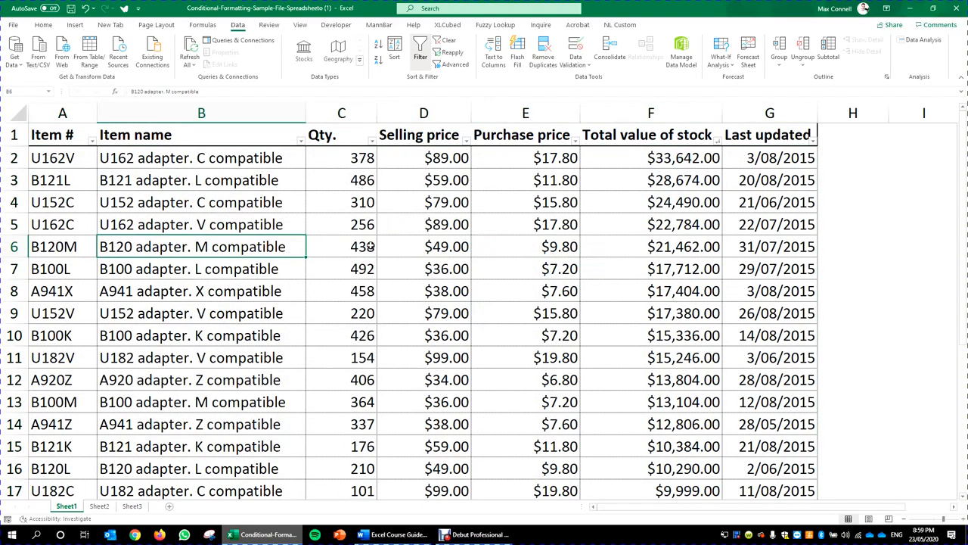
# Sort the stock list by Item name from A to Z.
pyautogui.click(506, 227)
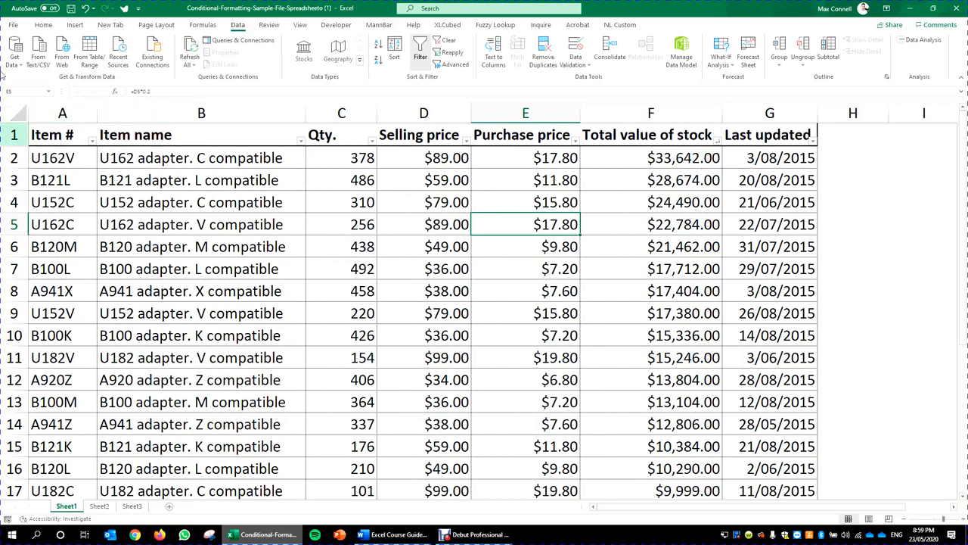
pyautogui.click(92, 141)
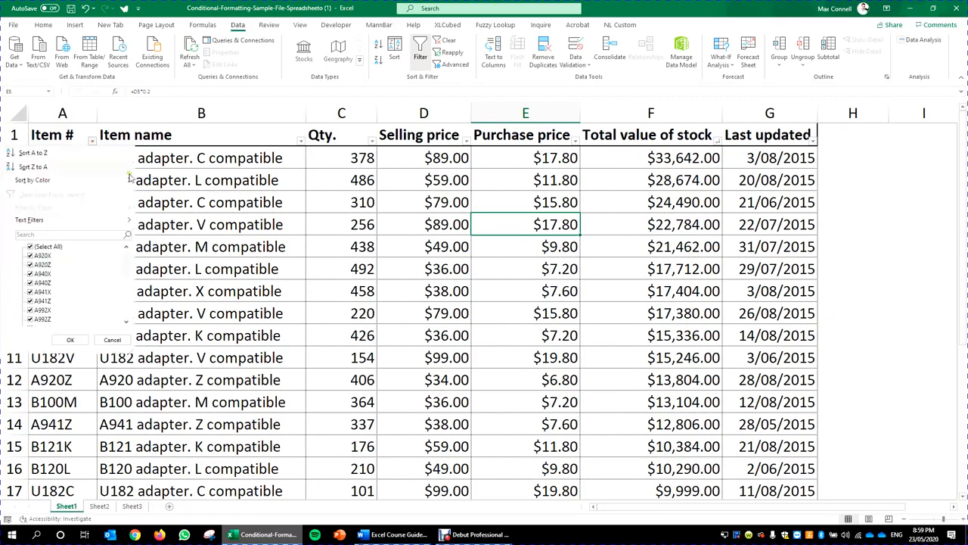
pyautogui.click(300, 141)
pyautogui.click(251, 154)
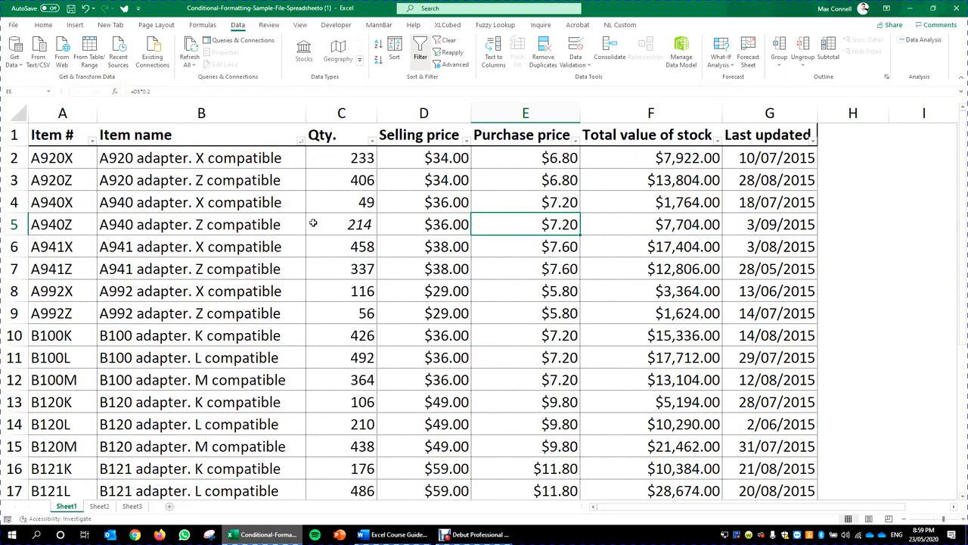
# Add a second sort level under Item name, ordering Total value of stock from largest to smallest, and apply it.
pyautogui.click(395, 51)
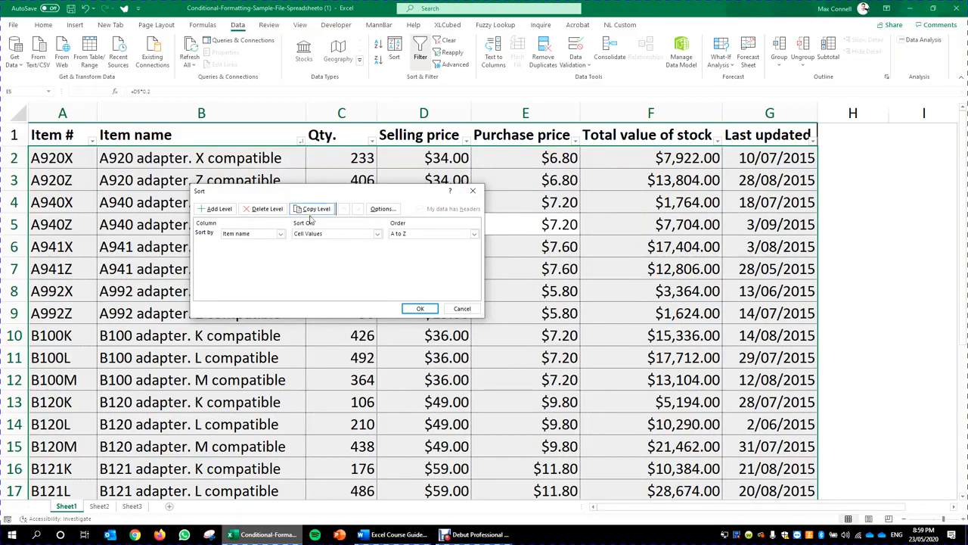
pyautogui.moveTo(322, 193); pyautogui.dragTo(416, 309)
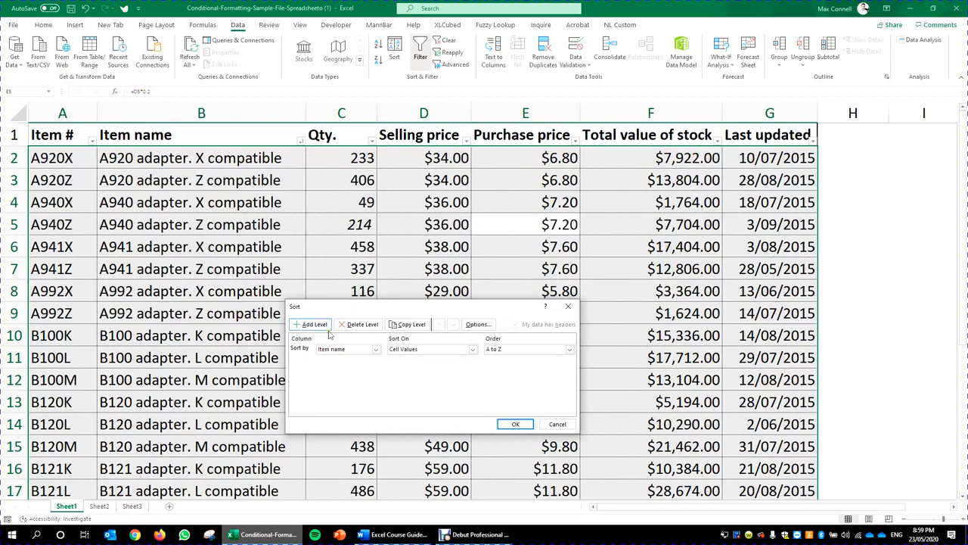
pyautogui.moveTo(382, 313); pyautogui.dragTo(335, 210)
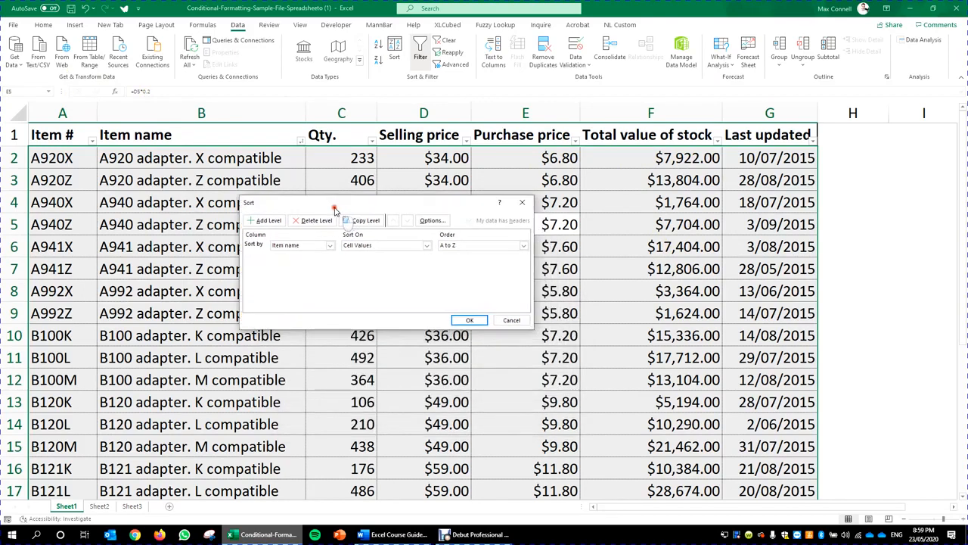
pyautogui.click(270, 221)
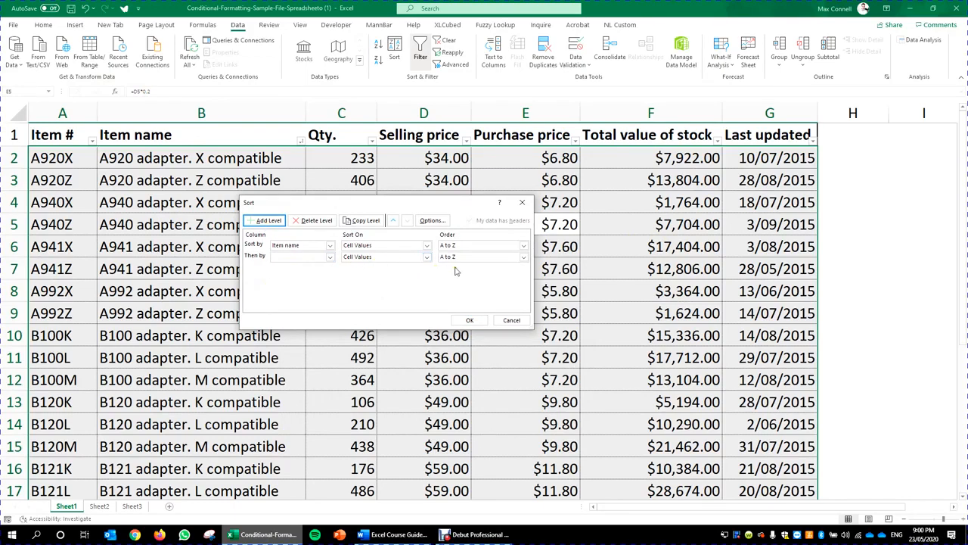
pyautogui.click(330, 257)
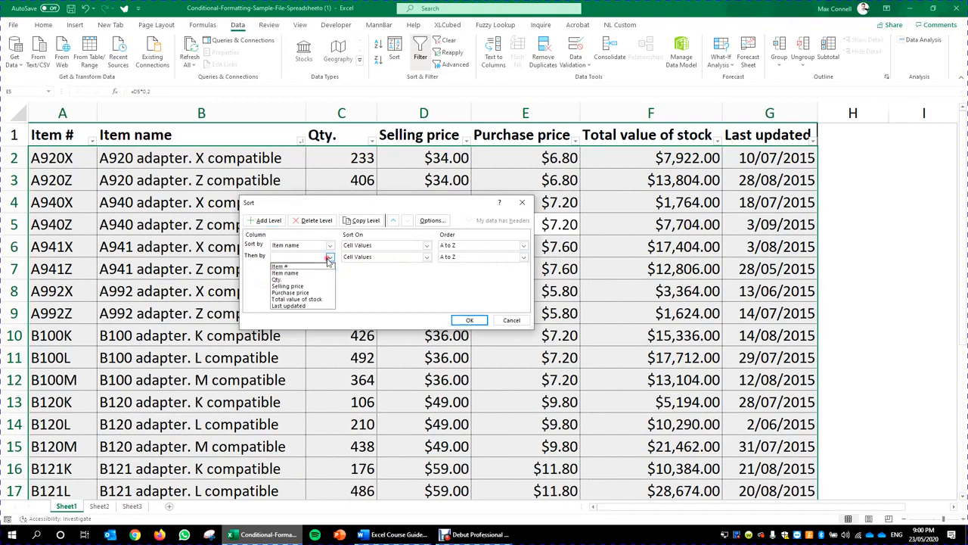
pyautogui.click(303, 299)
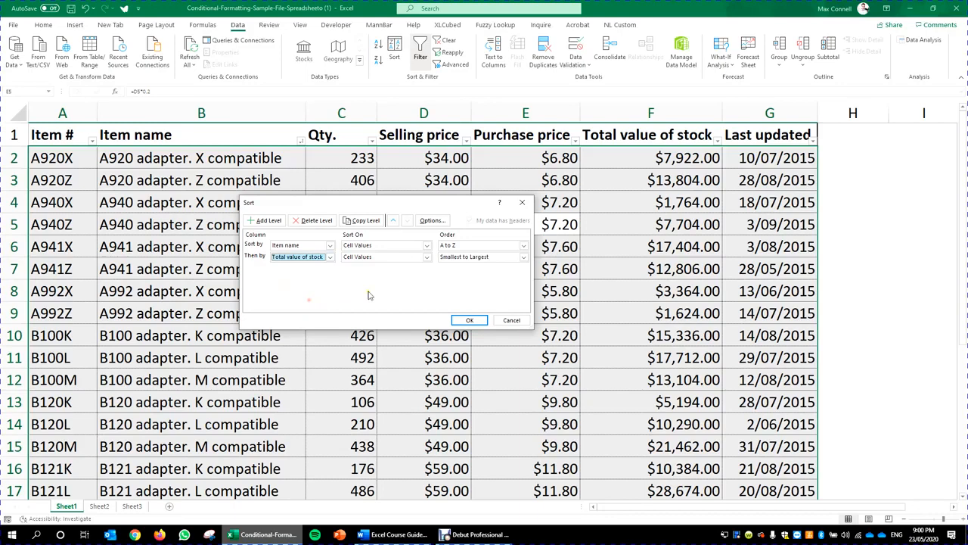
pyautogui.click(521, 258)
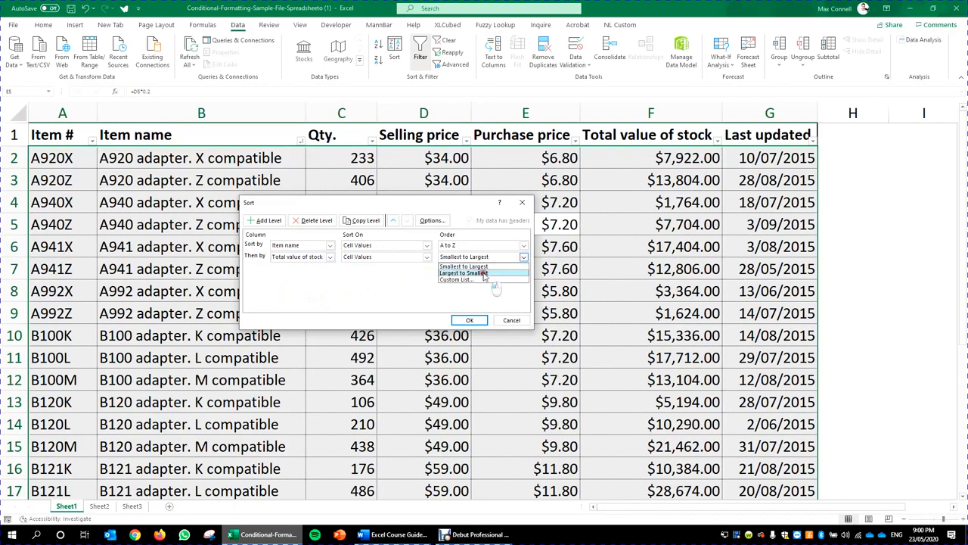
pyautogui.click(492, 282)
pyautogui.click(469, 320)
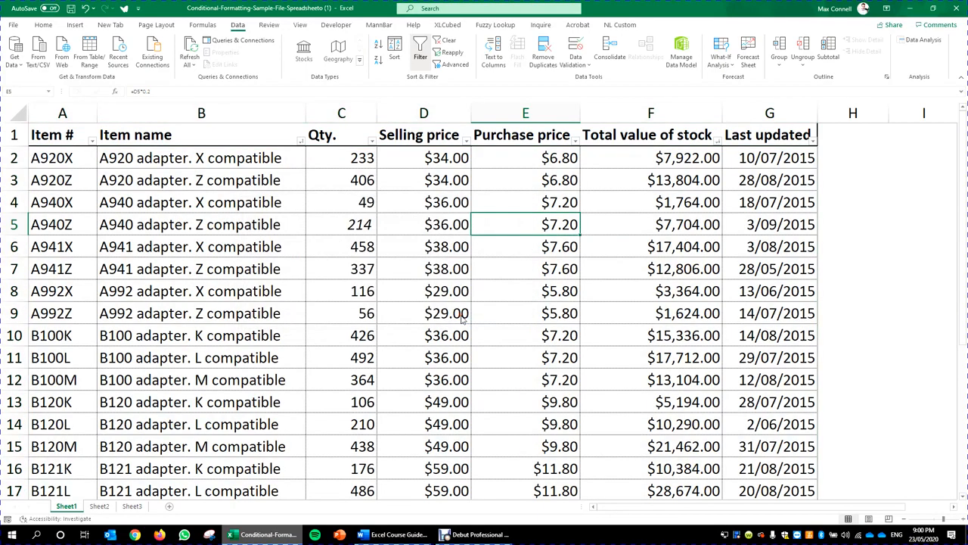
pyautogui.click(643, 200)
pyautogui.click(598, 177)
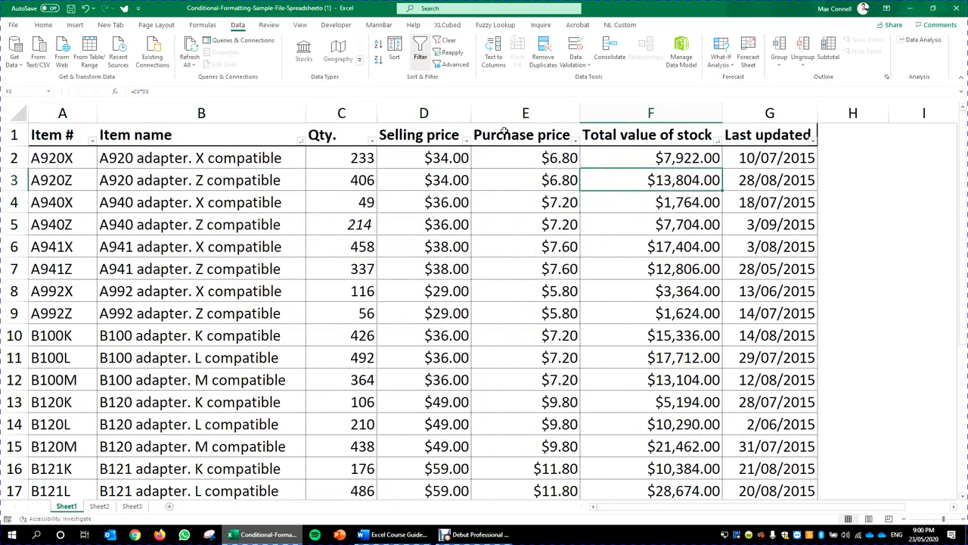
pyautogui.moveTo(59, 140); pyautogui.dragTo(787, 136)
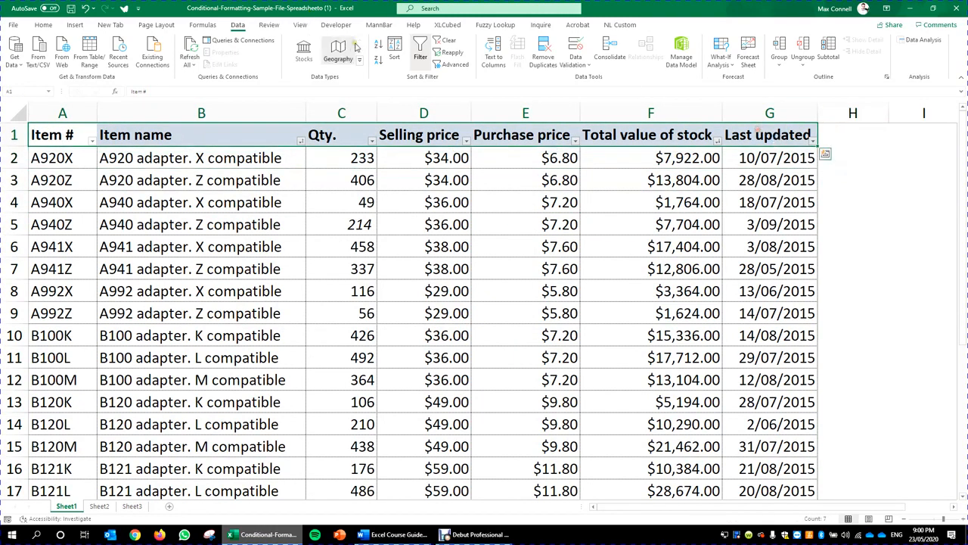
pyautogui.click(394, 52)
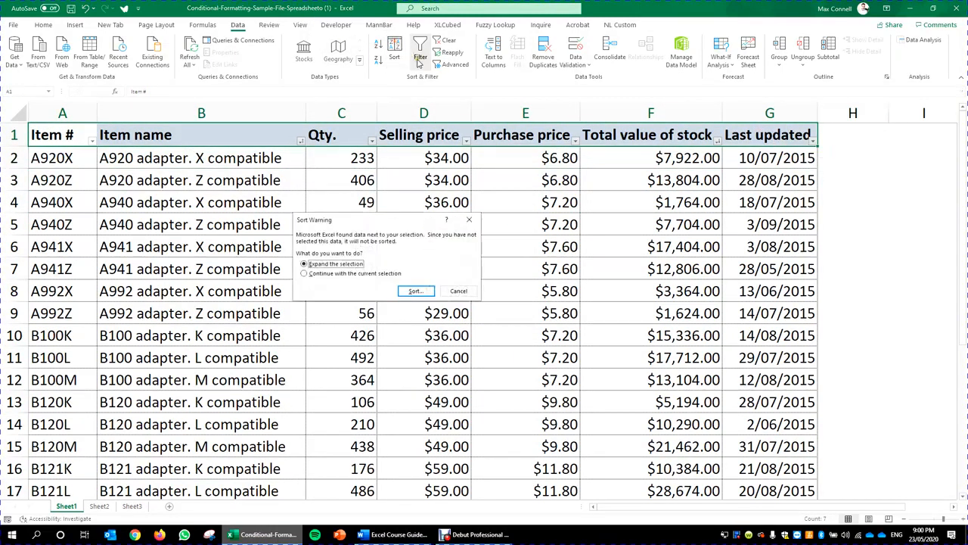
pyautogui.click(459, 290)
pyautogui.click(696, 198)
pyautogui.click(684, 181)
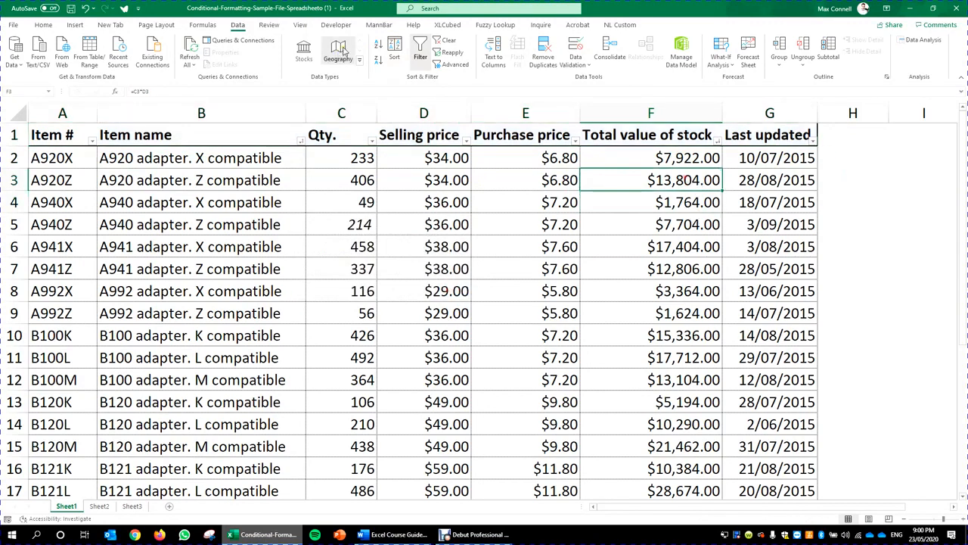
# Reapply the two-level sort by Item name and Total value of stock, and compare the two A920 adapter rows.
pyautogui.click(394, 53)
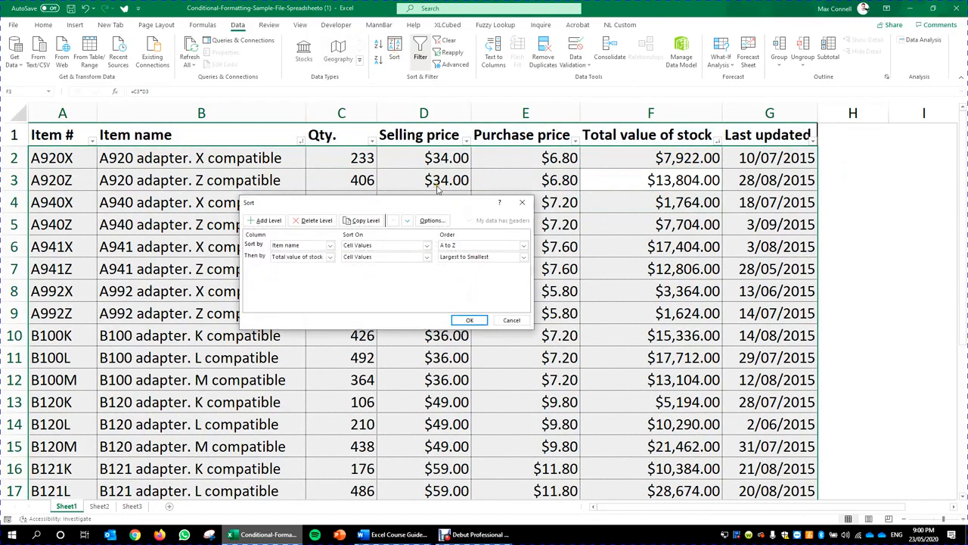
pyautogui.click(470, 320)
pyautogui.click(129, 157)
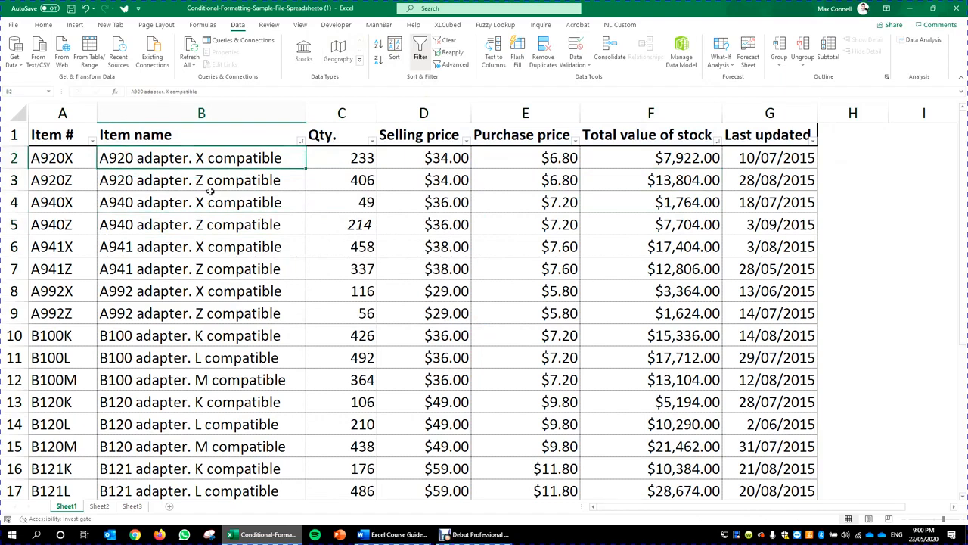
pyautogui.press('Down')
pyautogui.press('Up')
pyautogui.press('Down')
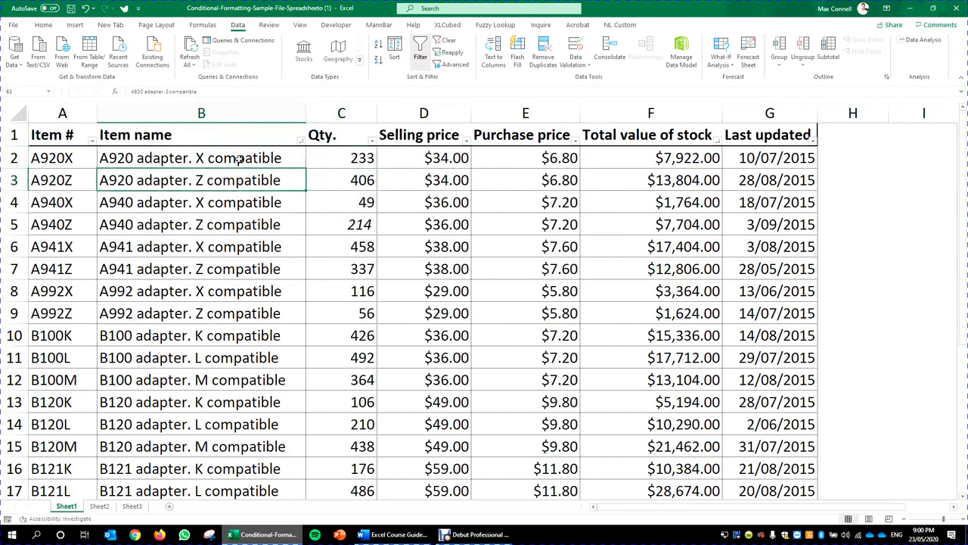
pyautogui.moveTo(237, 159); pyautogui.dragTo(240, 174)
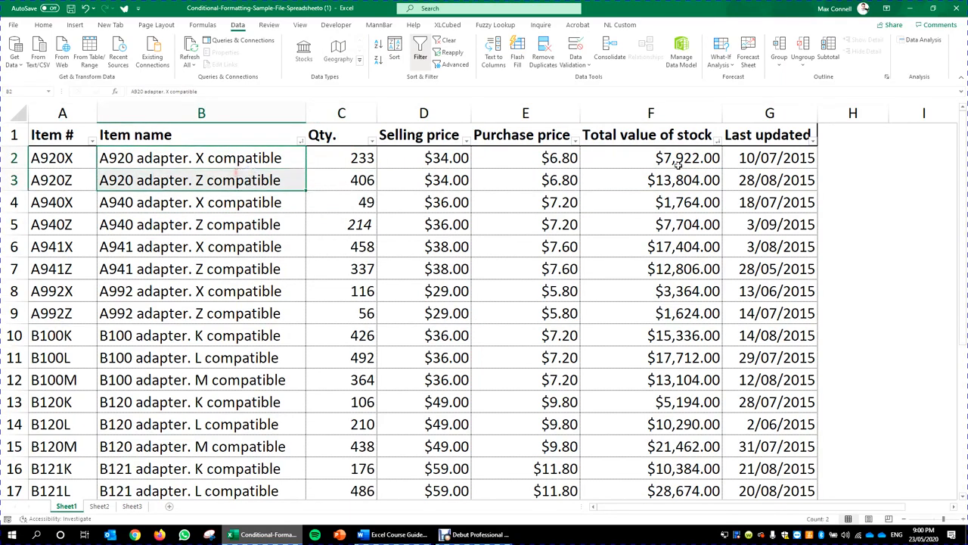
pyautogui.click(394, 49)
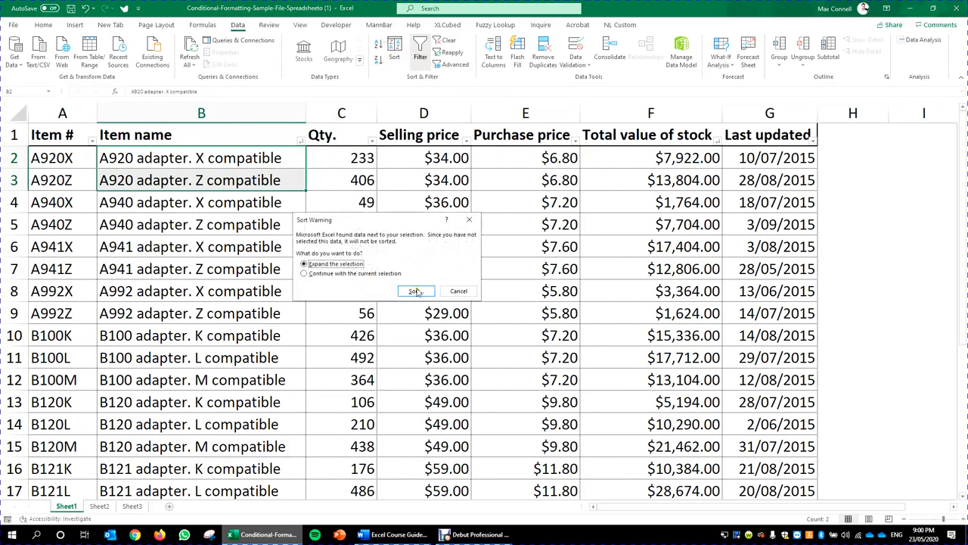
pyautogui.click(460, 291)
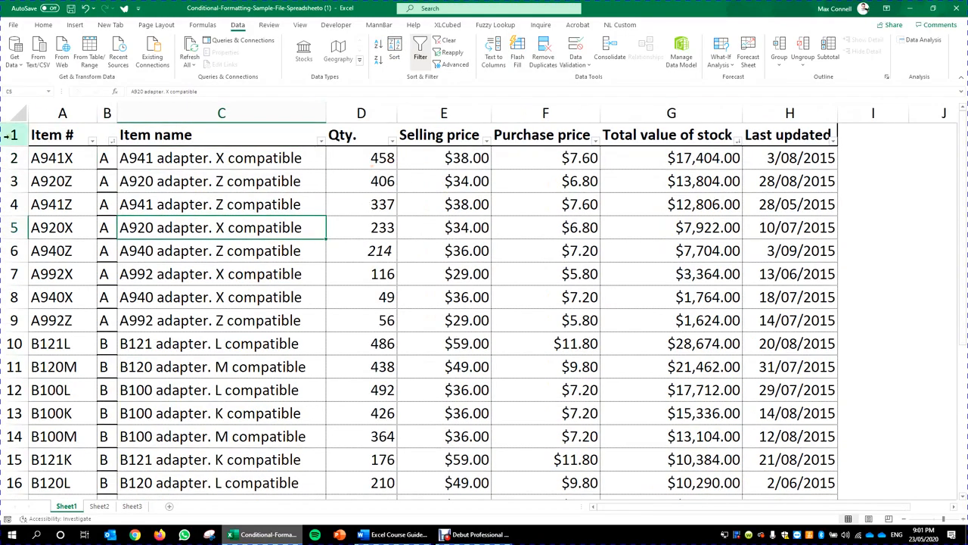
# Narrow the Item # column slightly and examine the A, B and U letter groups in column B.
pyautogui.moveTo(97, 113); pyautogui.dragTo(90, 113)
pyautogui.moveTo(69, 161); pyautogui.dragTo(68, 274)
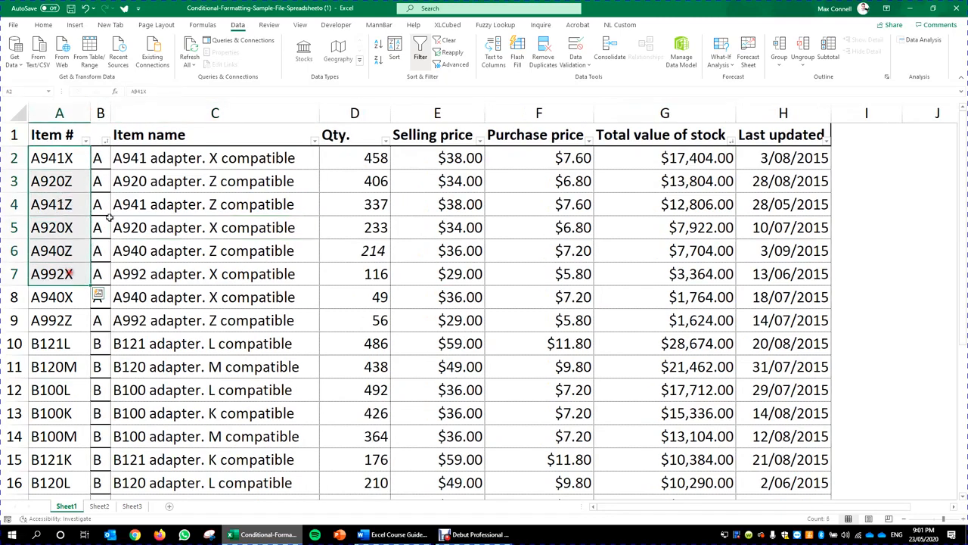
pyautogui.moveTo(99, 163); pyautogui.dragTo(98, 321)
pyautogui.scroll(-5, 98, 325)
pyautogui.scroll(3, 98, 227)
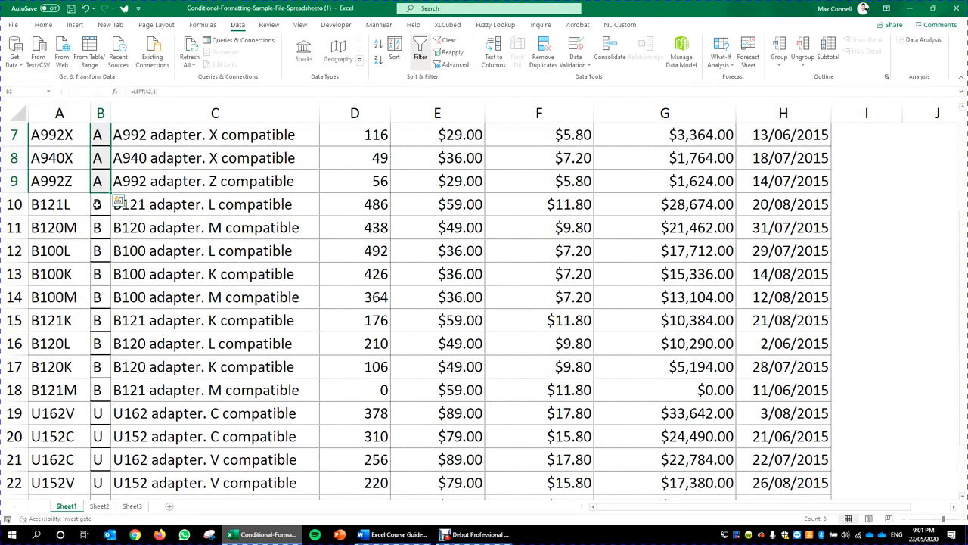
pyautogui.moveTo(97, 204); pyautogui.dragTo(98, 369)
pyautogui.scroll(-3, 106, 379)
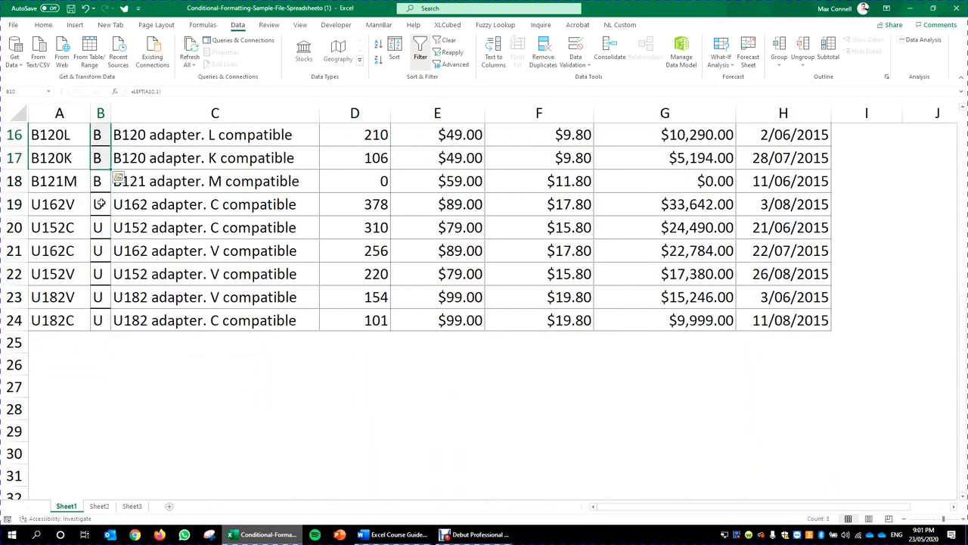
pyautogui.moveTo(99, 204); pyautogui.dragTo(98, 274)
# Hide the Item # column and return to the first data row of the list.
pyautogui.click(80, 113)
pyautogui.rightClick(80, 115)
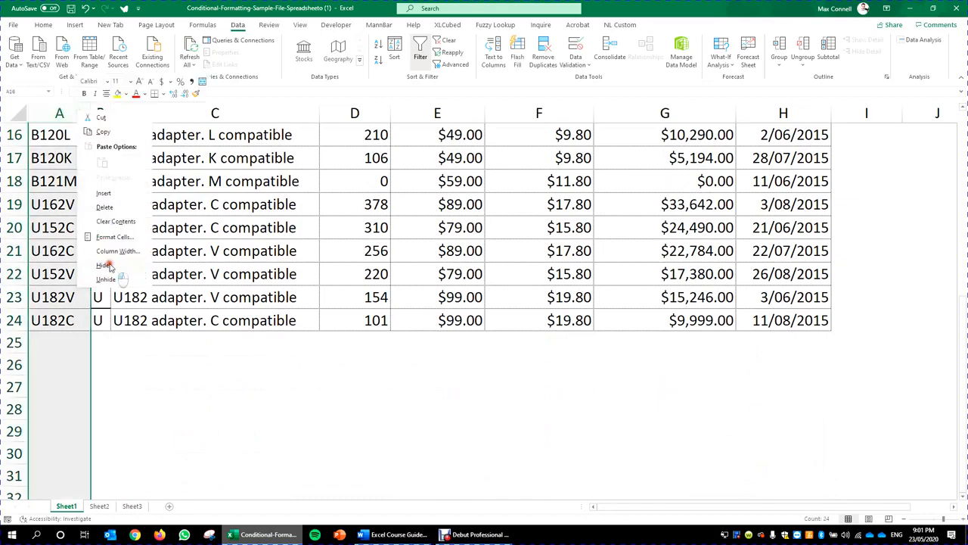
pyautogui.click(106, 257)
pyautogui.scroll(5, 151, 206)
pyautogui.click(100, 173)
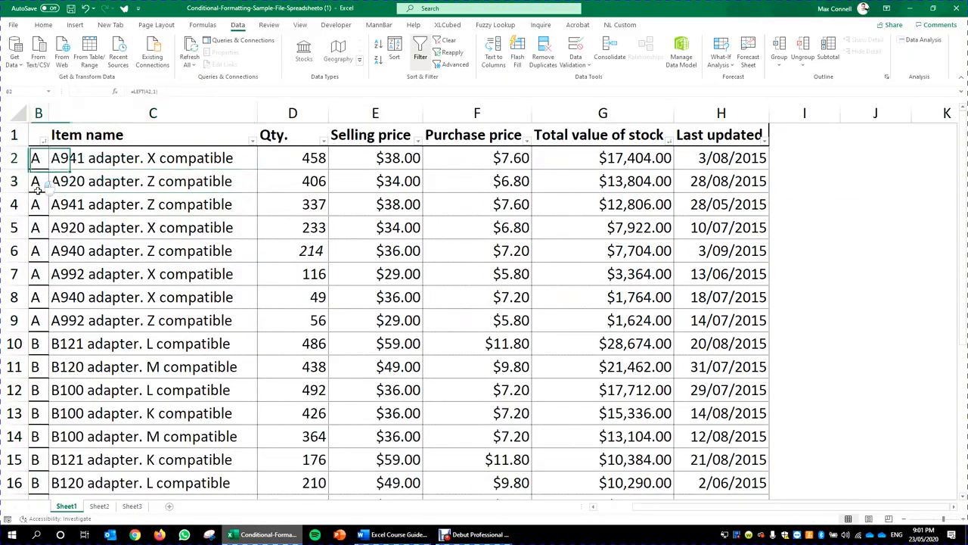
# Check the A group in column B and review the list's custom sort levels for Column B and Total value of stock.
pyautogui.moveTo(36, 157); pyautogui.dragTo(37, 321)
pyautogui.click(303, 250)
pyautogui.click(394, 50)
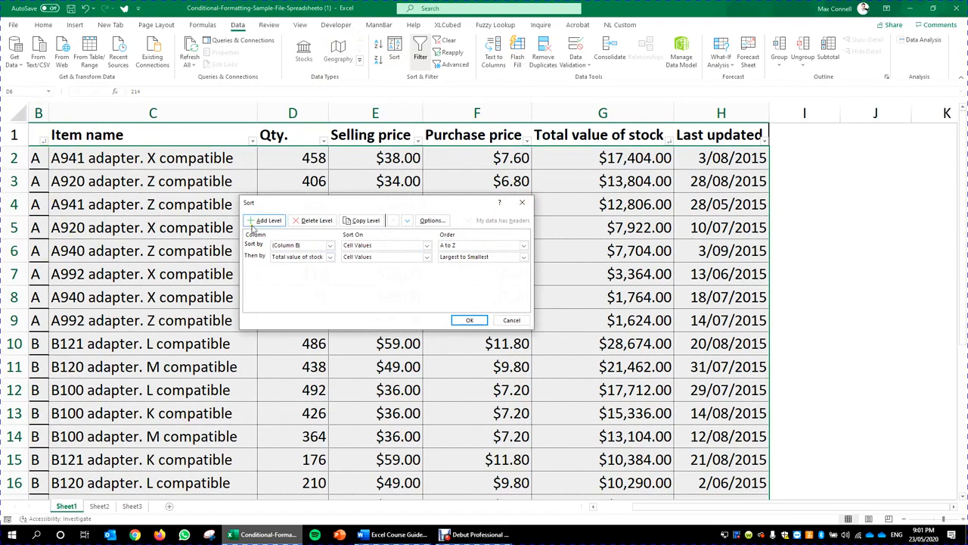
pyautogui.moveTo(384, 209); pyautogui.dragTo(220, 161)
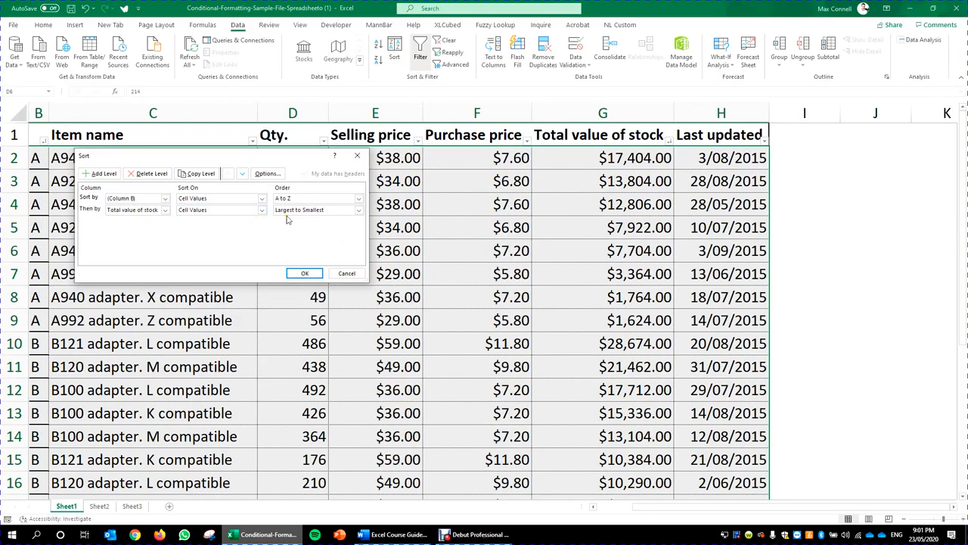
# Apply the two-level sort by Column B and Total value of stock, and review the A group's stock values.
pyautogui.click(305, 273)
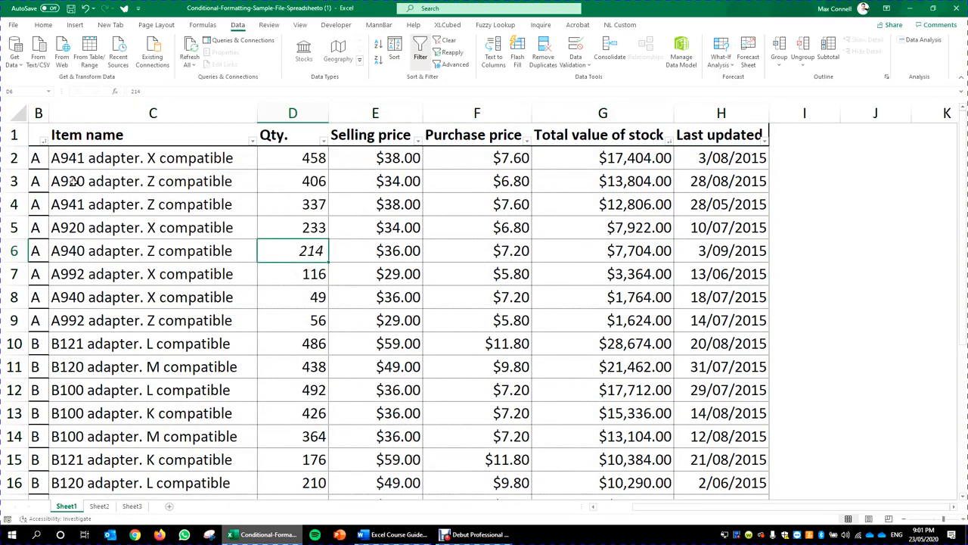
pyautogui.click(39, 163)
pyautogui.moveTo(40, 171); pyautogui.dragTo(551, 320)
pyautogui.moveTo(613, 155); pyautogui.dragTo(664, 321)
# Apply green gradient-fill data bars to all values in the Total value of stock column.
pyautogui.click(43, 25)
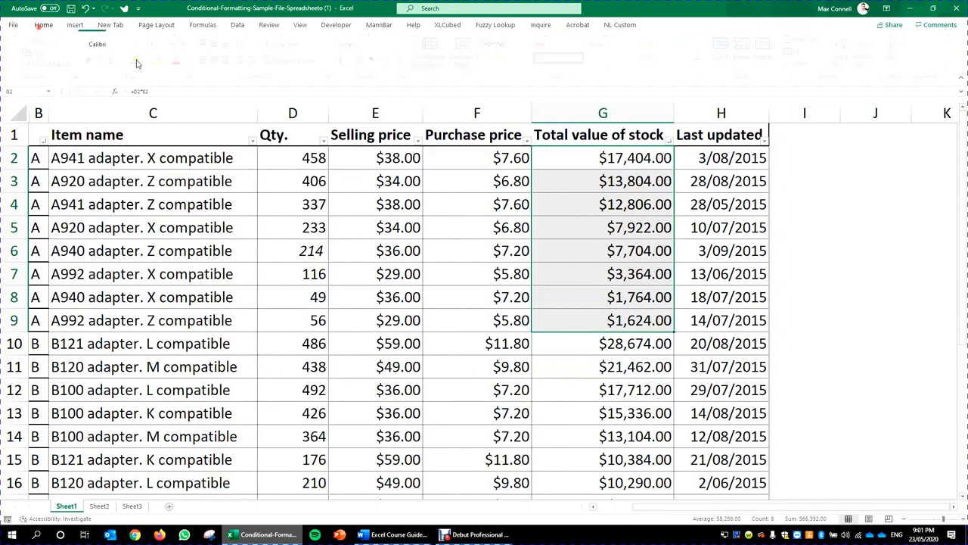
pyautogui.click(433, 53)
pyautogui.click(628, 184)
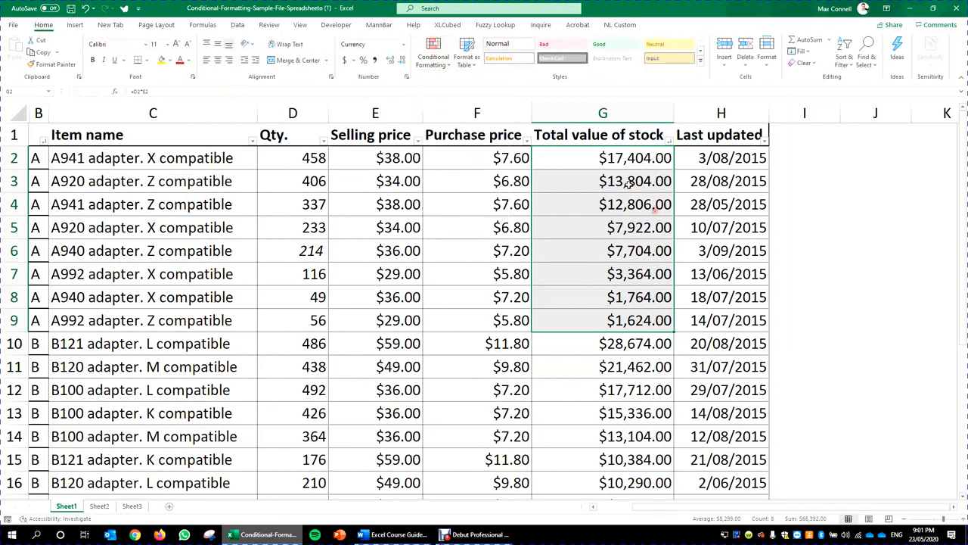
pyautogui.click(647, 164)
pyautogui.hotkey('shift', 'Up')
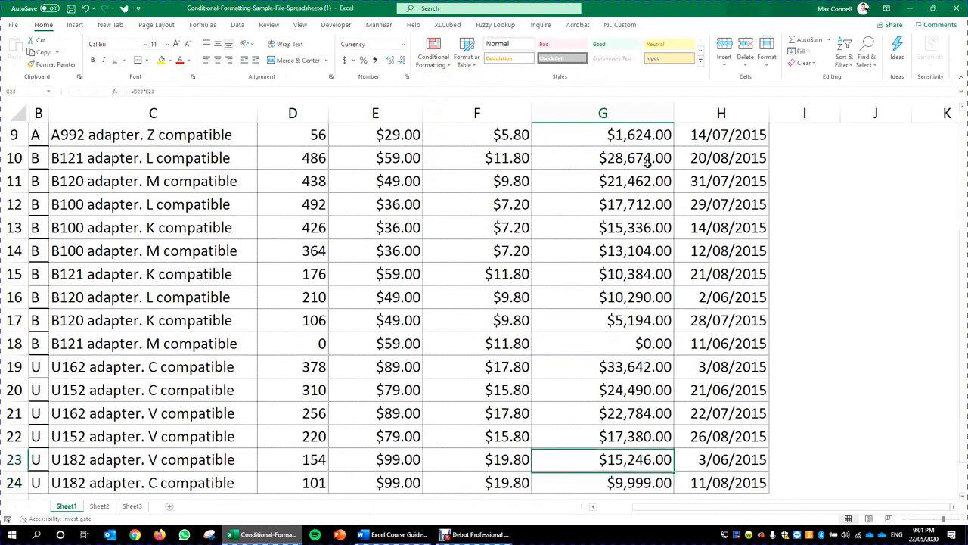
pyautogui.hotkey('ctrl', 'shift', 'Up')
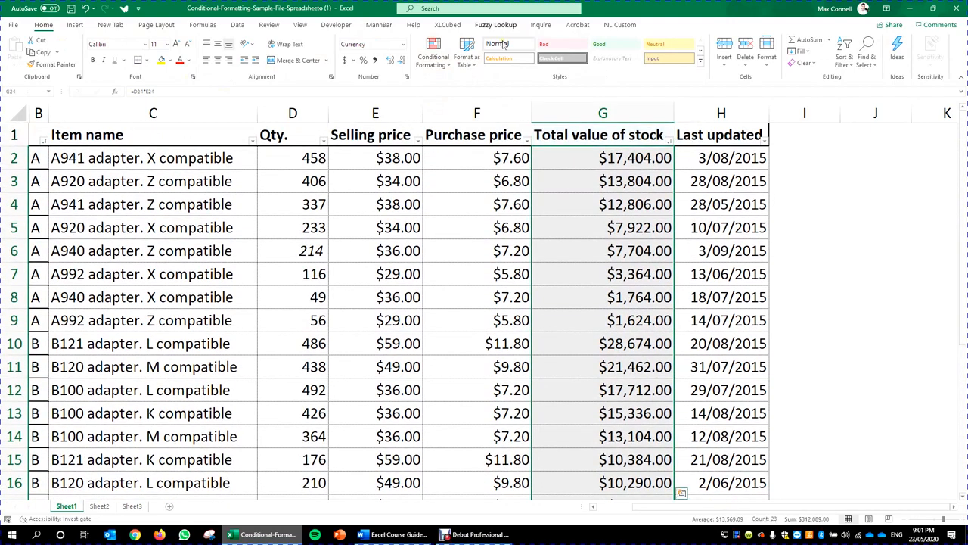
pyautogui.click(433, 54)
pyautogui.moveTo(457, 135)
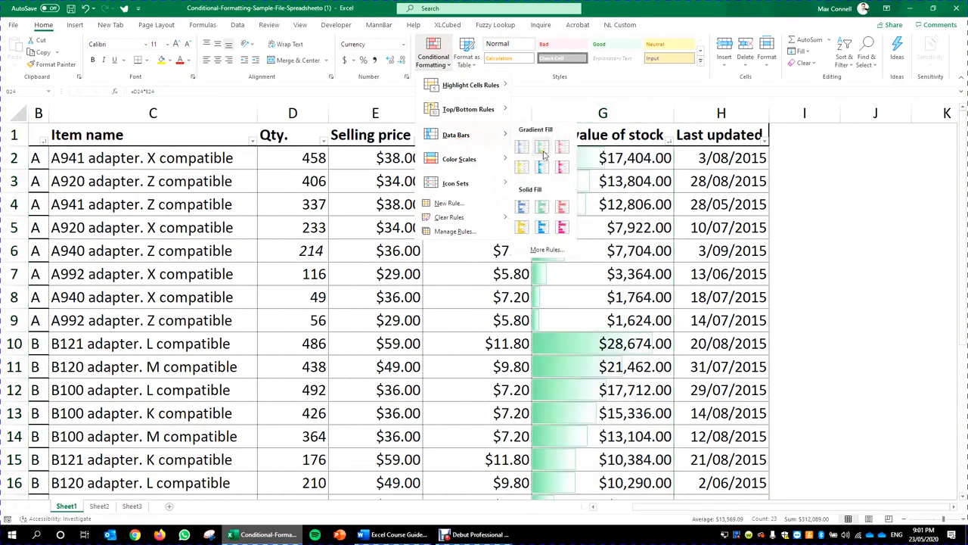
pyautogui.click(543, 149)
# Compare the Total value of stock data bars within each of the A, B and U letter groups.
pyautogui.click(702, 248)
pyautogui.moveTo(37, 160); pyautogui.dragTo(41, 291)
pyautogui.click(638, 161)
pyautogui.moveTo(637, 161); pyautogui.dragTo(638, 320)
pyautogui.scroll(-3, 598, 318)
pyautogui.scroll(2, 65, 265)
pyautogui.click(65, 269)
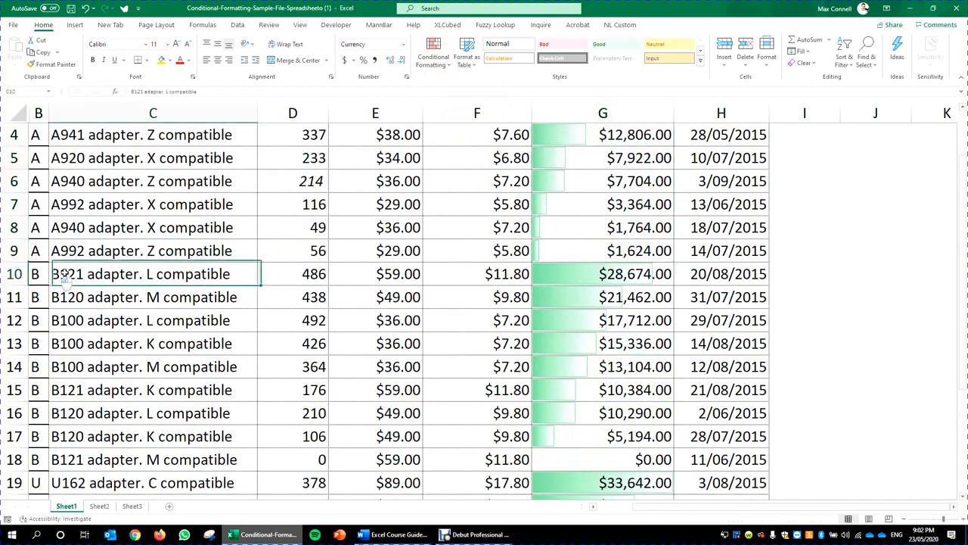
pyautogui.moveTo(575, 273); pyautogui.dragTo(642, 456)
pyautogui.scroll(-3, 327, 329)
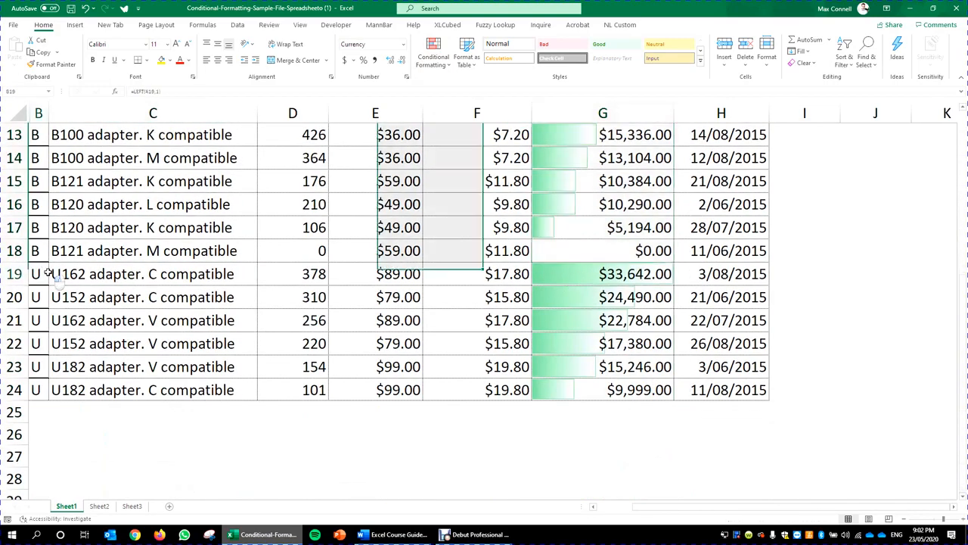
pyautogui.moveTo(637, 274); pyautogui.dragTo(646, 389)
pyautogui.scroll(4, 646, 389)
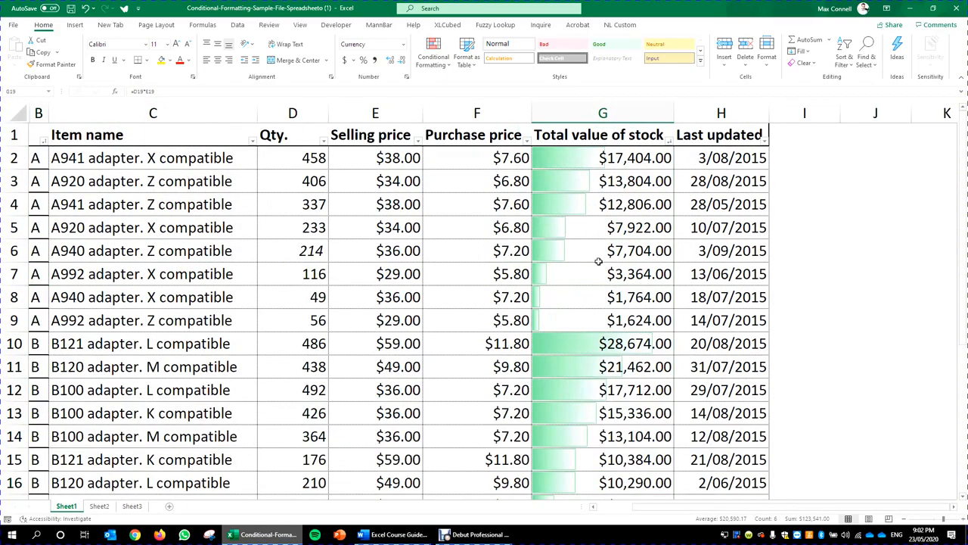
# Move the Total value of stock level above Column B in the custom sort and apply it.
pyautogui.click(603, 227)
pyautogui.click(237, 24)
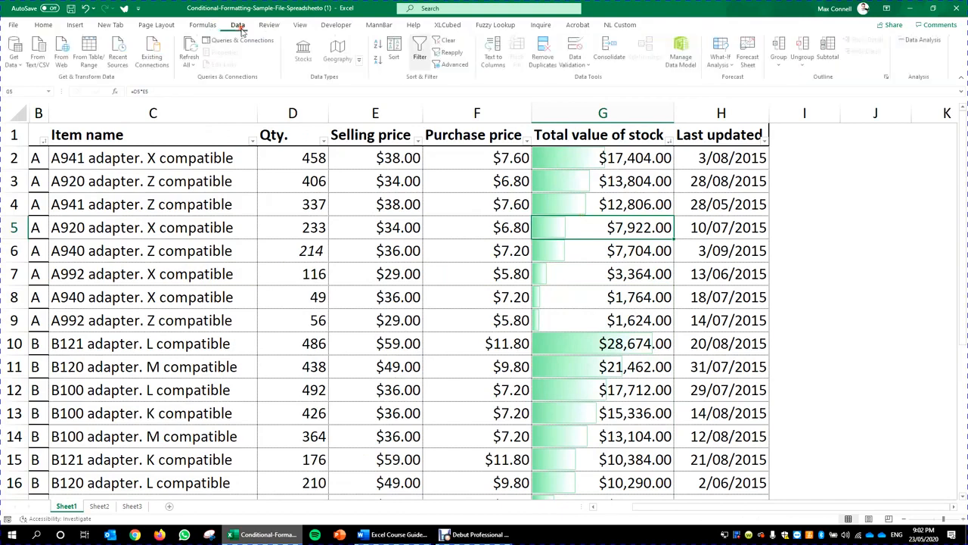
pyautogui.click(393, 50)
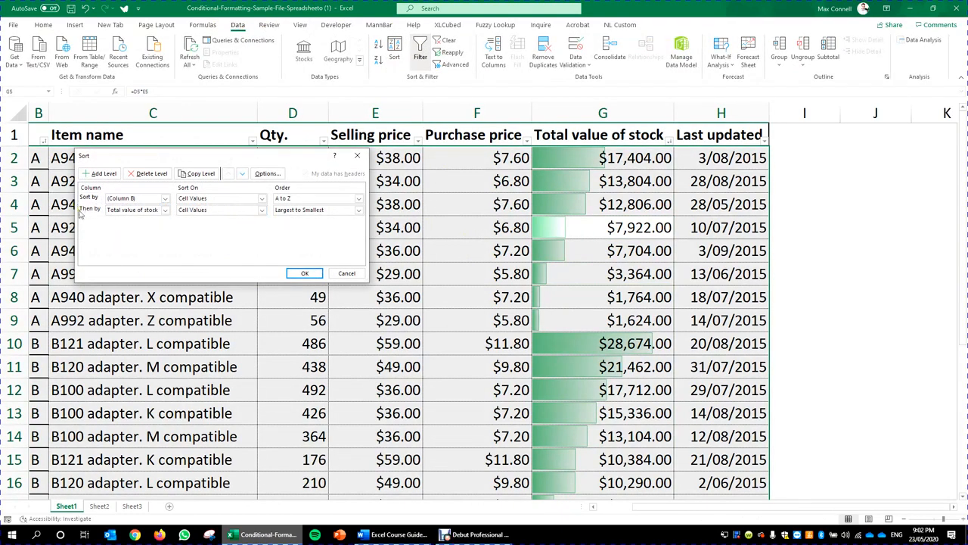
pyautogui.click(89, 210)
pyautogui.click(231, 173)
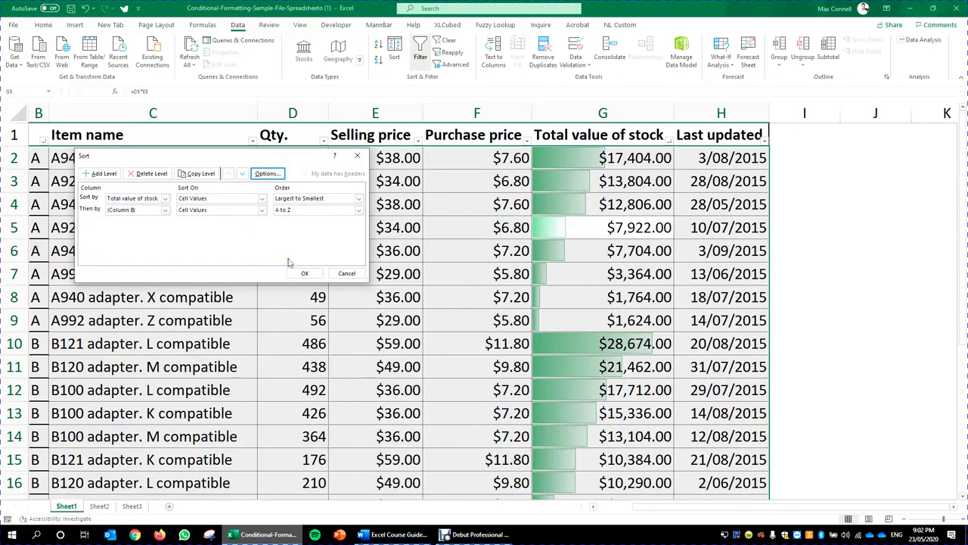
pyautogui.click(309, 272)
pyautogui.click(804, 274)
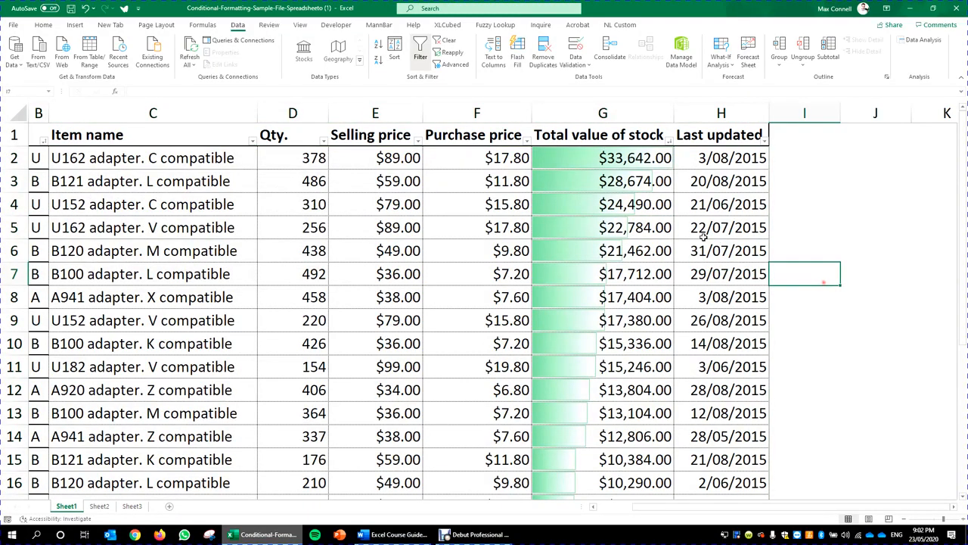
# Review the order of the whole Total value of stock column and recheck the custom sort levels.
pyautogui.moveTo(645, 160); pyautogui.dragTo(643, 472)
pyautogui.scroll(3, 620, 303)
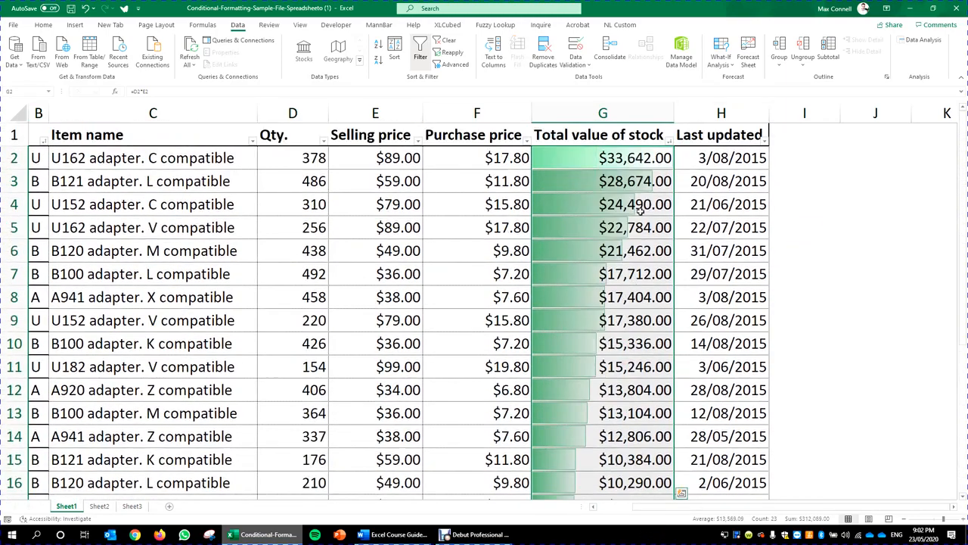
pyautogui.click(638, 187)
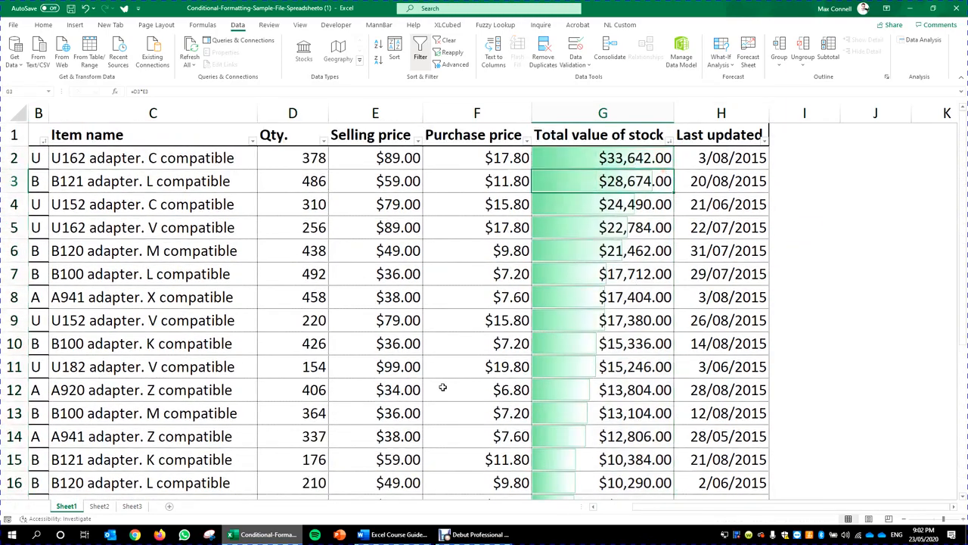
pyautogui.click(391, 47)
pyautogui.click(349, 158)
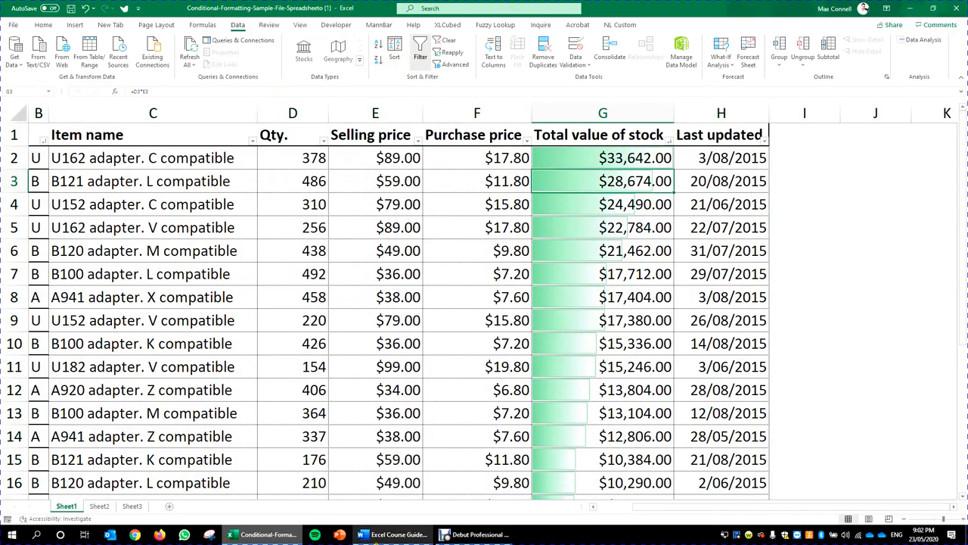
# Switch to the course outline in Word for a look and return to the stock list in Excel.
pyautogui.click(397, 539)
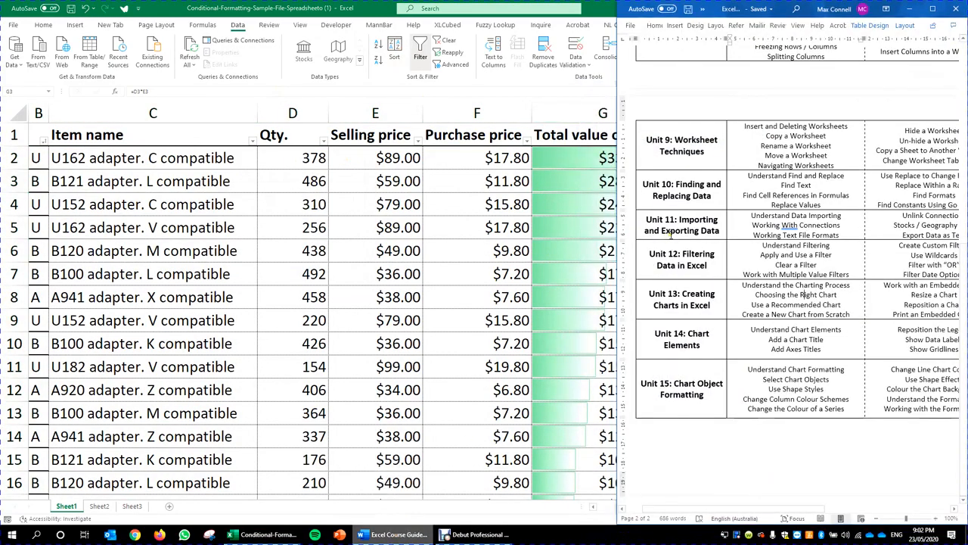
pyautogui.click(260, 250)
pyautogui.click(289, 227)
pyautogui.click(489, 254)
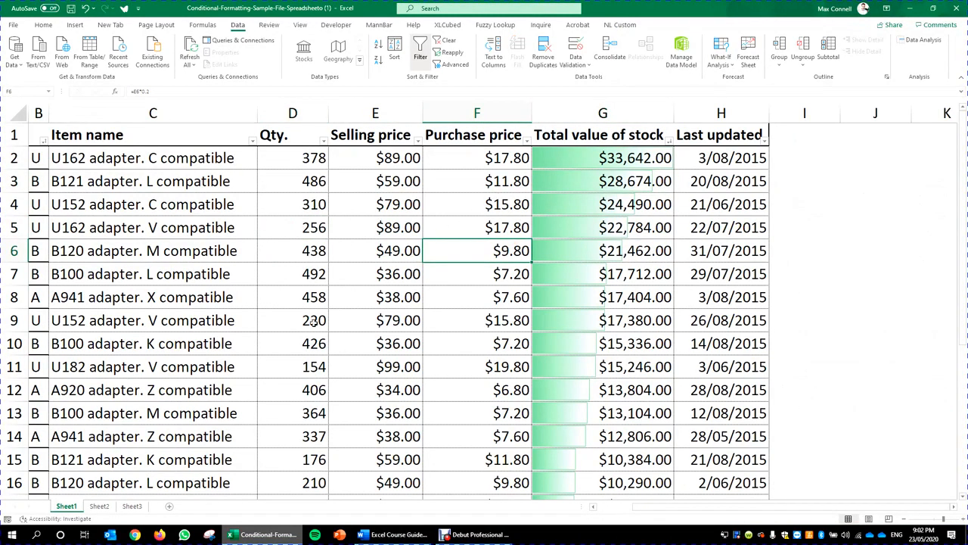
# Check the filter choices of column B without applying any, and clear the list's sort and filter state.
pyautogui.click(87, 182)
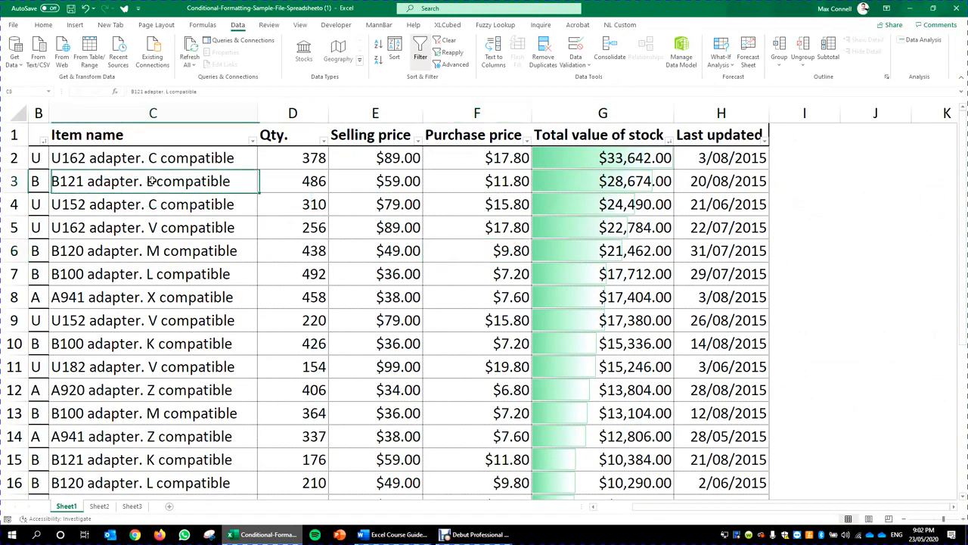
pyautogui.click(44, 141)
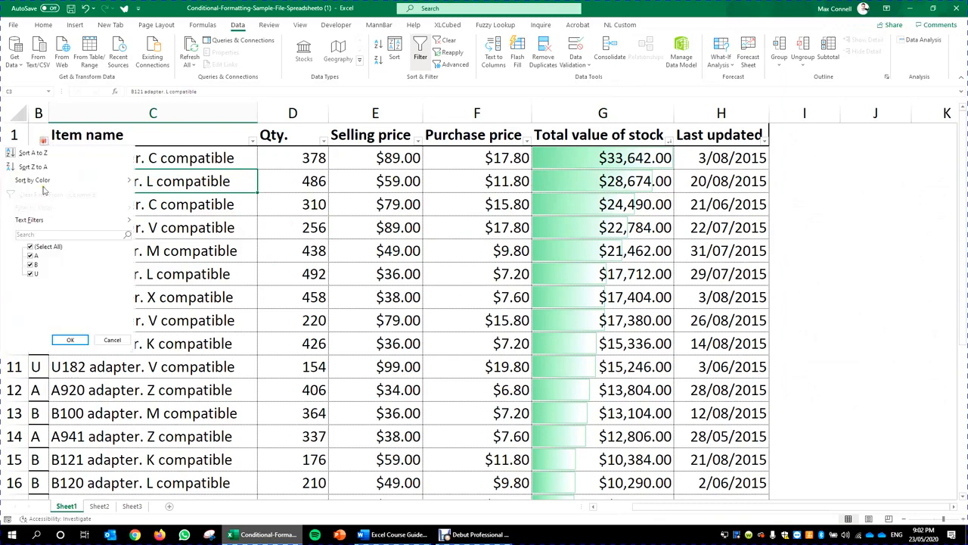
pyautogui.click(112, 340)
pyautogui.click(463, 231)
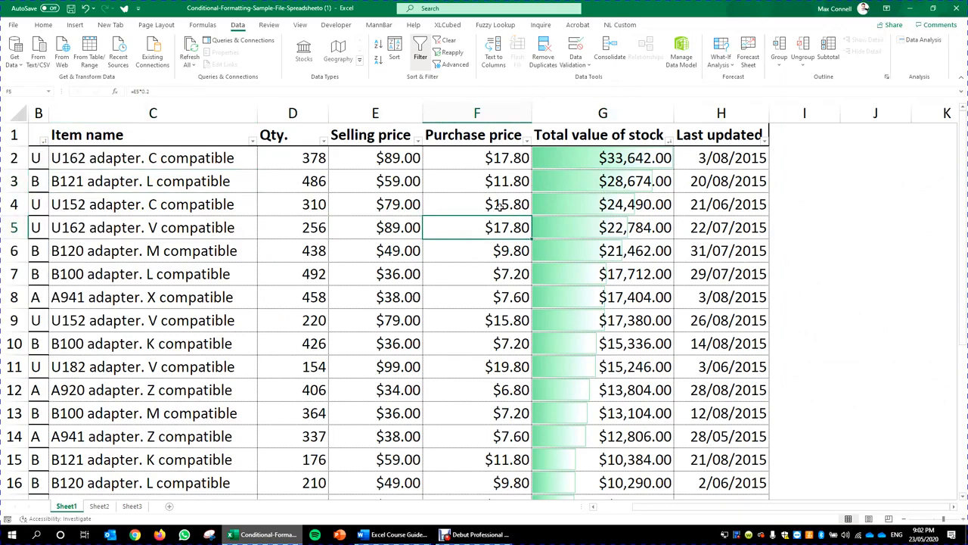
pyautogui.click(447, 43)
pyautogui.click(301, 203)
pyautogui.click(522, 182)
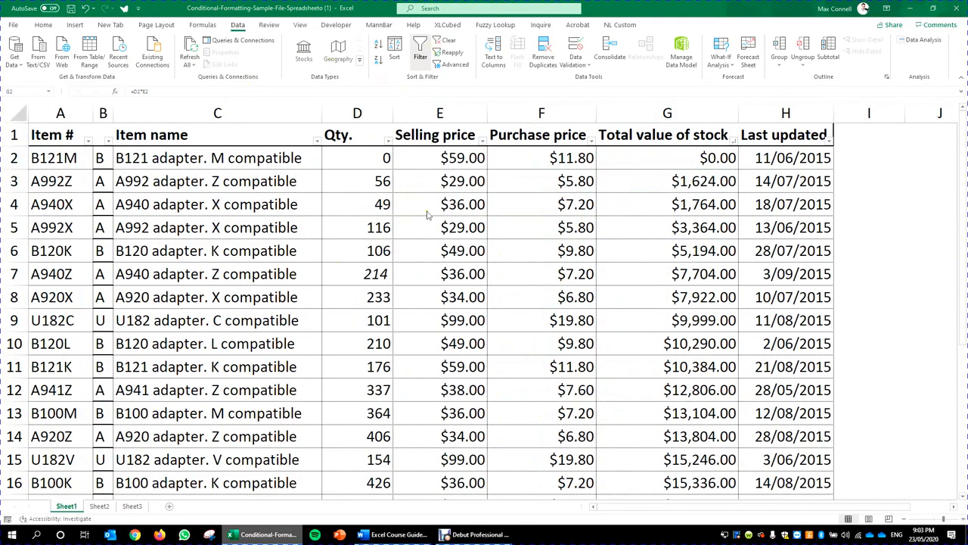
# Filter column B to show only the A group and review the filtered rows.
pyautogui.click(502, 187)
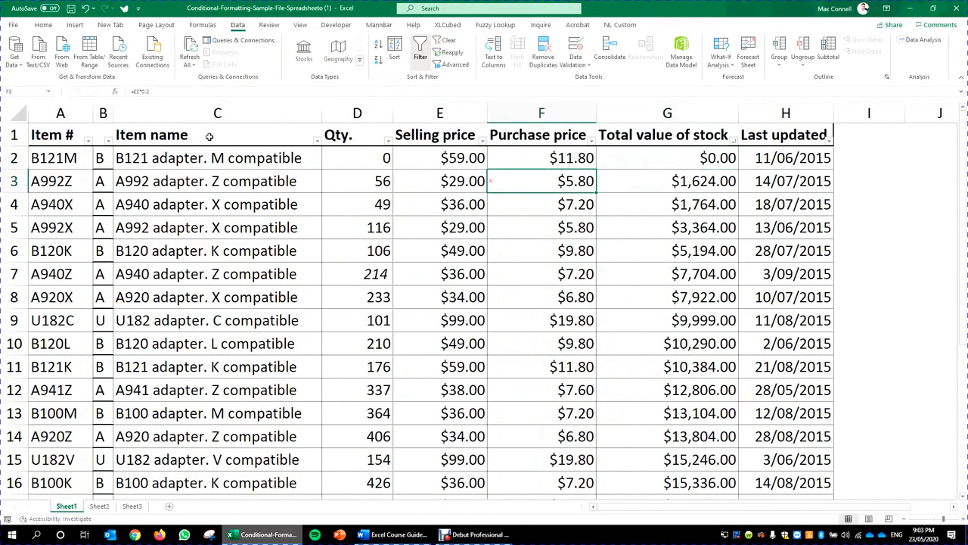
pyautogui.click(655, 214)
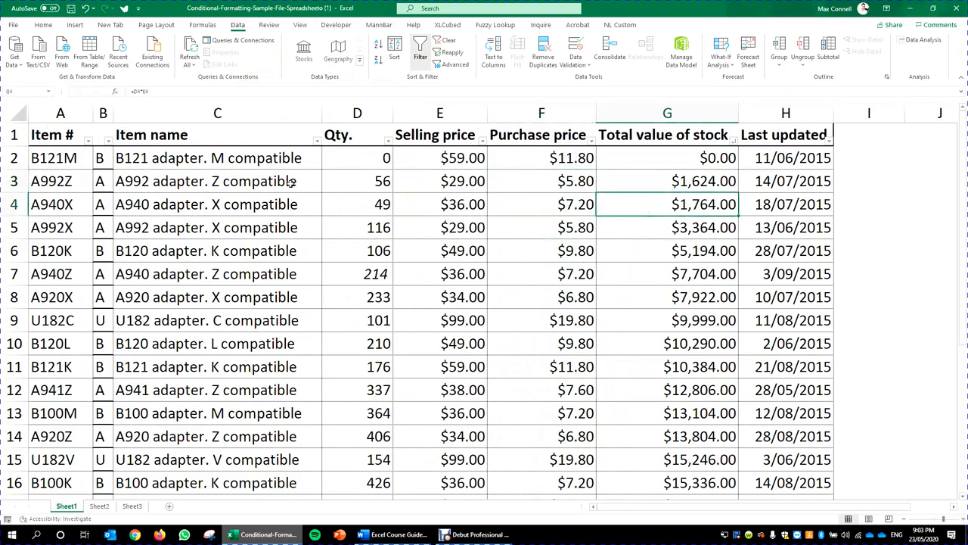
pyautogui.click(48, 138)
pyautogui.click(560, 154)
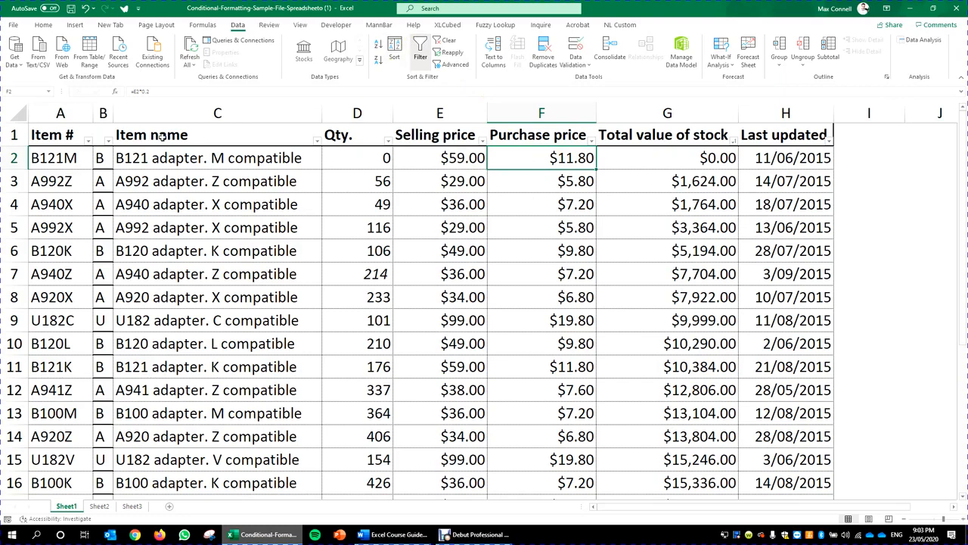
pyautogui.click(108, 140)
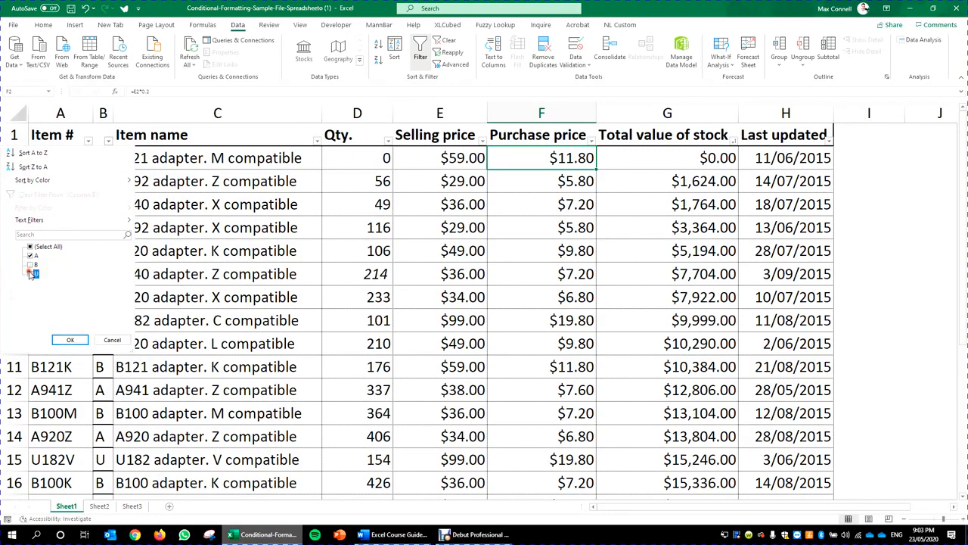
pyautogui.click(70, 339)
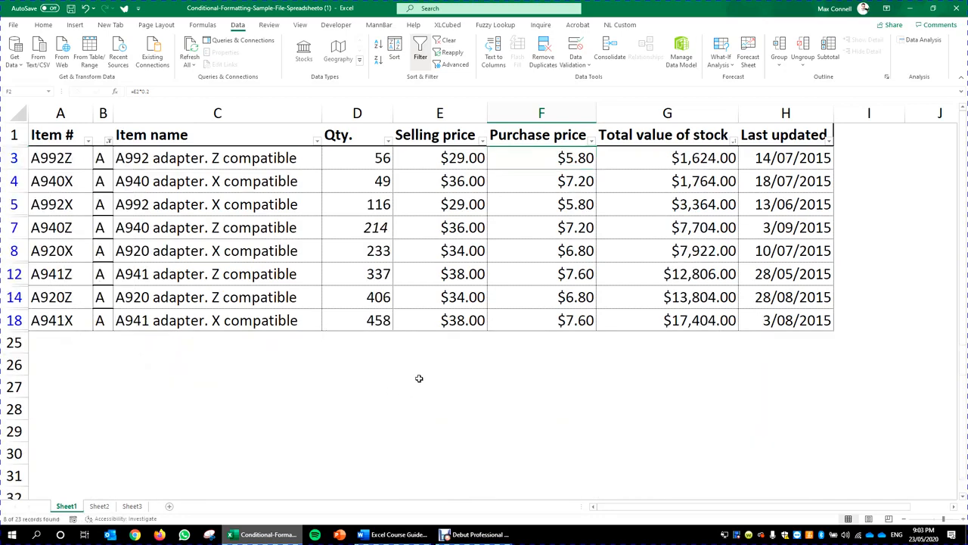
pyautogui.moveTo(68, 165); pyautogui.dragTo(761, 322)
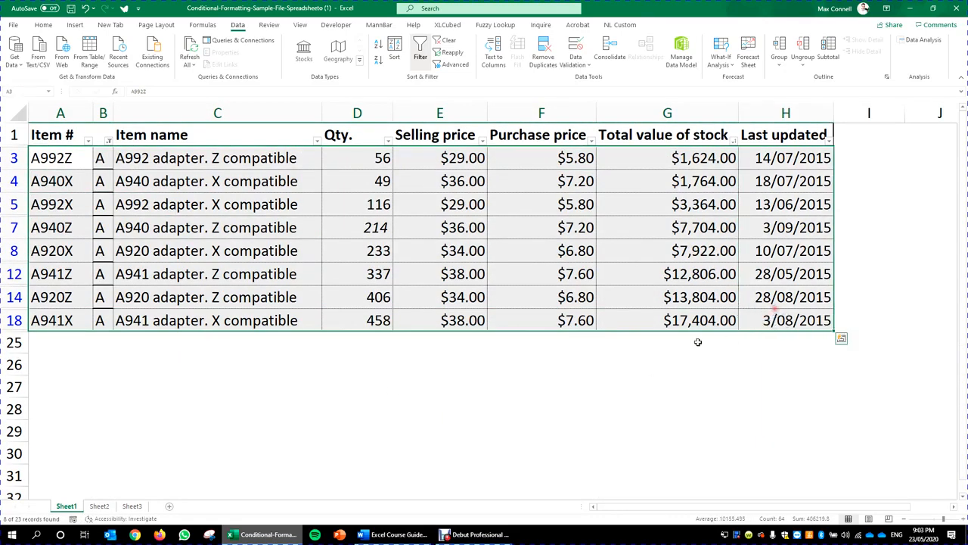
pyautogui.click(505, 256)
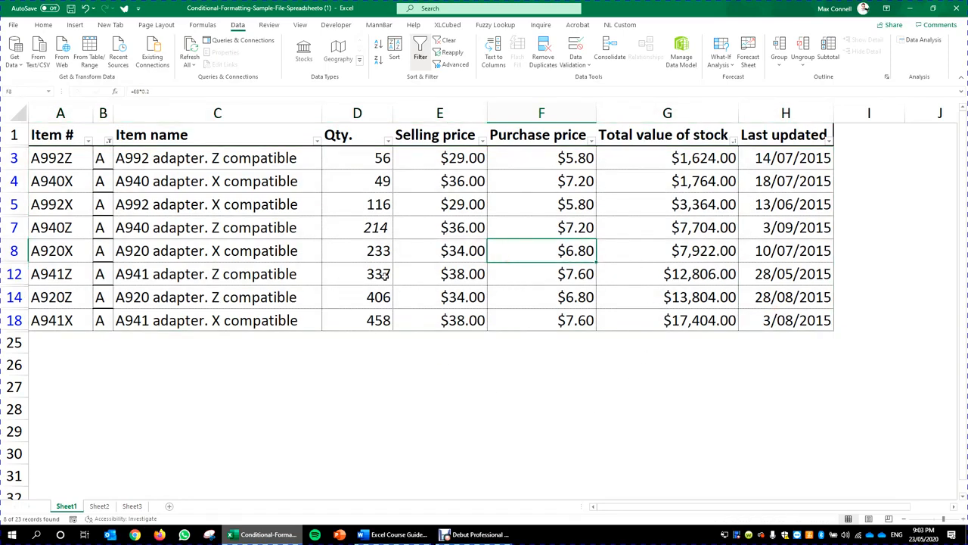
# Clear the column B filter, undo the clearing, and turn Filter off for the whole list.
pyautogui.click(450, 43)
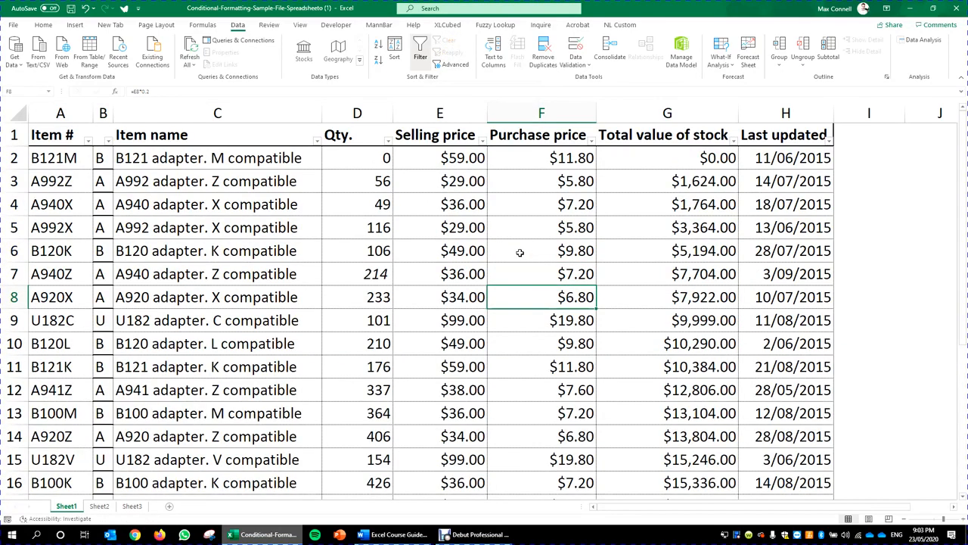
pyautogui.hotkey('ctrl', 'z')
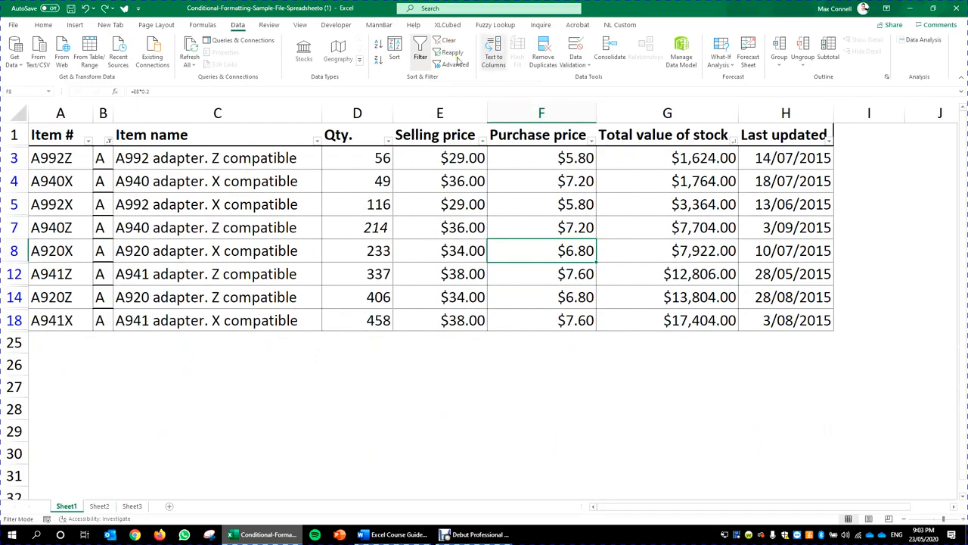
pyautogui.click(424, 58)
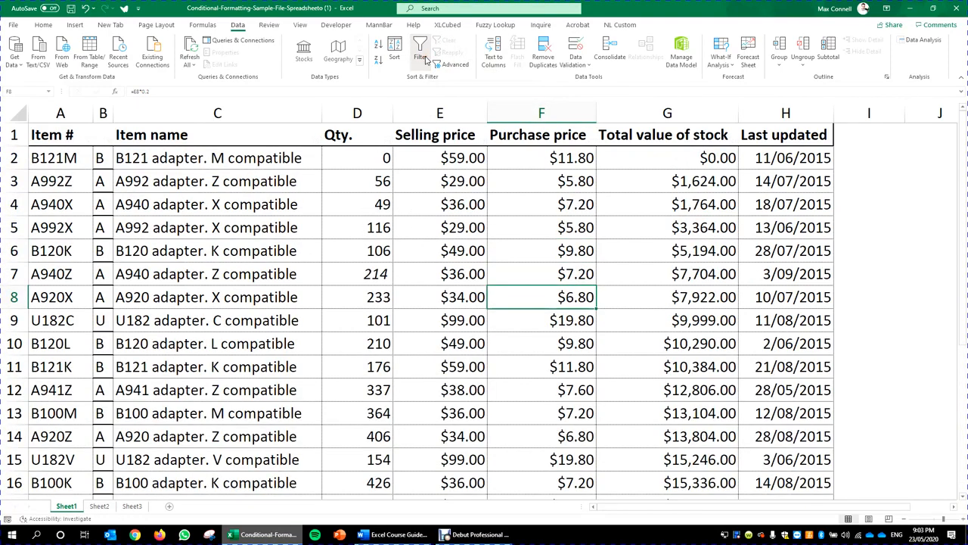
# Turn Filter back on for the list, and switch it off again from the Qty. header.
pyautogui.click(426, 60)
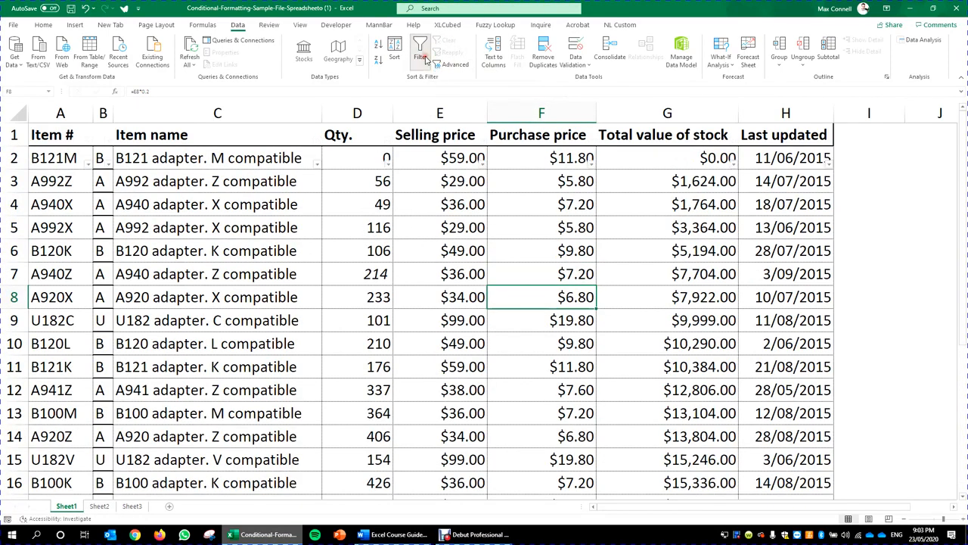
pyautogui.click(663, 234)
pyautogui.click(355, 140)
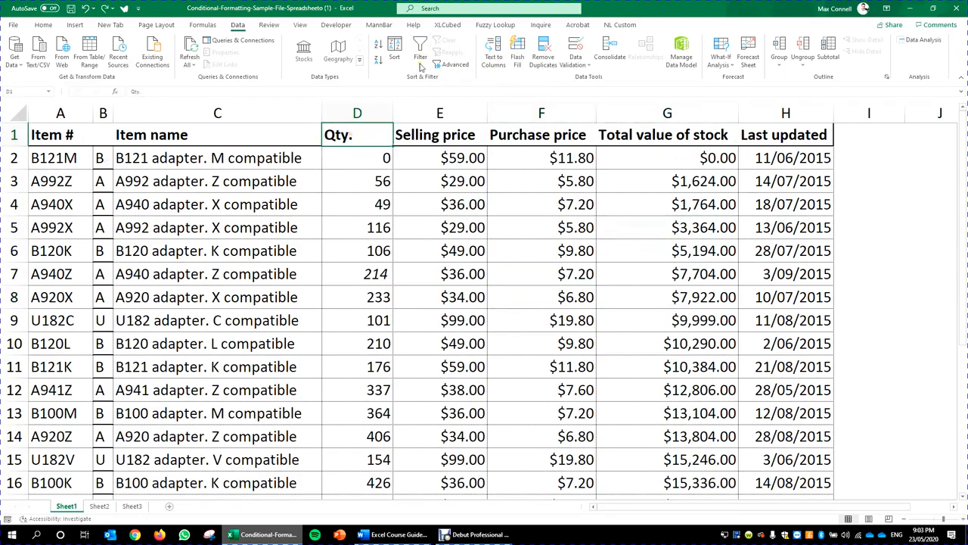
pyautogui.click(420, 57)
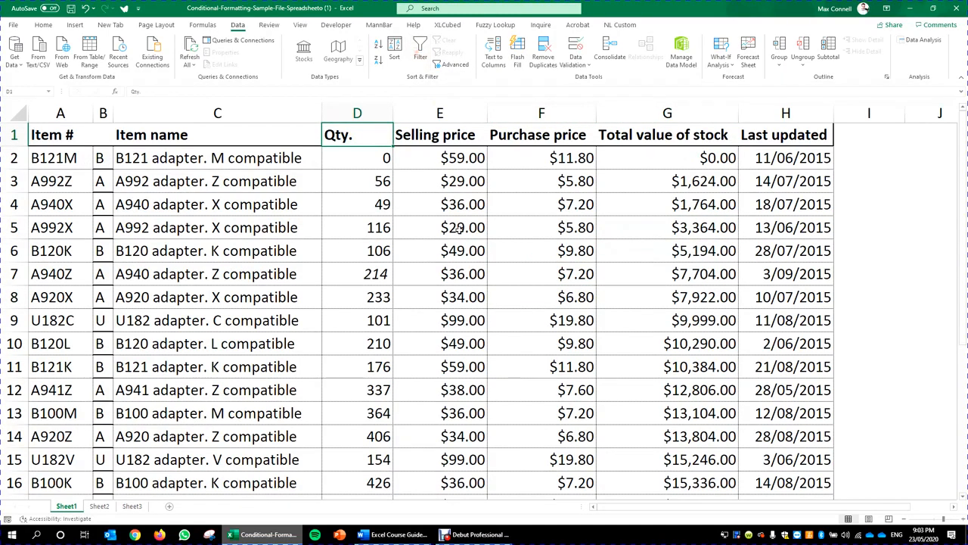
# Turn Filter on for the list and look at the Item name text filter choices without applying any.
pyautogui.click(61, 134)
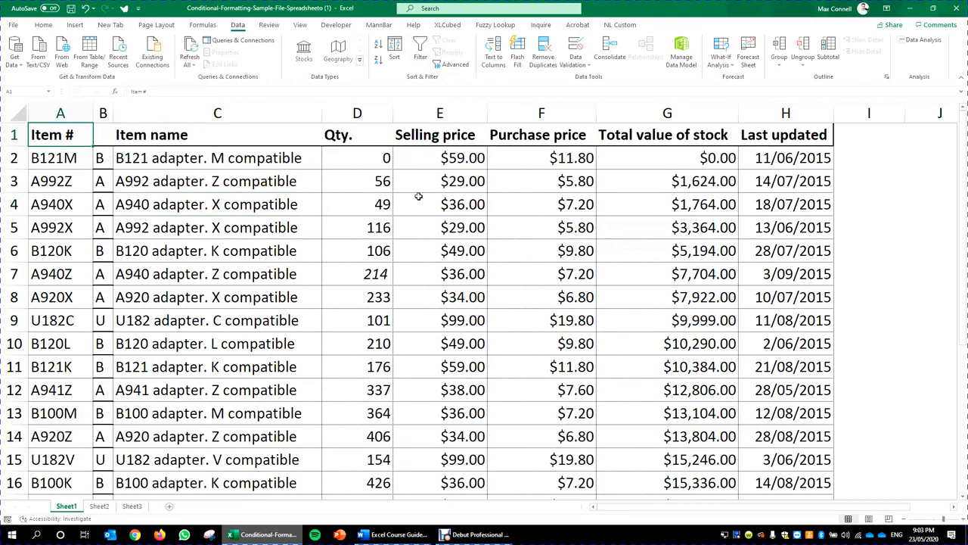
pyautogui.click(420, 57)
pyautogui.click(261, 200)
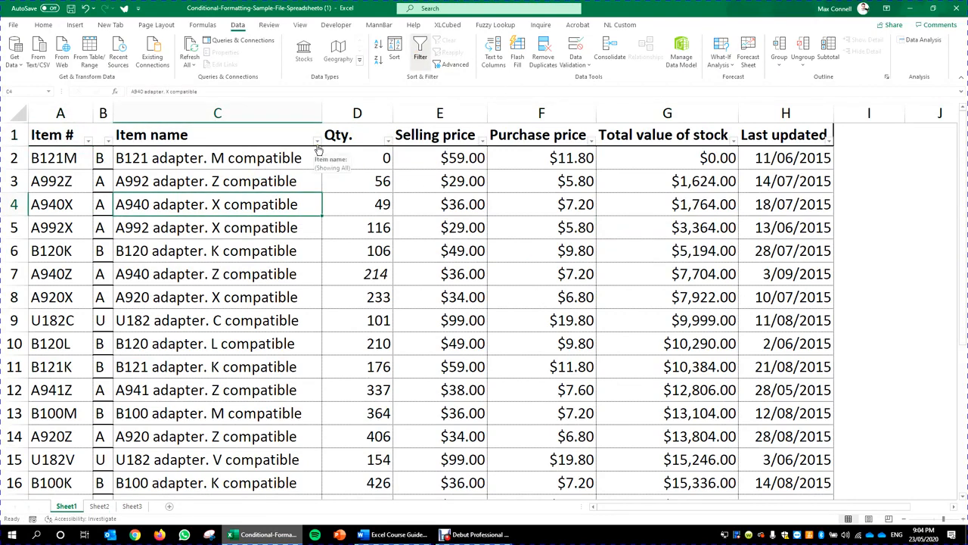
pyautogui.click(317, 141)
pyautogui.moveTo(295, 225)
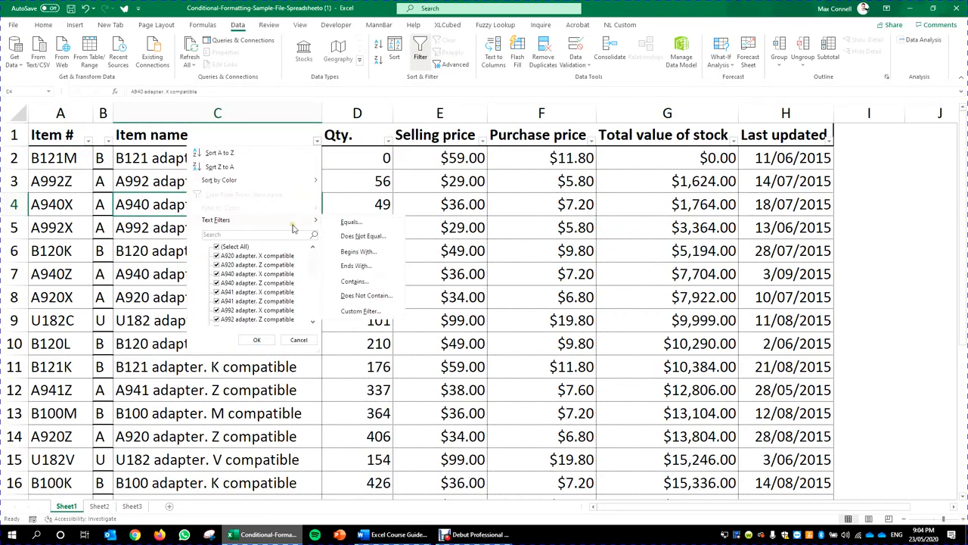
pyautogui.press('Escape')
# Look through the entries of the Item name and Total value of stock columns.
pyautogui.click(239, 114)
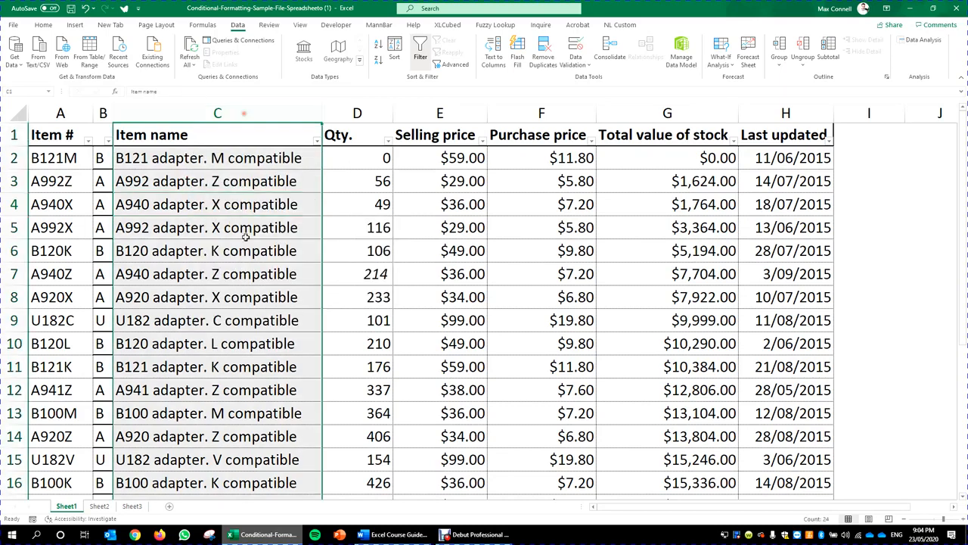
pyautogui.click(330, 222)
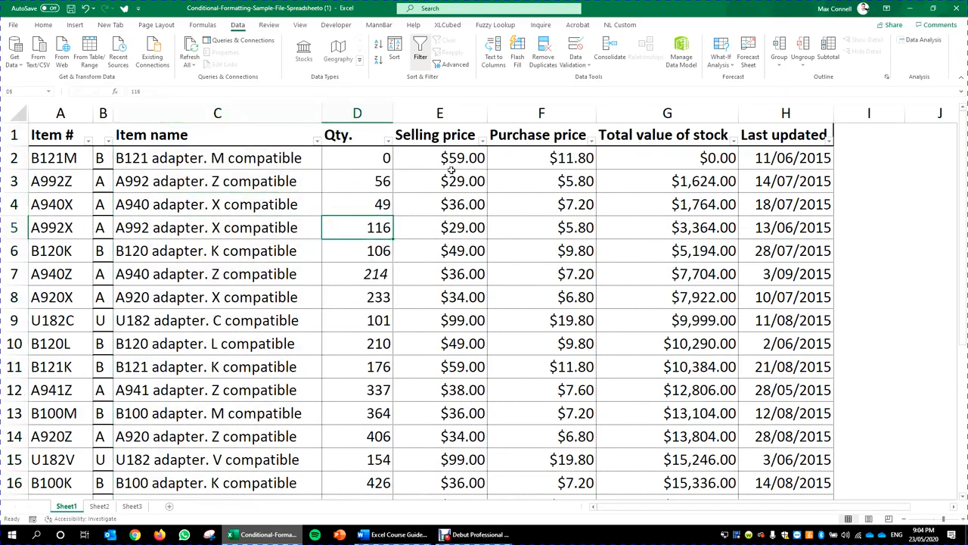
pyautogui.click(649, 113)
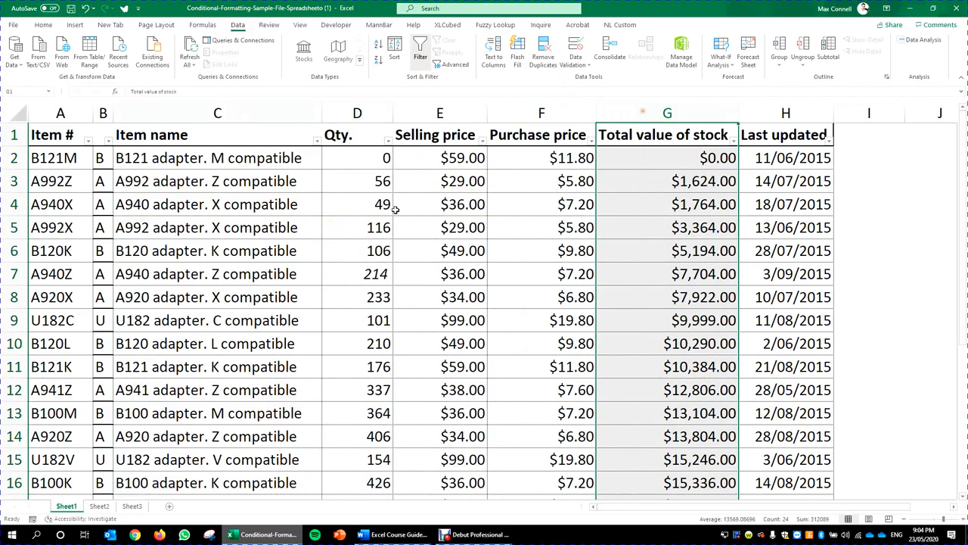
pyautogui.click(278, 233)
pyautogui.click(269, 109)
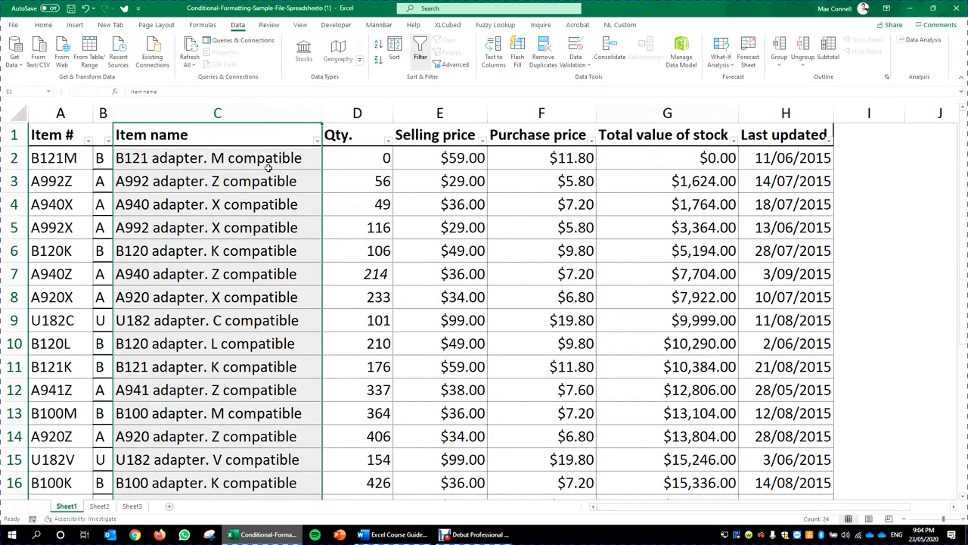
pyautogui.scroll(-5, 269, 174)
pyautogui.scroll(5, 250, 305)
# Filter the Item name column by searching for X, keeping only the X compatible adapters.
pyautogui.click(216, 225)
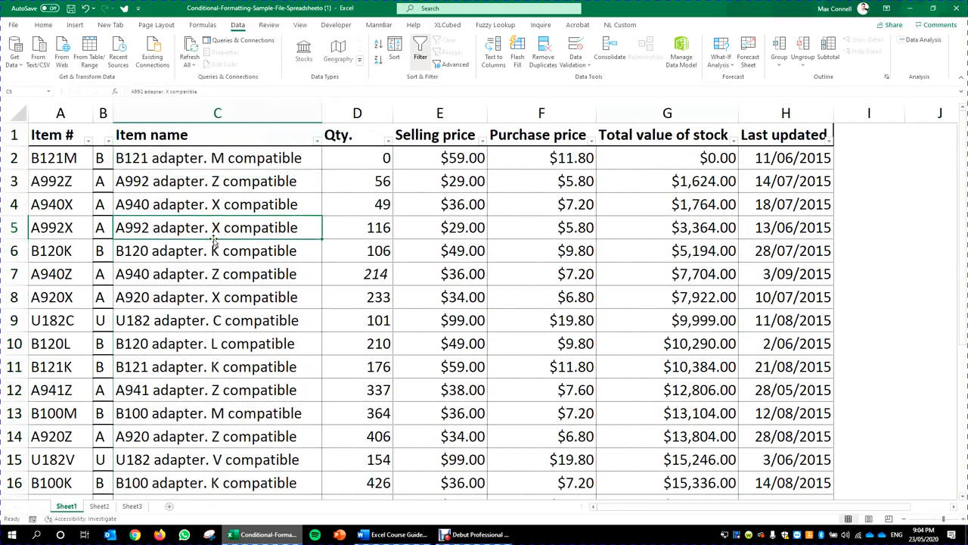
pyautogui.doubleClick(216, 228)
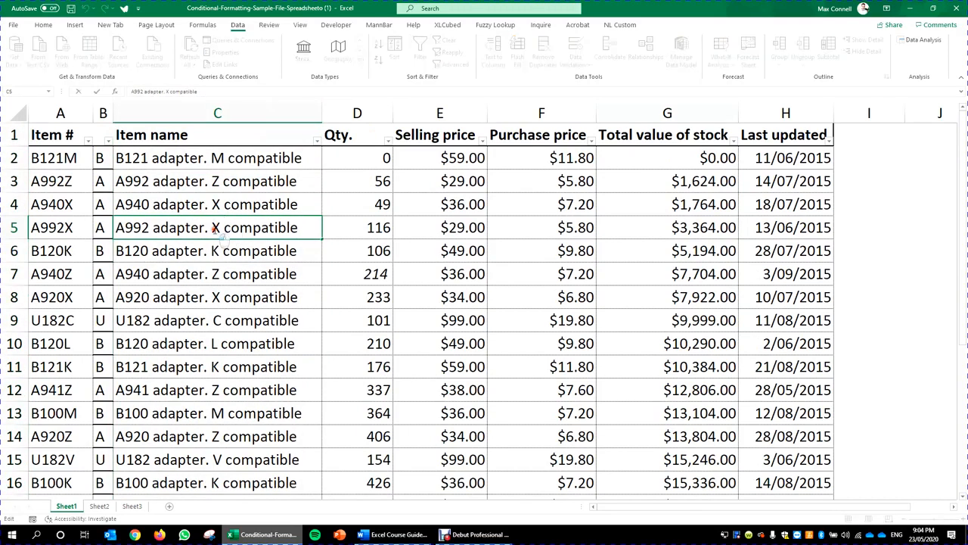
pyautogui.press('Escape')
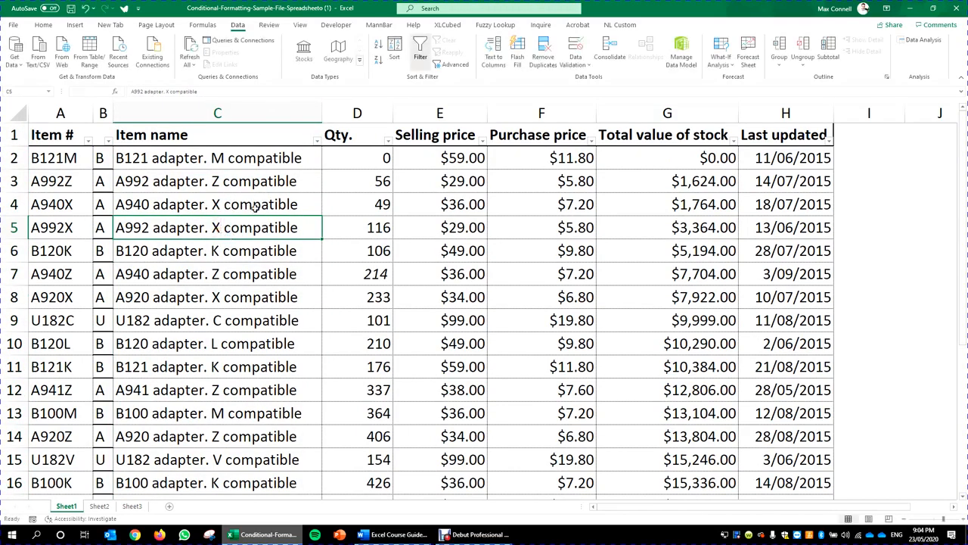
pyautogui.click(316, 143)
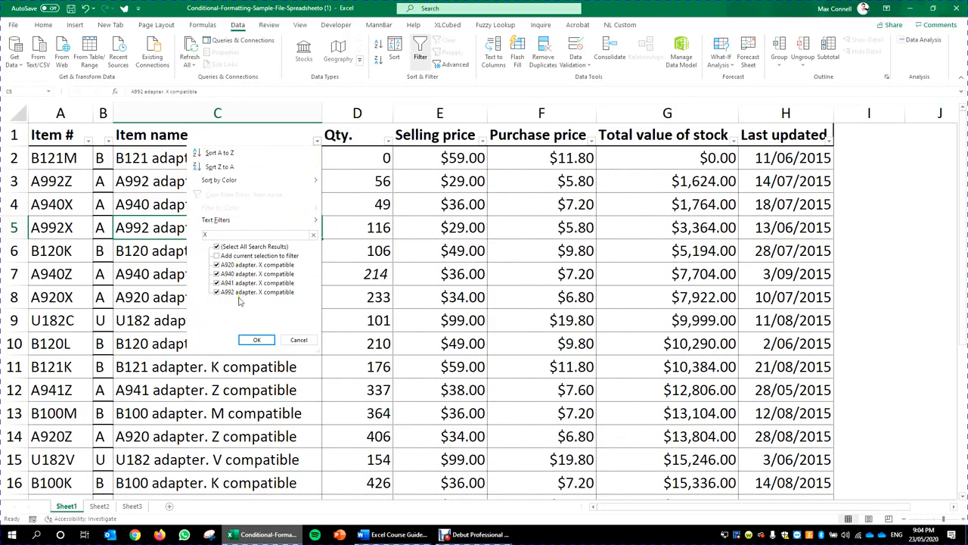
pyautogui.click(258, 340)
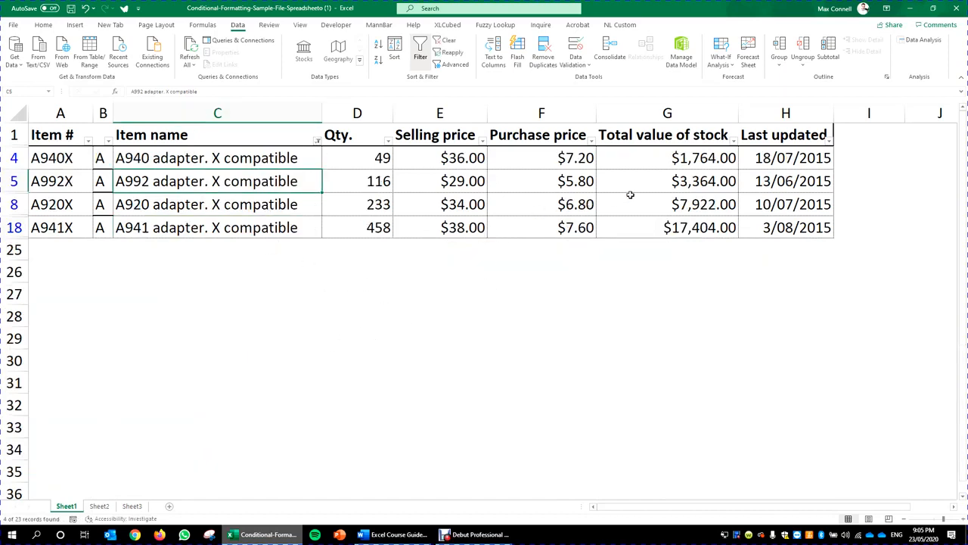
# Sort the filtered rows by Total value of stock from largest to smallest.
pyautogui.click(726, 136)
pyautogui.click(733, 140)
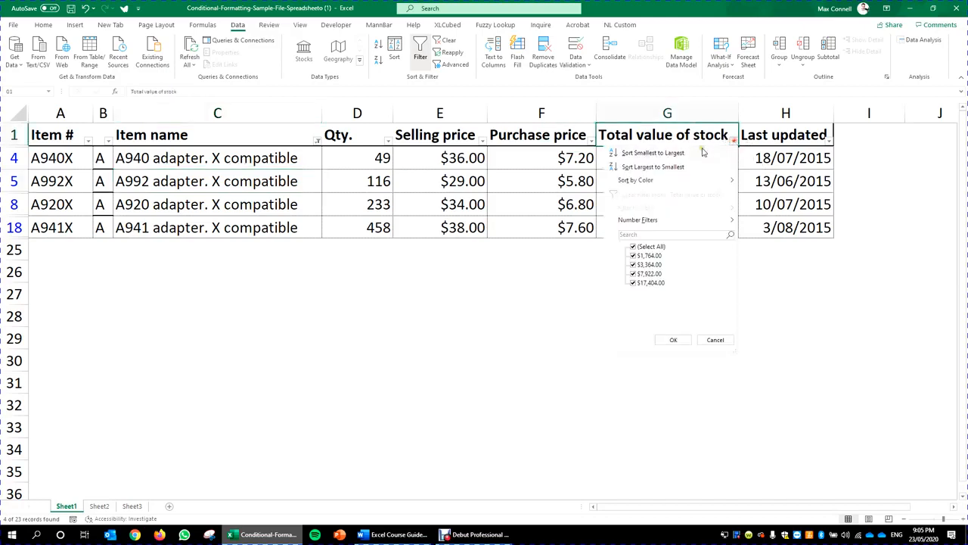
pyautogui.click(674, 172)
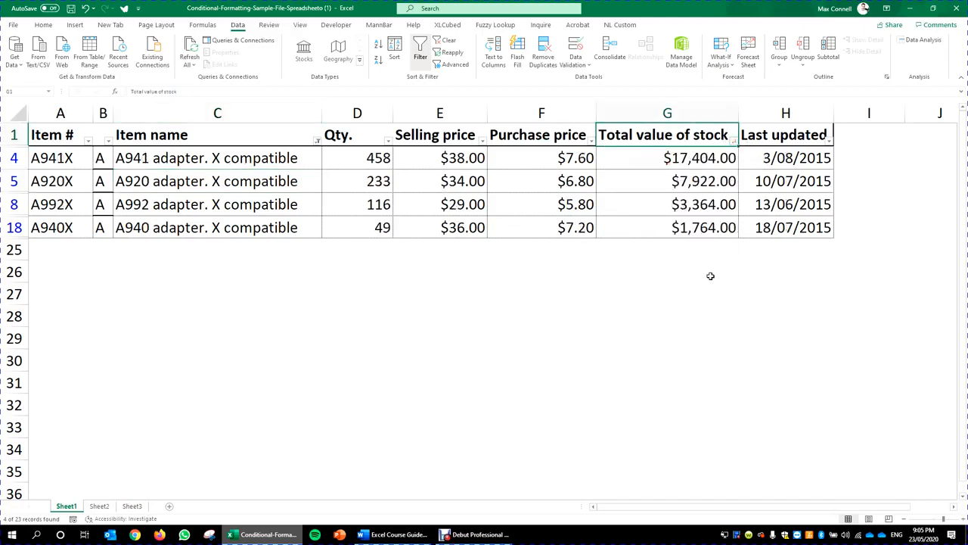
pyautogui.click(645, 287)
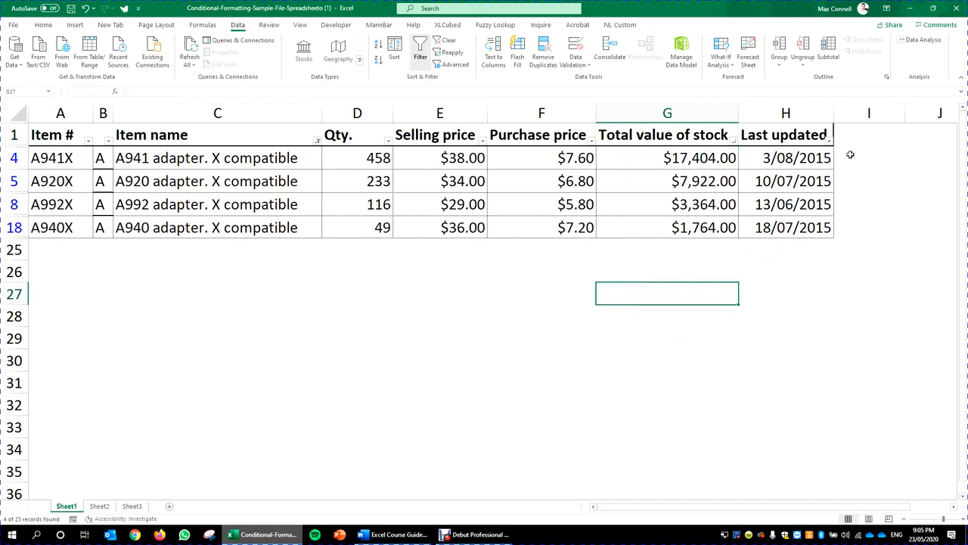
# Filter the Last updated column to June and August 2015, leaving out July.
pyautogui.click(829, 142)
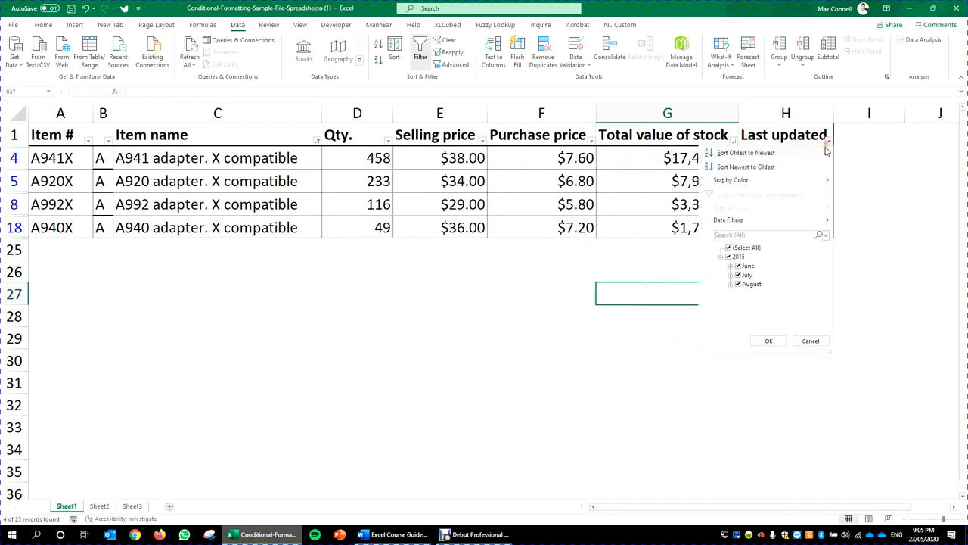
pyautogui.click(738, 275)
pyautogui.click(738, 285)
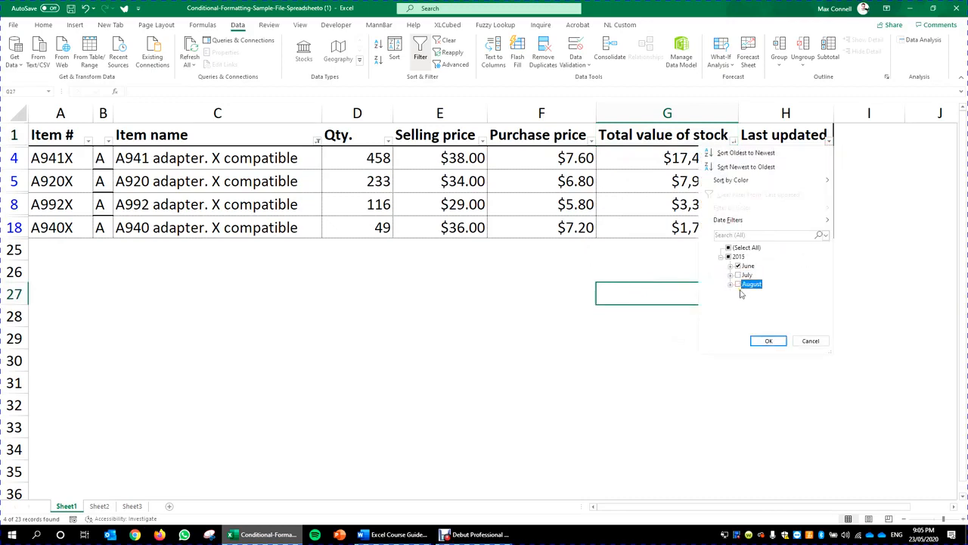
pyautogui.click(738, 284)
pyautogui.click(769, 341)
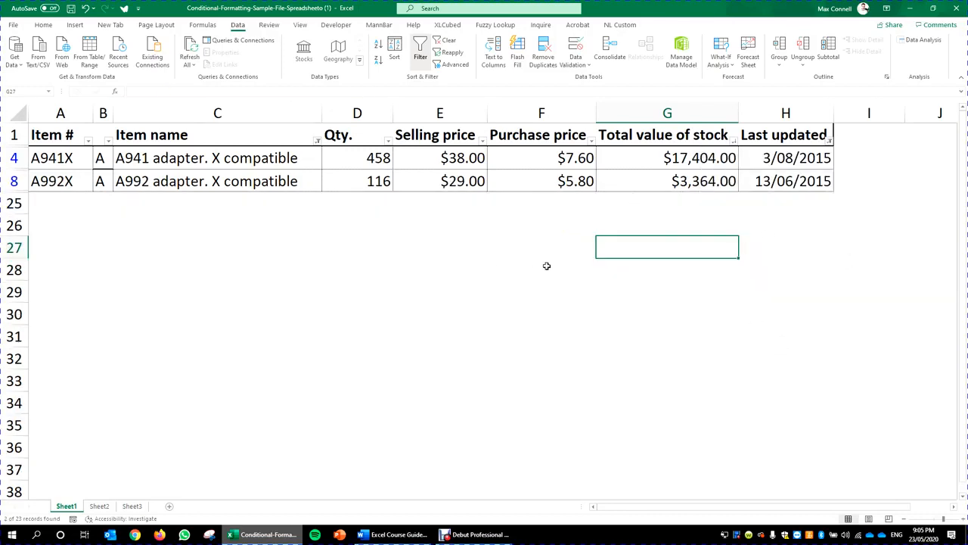
pyautogui.click(568, 284)
pyautogui.click(535, 267)
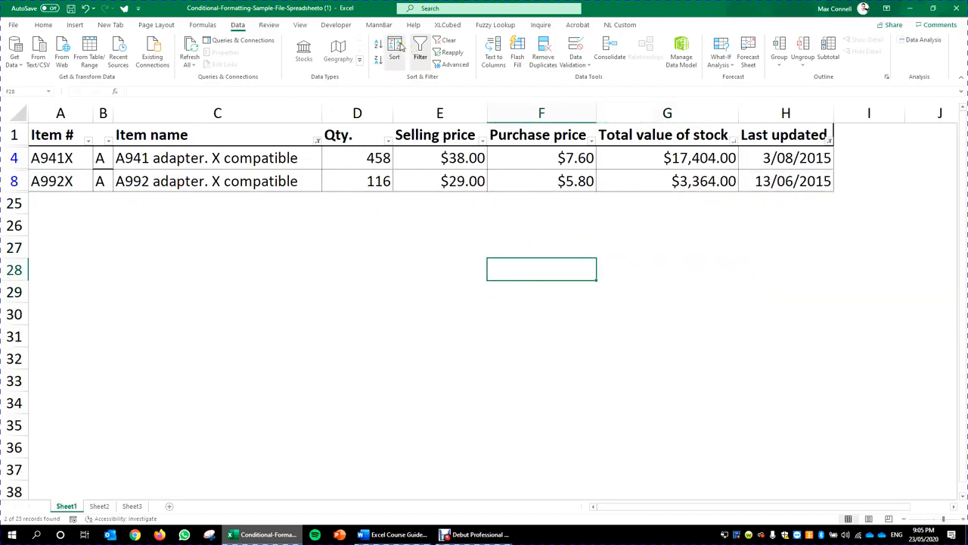
# Clear all filters from the list so that every row is shown.
pyautogui.click(400, 53)
pyautogui.click(497, 300)
pyautogui.click(302, 203)
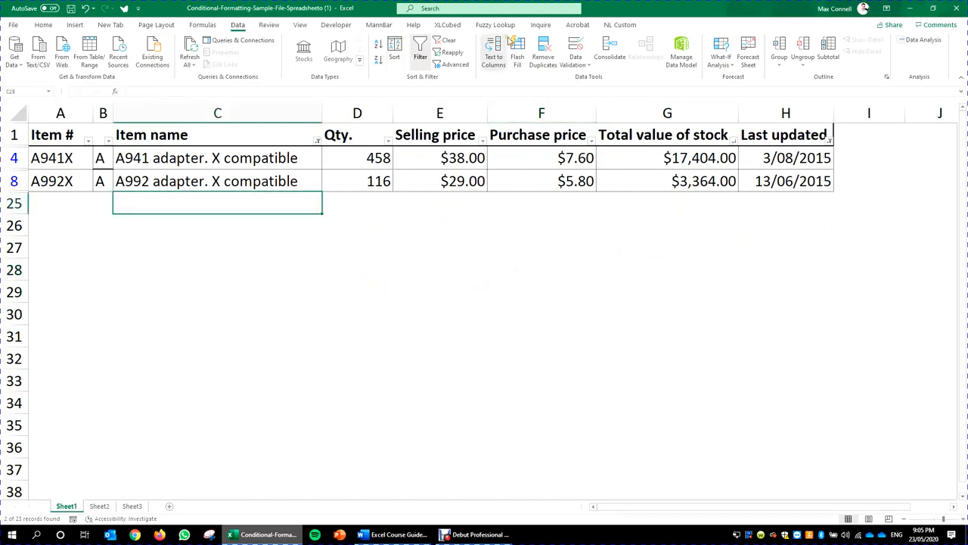
pyautogui.click(447, 40)
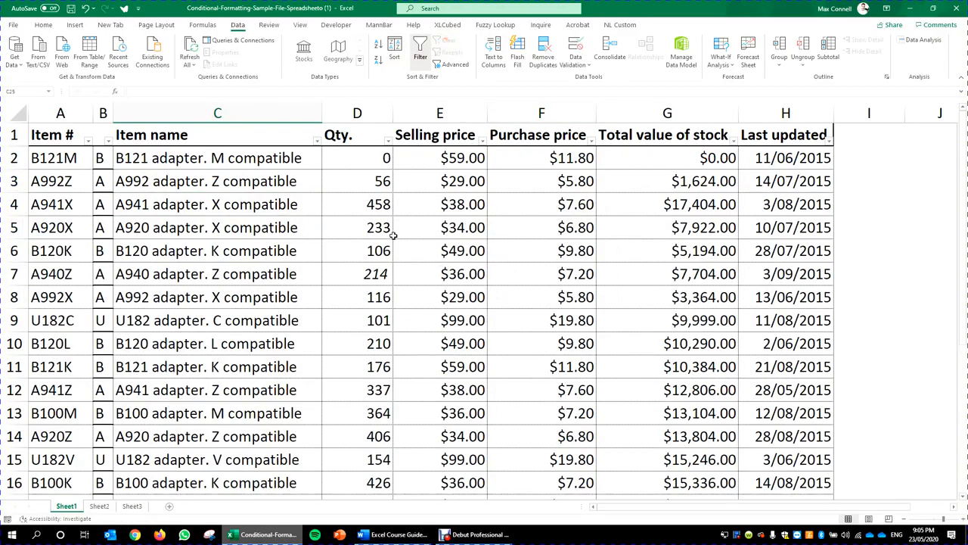
# Check the search field of the Item name filter without applying anything, and look over the full list.
pyautogui.click(218, 337)
pyautogui.click(227, 180)
pyautogui.click(319, 141)
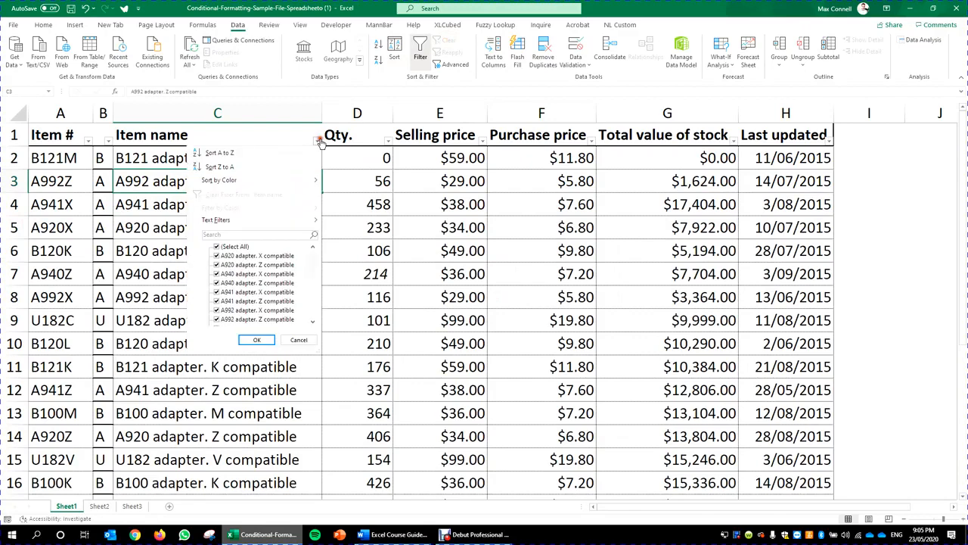
pyautogui.click(279, 235)
pyautogui.click(395, 292)
pyautogui.scroll(-5, 321, 272)
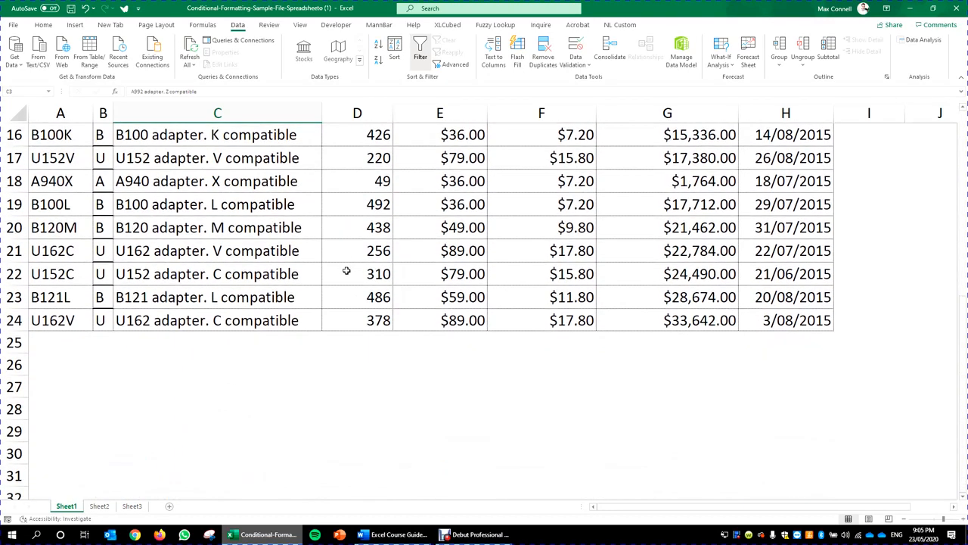
pyautogui.scroll(5, 346, 272)
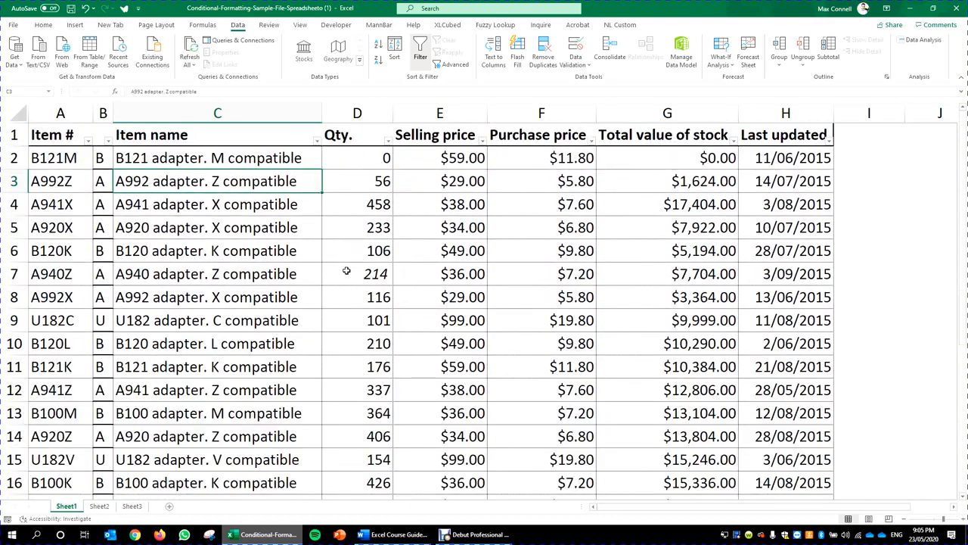
# Search the Item name filter choices with the wildcard pattern *9*.
pyautogui.click(316, 140)
pyautogui.click(269, 236)
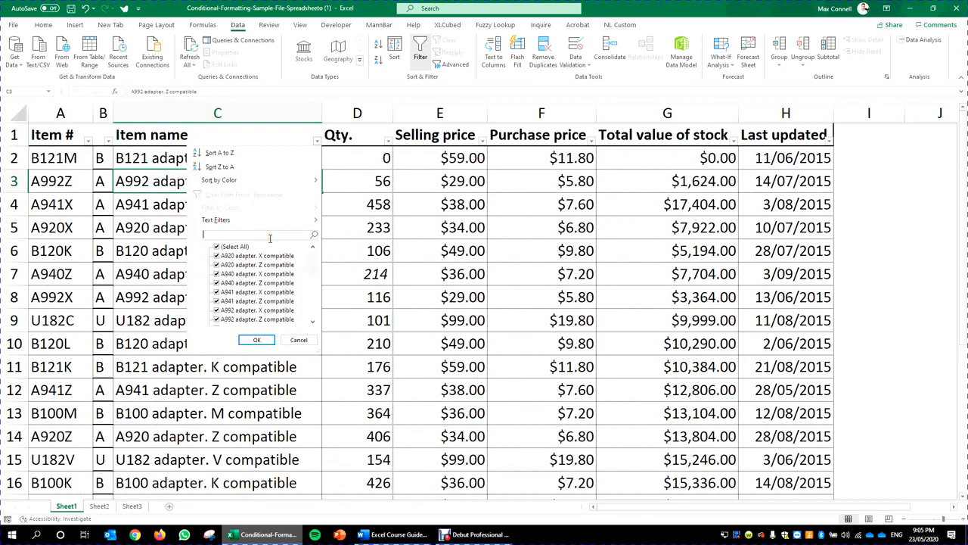
pyautogui.write('*')
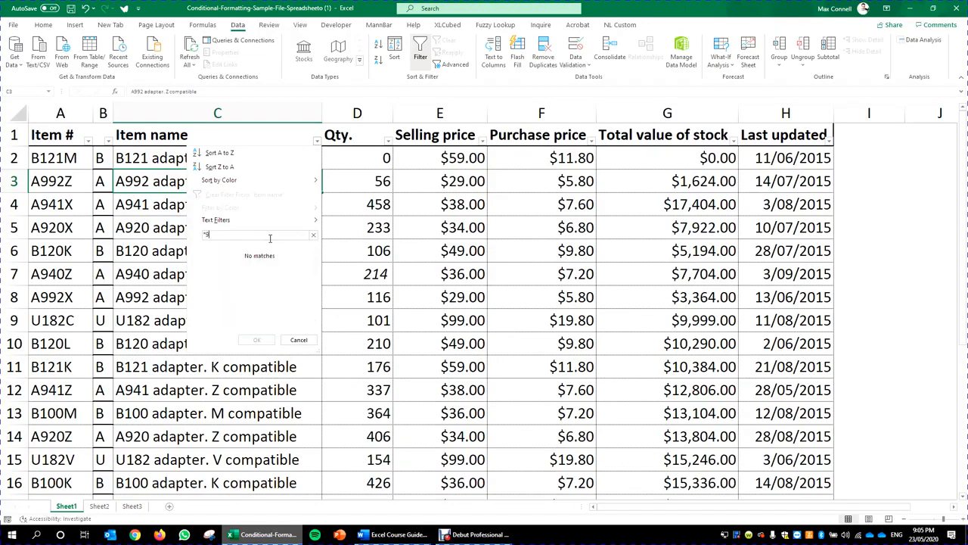
pyautogui.write('9*')
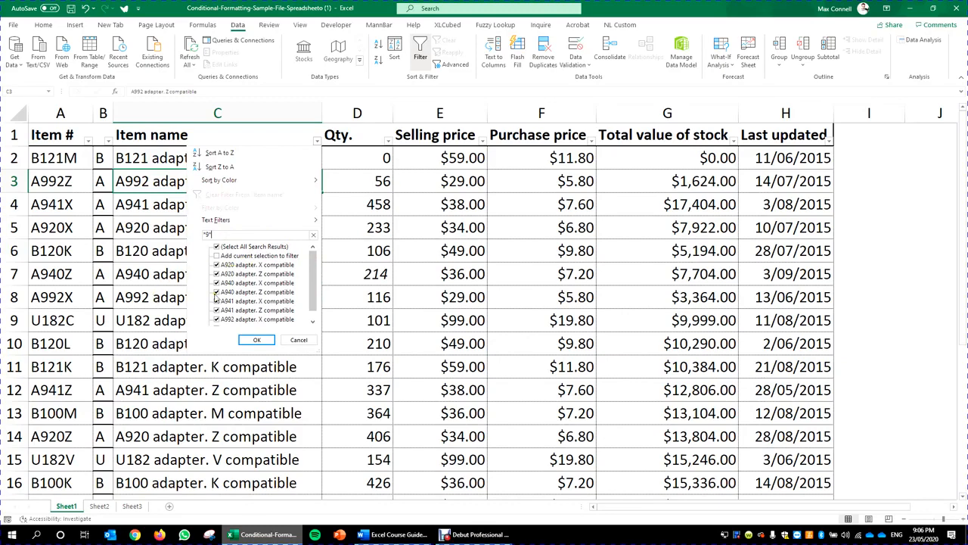
# Try 9 and BOOK as searches in the Item name filter, and empty the search field.
pyautogui.press('BackSpace')
pyautogui.press('BackSpace')
pyautogui.press('BackSpace')
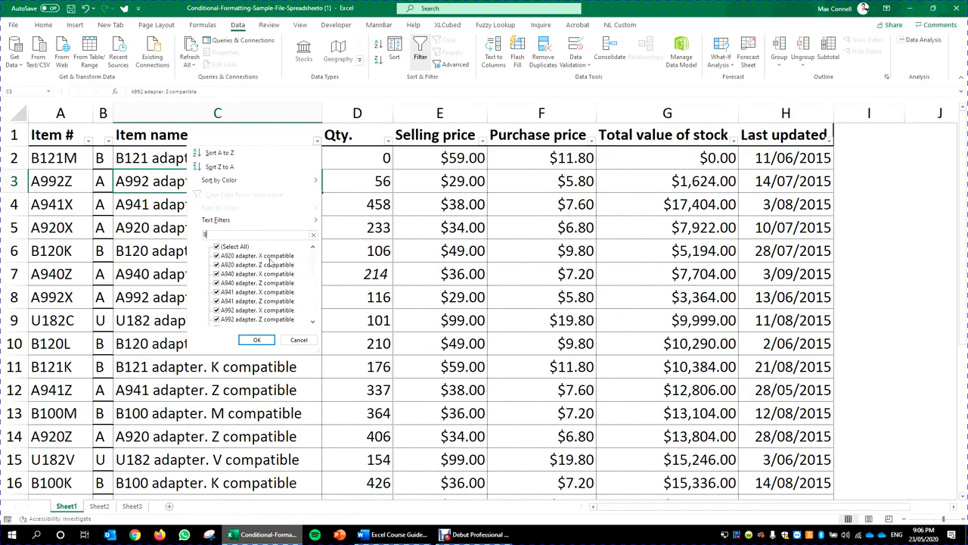
pyautogui.write('9')
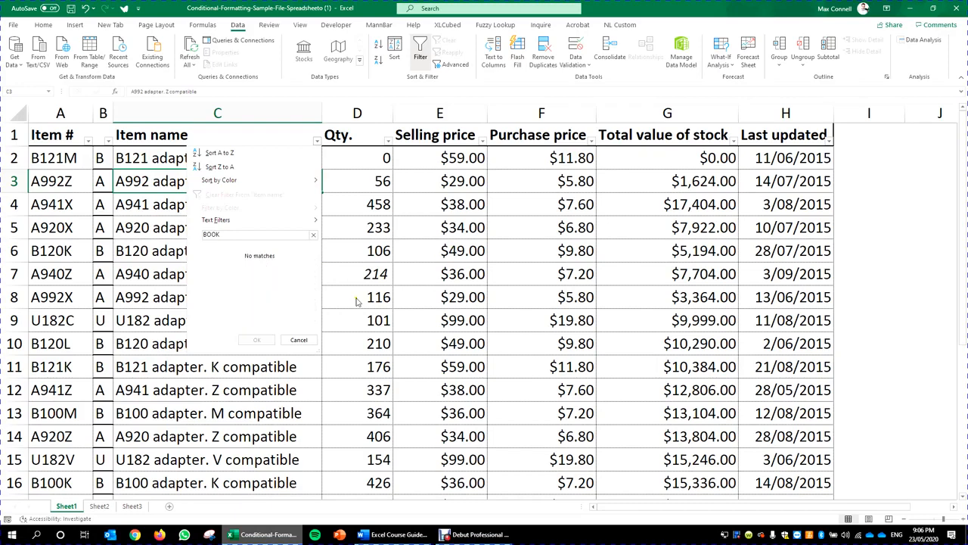
pyautogui.click(239, 238)
pyautogui.press('BackSpace')
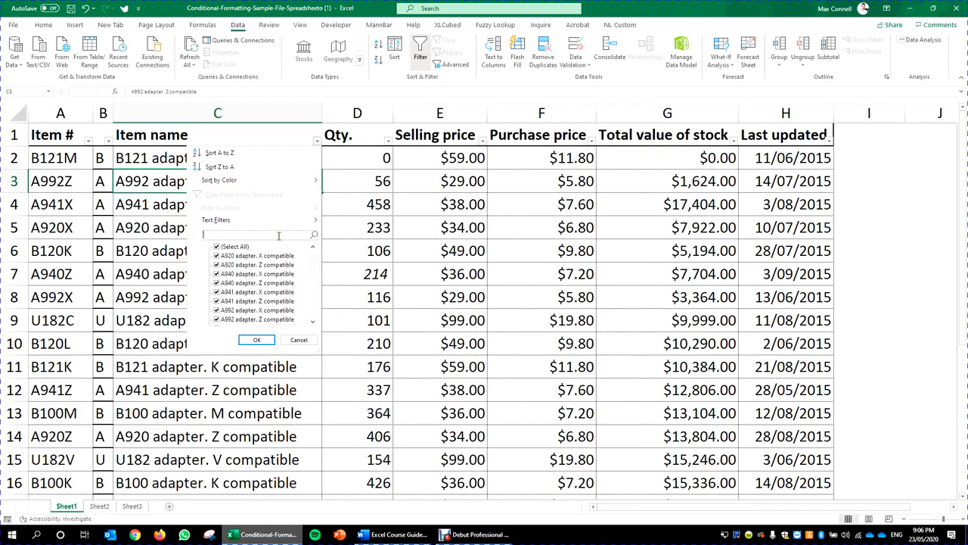
# Filter the Item name column with the wildcard search *9* and review the filtered rows.
pyautogui.write('9*')
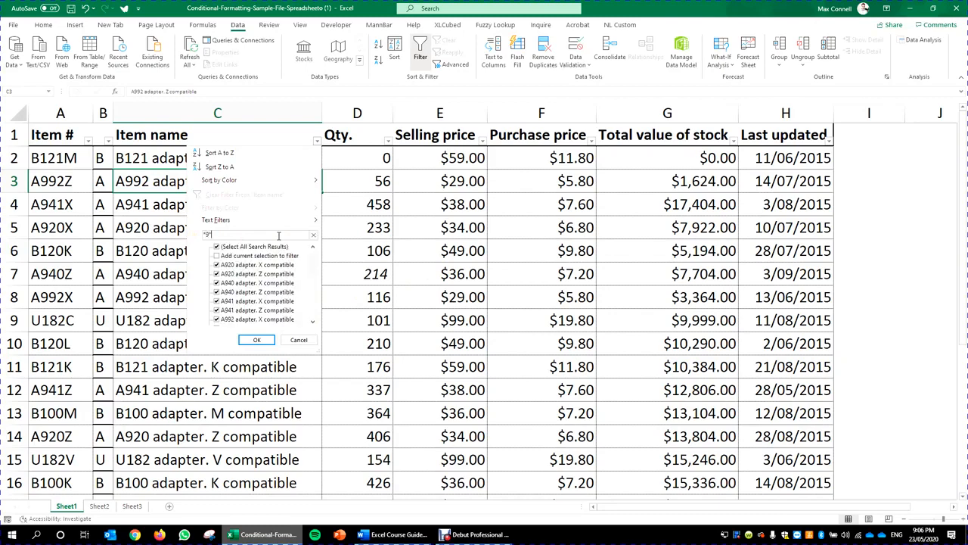
pyautogui.scroll(-1, 294, 250)
pyautogui.click(266, 341)
pyautogui.click(400, 432)
pyautogui.click(446, 320)
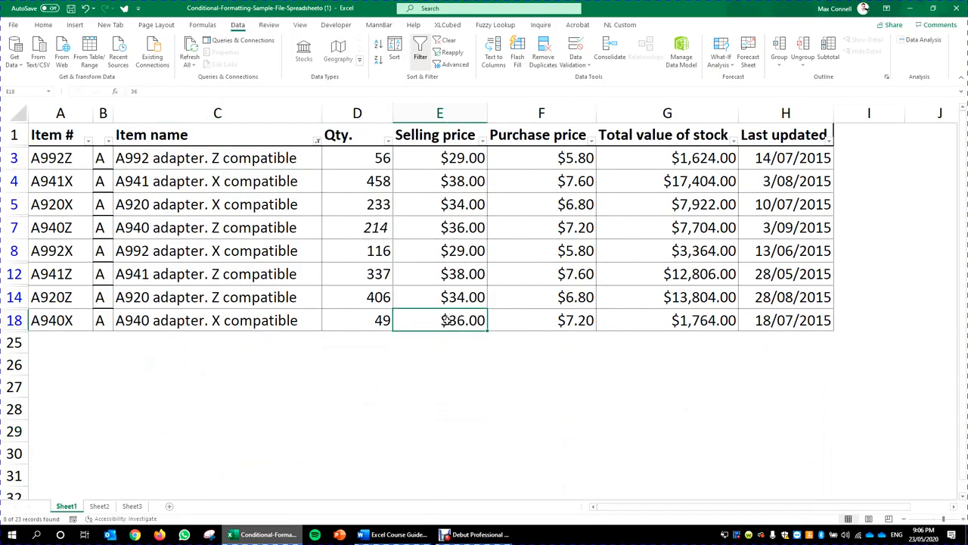
# Undo the Item name wildcard filter, and start a custom text filter on Item name with its two conditions joined by Or.
pyautogui.hotkey('ctrl', 'z')
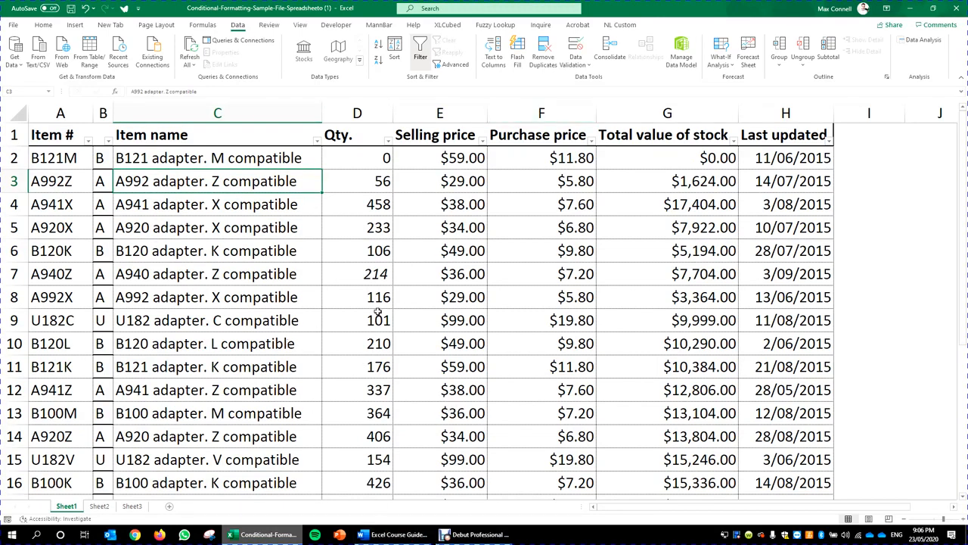
pyautogui.click(313, 165)
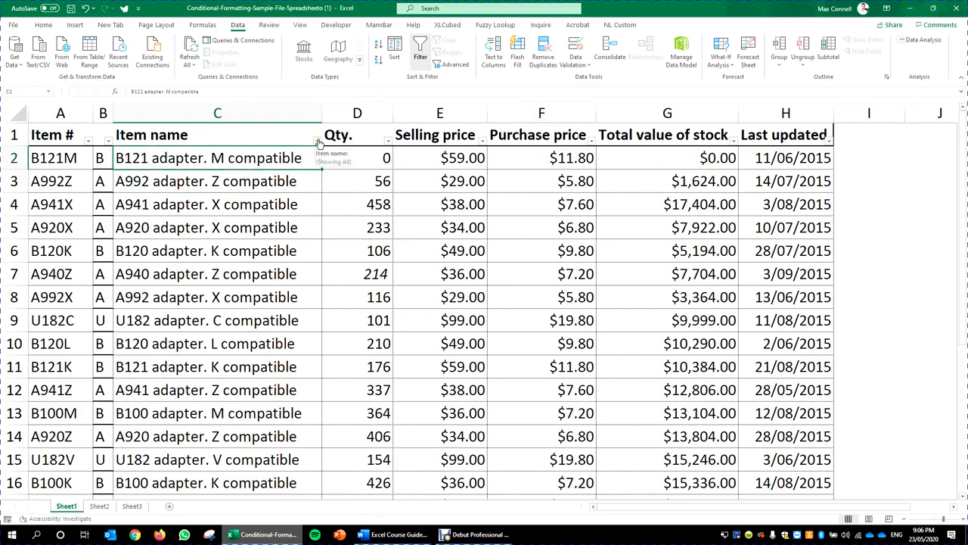
pyautogui.click(318, 142)
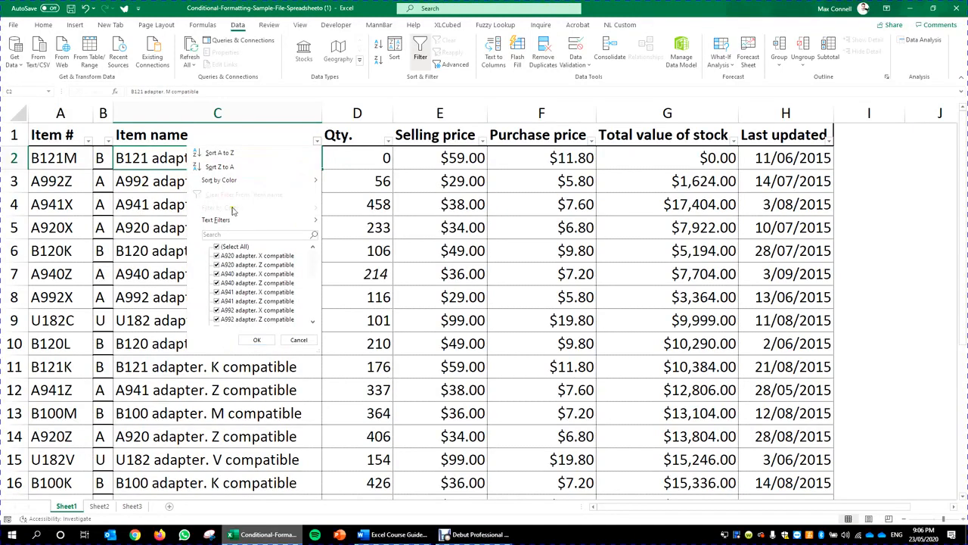
pyautogui.moveTo(236, 222)
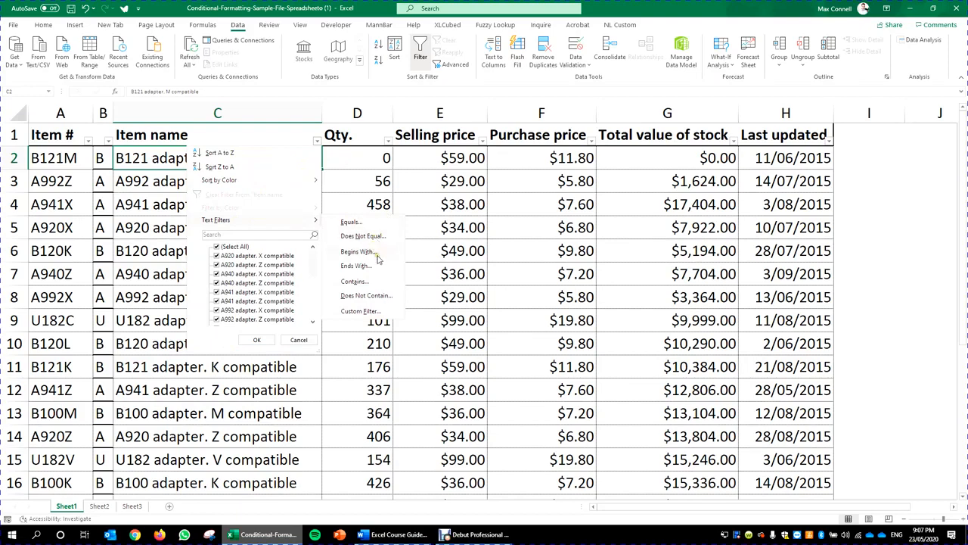
pyautogui.click(370, 313)
pyautogui.moveTo(227, 160); pyautogui.dragTo(557, 239)
pyautogui.click(425, 283)
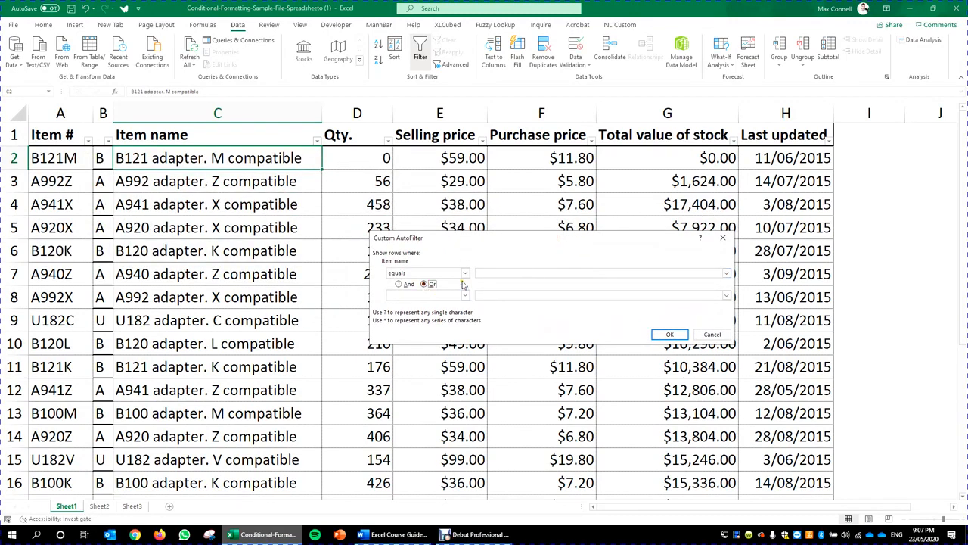
# Set the first Item name condition to contains "m COMPATIBLE".
pyautogui.click(464, 273)
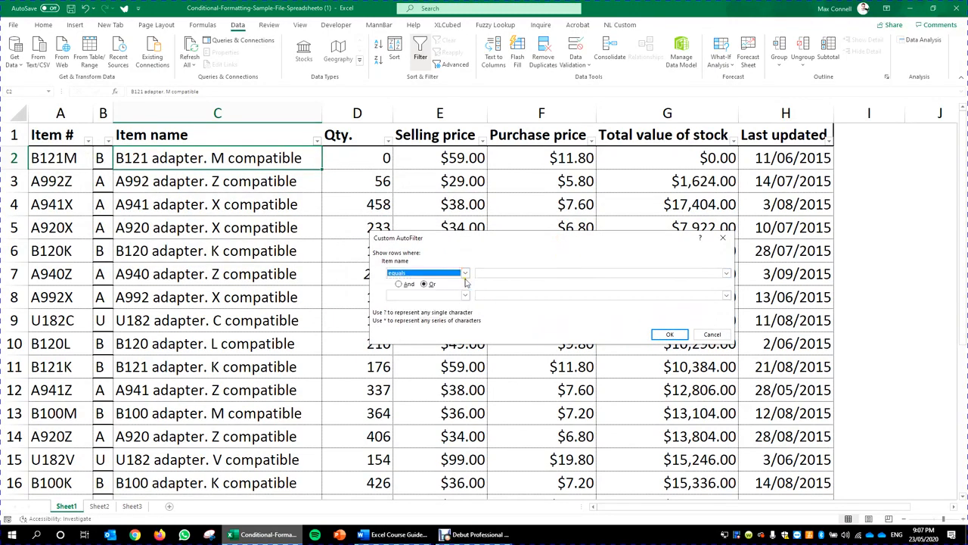
pyautogui.moveTo(467, 290); pyautogui.dragTo(467, 313)
pyautogui.click(406, 309)
pyautogui.click(507, 274)
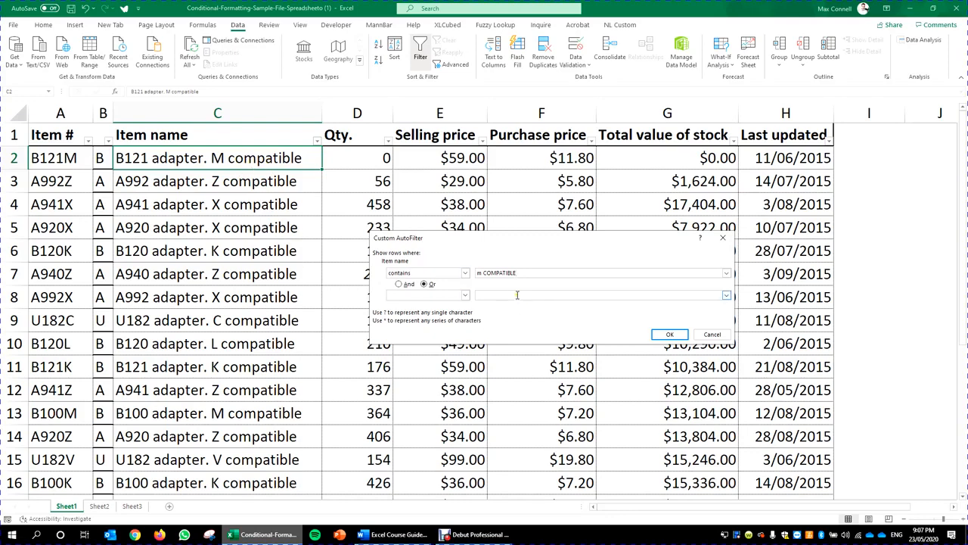
# Set the second Item name condition to contains "K", apply the custom filter and review the filtered item names.
pyautogui.click(433, 297)
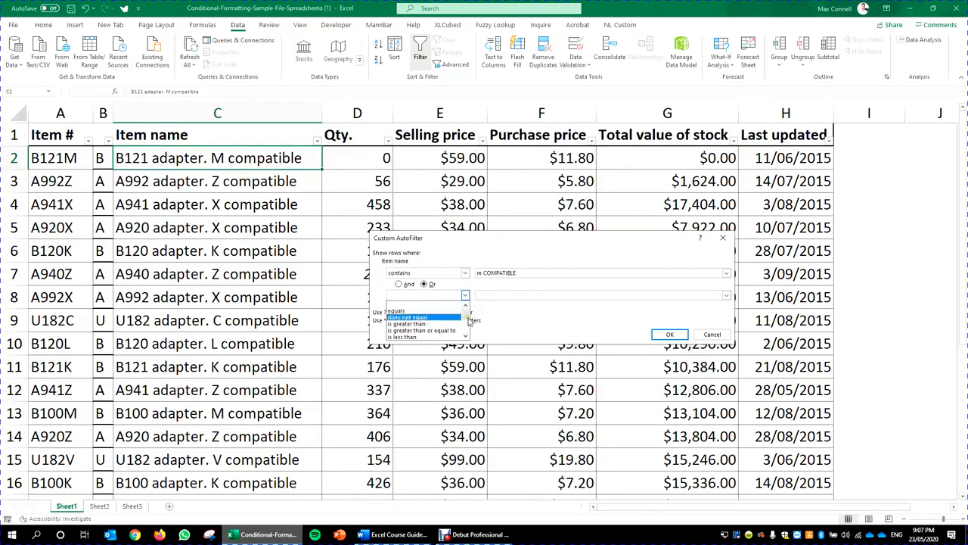
pyautogui.scroll(-3, 428, 326)
pyautogui.click(430, 331)
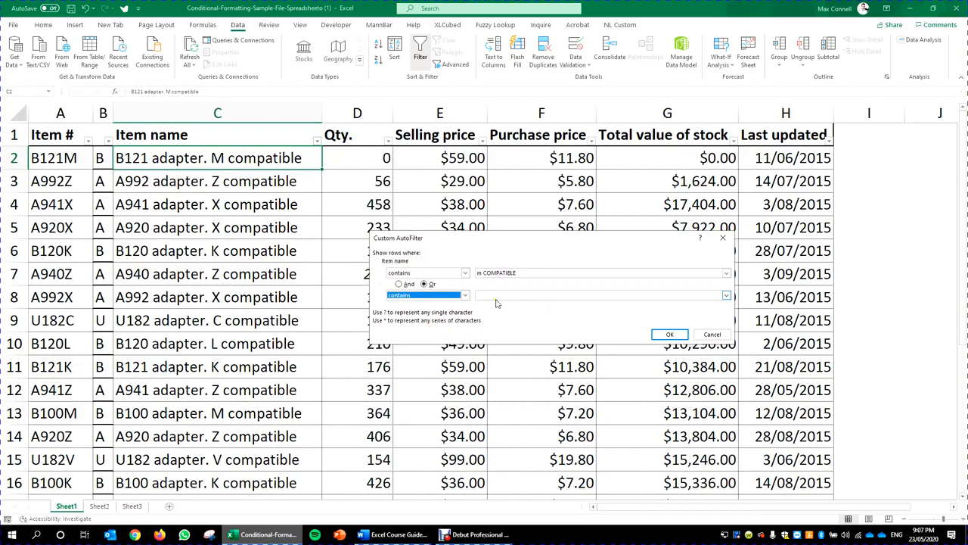
pyautogui.click(496, 295)
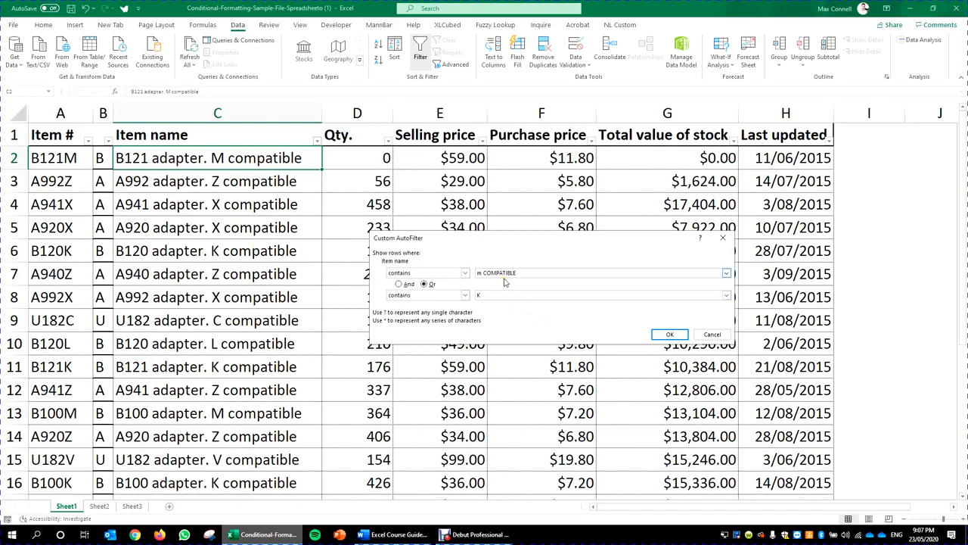
pyautogui.click(669, 334)
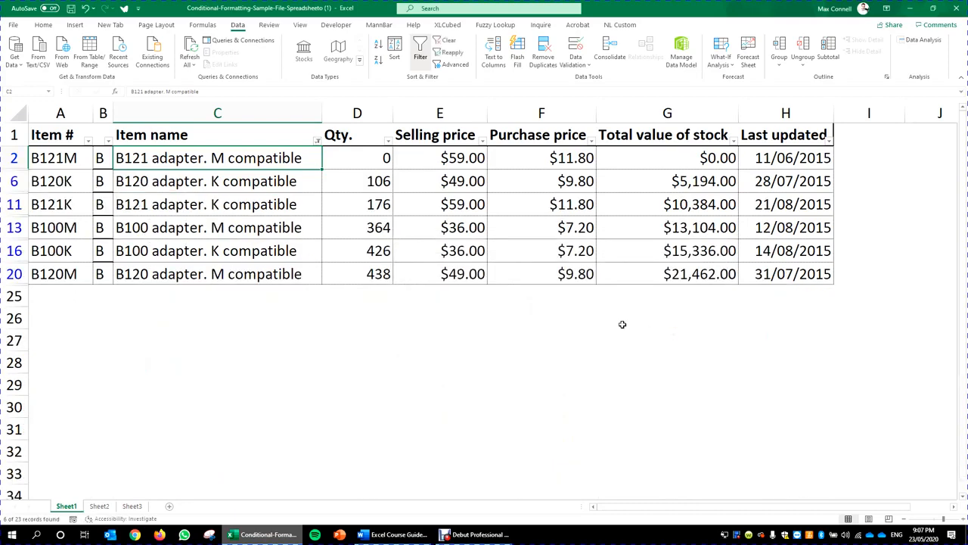
pyautogui.click(362, 427)
pyautogui.moveTo(239, 155); pyautogui.dragTo(246, 261)
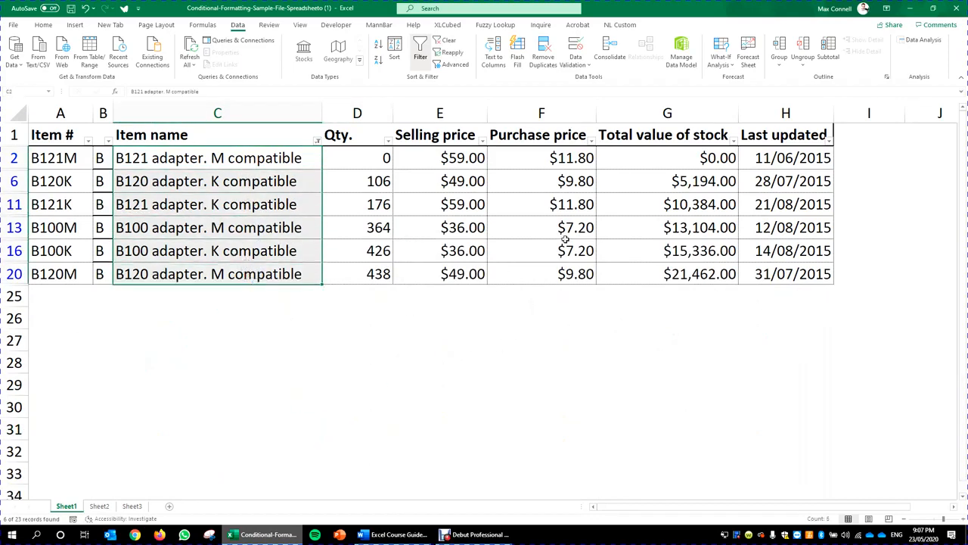
pyautogui.click(600, 211)
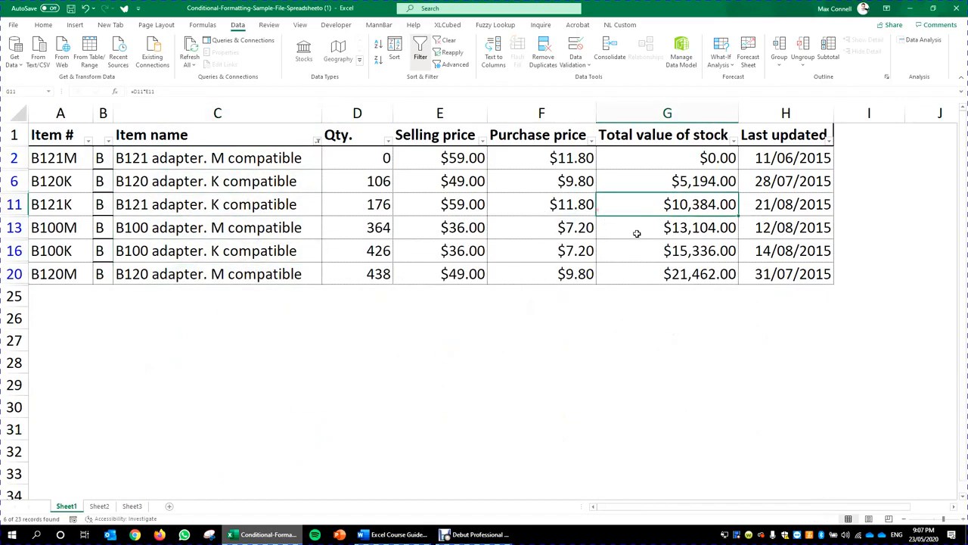
# Sort the filtered rows by Purchase price, first in ascending and finally in descending order, and remove the Item name filter.
pyautogui.click(591, 141)
pyautogui.click(562, 161)
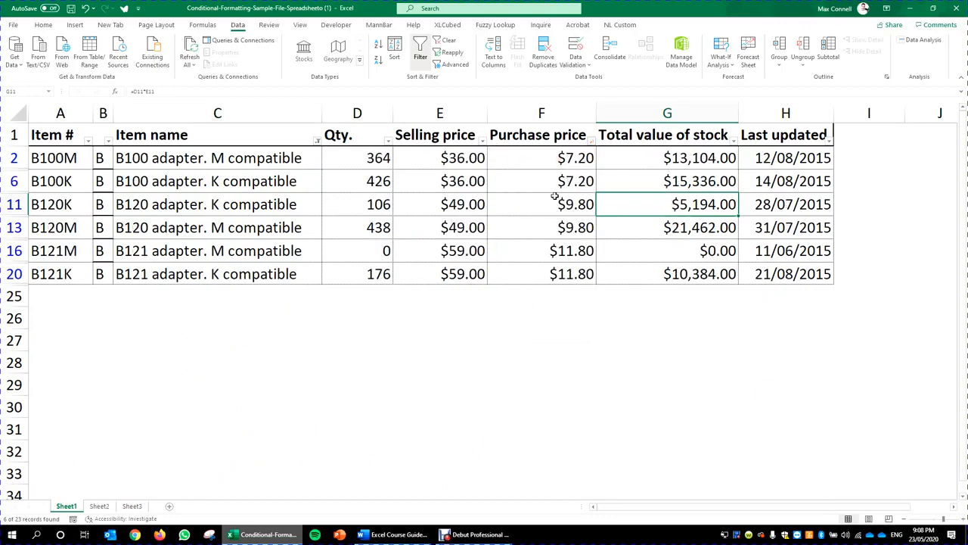
pyautogui.click(591, 141)
pyautogui.click(549, 168)
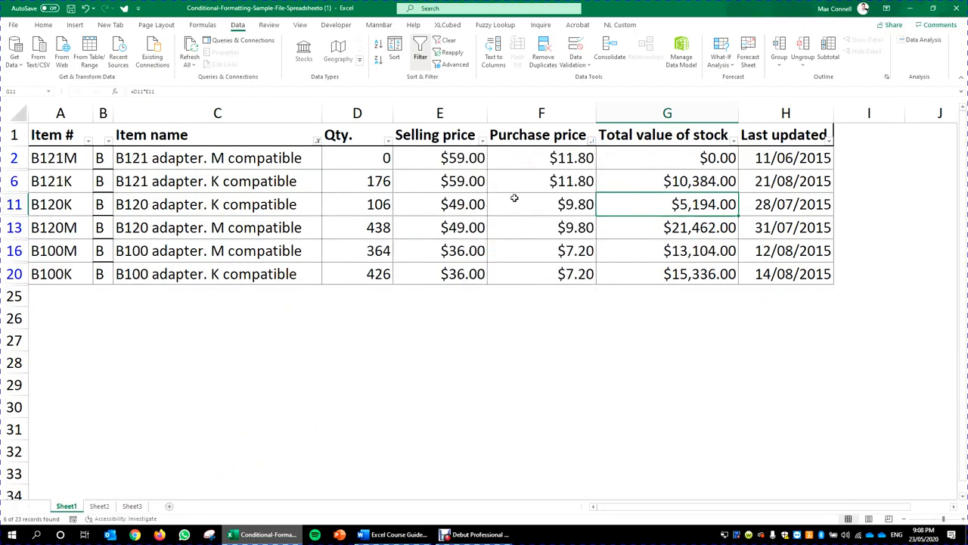
pyautogui.click(529, 243)
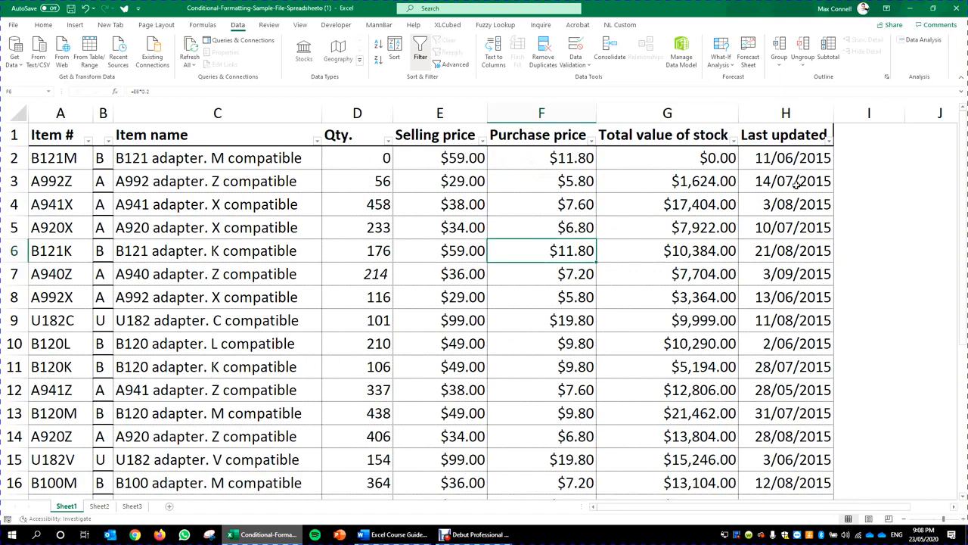
# Examine the 2015 year, month and day groups in the Last updated filter list, expanding and collapsing June.
pyautogui.click(828, 143)
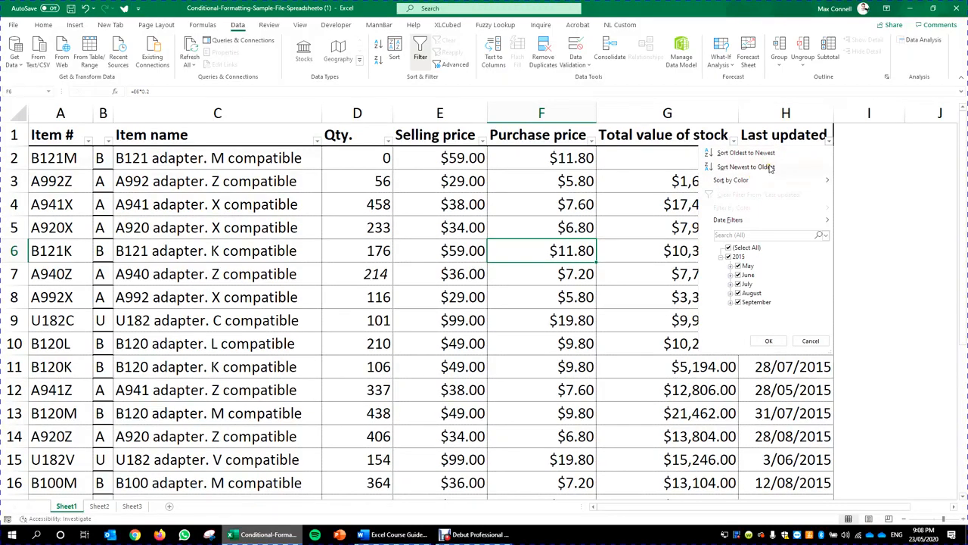
pyautogui.click(730, 274)
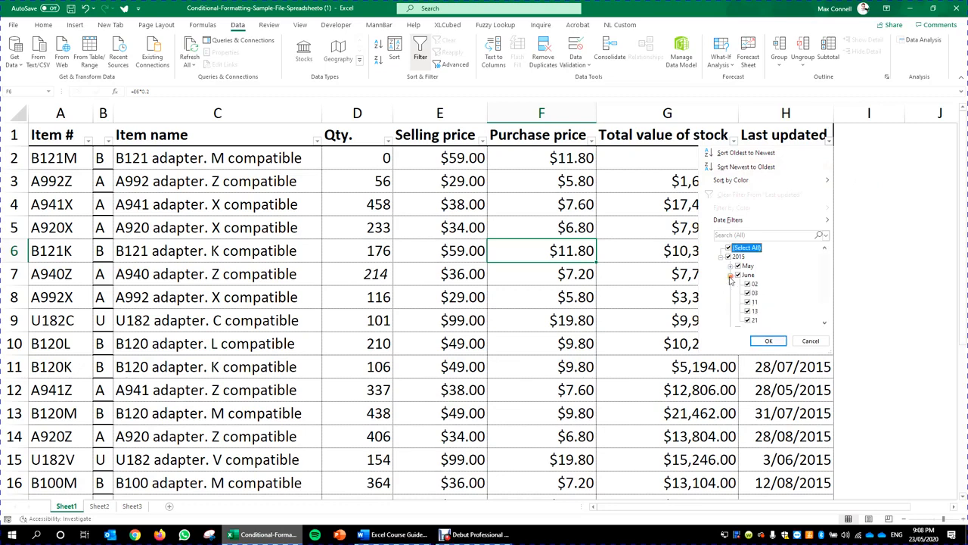
pyautogui.click(730, 274)
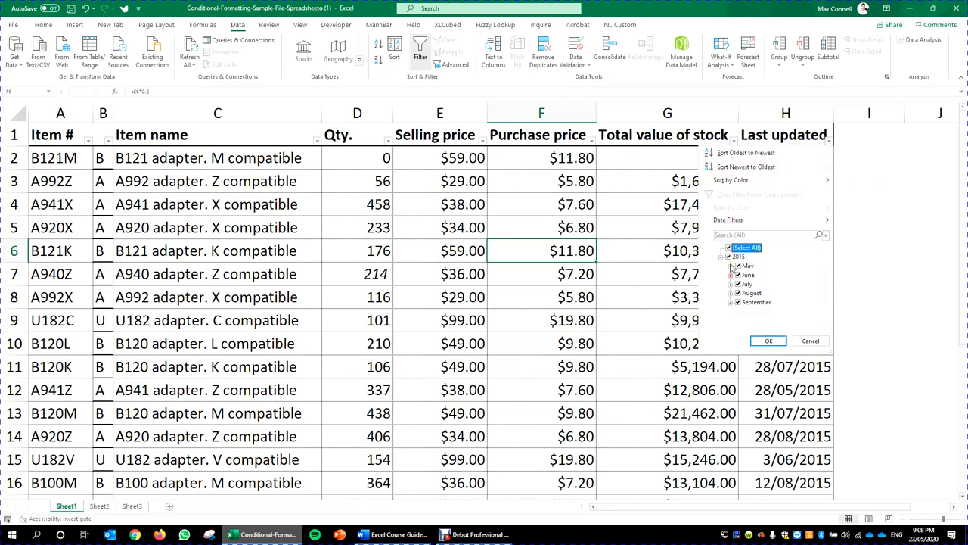
pyautogui.click(723, 258)
pyautogui.click(721, 257)
# Try filtering Last updated to a single month with All Dates in the Period, and undo that filter.
pyautogui.moveTo(787, 224)
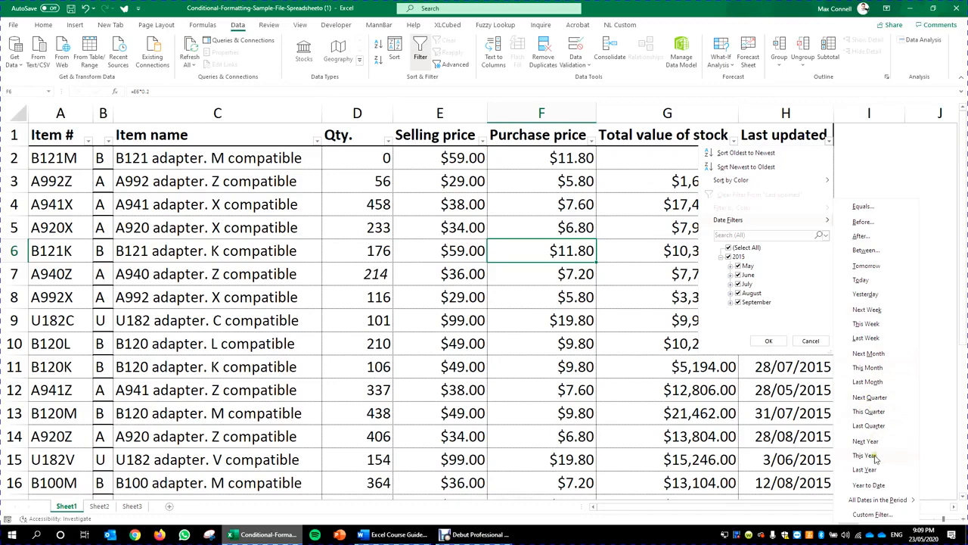
pyautogui.moveTo(894, 503)
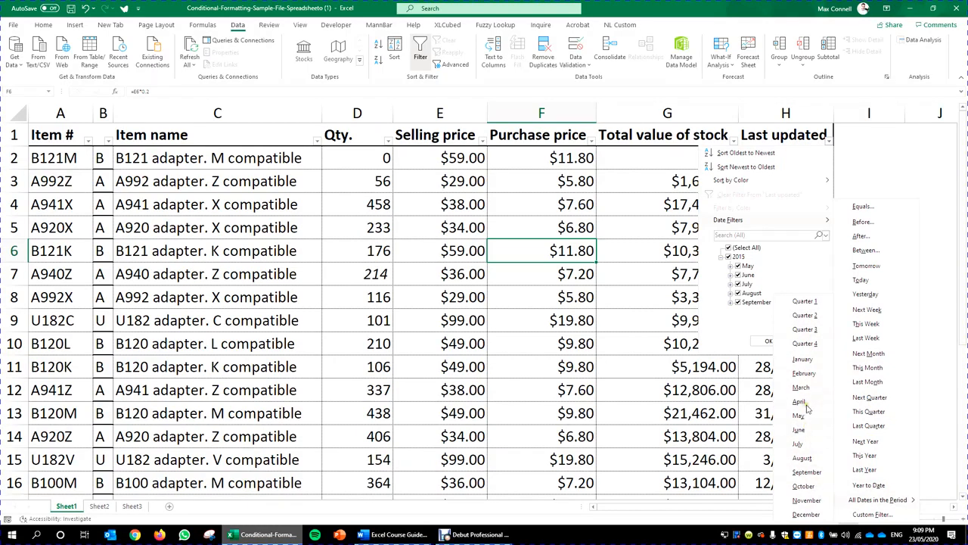
pyautogui.click(811, 366)
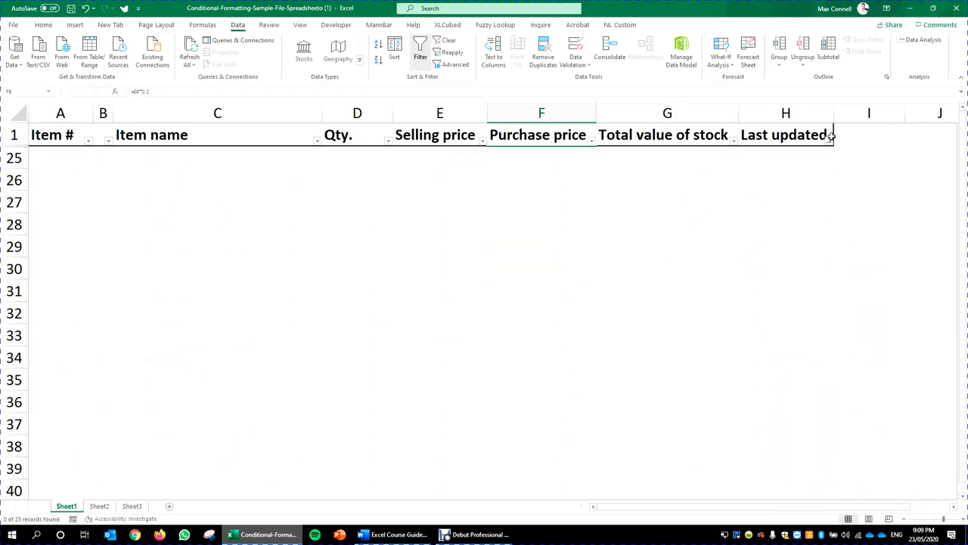
pyautogui.click(753, 207)
pyautogui.hotkey('ctrl', 'z')
pyautogui.scroll(4, 776, 174)
pyautogui.click(784, 202)
pyautogui.click(801, 224)
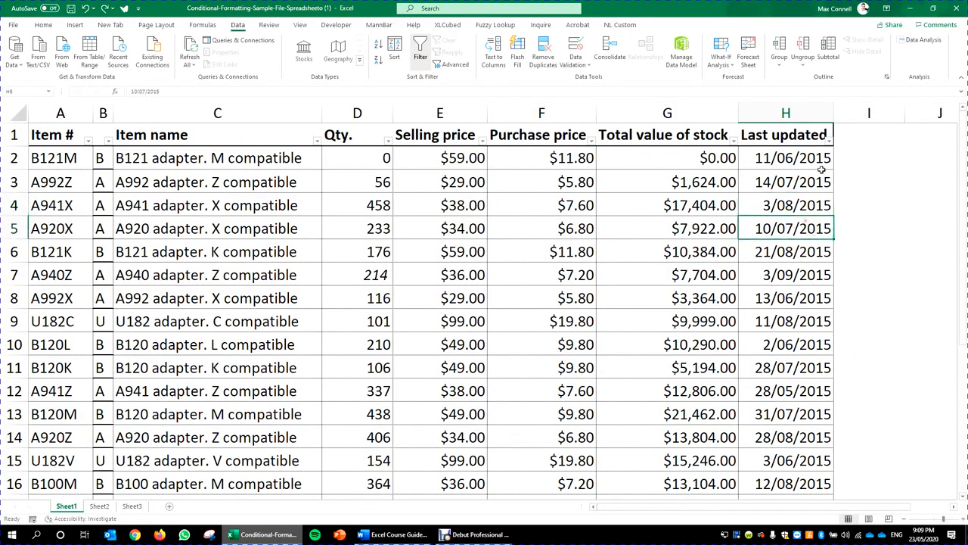
# Filter the Last updated column to all dates in July.
pyautogui.click(830, 141)
pyautogui.moveTo(787, 219)
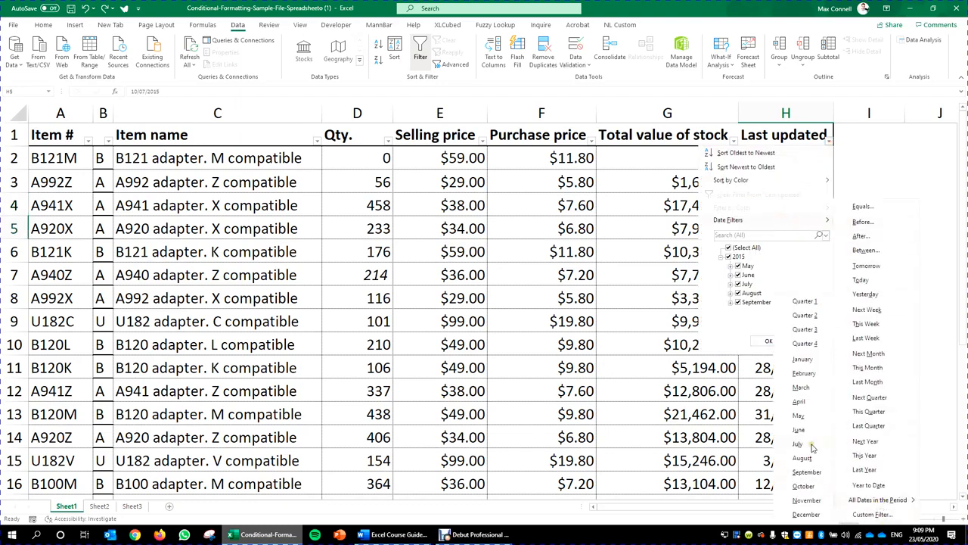
pyautogui.click(811, 448)
# Try the Year to Date filter on the Last updated column and clear that column's filter.
pyautogui.click(830, 140)
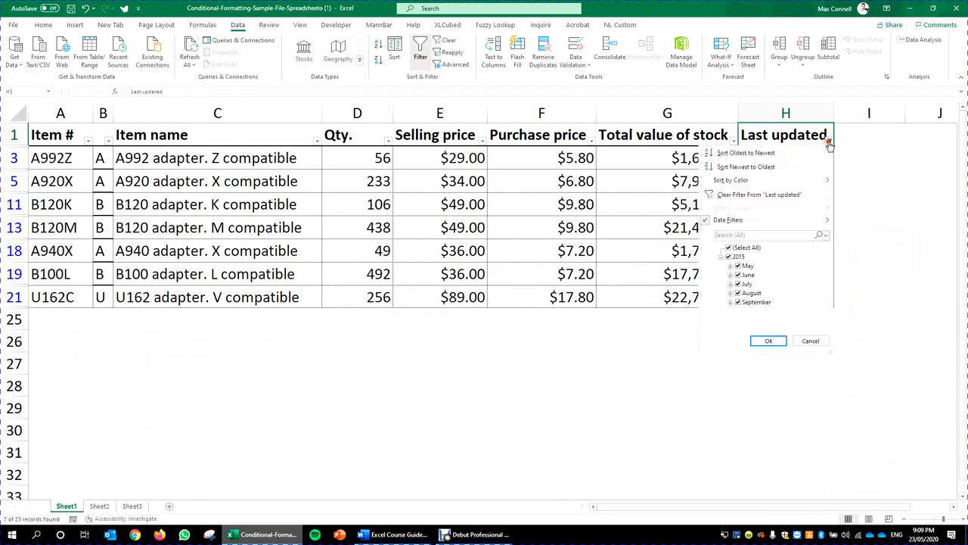
pyautogui.moveTo(794, 219)
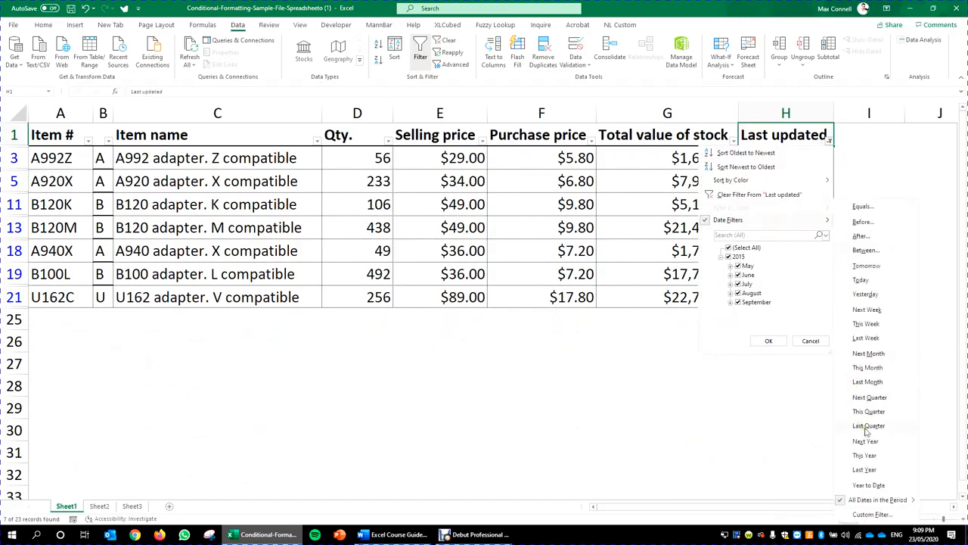
pyautogui.click(868, 485)
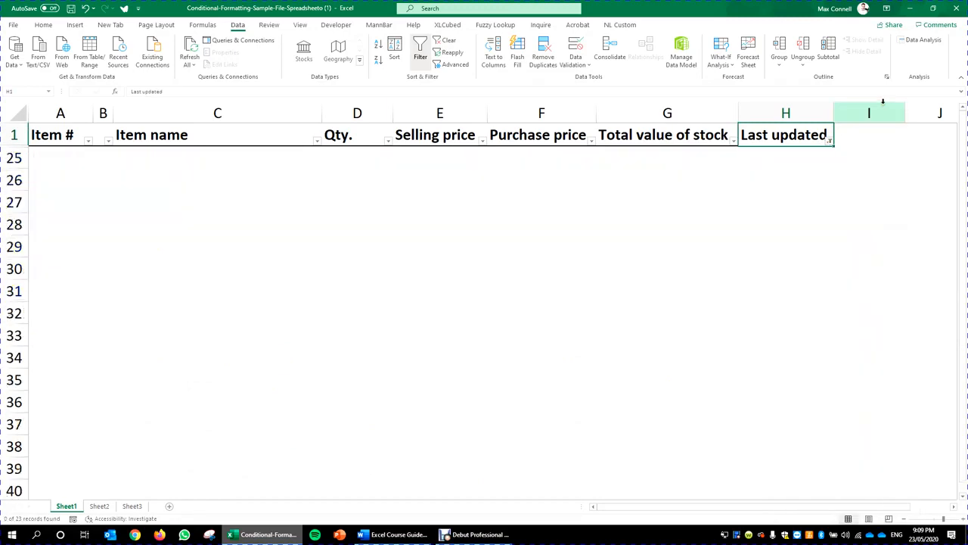
pyautogui.click(830, 141)
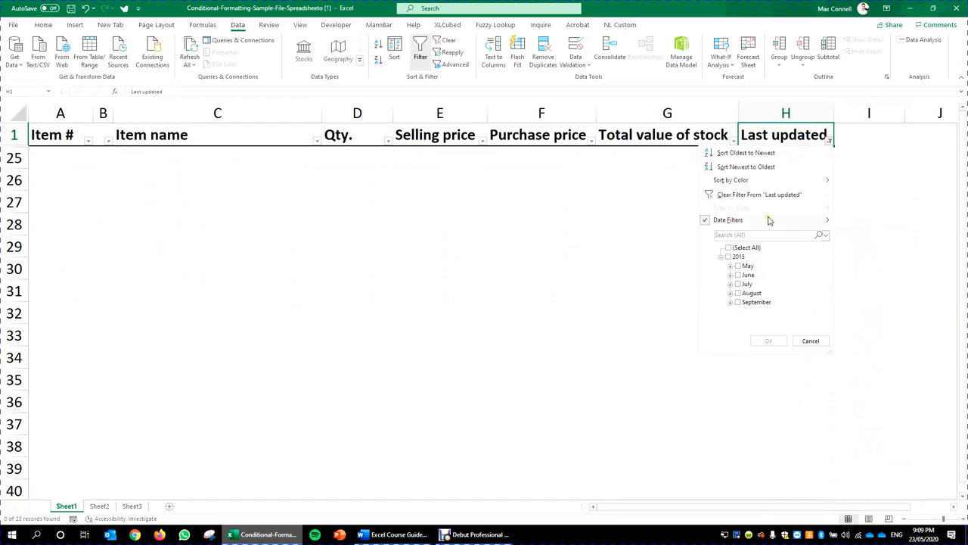
pyautogui.click(779, 194)
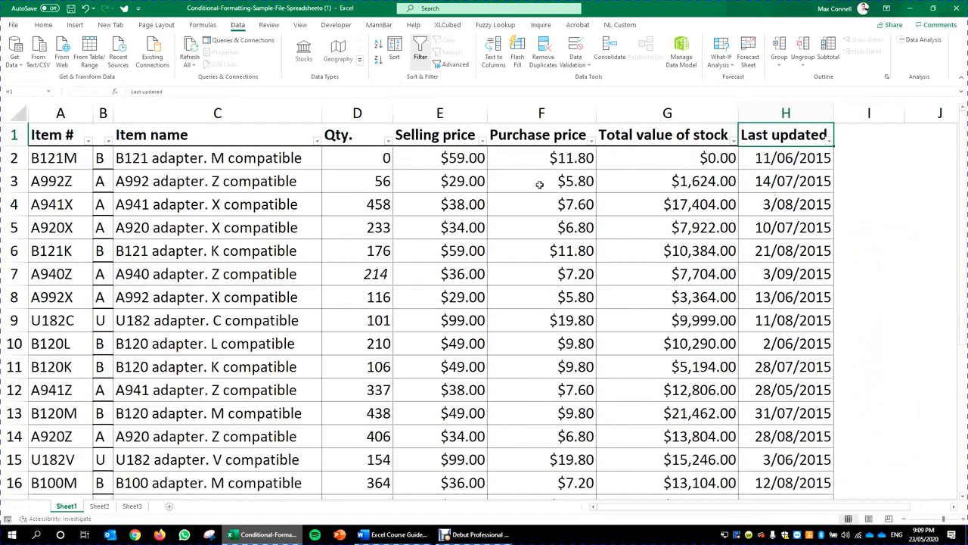
# Check the comparison operators of the custom date filter for Last updated, and close it without applying anything.
pyautogui.click(829, 141)
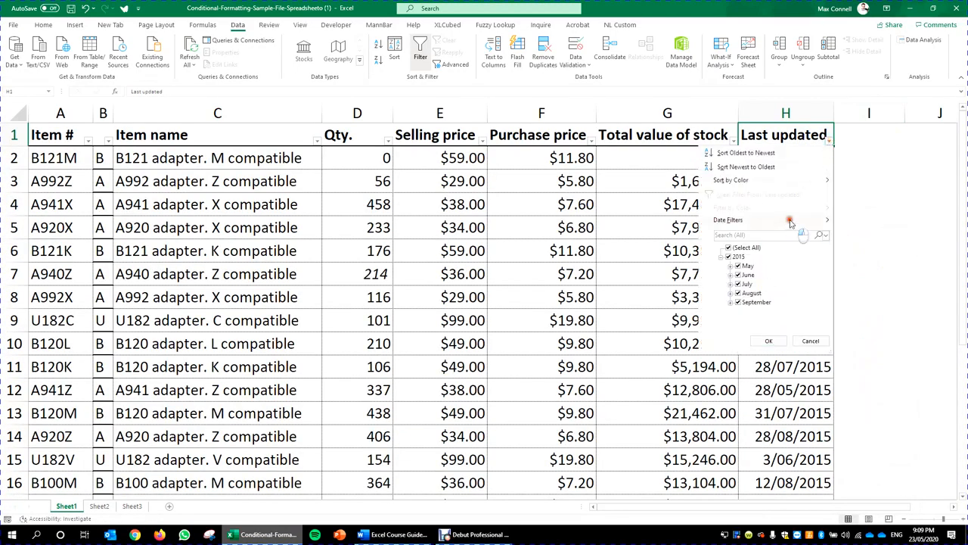
pyautogui.moveTo(790, 220)
pyautogui.click(886, 514)
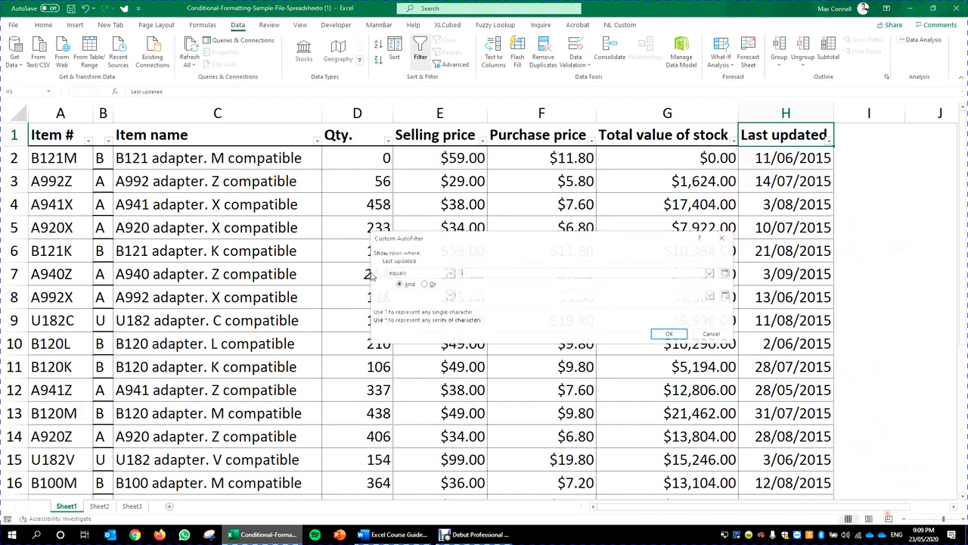
pyautogui.click(449, 273)
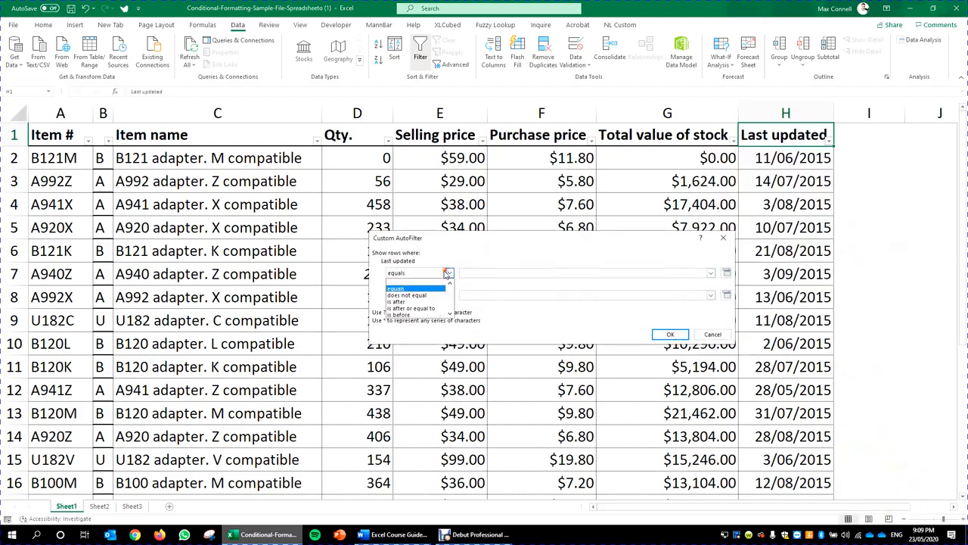
pyautogui.click(713, 333)
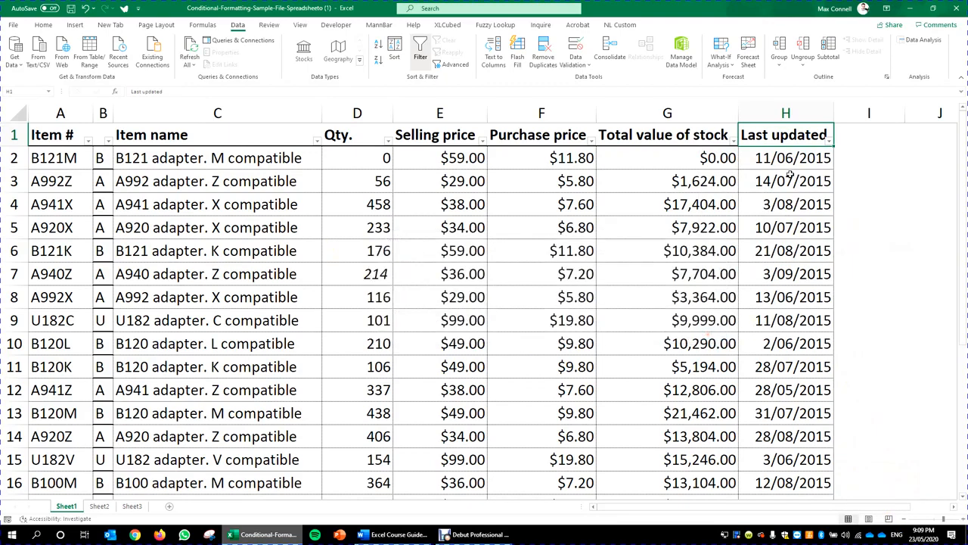
# Examine the preset date filter choices for the Last updated column.
pyautogui.click(830, 143)
pyautogui.moveTo(787, 219)
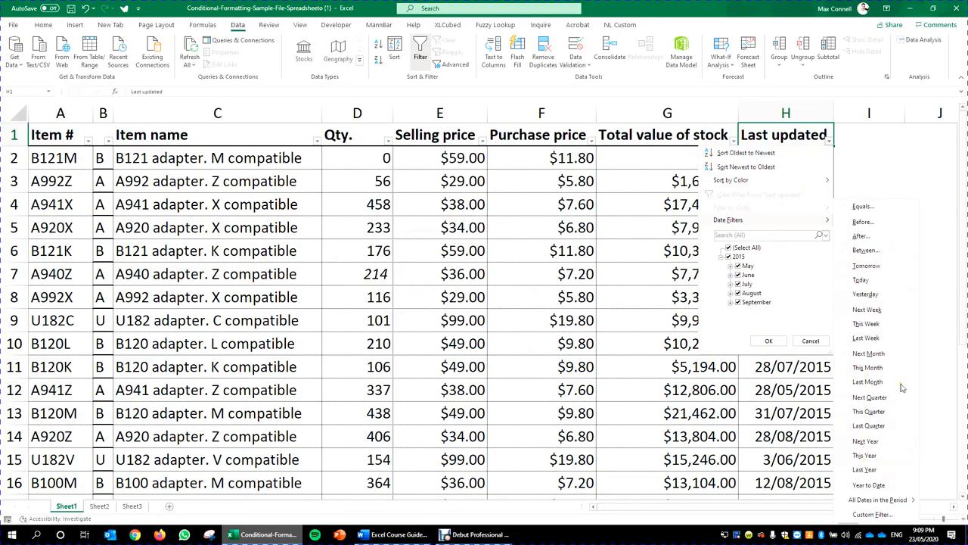
# Filter the Last updated column to dates equal to 28/07/2015 and undo that filter.
pyautogui.click(878, 211)
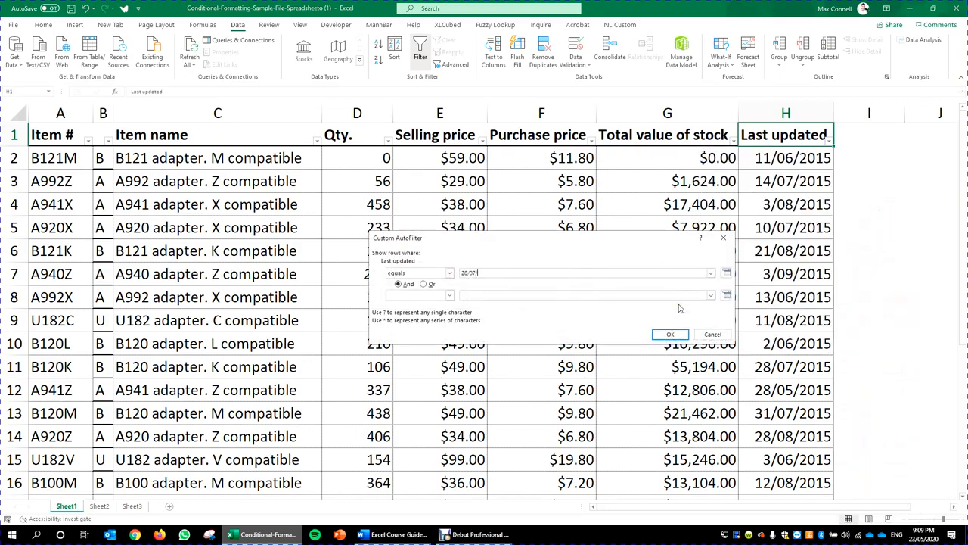
pyautogui.press('Return')
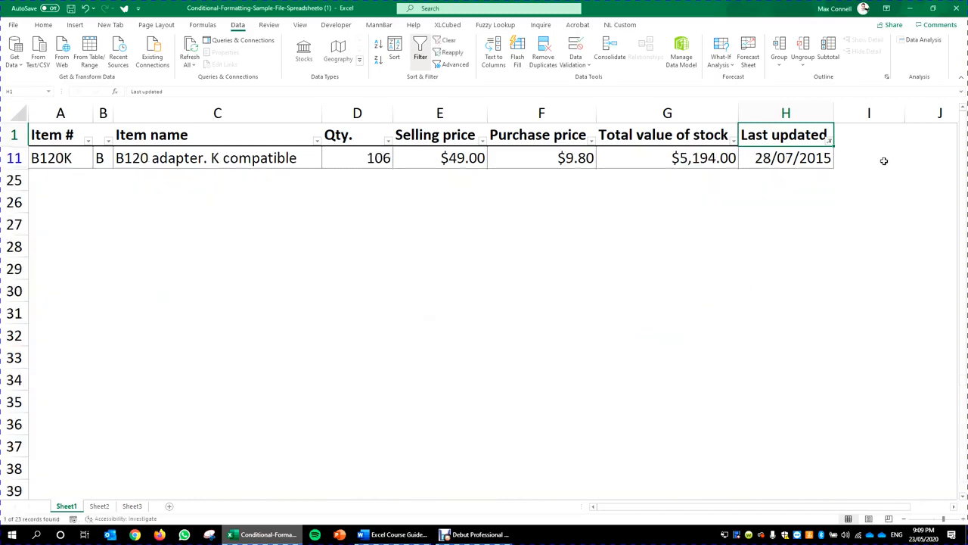
pyautogui.hotkey('ctrl', 'z')
pyautogui.press('Down')
pyautogui.press('Down')
pyautogui.press('Down')
pyautogui.press('Down')
pyautogui.press('Down')
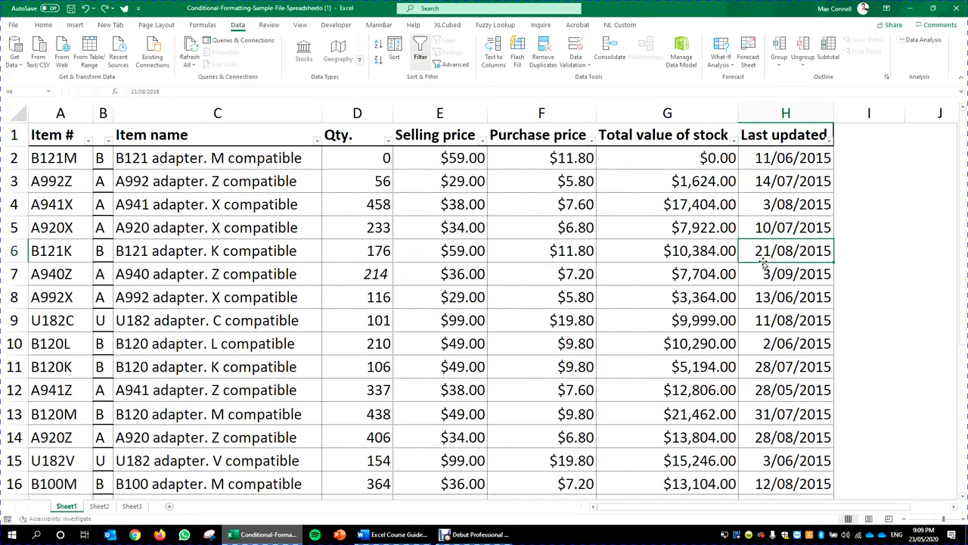
pyautogui.press('Up')
pyautogui.press('Up')
pyautogui.press('Up')
pyautogui.click(829, 141)
pyautogui.moveTo(825, 219)
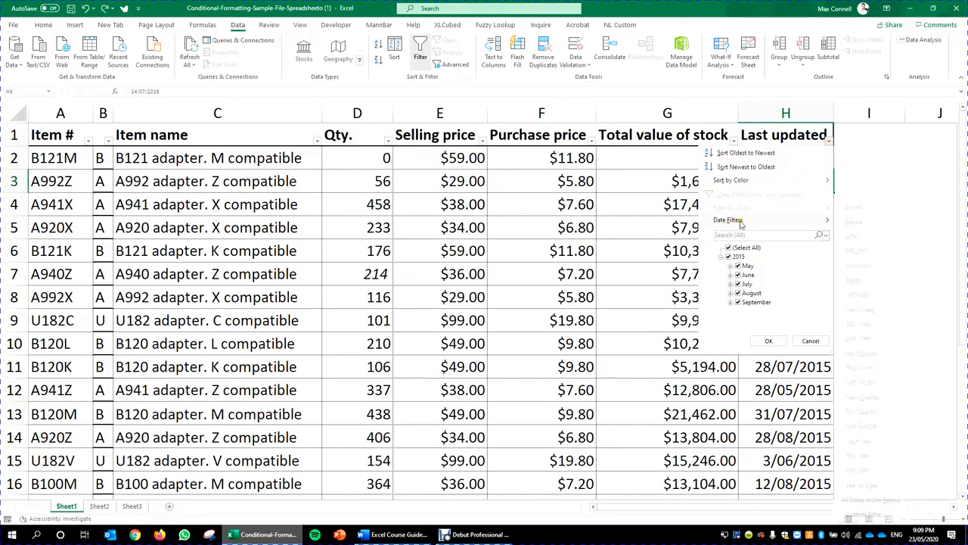
pyautogui.click(634, 259)
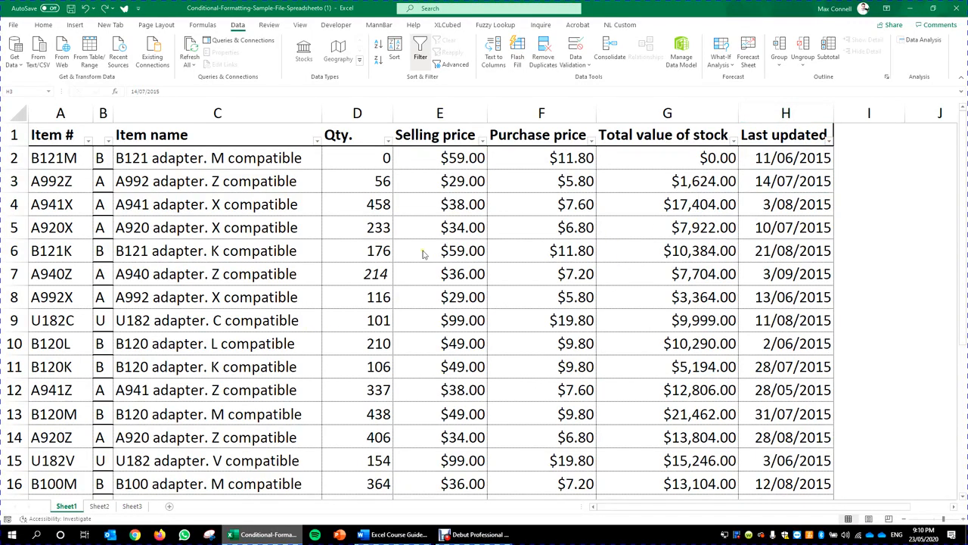
pyautogui.moveTo(308, 248); pyautogui.dragTo(381, 155)
# Filter the Item name column to the A940 Z, A941 X and Z, A992 X and Z, and B100 K, L and M adapters.
pyautogui.click(317, 141)
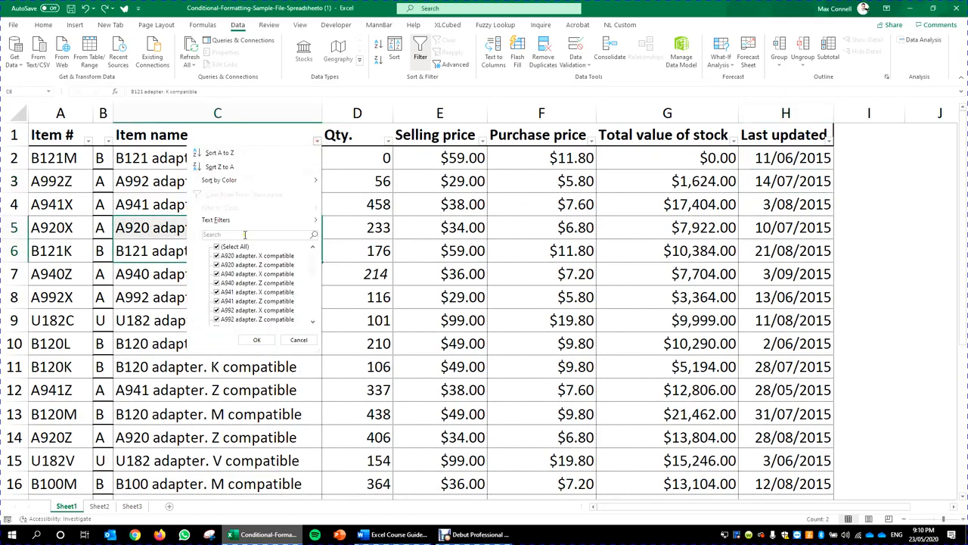
pyautogui.click(217, 247)
pyautogui.click(217, 283)
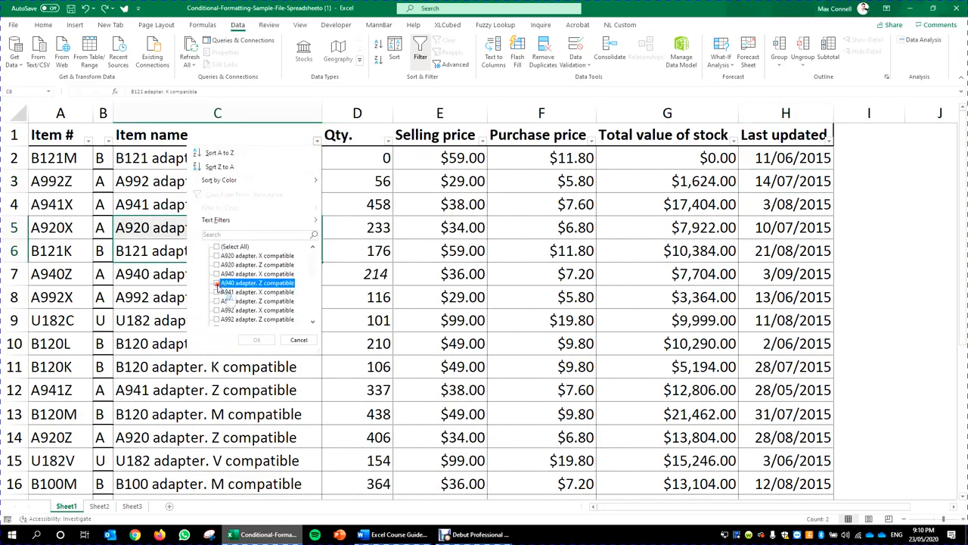
pyautogui.click(217, 301)
pyautogui.click(218, 292)
pyautogui.scroll(-1, 222, 306)
pyautogui.click(218, 283)
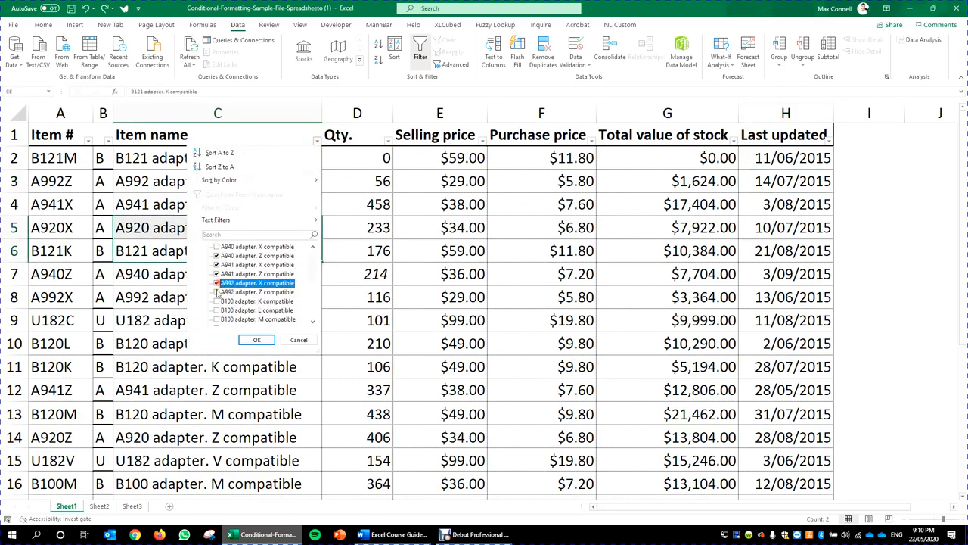
pyautogui.click(218, 292)
pyautogui.click(218, 302)
pyautogui.click(218, 311)
pyautogui.click(217, 319)
pyautogui.click(256, 340)
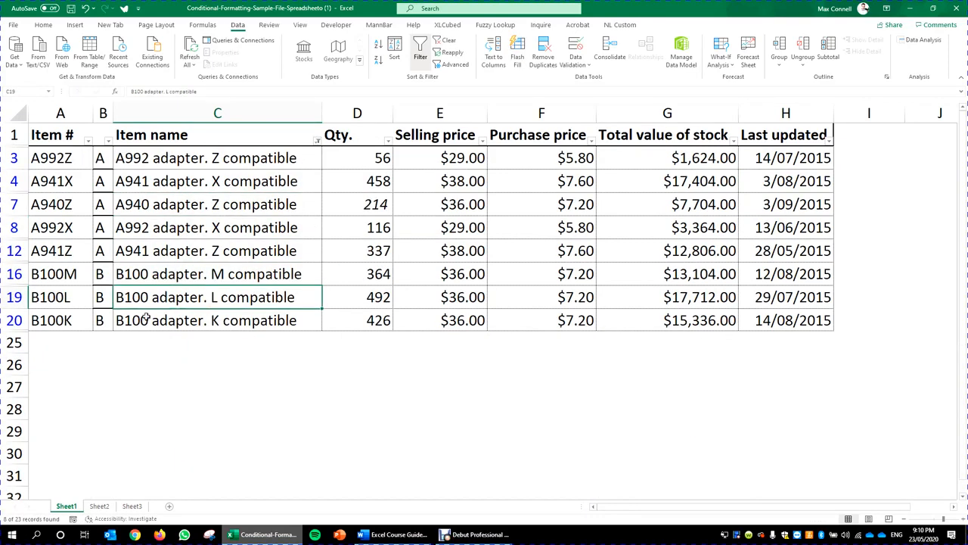
# Examine the row numbers of the filtered list, checking the gap between visible rows 8 and 12.
pyautogui.click(317, 141)
pyautogui.click(411, 372)
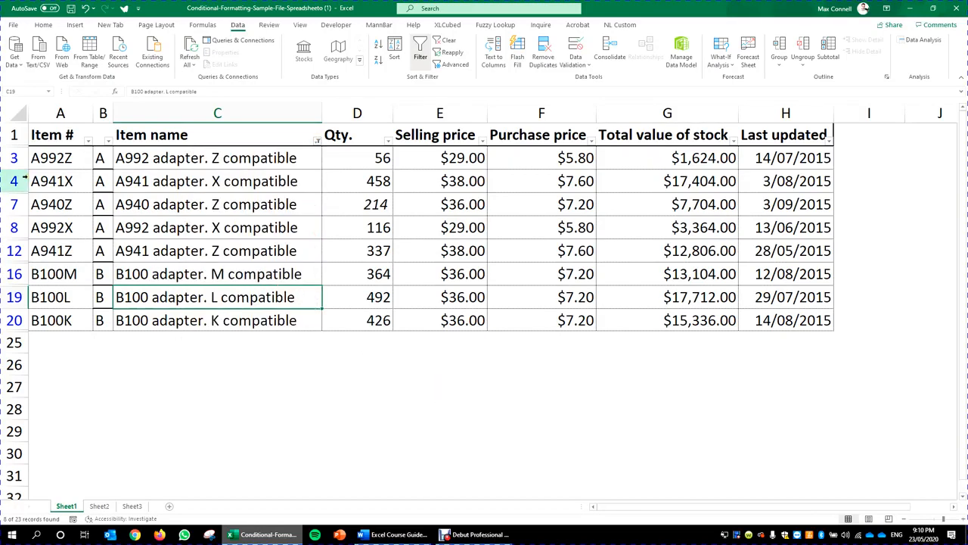
pyautogui.moveTo(14, 135); pyautogui.dragTo(25, 330)
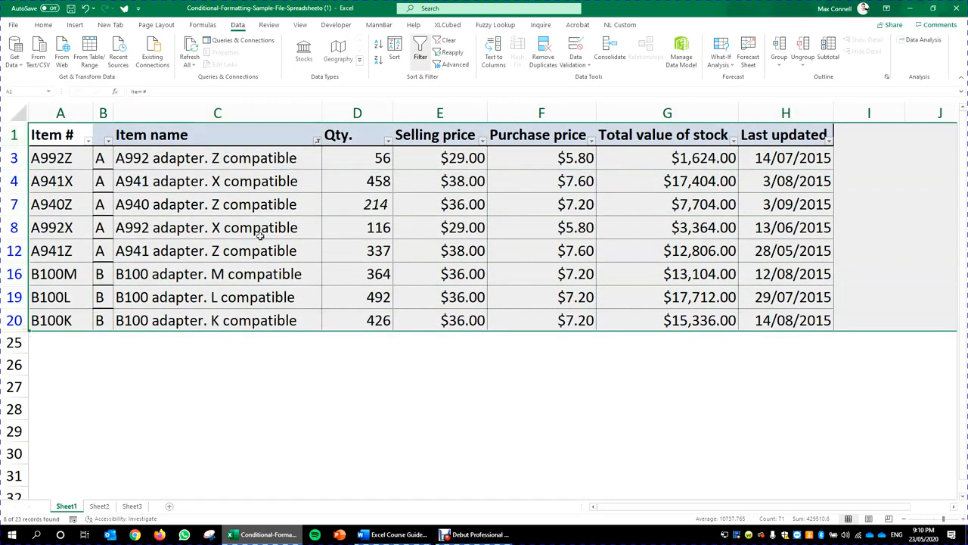
pyautogui.click(217, 227)
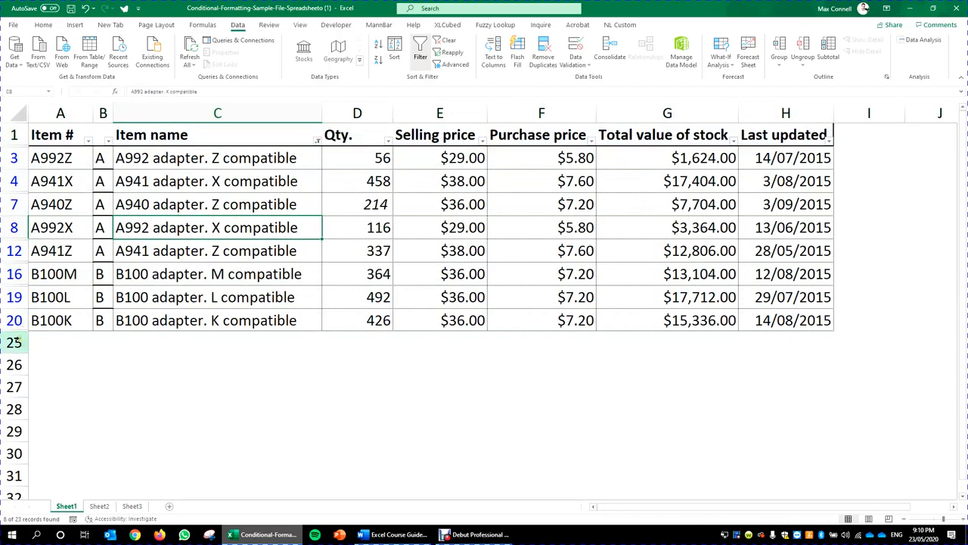
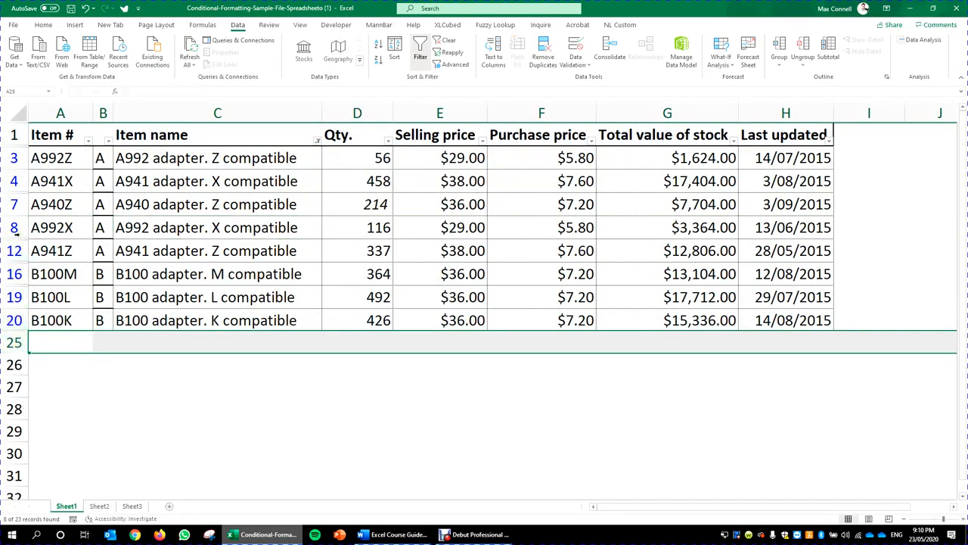
pyautogui.click(15, 229)
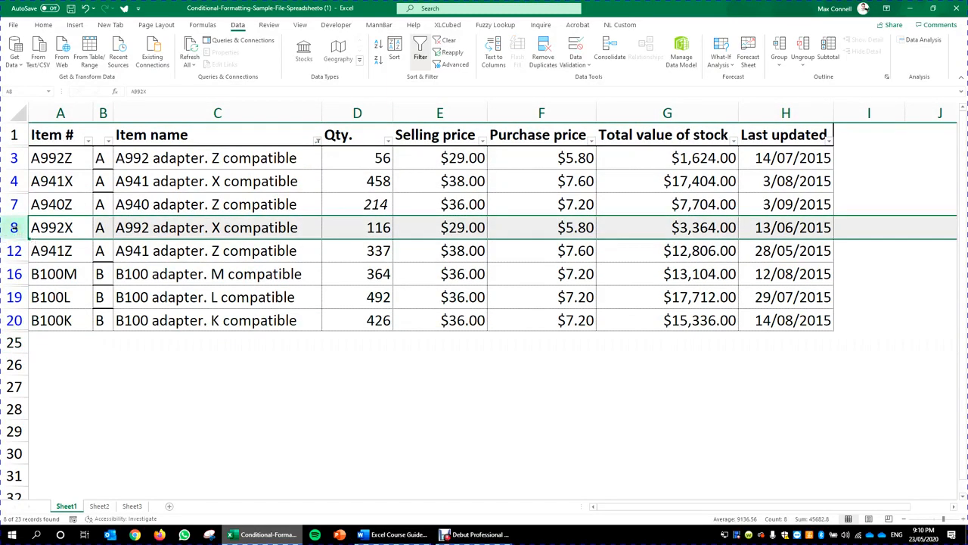
pyautogui.click(15, 250)
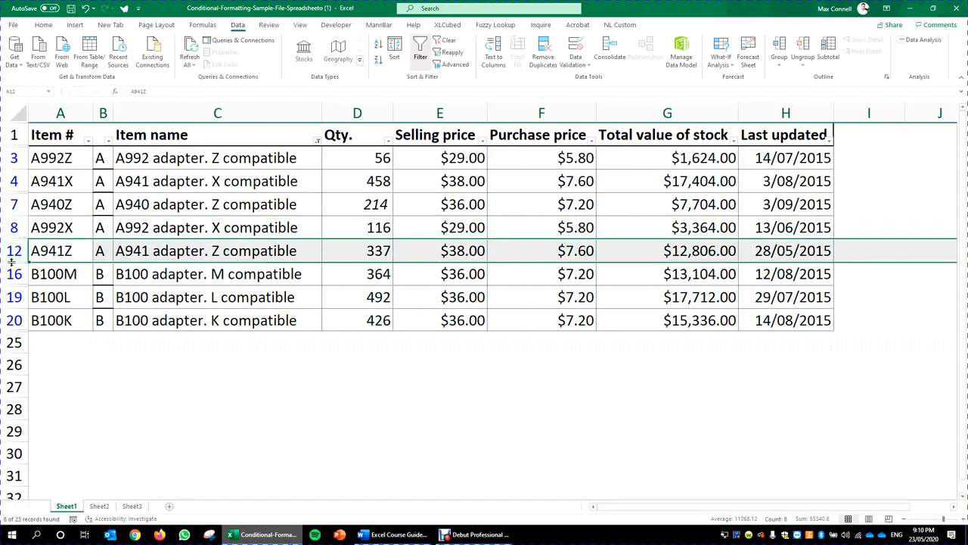
pyautogui.moveTo(10, 227); pyautogui.dragTo(11, 249)
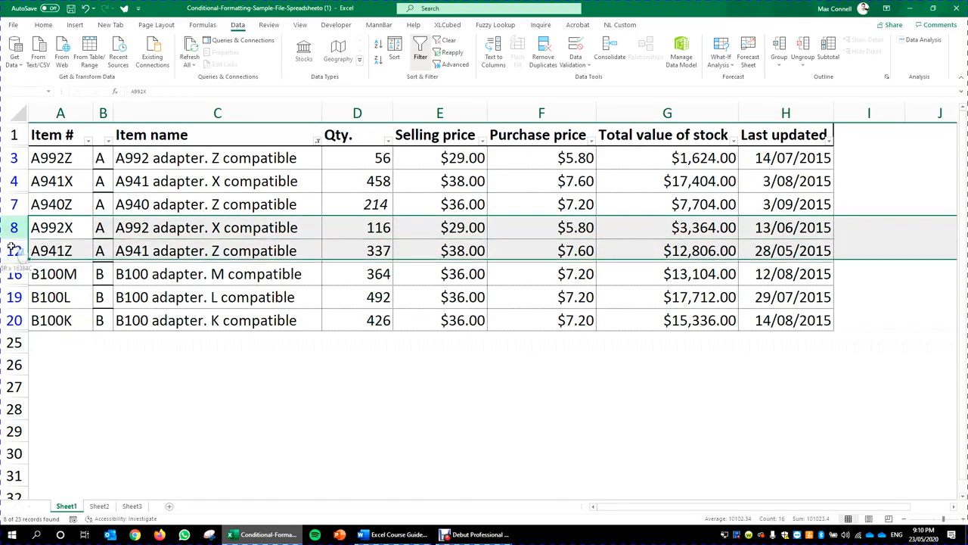
pyautogui.click(195, 227)
# Copy the filtered stock table in columns A to H, including the header row.
pyautogui.moveTo(60, 159); pyautogui.dragTo(787, 320)
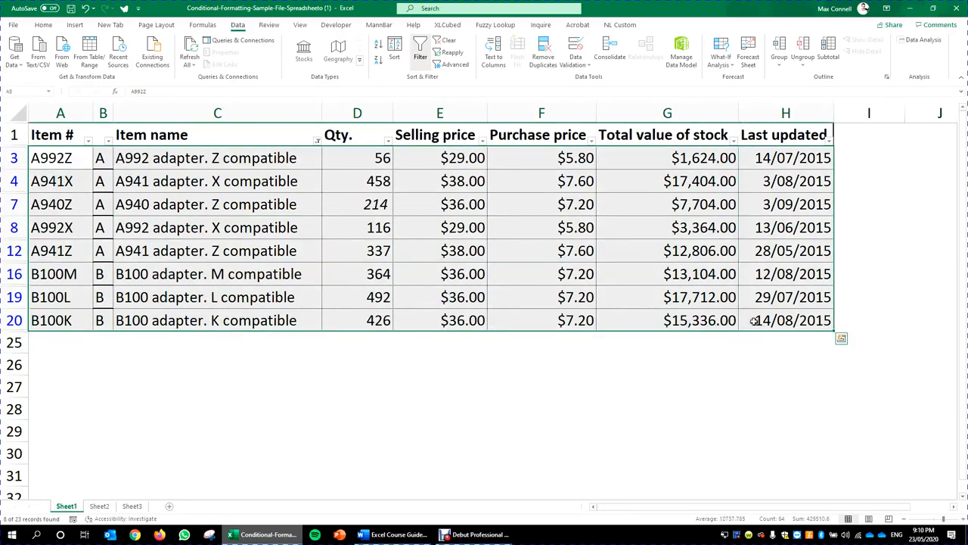
pyautogui.hotkey('ctrl', 'c')
pyautogui.moveTo(87, 135); pyautogui.dragTo(800, 310)
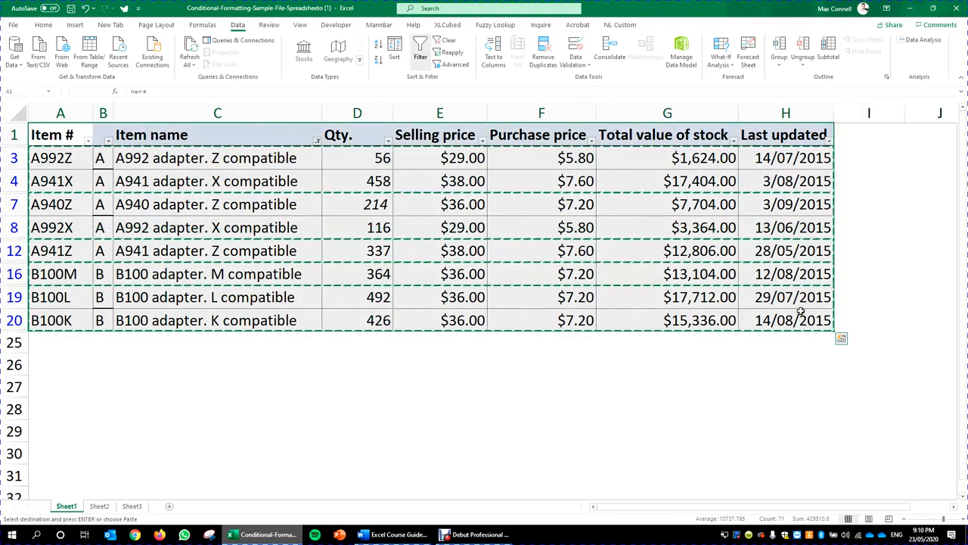
# Add a new worksheet and paste the copied table there as values starting at cell C3.
pyautogui.click(169, 505)
pyautogui.click(88, 137)
pyautogui.hotkey('ctrl', 'alt', 'v')
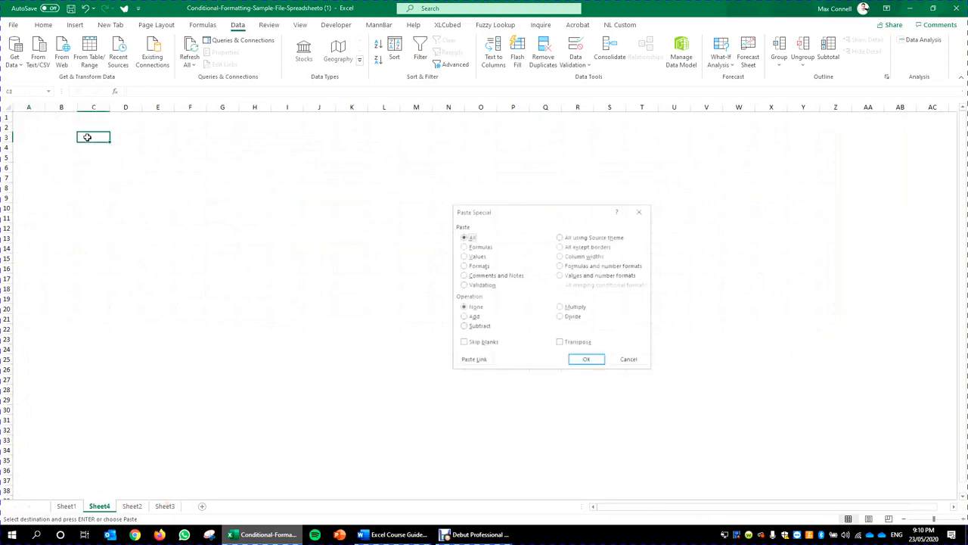
pyautogui.press('v')
pyautogui.press('Return')
pyautogui.click(254, 177)
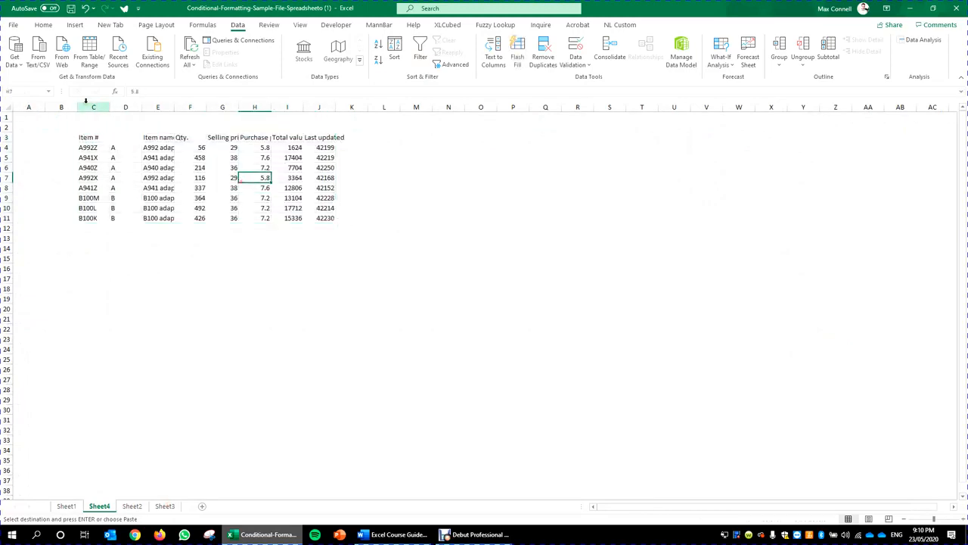
# Widen column E on Sheet4 to fit the item names and return to Sheet1, ending copy mode.
pyautogui.moveTo(140, 107); pyautogui.dragTo(235, 108)
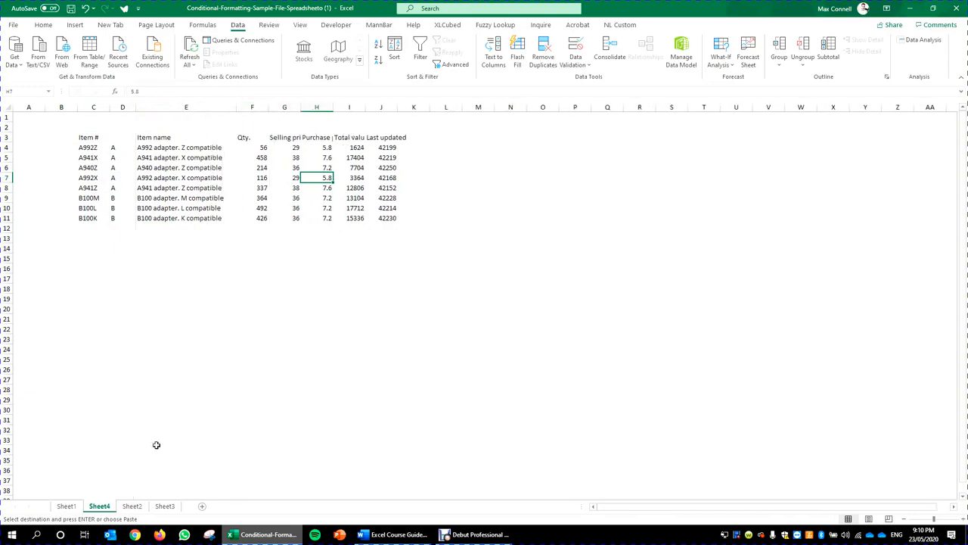
pyautogui.click(66, 506)
pyautogui.press('Escape')
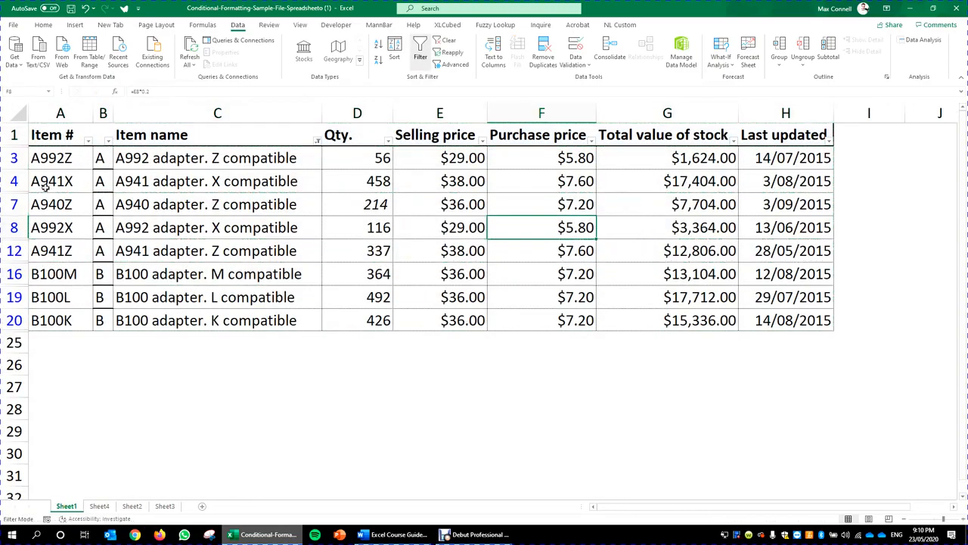
pyautogui.moveTo(14, 181); pyautogui.dragTo(15, 203)
pyautogui.rightClick(15, 203)
pyautogui.click(50, 369)
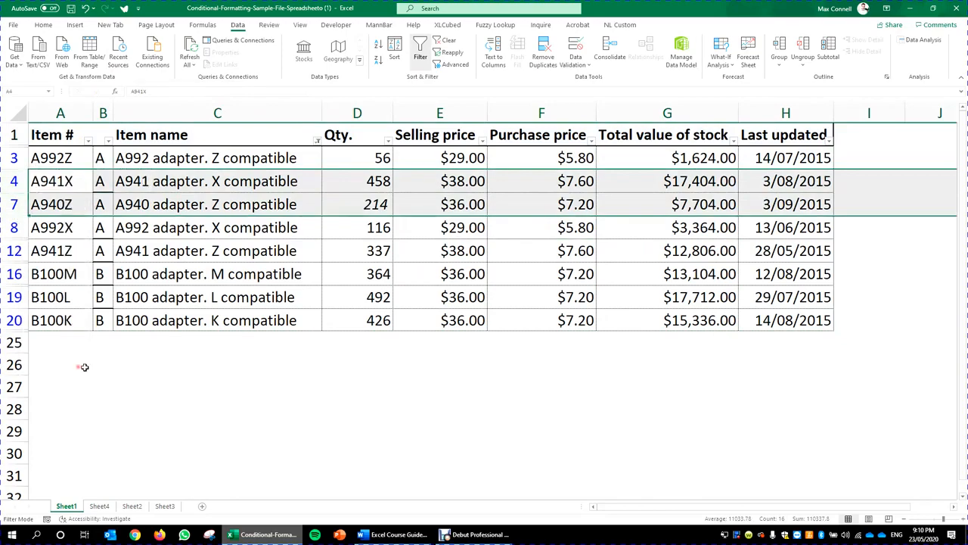
pyautogui.click(541, 229)
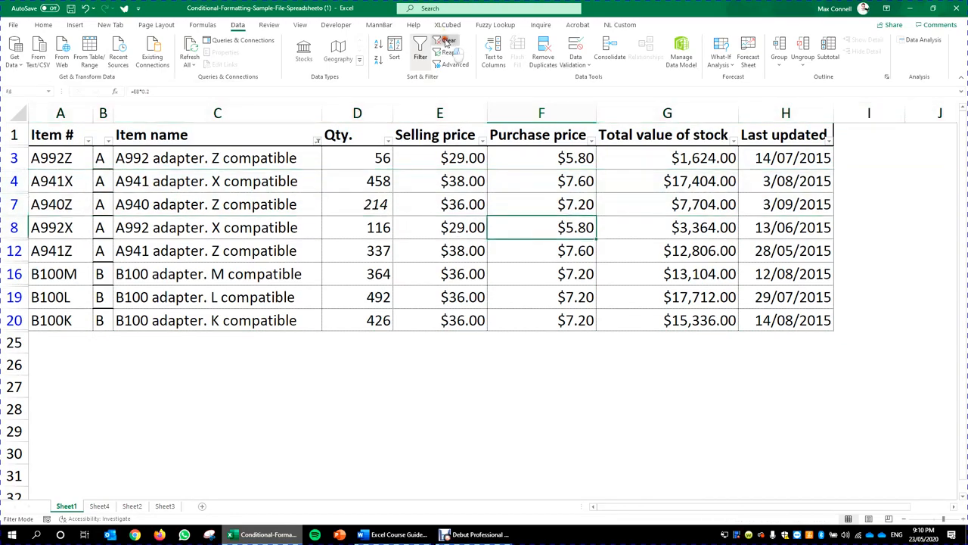
# Clear the Item name filter on Sheet1 and select all data rows of the stock table.
pyautogui.click(447, 40)
pyautogui.moveTo(74, 155); pyautogui.dragTo(788, 460)
pyautogui.scroll(3, 287, 266)
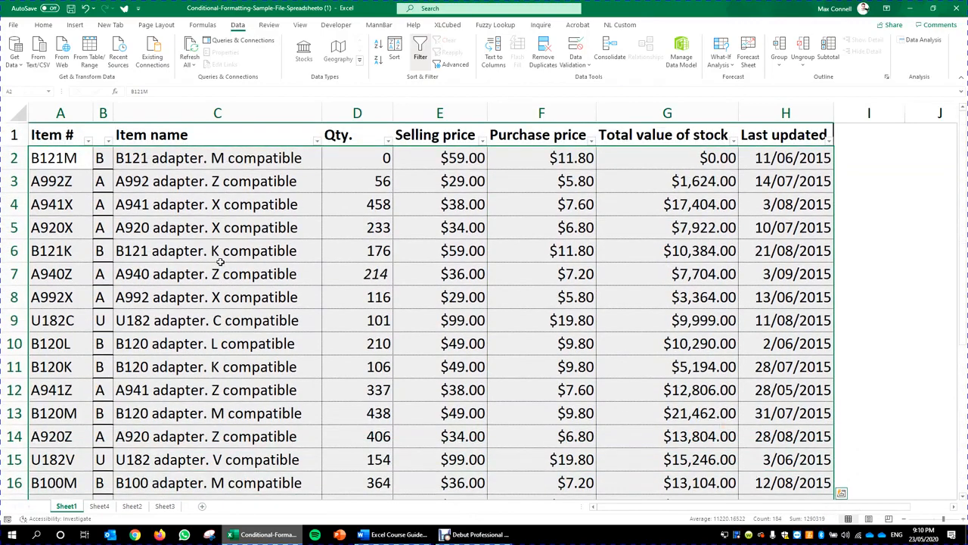
pyautogui.click(223, 257)
pyautogui.click(420, 292)
pyautogui.click(350, 303)
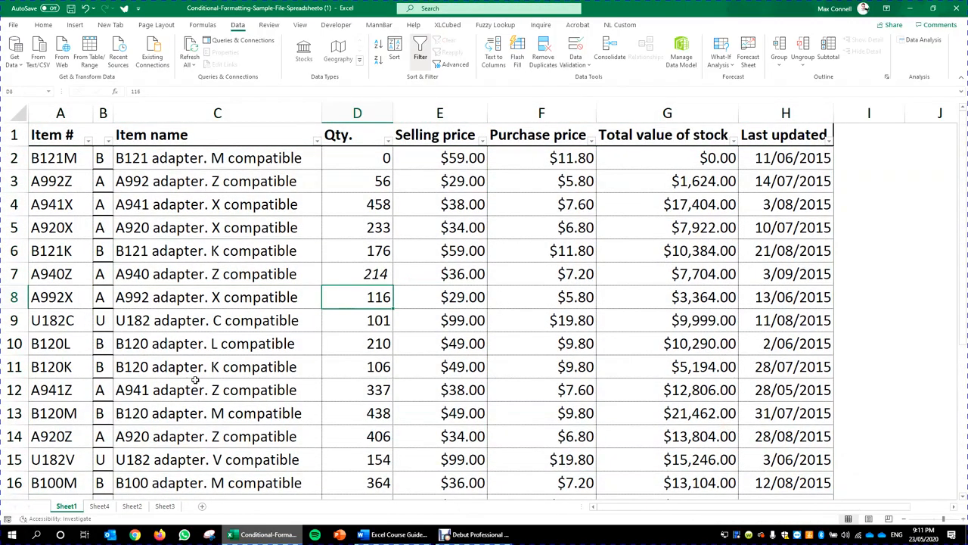
pyautogui.click(91, 157)
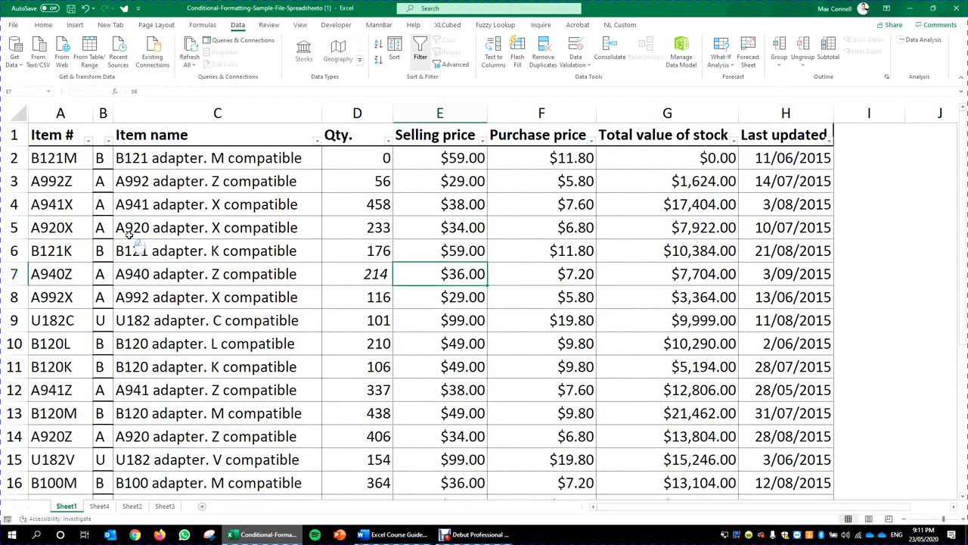
pyautogui.click(384, 160)
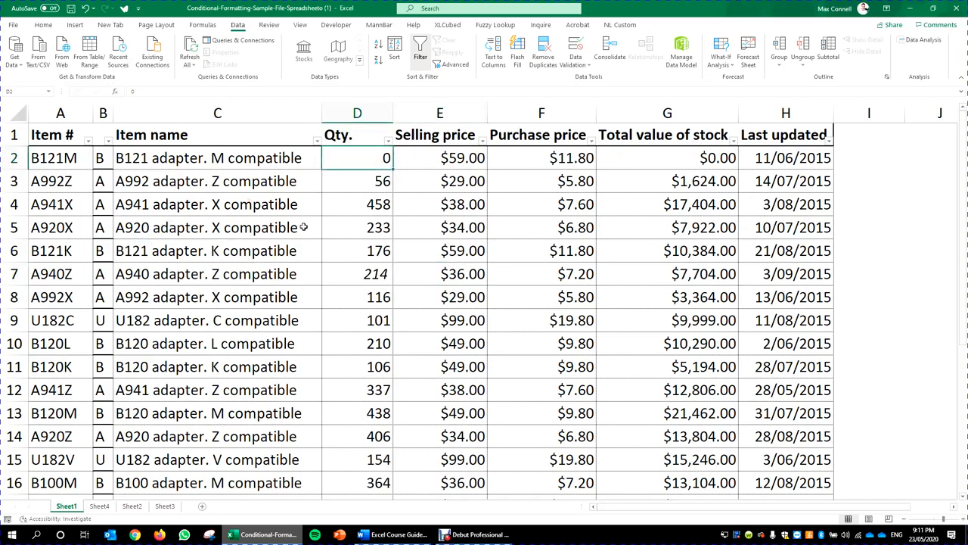
pyautogui.click(85, 157)
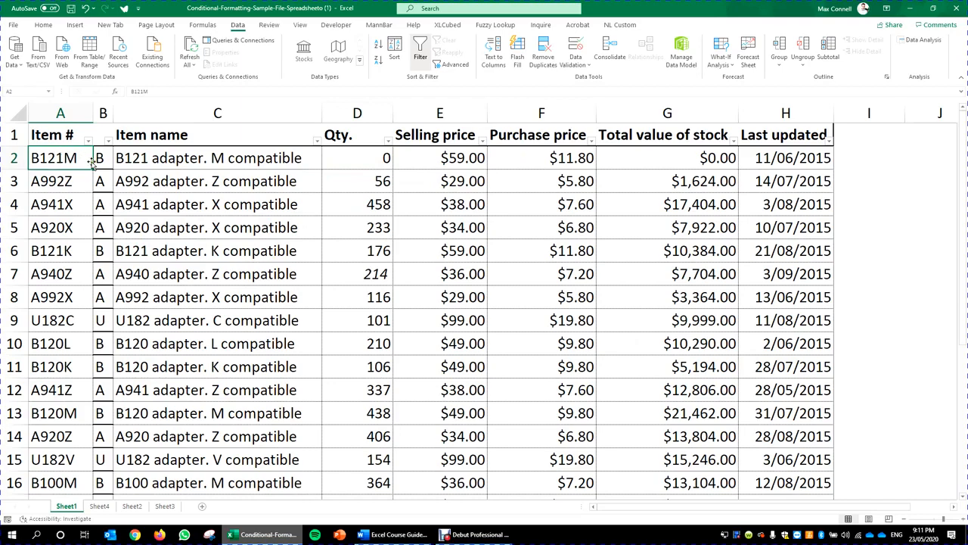
pyautogui.scroll(-2, 394, 276)
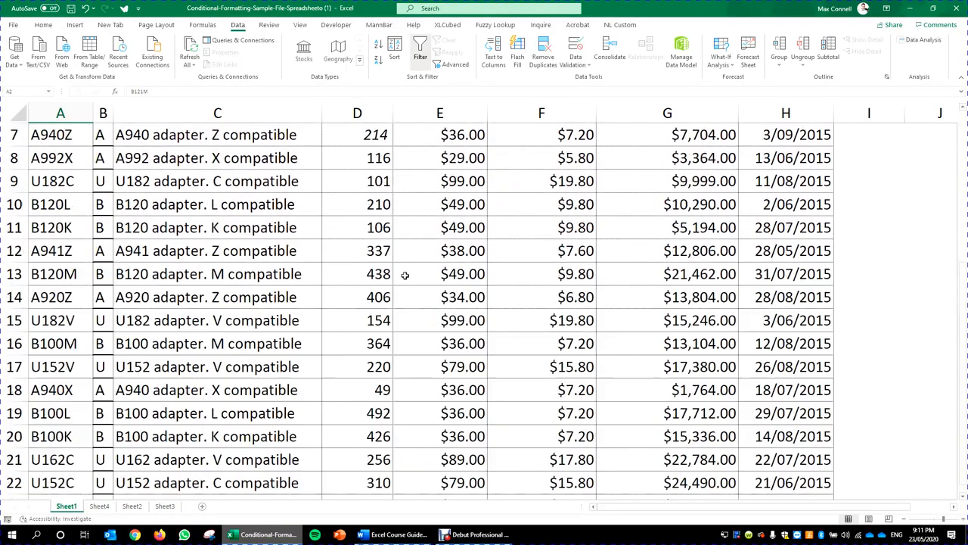
pyautogui.scroll(2, 405, 276)
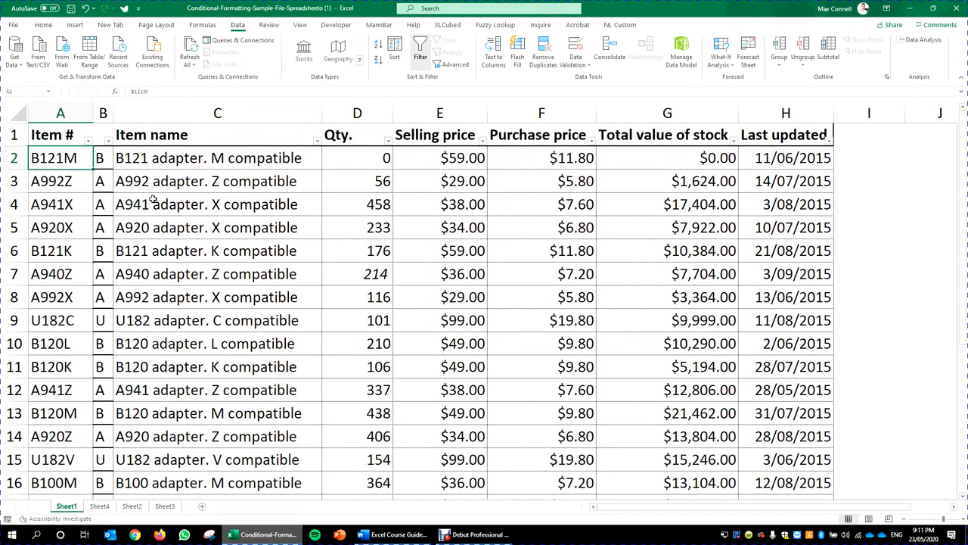
# Select all Purchase price values from F2 to the last data row.
pyautogui.click(564, 158)
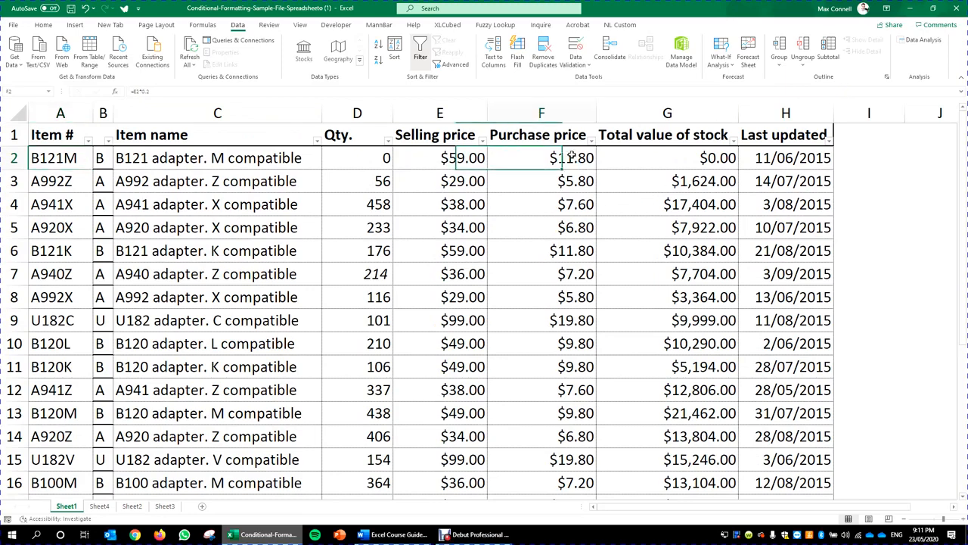
pyautogui.hotkey('ctrl', 'shift', 'Down')
pyautogui.scroll(3, 641, 297)
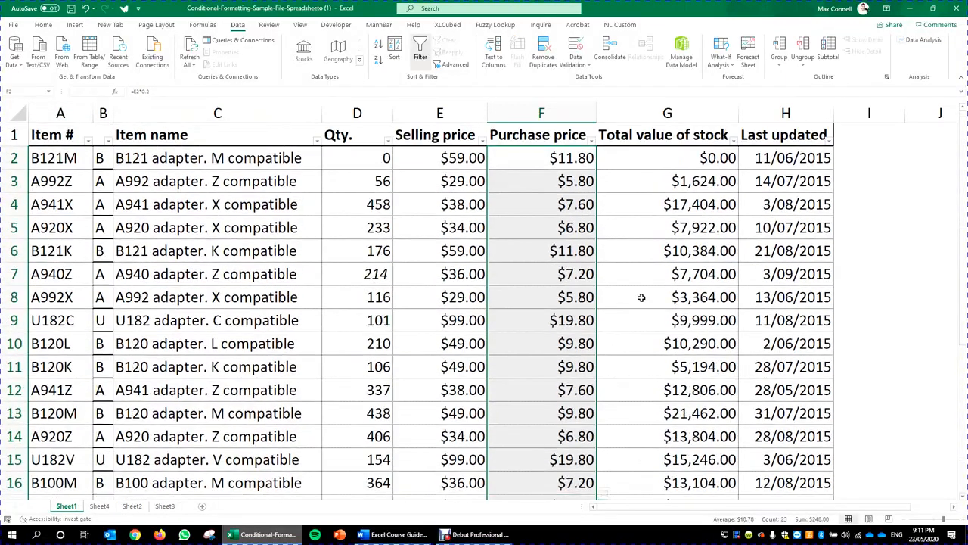
pyautogui.click(673, 205)
pyautogui.click(672, 153)
pyautogui.click(565, 156)
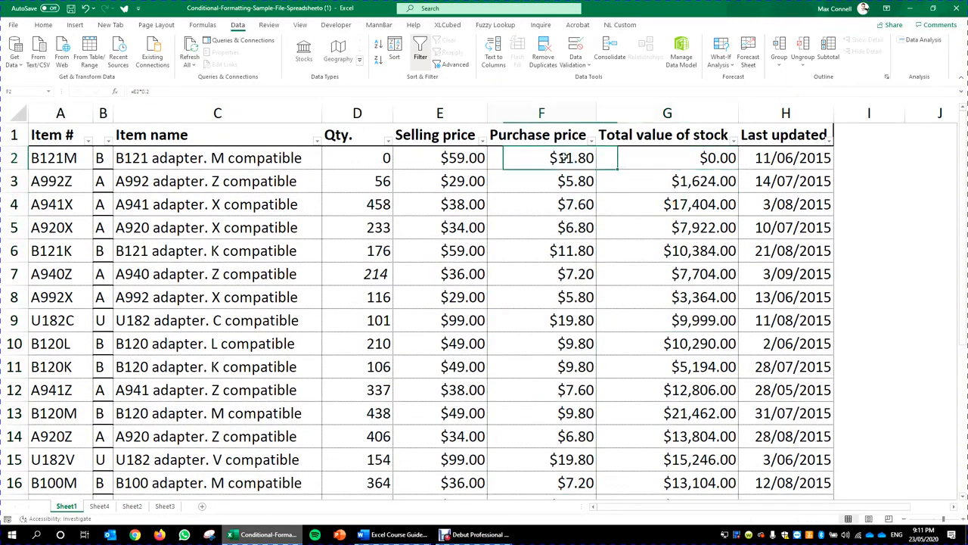
pyautogui.hotkey('ctrl', 'shift', 'Down')
pyautogui.scroll(3, 559, 227)
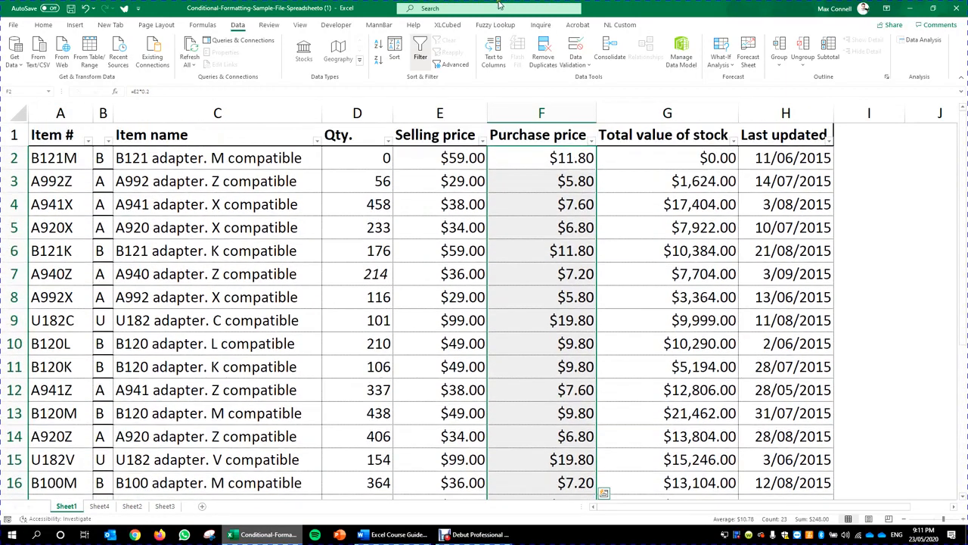
pyautogui.click(43, 24)
pyautogui.click(433, 54)
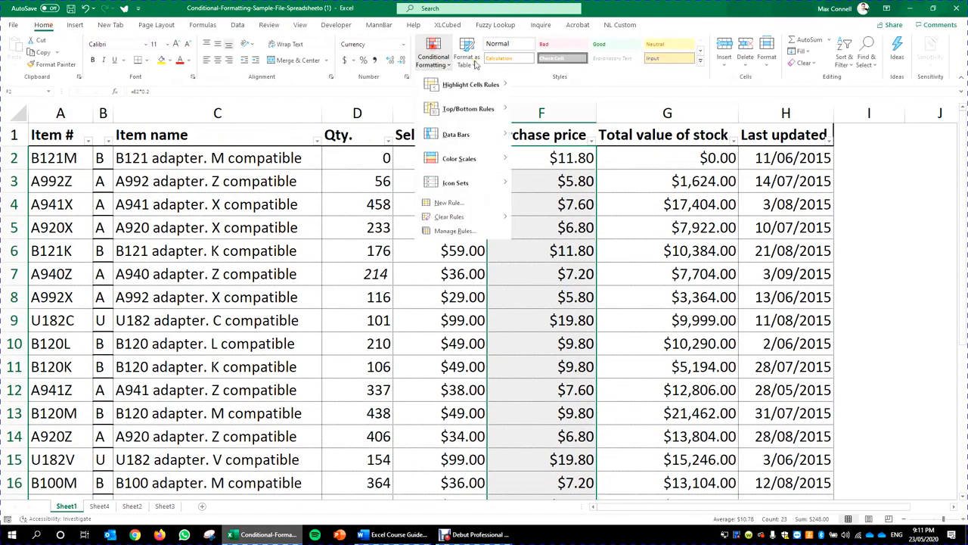
pyautogui.click(463, 84)
pyautogui.click(563, 238)
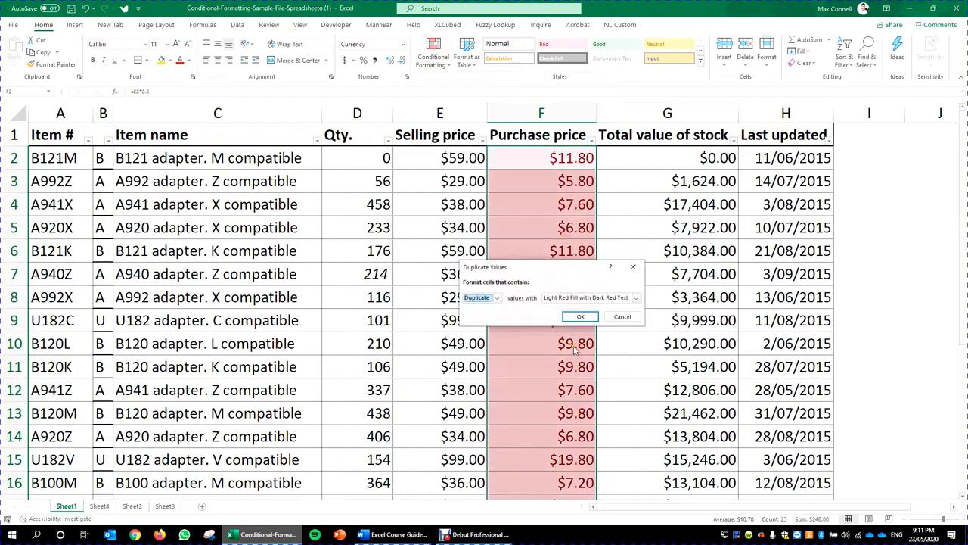
pyautogui.click(613, 319)
# Add a conditional formatting rule highlighting Purchase price values less than 8 with Light Red Fill with Dark Red Text.
pyautogui.click(433, 54)
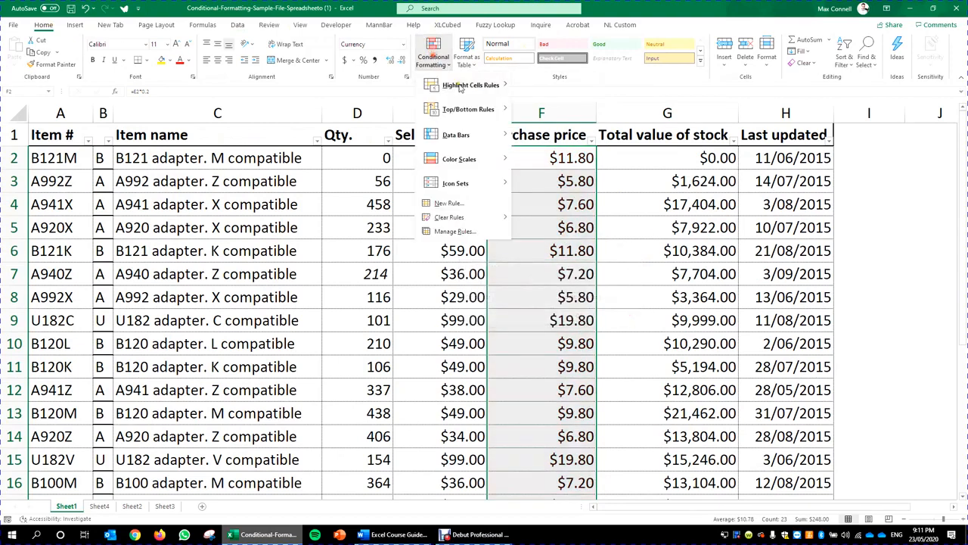
pyautogui.click(469, 84)
pyautogui.click(562, 111)
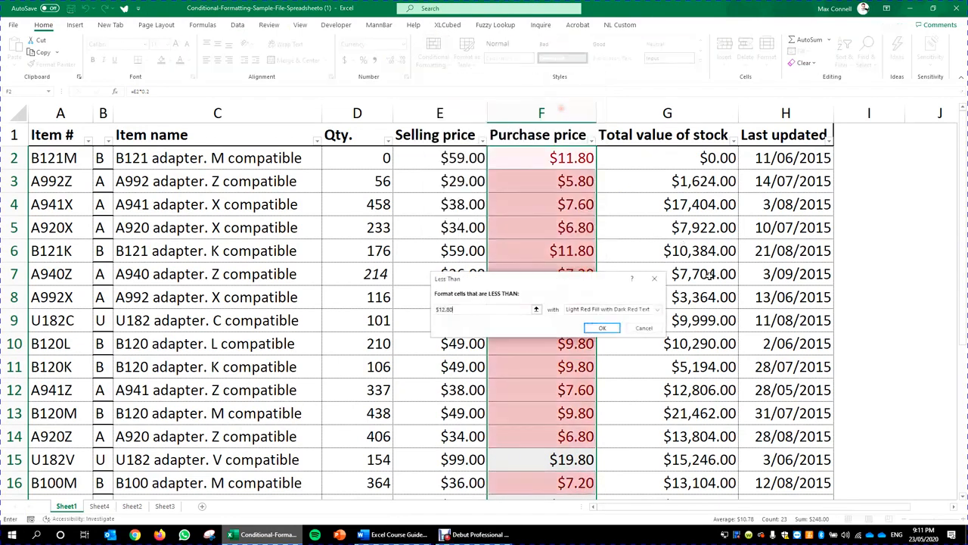
pyautogui.write('5')
pyautogui.scroll(-3, 739, 345)
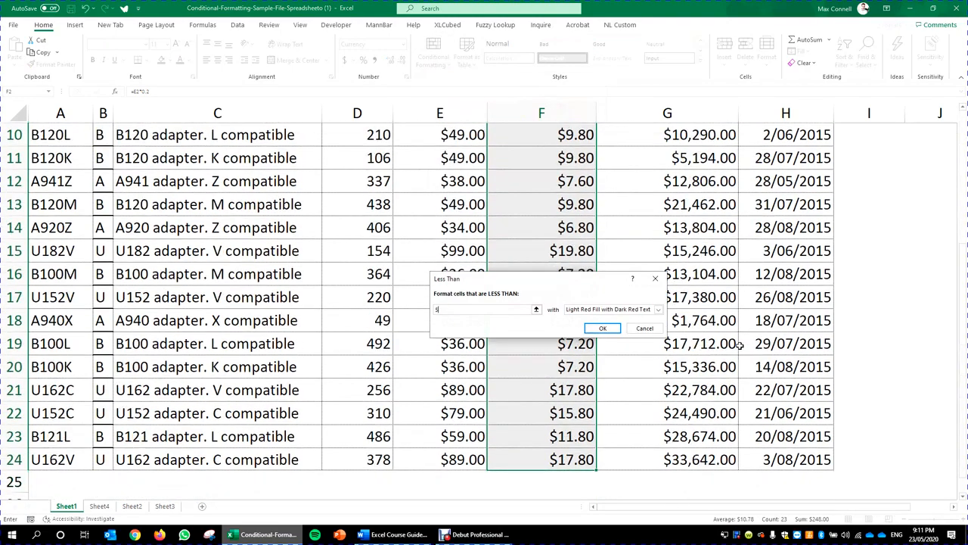
pyautogui.write('8')
pyautogui.scroll(2, 621, 352)
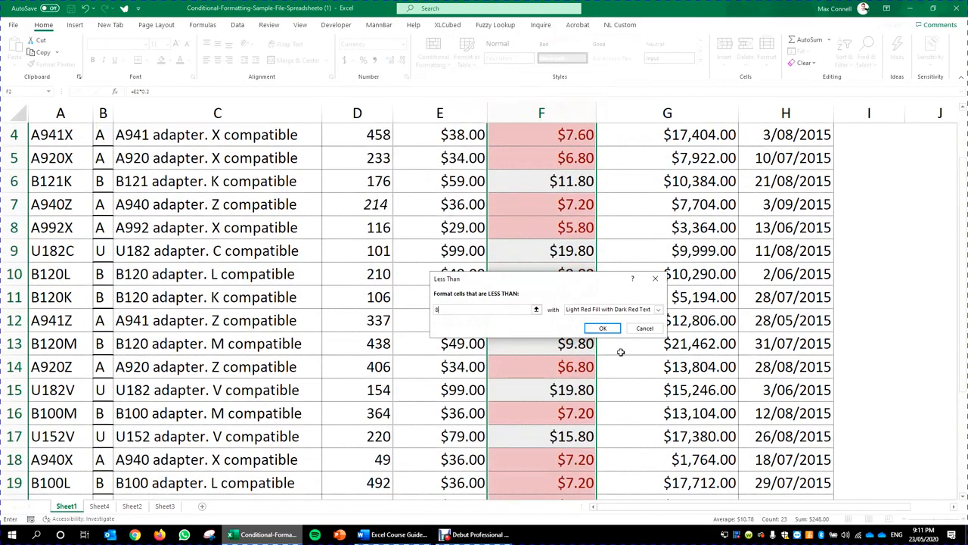
pyautogui.click(606, 328)
pyautogui.scroll(1, 608, 331)
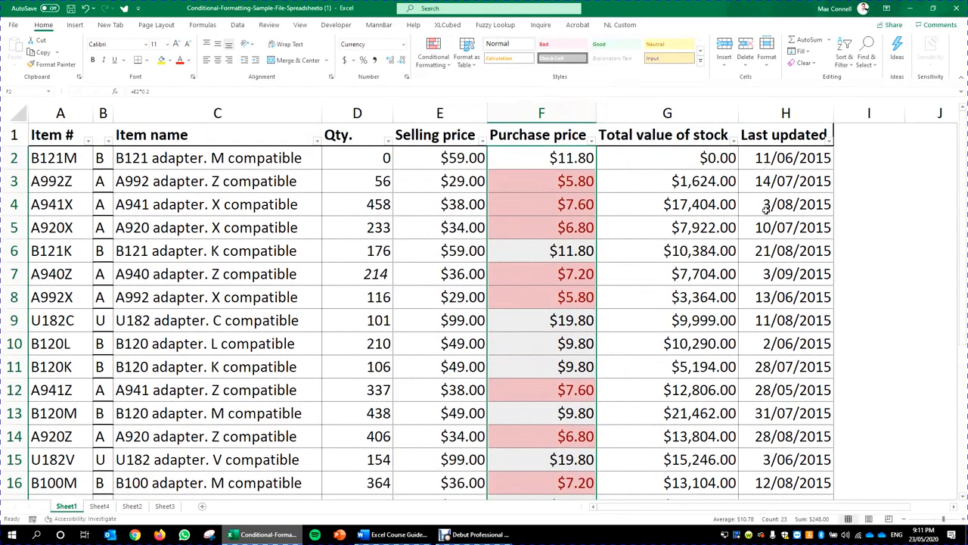
# Select all Last updated dates from H2 to the last data row.
pyautogui.click(685, 163)
pyautogui.click(793, 159)
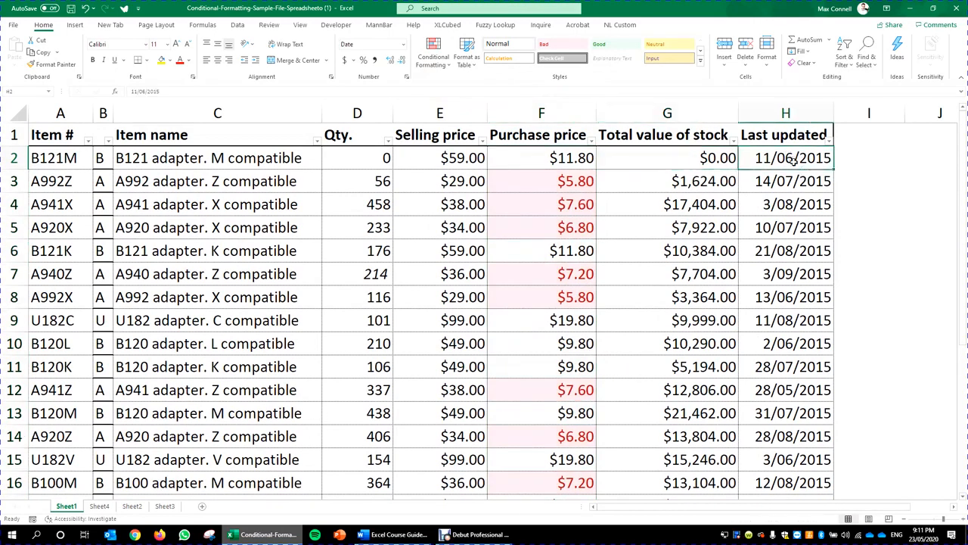
pyautogui.hotkey('ctrl', 'shift', 'Down')
pyautogui.click(425, 51)
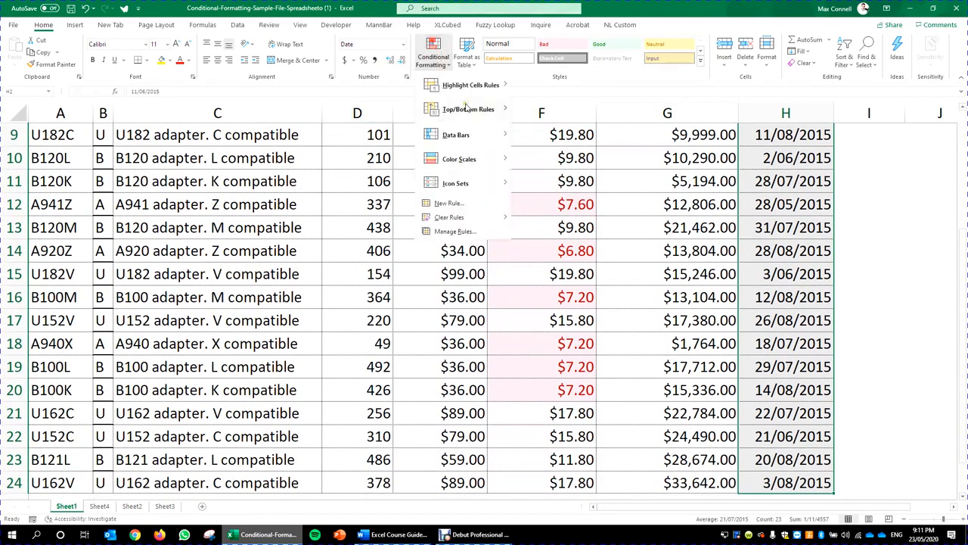
pyautogui.moveTo(467, 85)
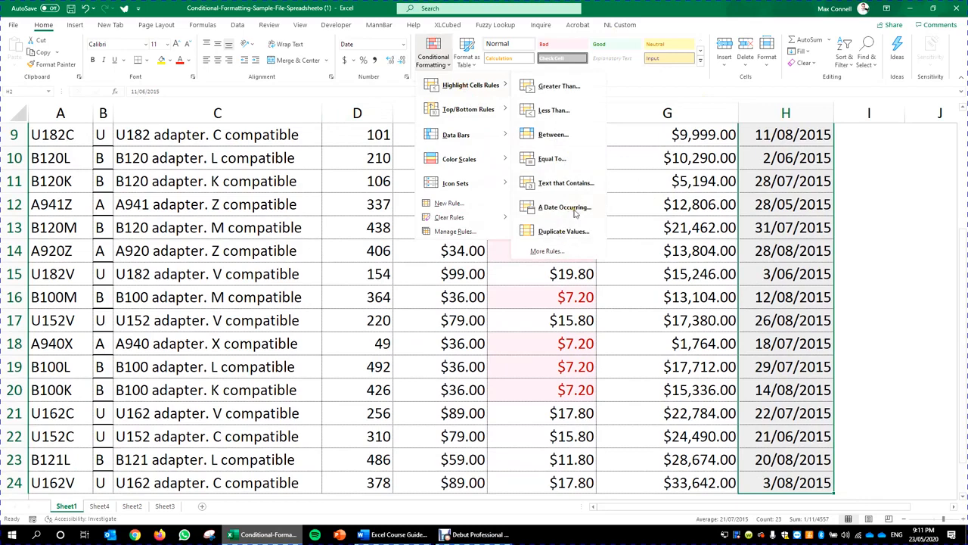
pyautogui.click(575, 209)
pyautogui.click(514, 298)
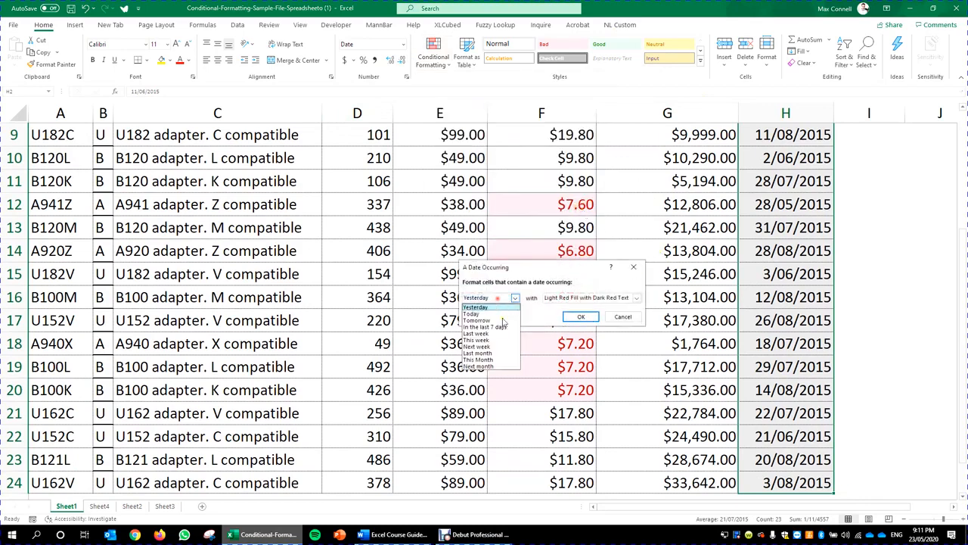
pyautogui.click(615, 317)
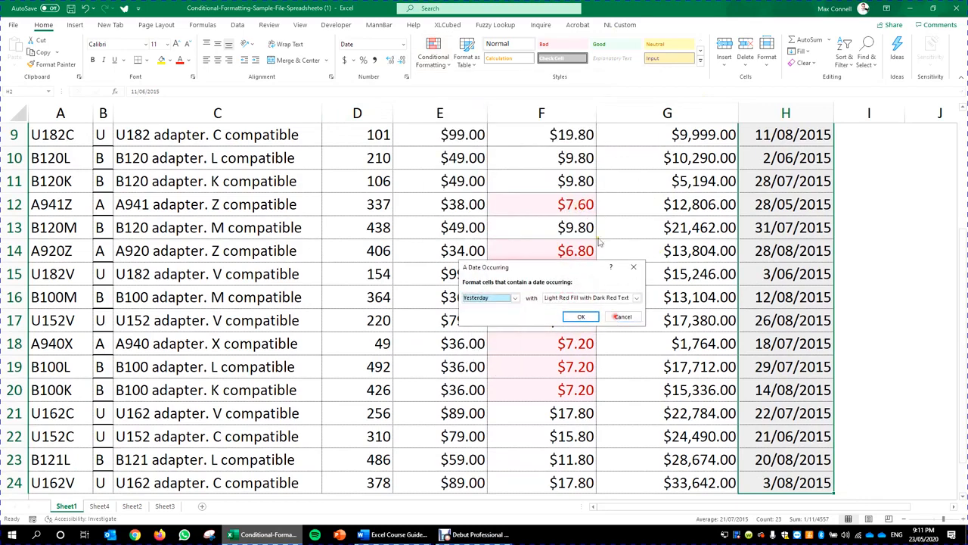
pyautogui.click(622, 316)
# Highlight duplicate dates in the Last updated column with Light Red Fill with Dark Red Text.
pyautogui.click(433, 54)
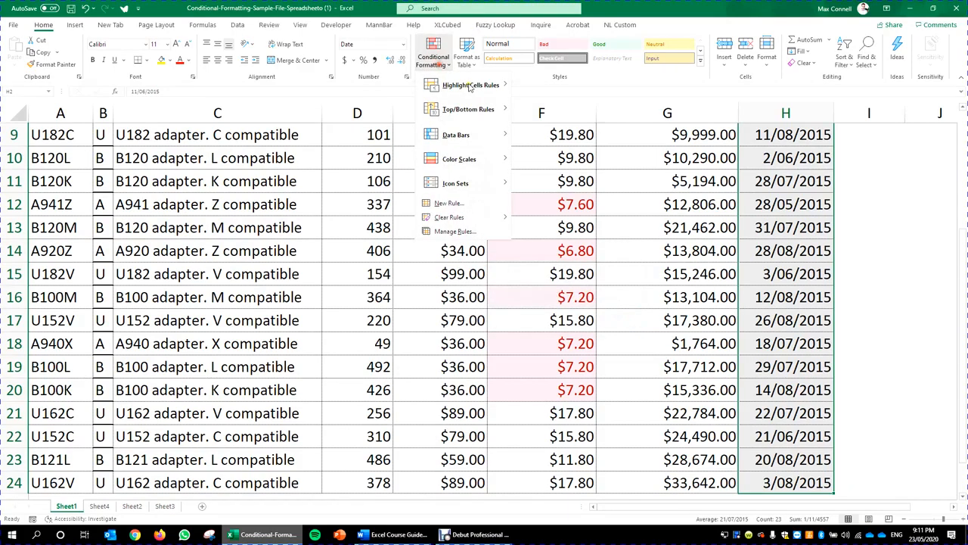
pyautogui.moveTo(469, 85)
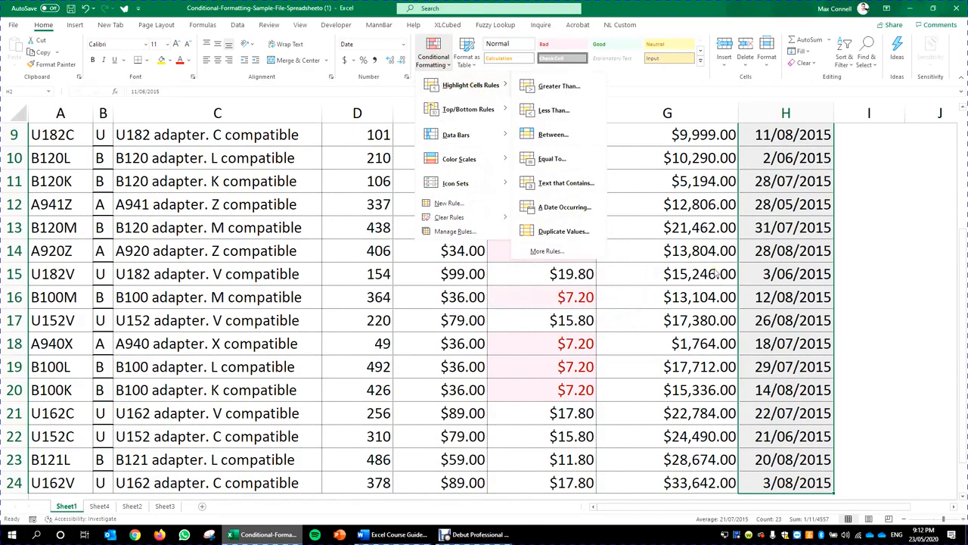
pyautogui.click(564, 231)
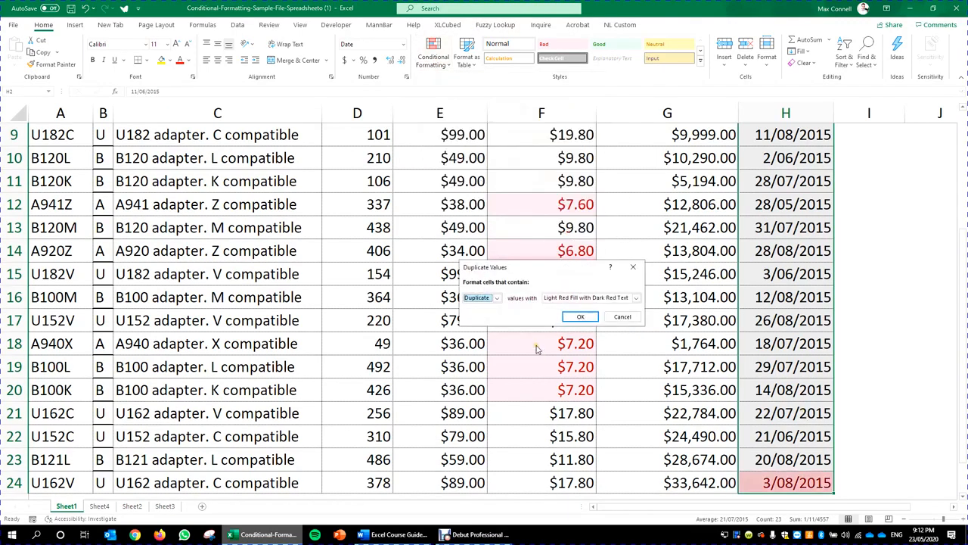
pyautogui.click(564, 318)
pyautogui.scroll(-5, 719, 346)
pyautogui.scroll(8, 704, 227)
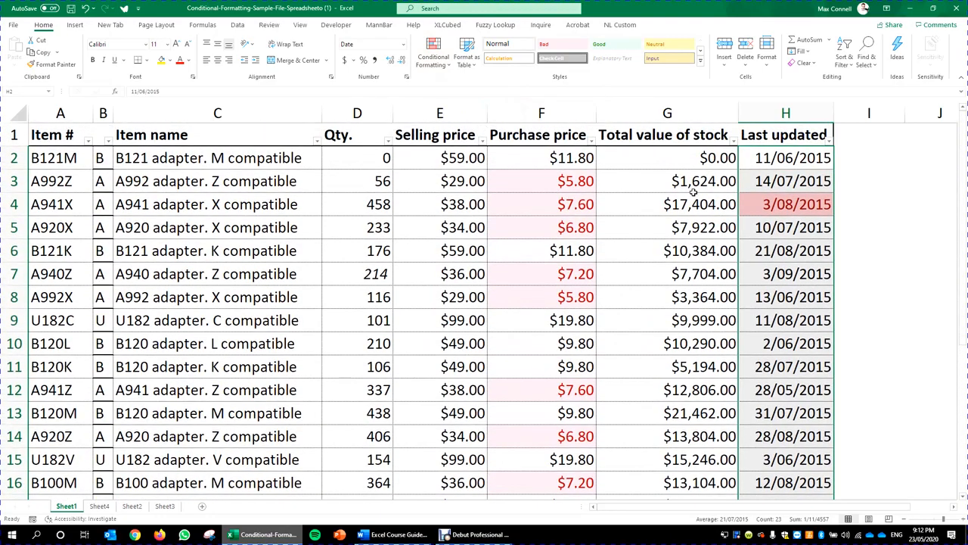
# Highlight the top 10% of the Total value of stock values with Light Red Fill with Dark Red Text.
pyautogui.click(669, 157)
pyautogui.hotkey('ctrl', 'shift', 'Down')
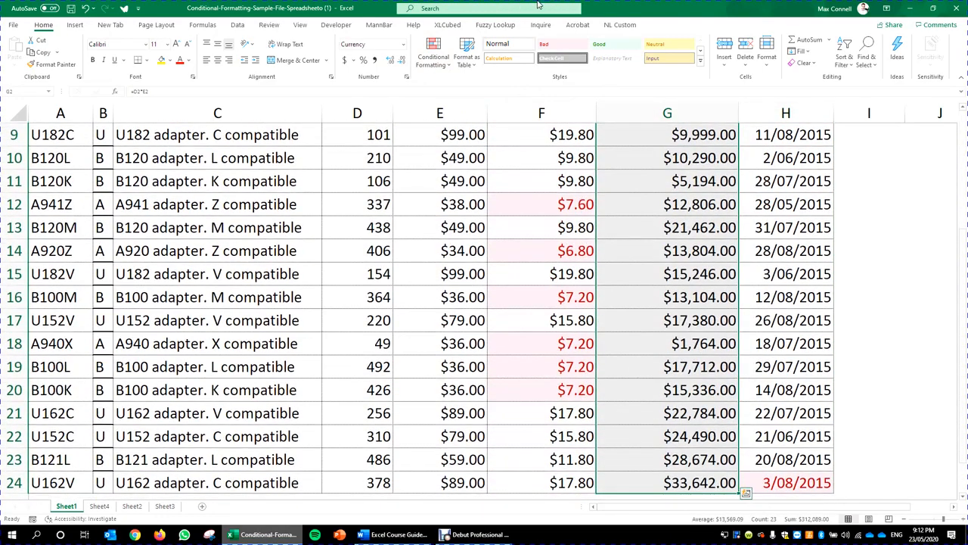
pyautogui.click(433, 55)
pyautogui.moveTo(472, 112)
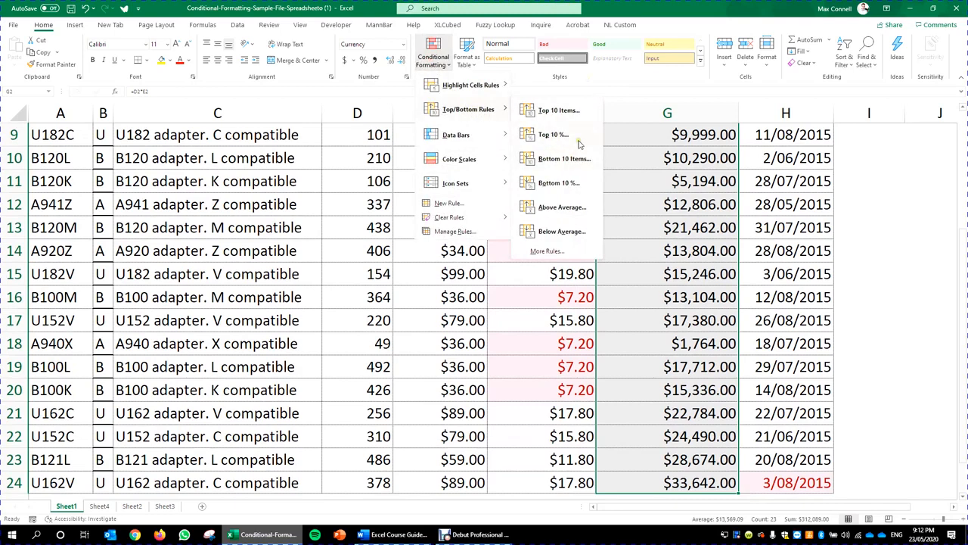
pyautogui.click(556, 135)
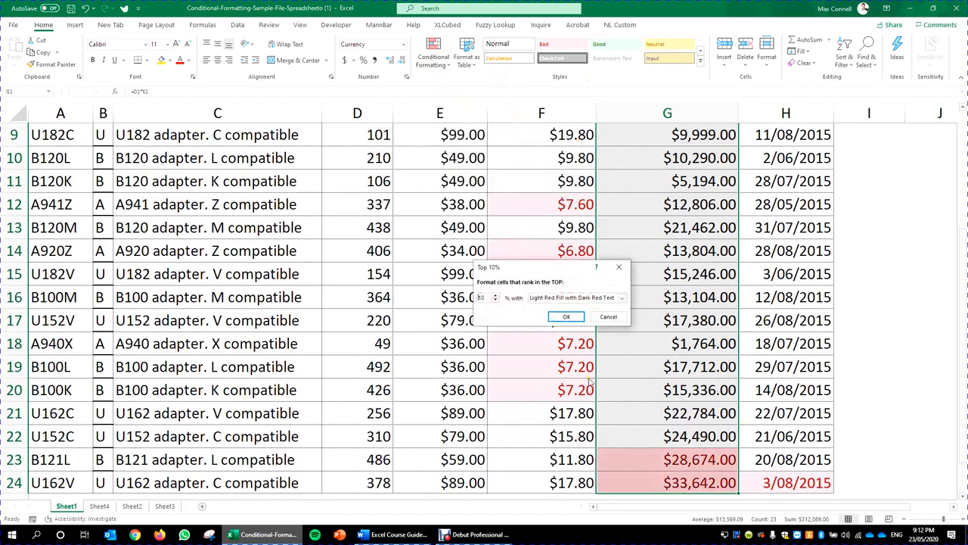
pyautogui.click(566, 317)
# Examine which cells are highlighted across all rows of the stock table, especially in the Total value of stock column.
pyautogui.scroll(-4, 681, 359)
pyautogui.scroll(7, 681, 359)
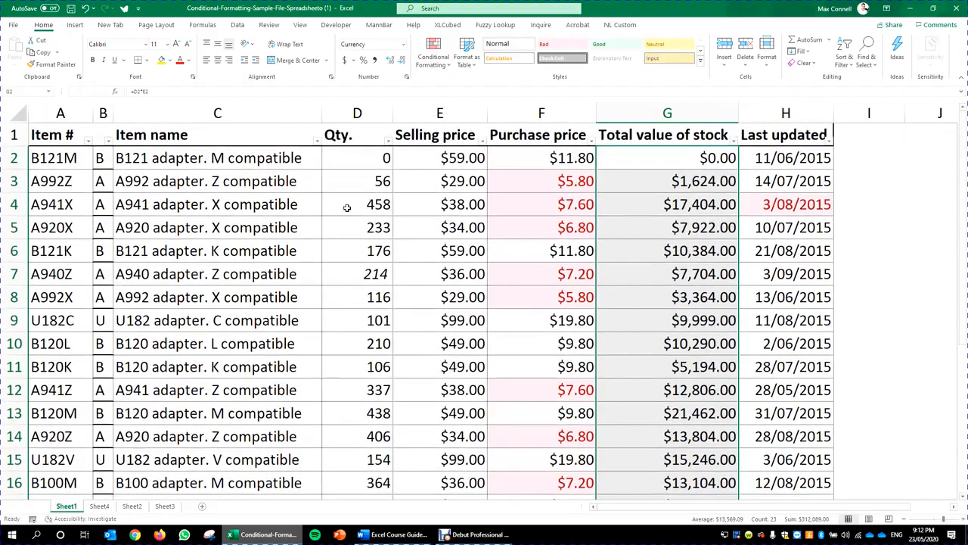
pyautogui.scroll(-4, 627, 305)
pyautogui.scroll(4, 640, 320)
pyautogui.click(647, 322)
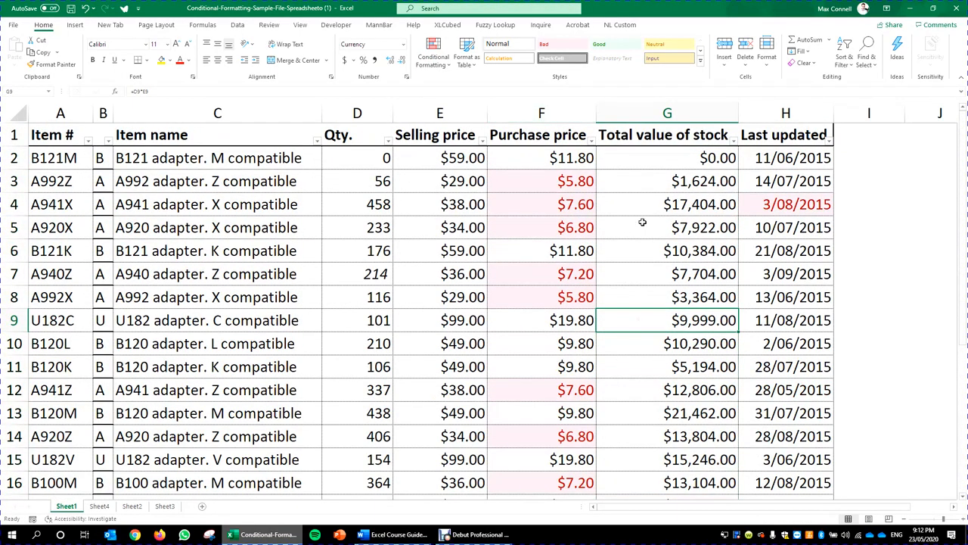
pyautogui.scroll(-6, 642, 221)
pyautogui.scroll(6, 693, 324)
pyautogui.scroll(-4, 722, 174)
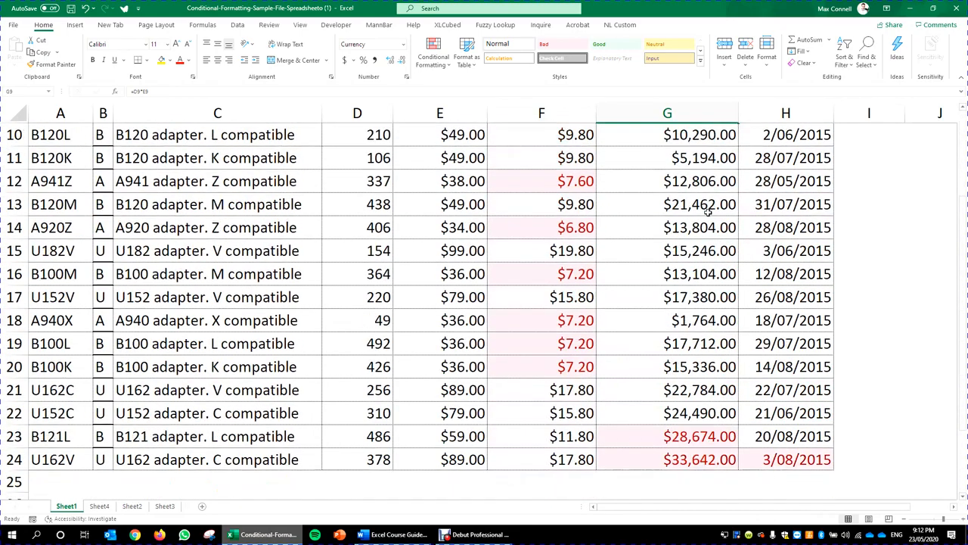
pyautogui.scroll(4, 718, 287)
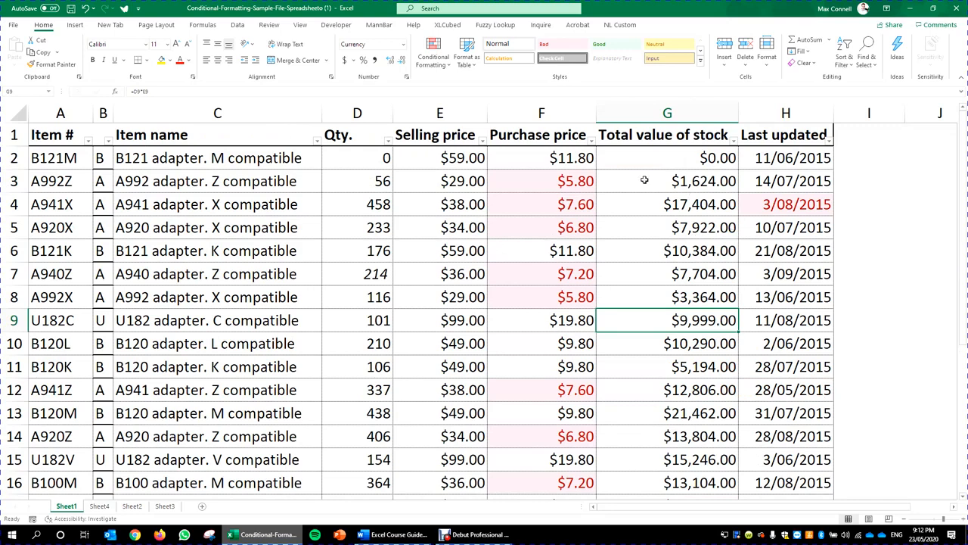
# Sort the stock table by cell color in the Purchase price column, placing the light red cells first.
pyautogui.click(591, 140)
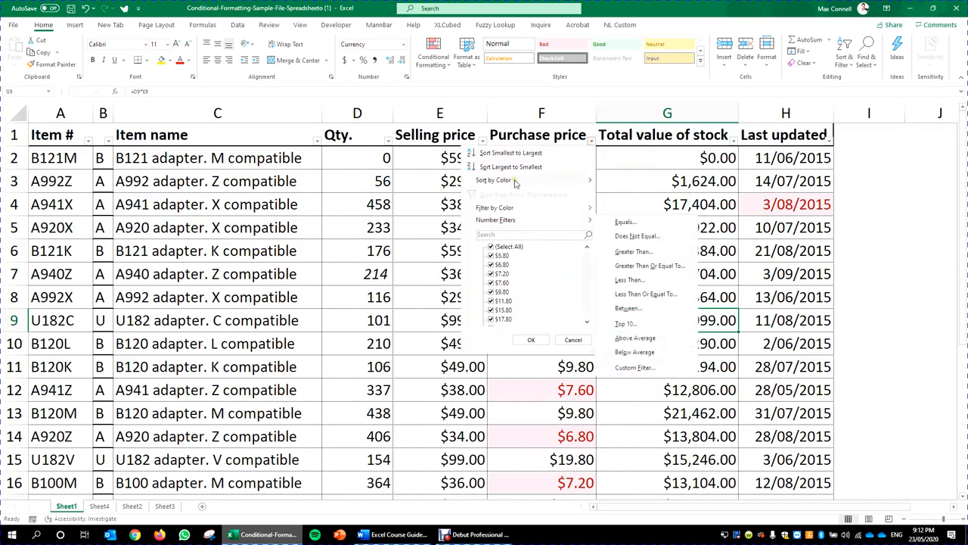
pyautogui.moveTo(515, 183)
pyautogui.click(649, 196)
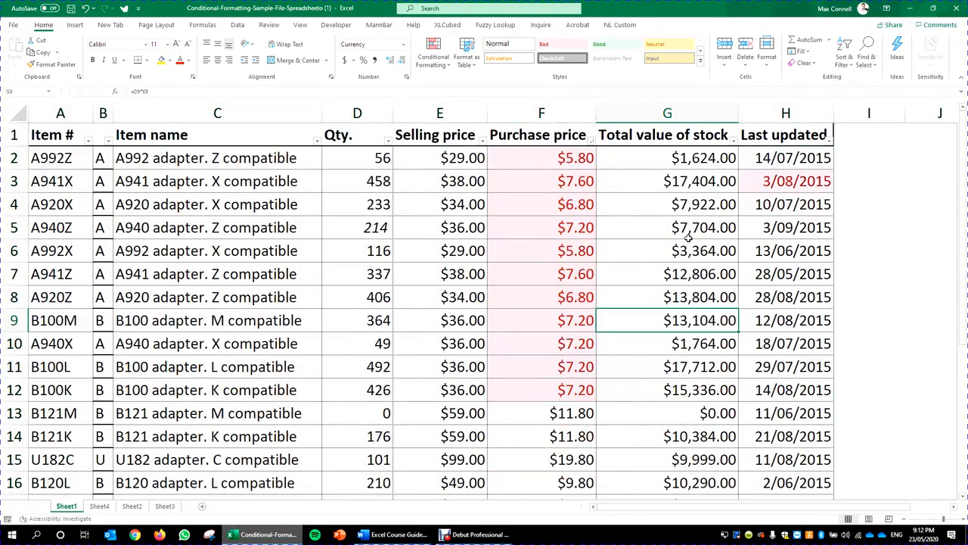
pyautogui.moveTo(529, 152); pyautogui.dragTo(560, 390)
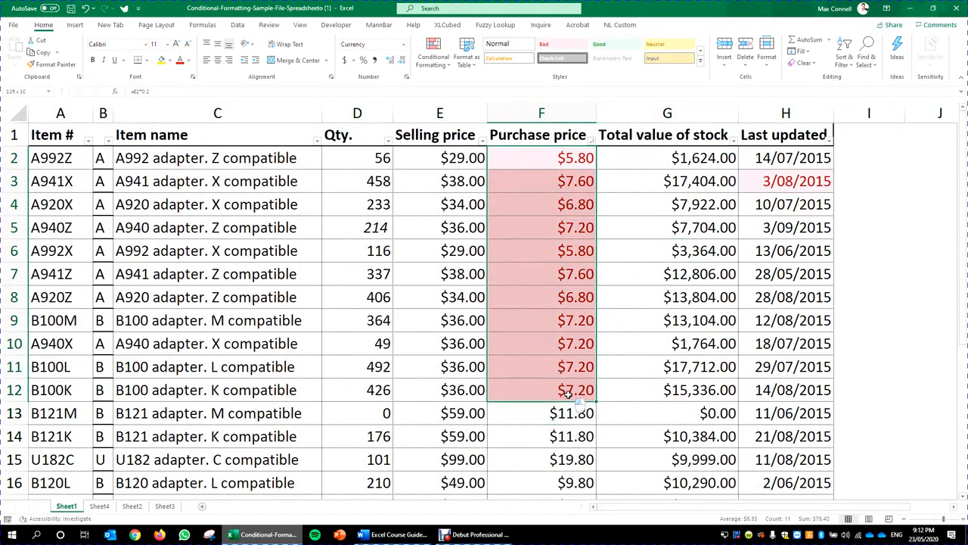
pyautogui.scroll(-8, 560, 296)
pyautogui.scroll(6, 561, 276)
pyautogui.moveTo(562, 274); pyautogui.dragTo(583, 453)
pyautogui.scroll(3, 587, 447)
pyautogui.click(609, 199)
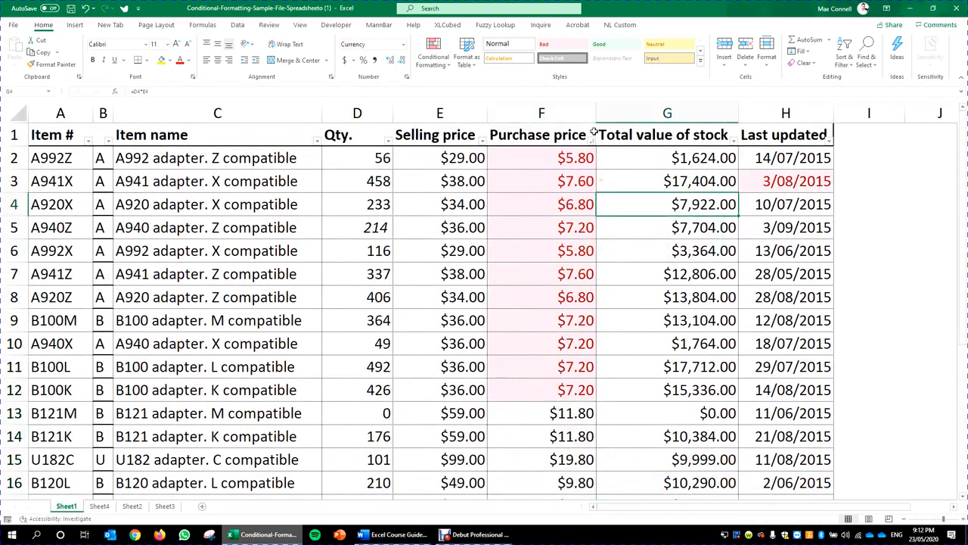
# Filter the Purchase price column by the light red cell color.
pyautogui.click(591, 141)
pyautogui.moveTo(500, 214)
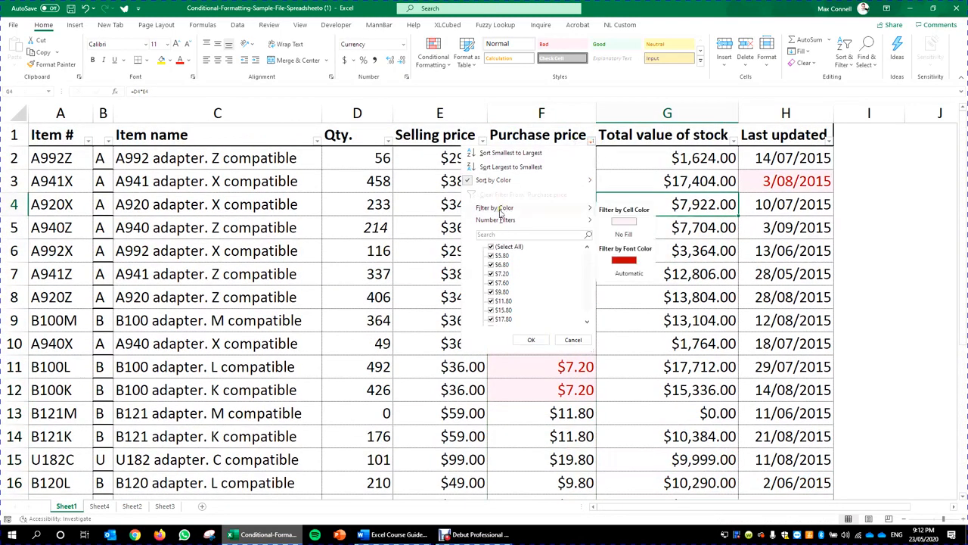
pyautogui.click(626, 222)
pyautogui.click(515, 268)
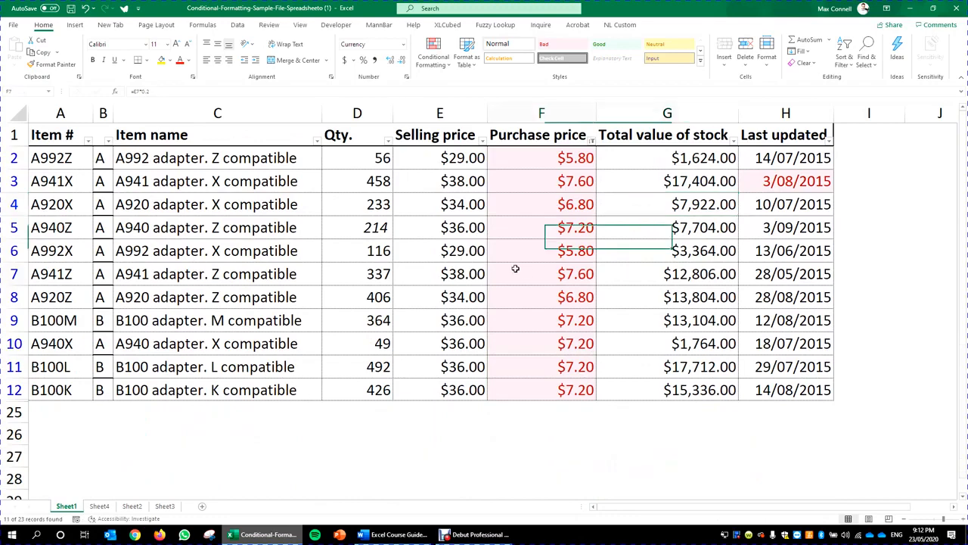
pyautogui.click(538, 156)
pyautogui.moveTo(540, 180); pyautogui.dragTo(33, 394)
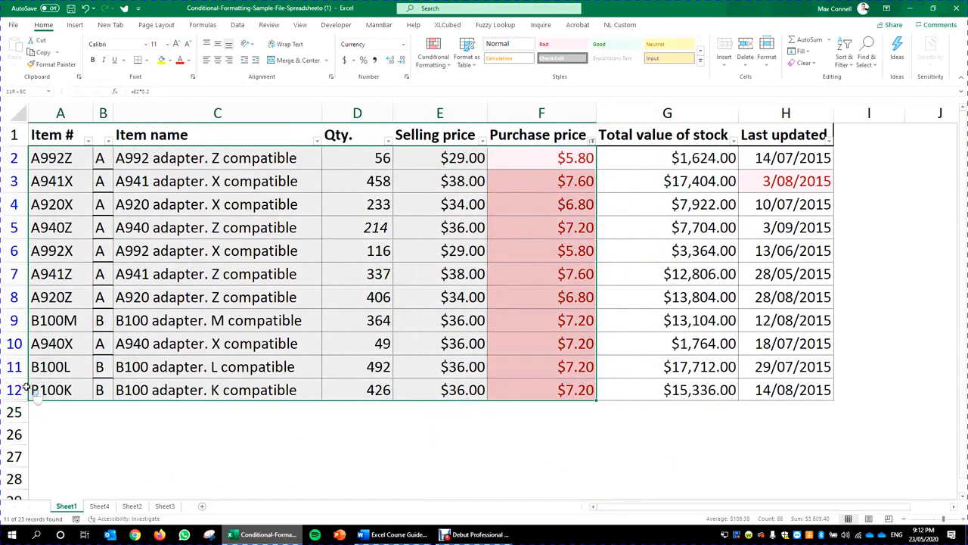
pyautogui.click(534, 209)
# Filter the Purchase price column to cells with no fill and select the filtered prices.
pyautogui.click(591, 141)
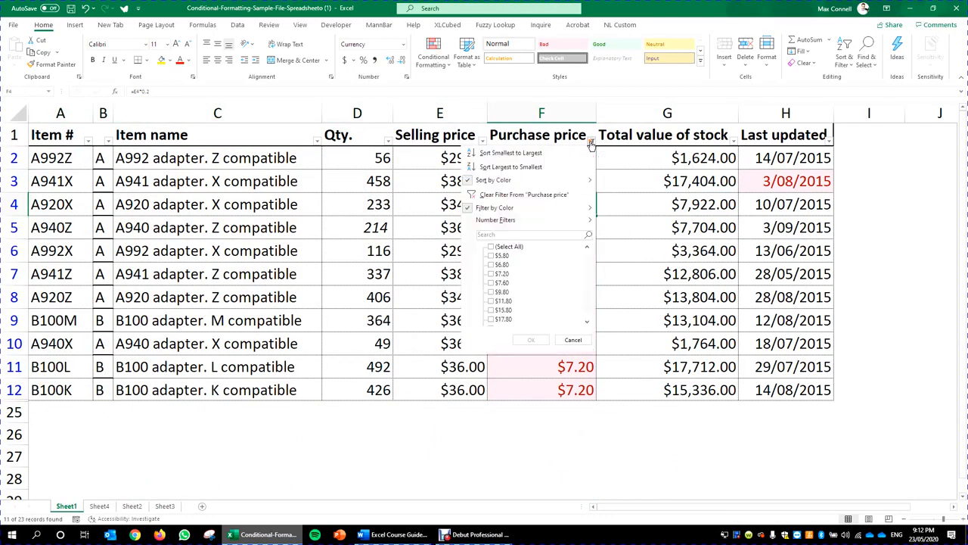
pyautogui.click(537, 207)
pyautogui.click(636, 234)
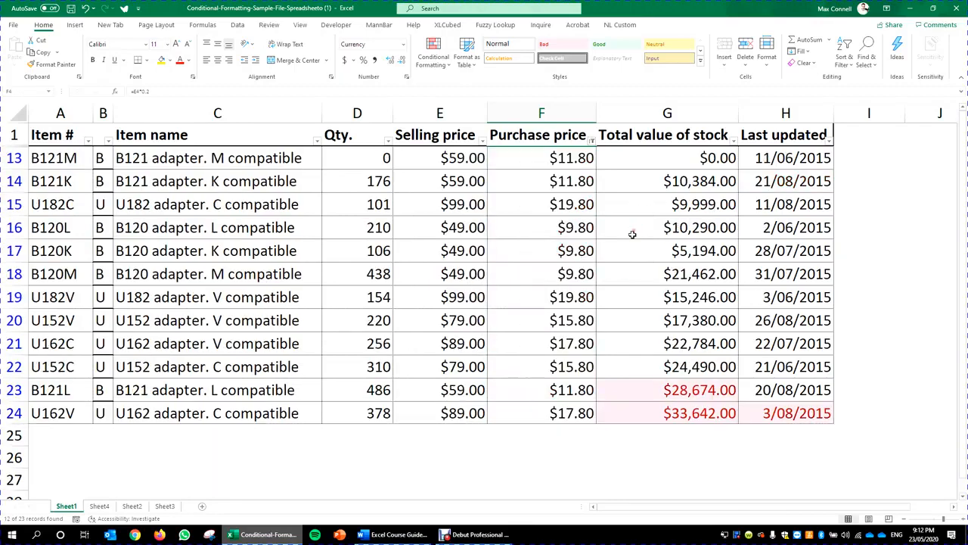
pyautogui.moveTo(560, 157); pyautogui.dragTo(557, 414)
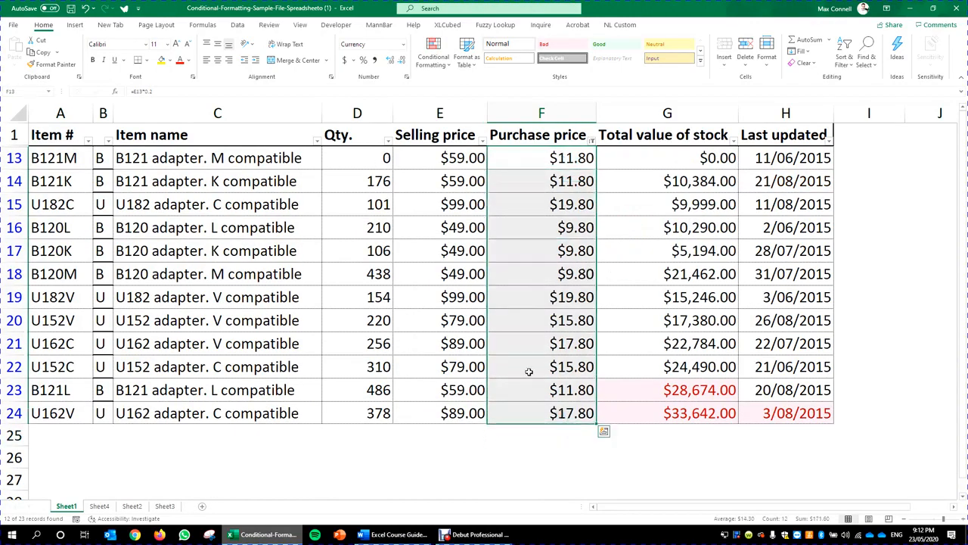
# Switch the Purchase price column's color filter back to the light red cell color.
pyautogui.click(593, 141)
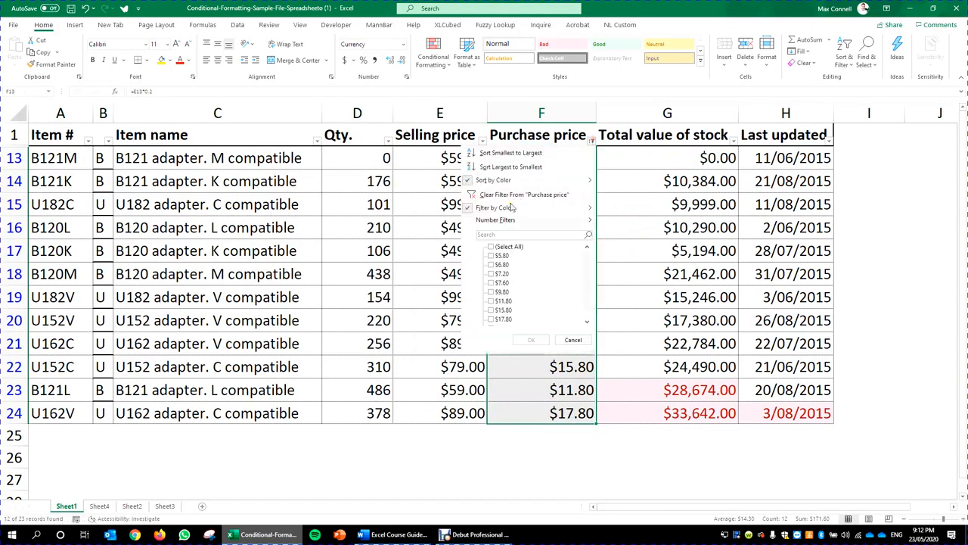
pyautogui.moveTo(509, 183)
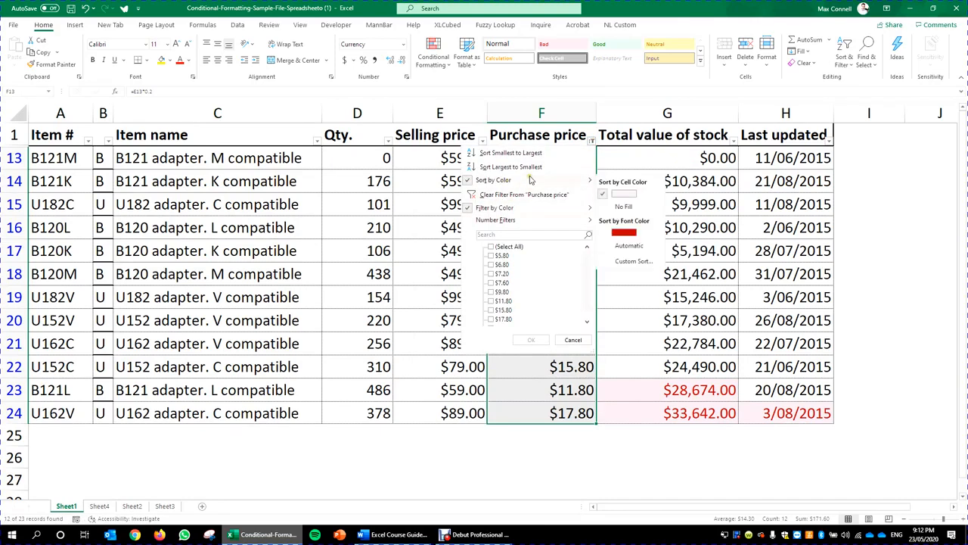
pyautogui.click(631, 193)
pyautogui.click(592, 140)
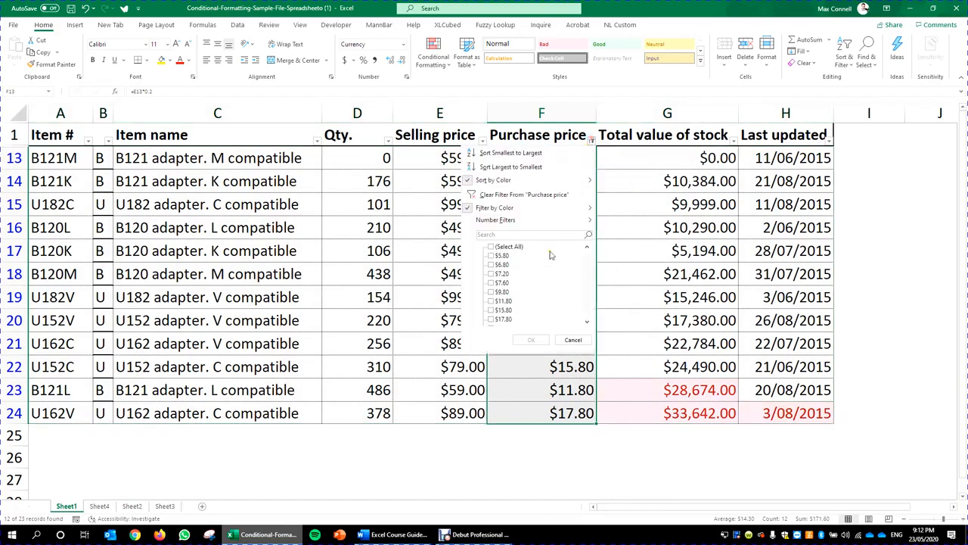
pyautogui.click(520, 207)
pyautogui.click(631, 222)
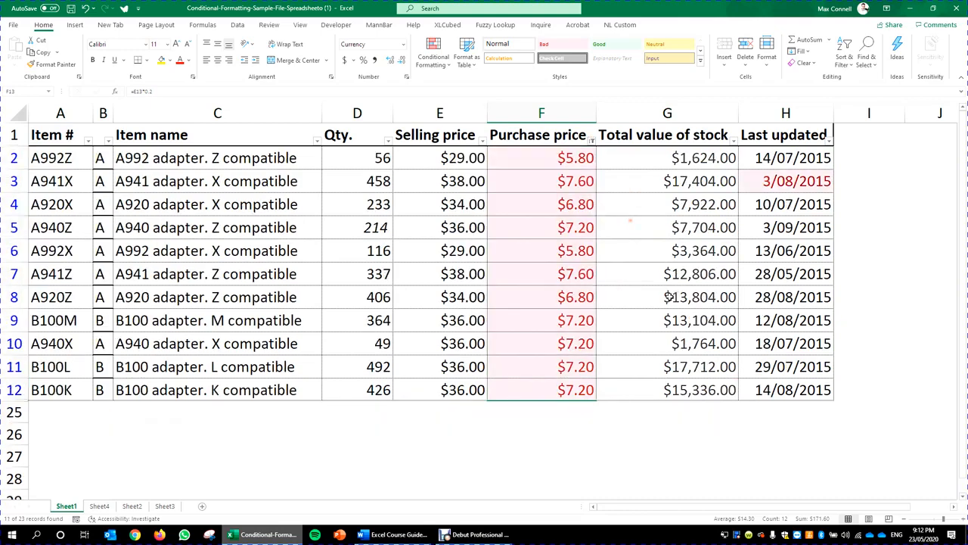
# Compare the highlighted Purchase price cells with the highlighted date in the Last updated column of the filtered rows.
pyautogui.click(694, 204)
pyautogui.moveTo(559, 181); pyautogui.dragTo(575, 366)
pyautogui.click(784, 251)
pyautogui.click(715, 214)
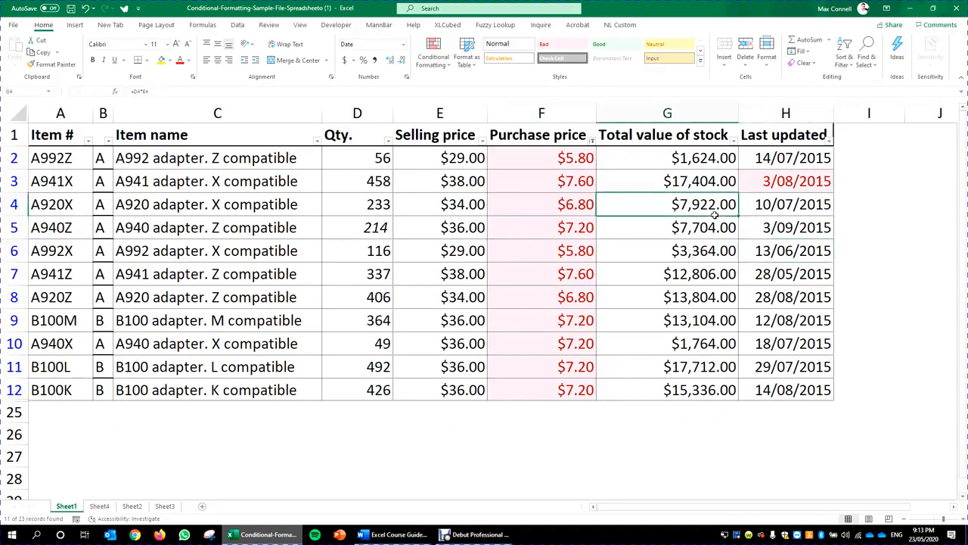
pyautogui.moveTo(548, 189); pyautogui.dragTo(795, 181)
pyautogui.click(800, 183)
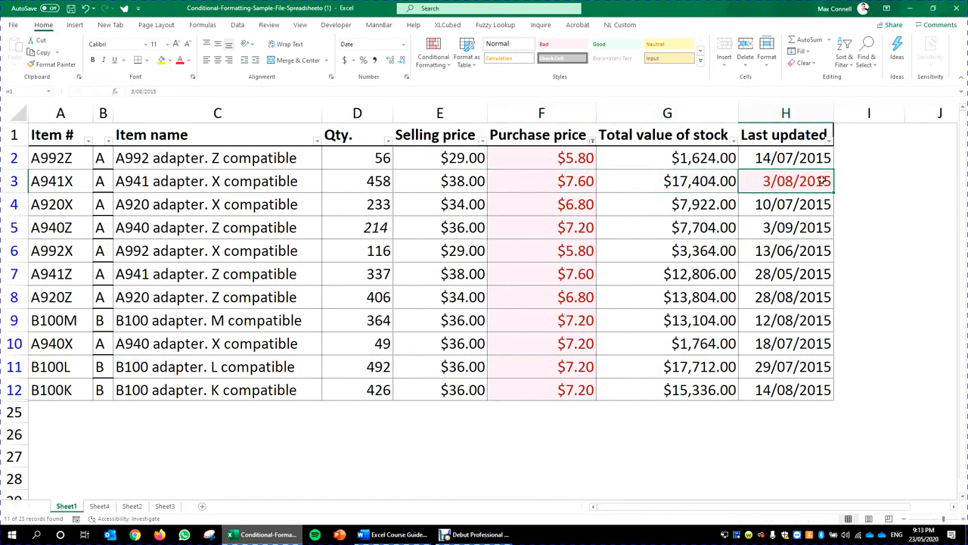
pyautogui.moveTo(549, 159); pyautogui.dragTo(566, 385)
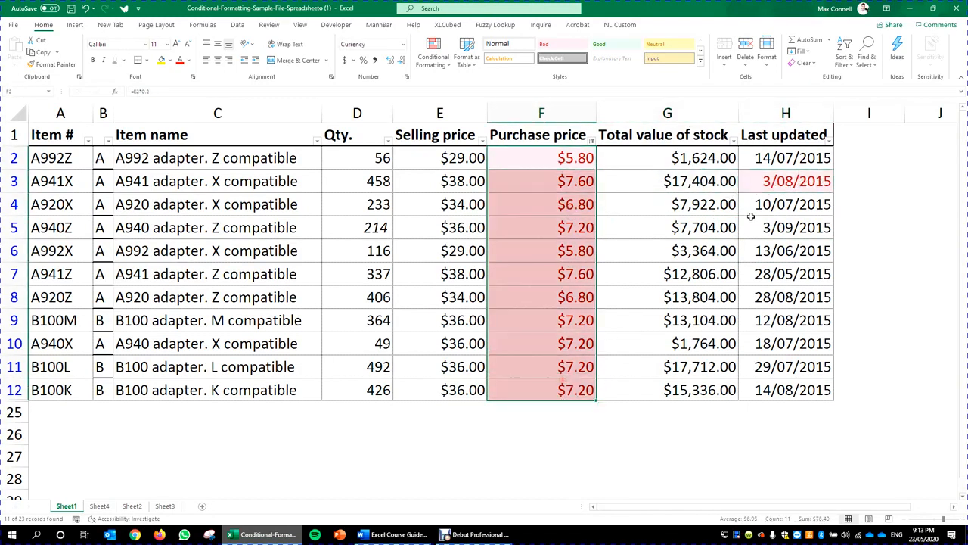
pyautogui.click(794, 160)
pyautogui.click(818, 204)
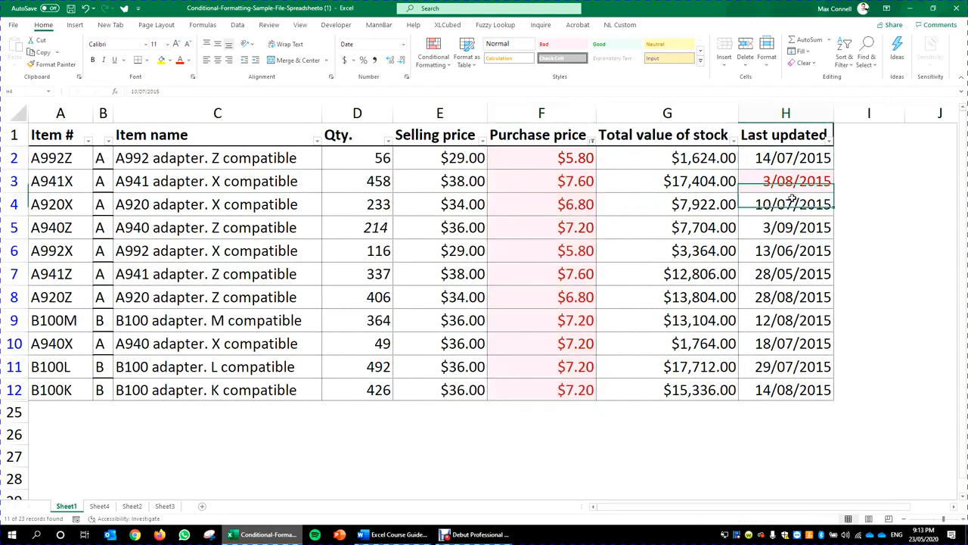
# Filter the Last updated column by the light red cell color as well, and review the matching row.
pyautogui.click(830, 142)
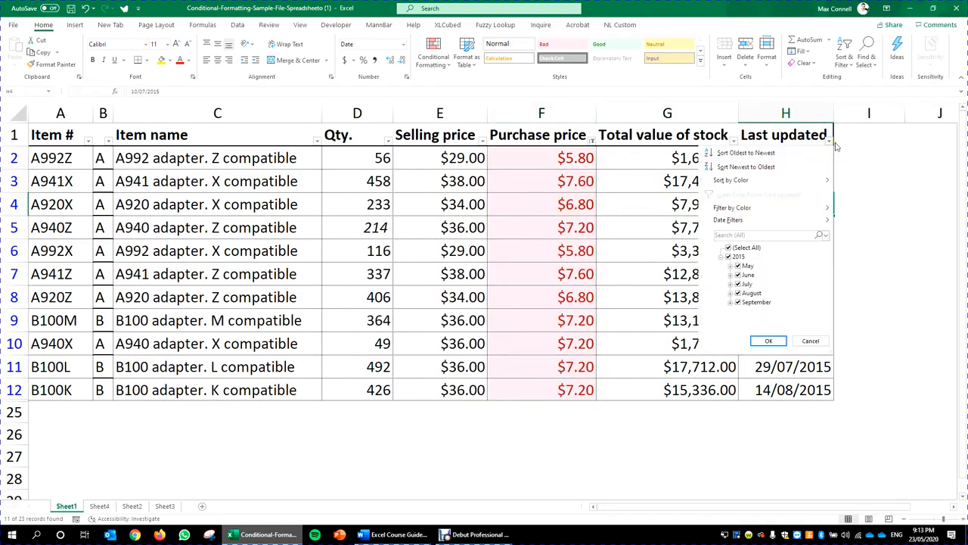
pyautogui.moveTo(756, 216)
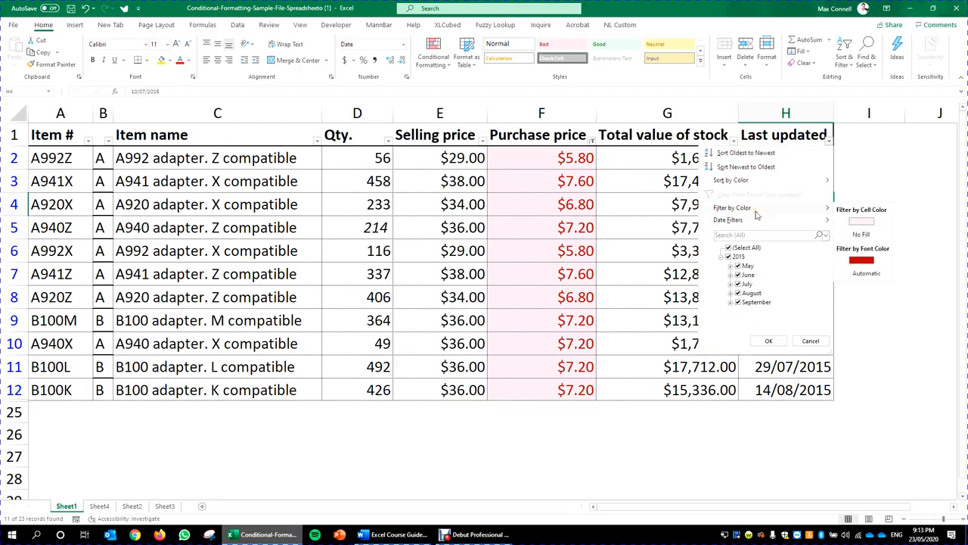
pyautogui.click(852, 220)
pyautogui.click(852, 268)
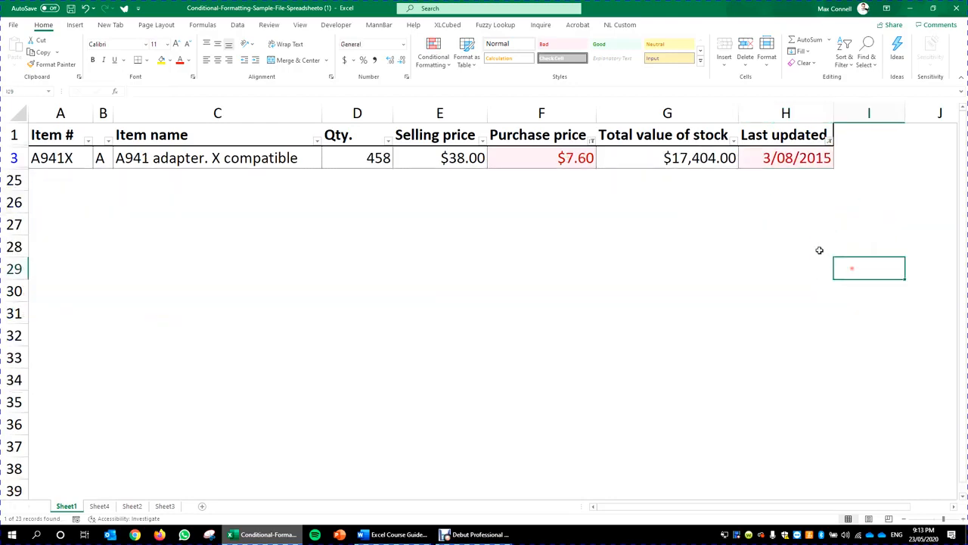
pyautogui.moveTo(817, 166); pyautogui.dragTo(37, 158)
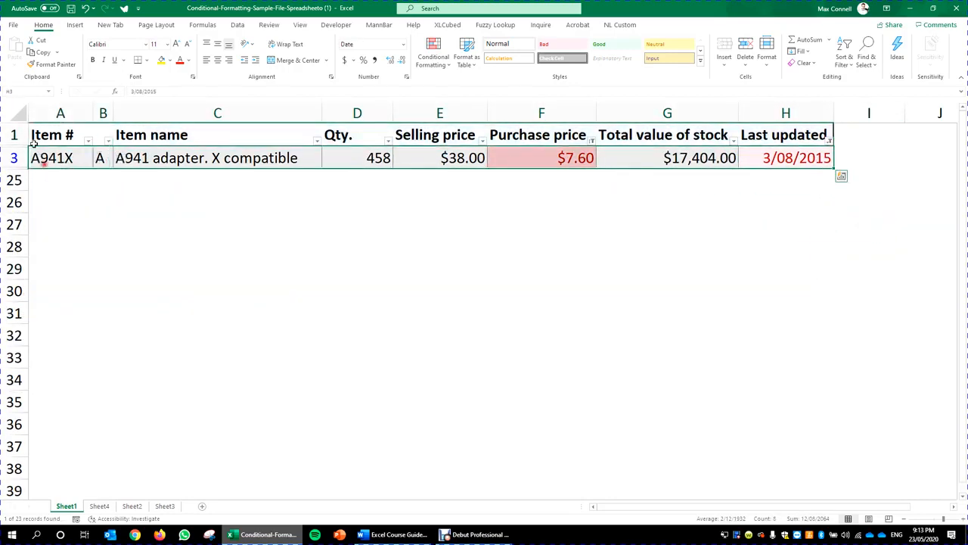
pyautogui.click(478, 261)
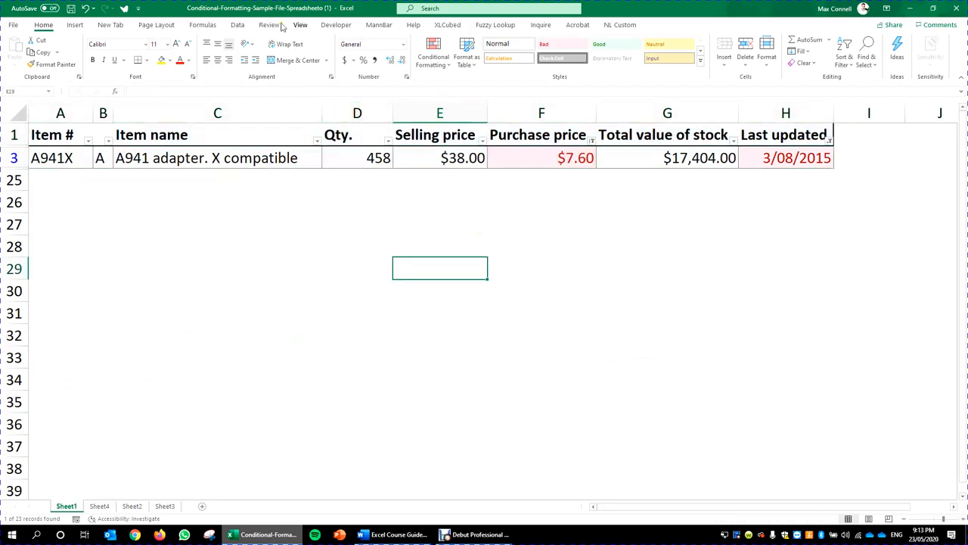
# Clear all filters from the stock table and check the rows down to its end.
pyautogui.click(238, 25)
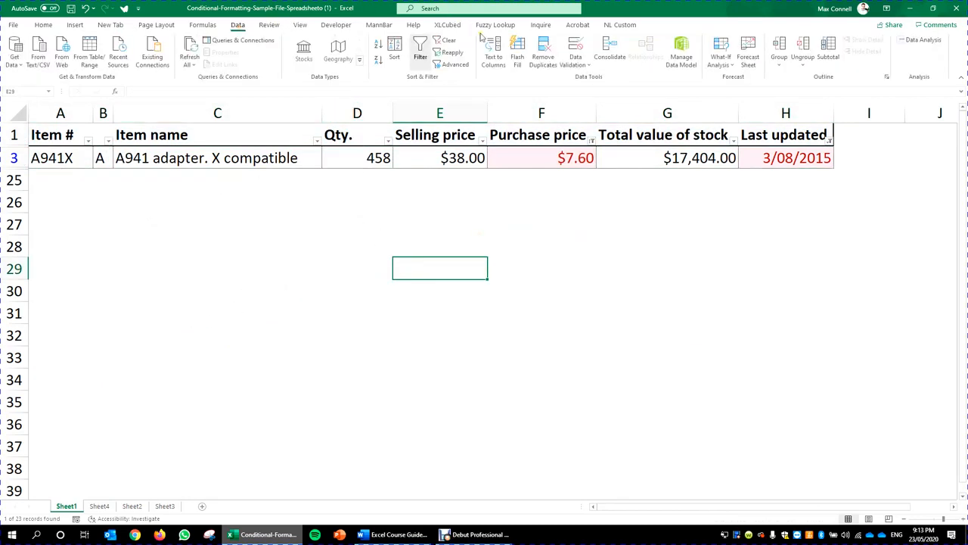
pyautogui.click(446, 41)
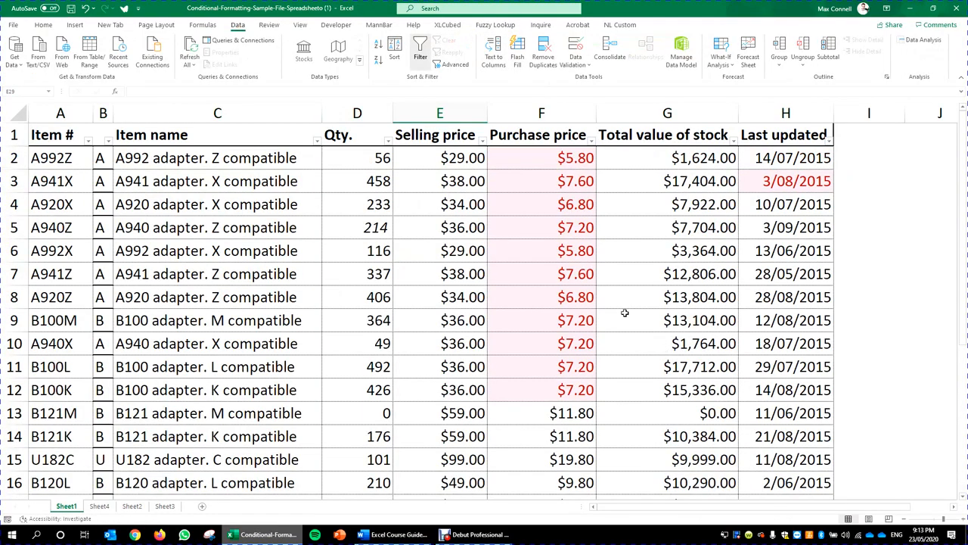
pyautogui.click(566, 218)
pyautogui.click(656, 258)
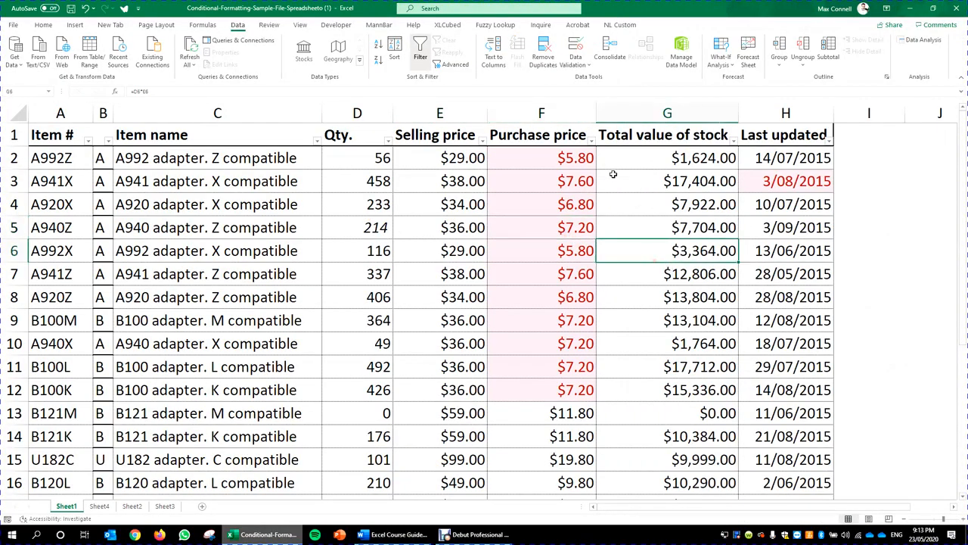
pyautogui.scroll(-5, 600, 201)
pyautogui.click(577, 391)
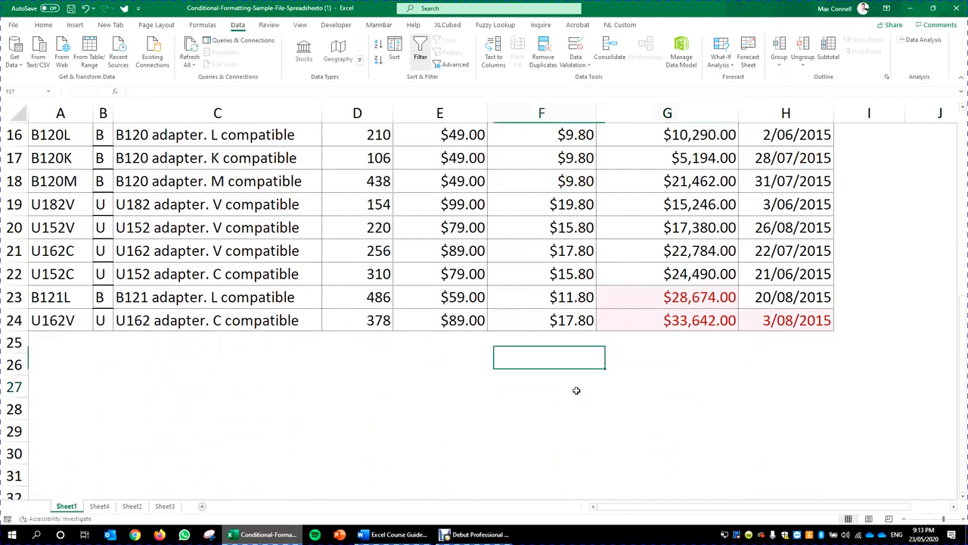
# Enter the label "Total" in cell C26, below the stock table's Item name column.
pyautogui.scroll(5, 606, 294)
pyautogui.keyDown('ctrl'); pyautogui.scroll(-4, 606, 294); pyautogui.keyUp('ctrl')
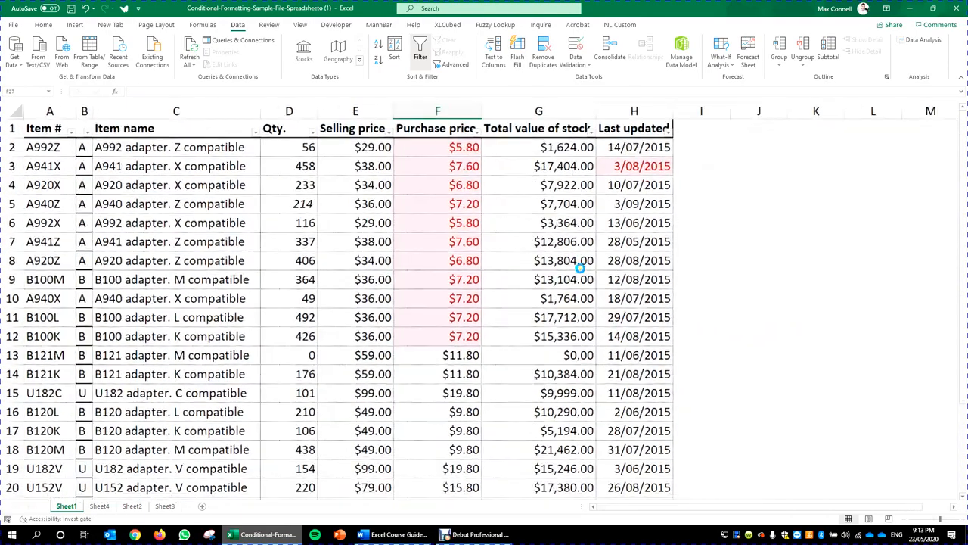
pyautogui.scroll(-2, 304, 362)
pyautogui.scroll(-3, 303, 362)
pyautogui.click(403, 293)
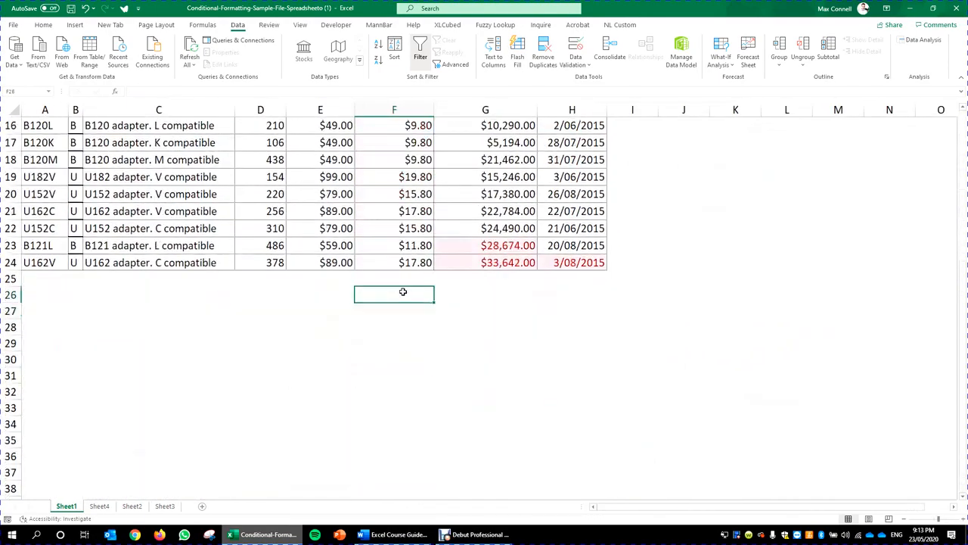
pyautogui.click(164, 309)
pyautogui.click(163, 297)
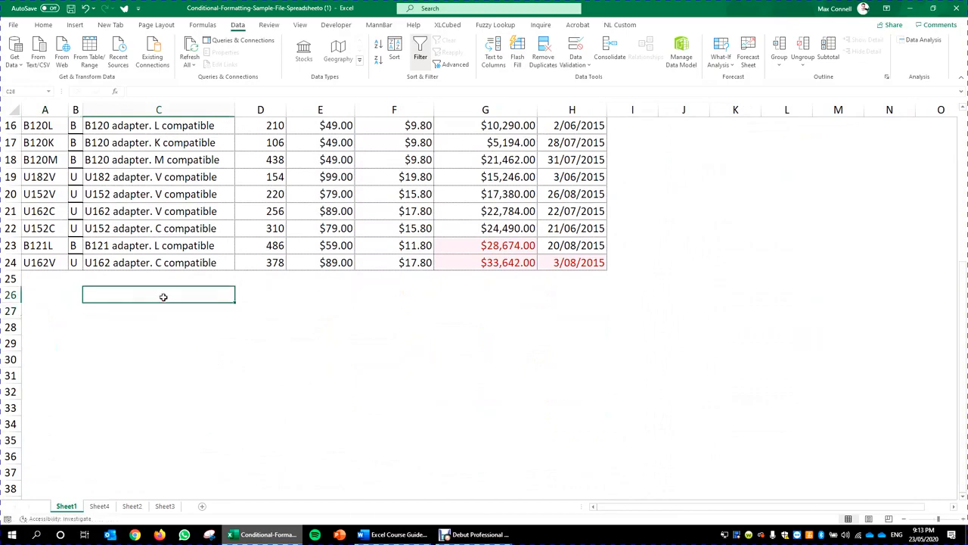
pyautogui.write('Total')
pyautogui.press('Tab')
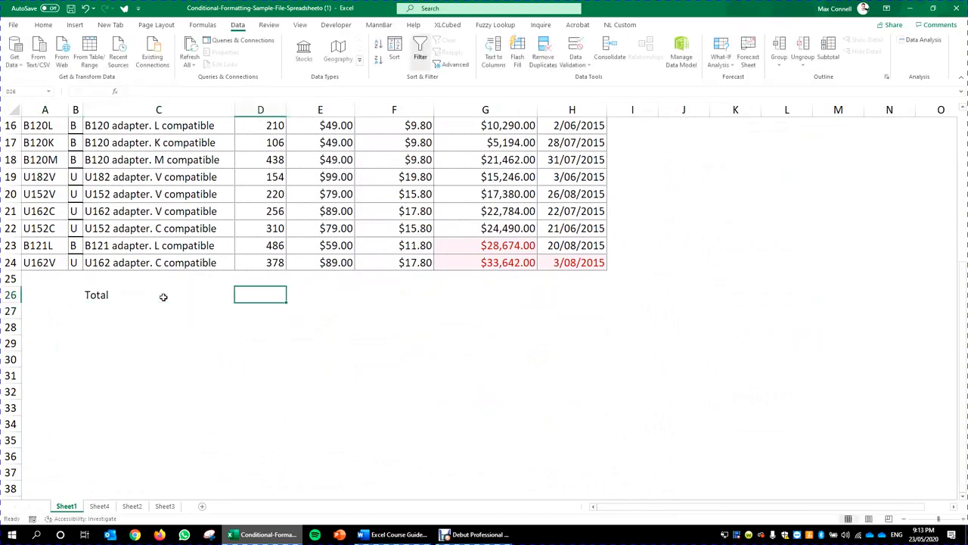
# Enter an AutoSum formula, =SUM(D2:D24), in cell D25 directly beneath the Qty. column.
pyautogui.hotkey('shift', 'Right')
pyautogui.hotkey('shift', 'Right')
pyautogui.hotkey('shift', 'Right')
pyautogui.hotkey('shift', 'Right')
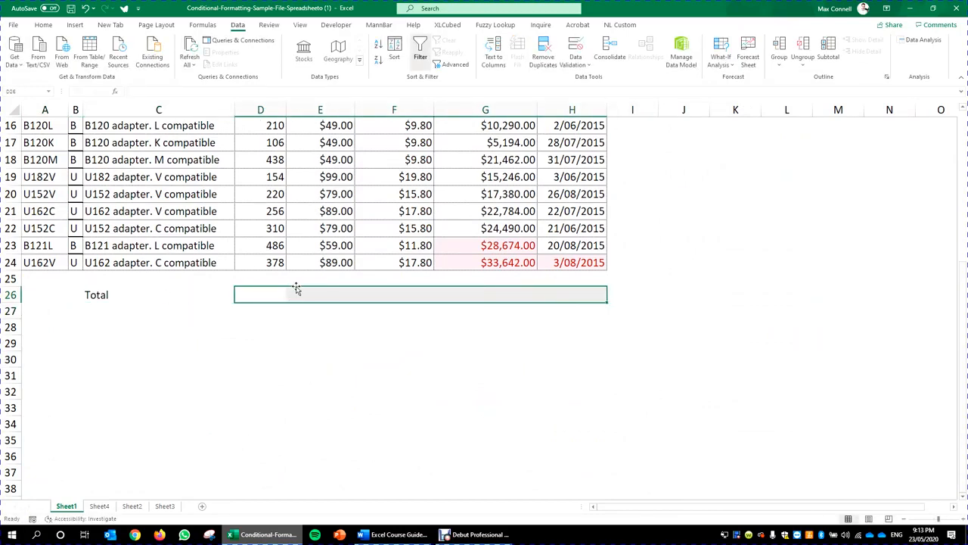
pyautogui.moveTo(296, 288); pyautogui.dragTo(292, 283)
pyautogui.click(139, 301)
pyautogui.click(280, 276)
pyautogui.hotkey('alt', '=')
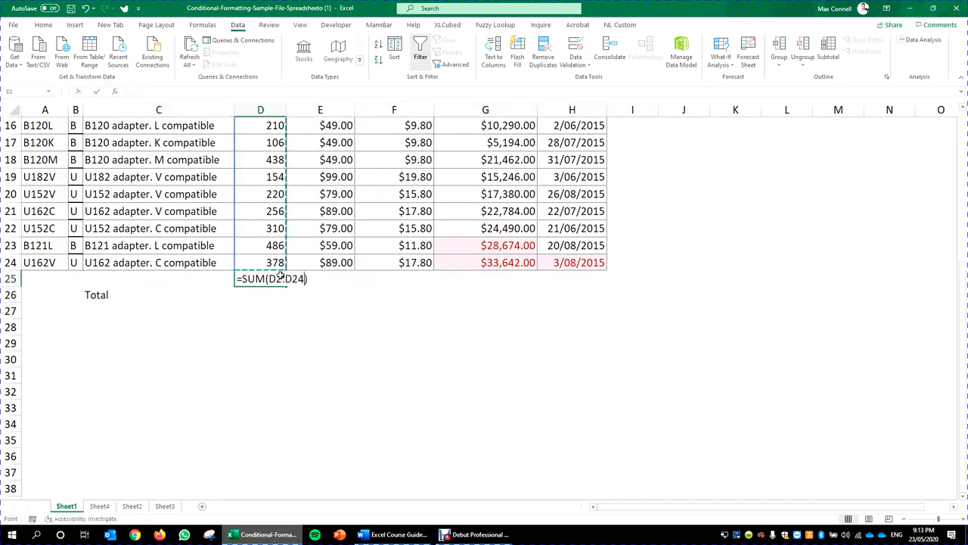
pyautogui.hotkey('alt', '=')
# Copy the D25 sum across the row to H25 and delete the sum under Last updated.
pyautogui.hotkey('ctrl', 'c')
pyautogui.moveTo(281, 276); pyautogui.dragTo(582, 278)
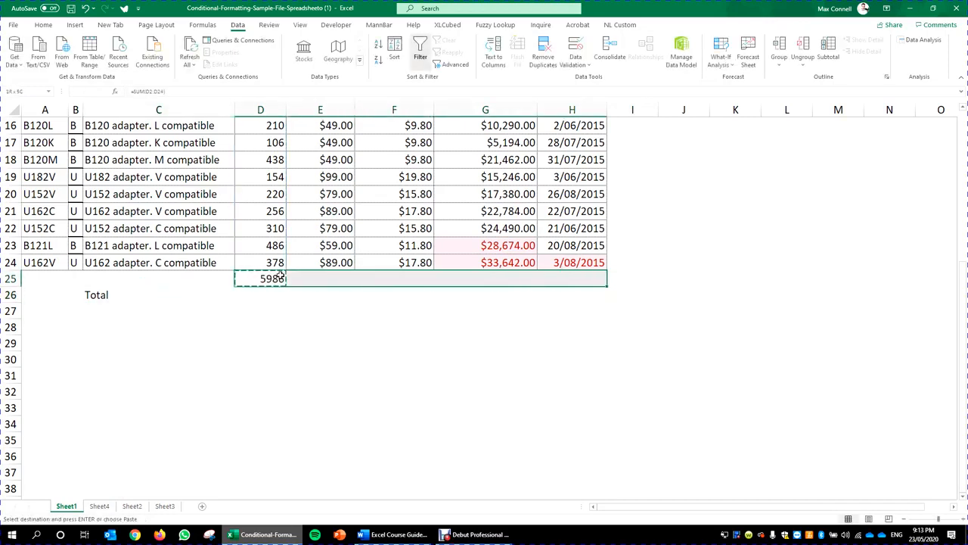
pyautogui.hotkey('ctrl', 'v')
pyautogui.press('Escape')
pyautogui.click(591, 280)
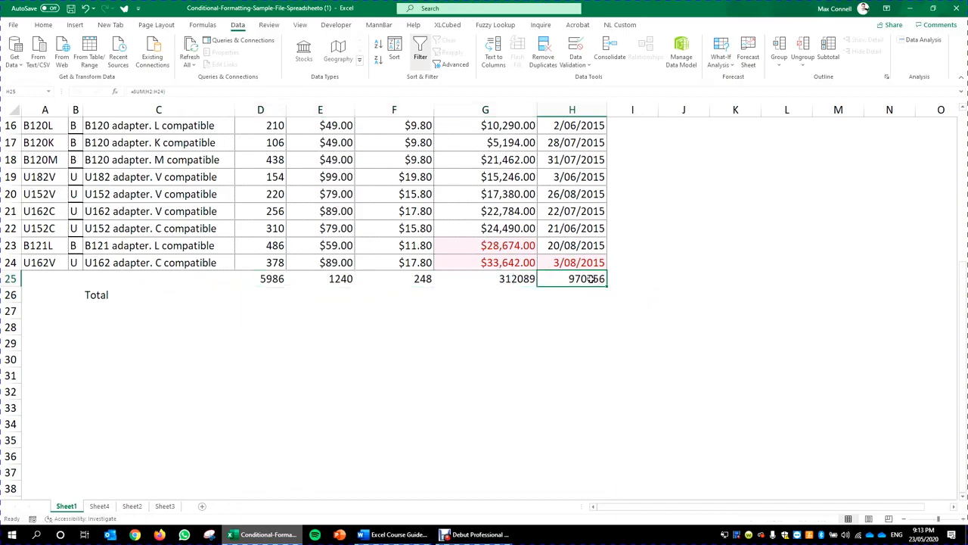
pyautogui.press('Delete')
# Copy the "Total" label from C26 into C25, beside the column sums.
pyautogui.click(210, 274)
pyautogui.click(123, 295)
pyautogui.hotkey('ctrl', 'c')
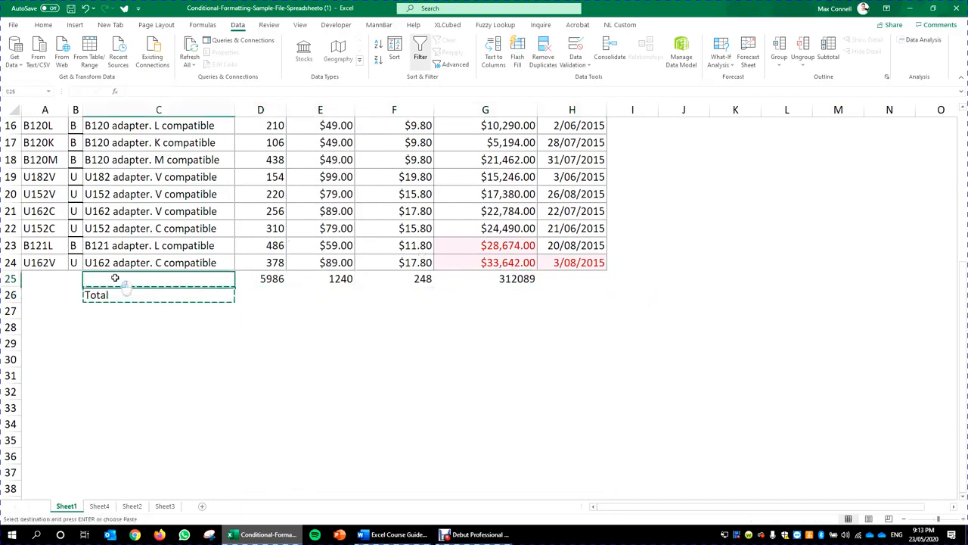
pyautogui.click(121, 278)
pyautogui.hotkey('ctrl', 'v')
# Turn off filtering for the stock table.
pyautogui.click(393, 327)
pyautogui.scroll(3, 393, 333)
pyautogui.click(425, 59)
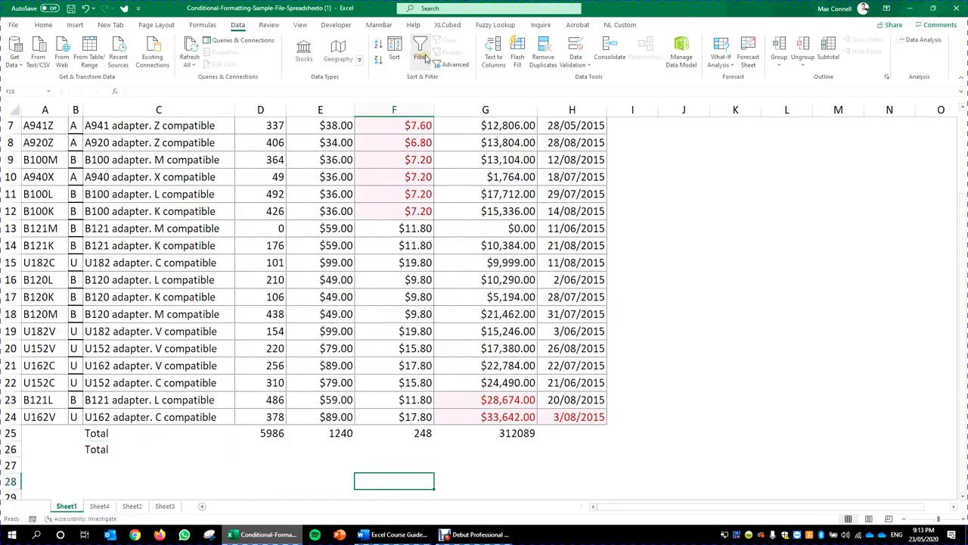
pyautogui.click(484, 298)
pyautogui.click(394, 331)
pyautogui.scroll(2, 249, 229)
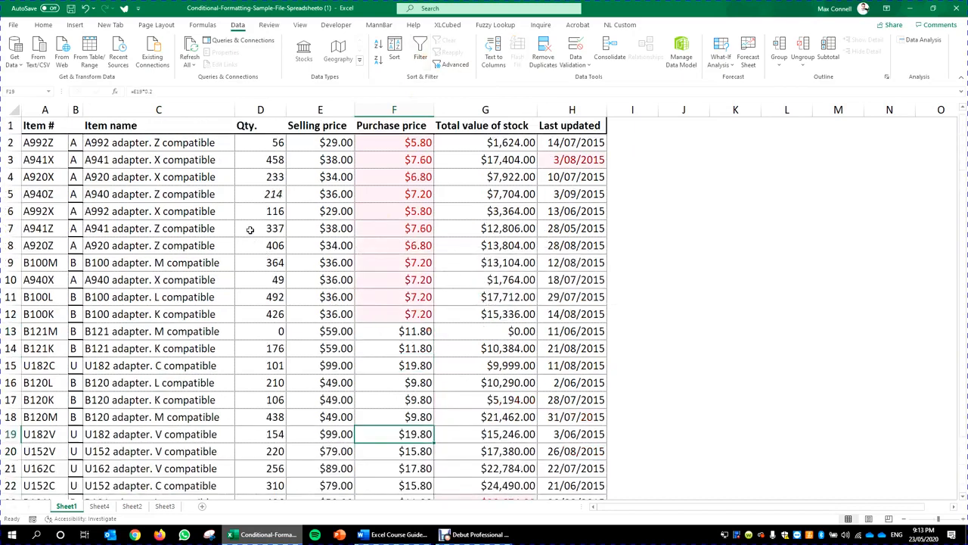
# Reapply the filter to the stock table's header row, A1:H1.
pyautogui.click(52, 127)
pyautogui.click(627, 149)
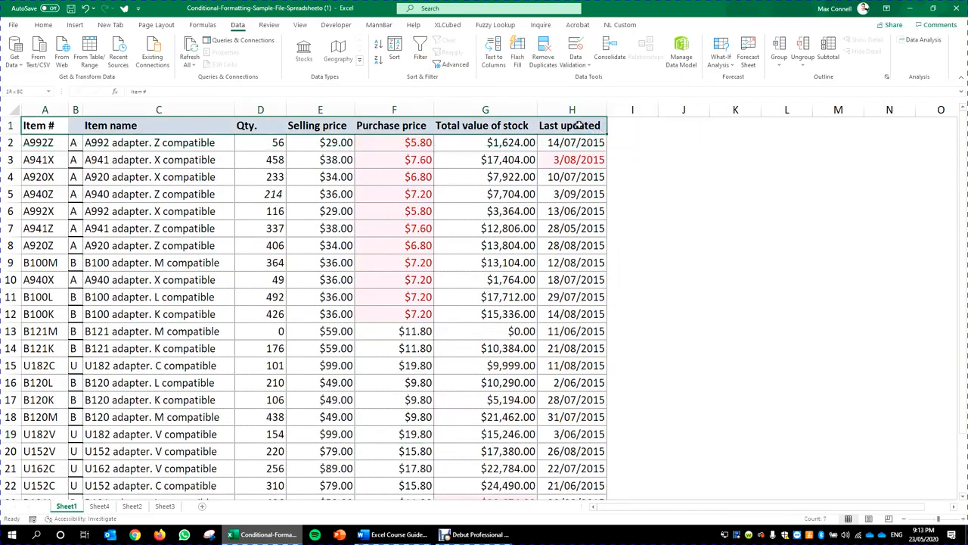
pyautogui.click(420, 52)
pyautogui.click(463, 206)
# Sort the stock table by Total value of stock from largest to smallest.
pyautogui.scroll(-8, 521, 264)
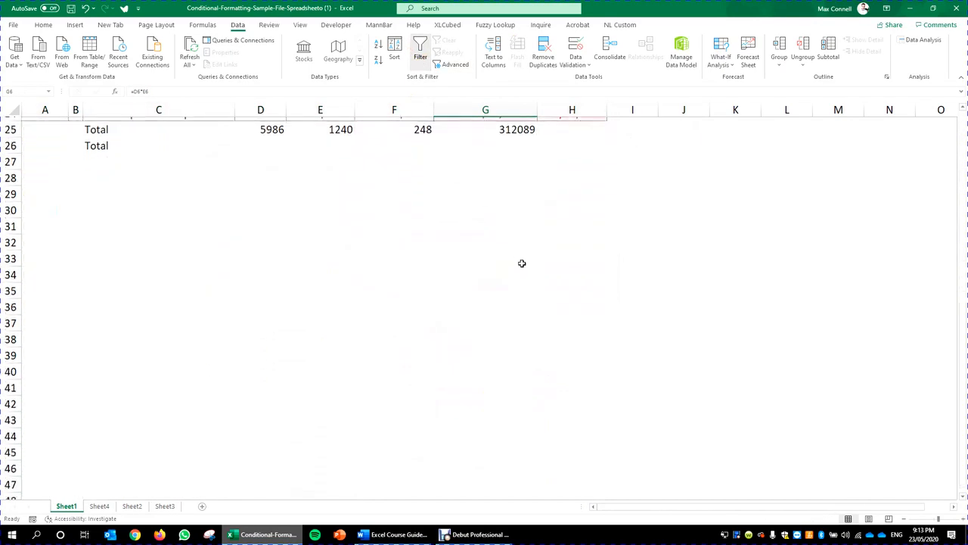
pyautogui.scroll(8, 521, 264)
pyautogui.click(538, 129)
pyautogui.click(533, 128)
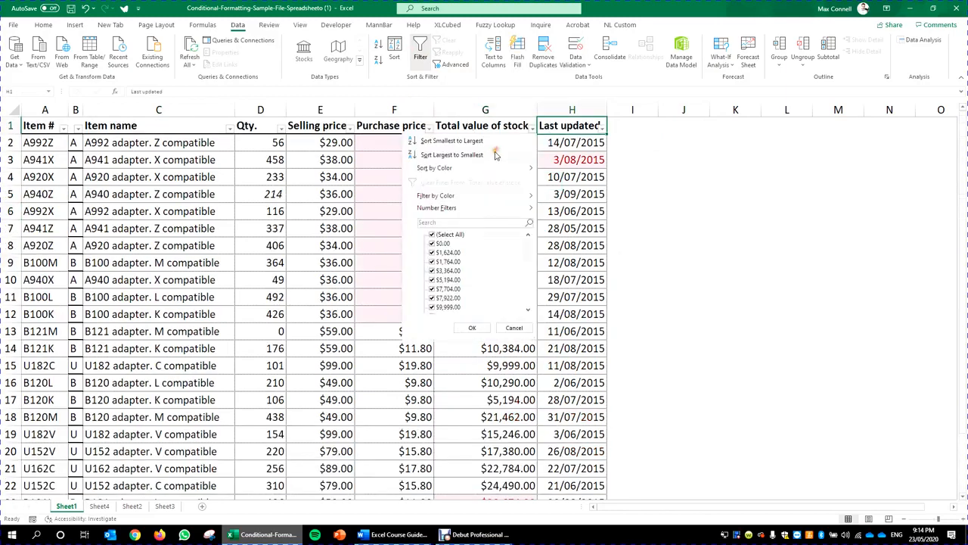
pyautogui.click(454, 153)
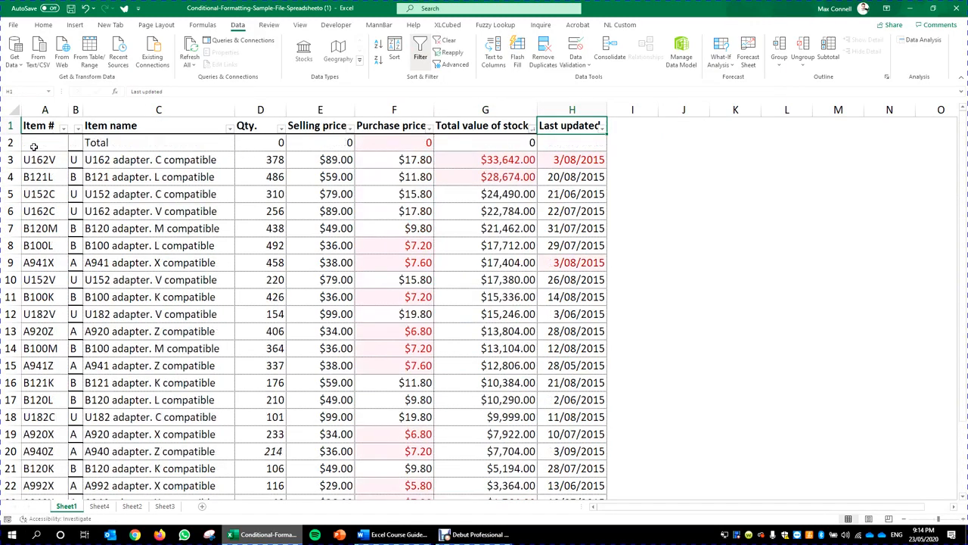
# Check where the Total row landed, and undo both the Total value of stock sort and the header row filter.
pyautogui.moveTo(34, 146); pyautogui.dragTo(582, 145)
pyautogui.scroll(-6, 226, 270)
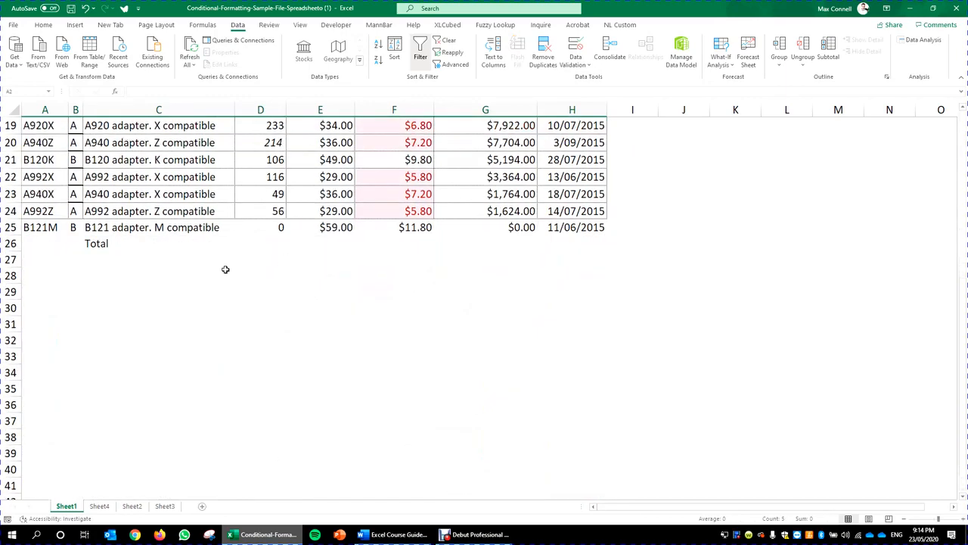
pyautogui.scroll(6, 319, 294)
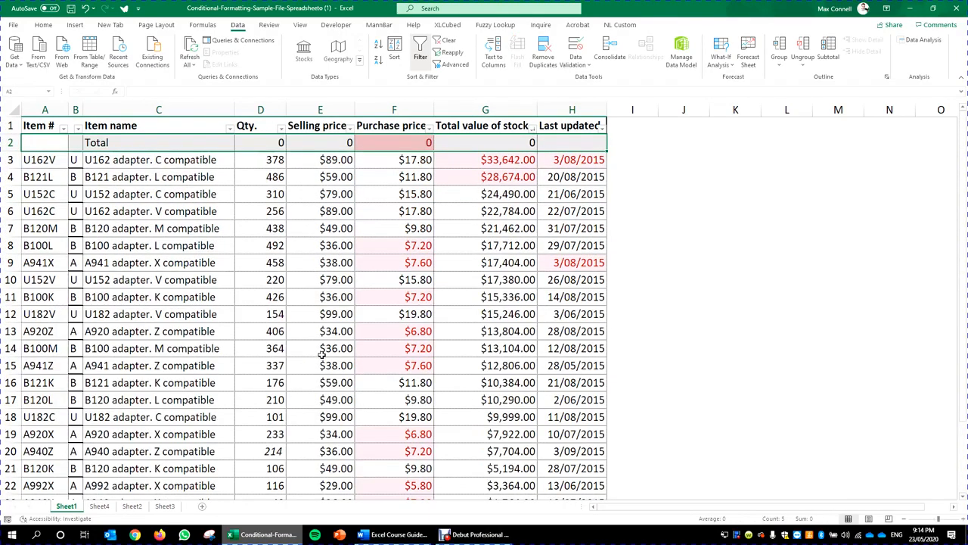
pyautogui.hotkey('ctrl', 'q')
pyautogui.hotkey('ctrl', 'z')
pyautogui.hotkey('ctrl', 'z')
pyautogui.scroll(-6, 338, 313)
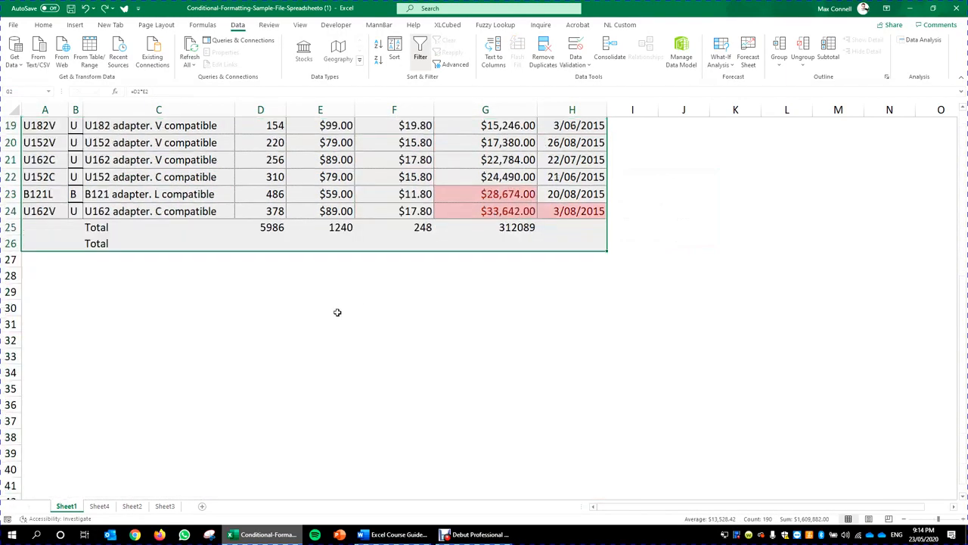
pyautogui.scroll(-1, 337, 312)
pyautogui.click(384, 288)
pyautogui.hotkey('ctrl', 'z')
pyautogui.scroll(7, 257, 260)
pyautogui.scroll(-8, 313, 262)
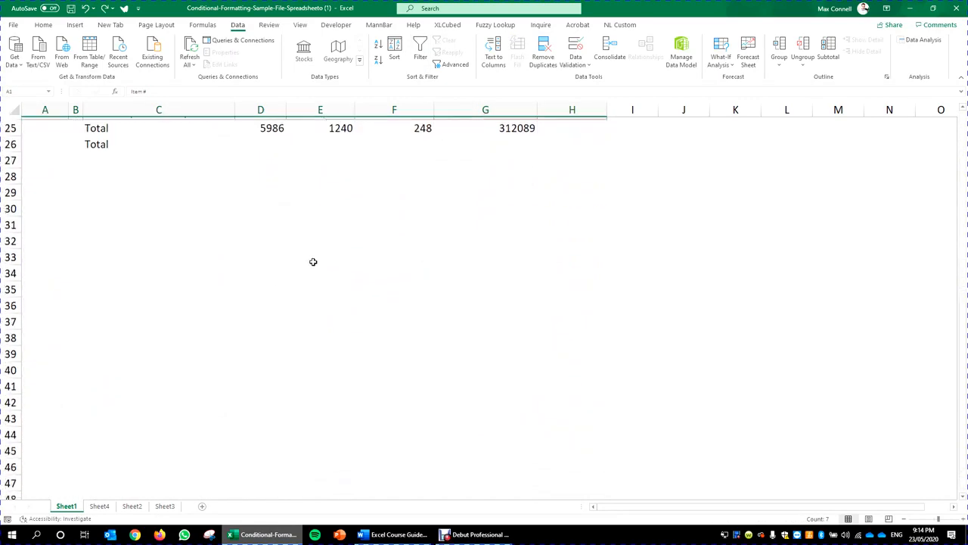
# Insert a blank row at row 25 above the totals, and delete the leftover "Total" label in C27.
pyautogui.click(313, 262)
pyautogui.scroll(3, 149, 174)
pyautogui.click(305, 295)
pyautogui.click(13, 279)
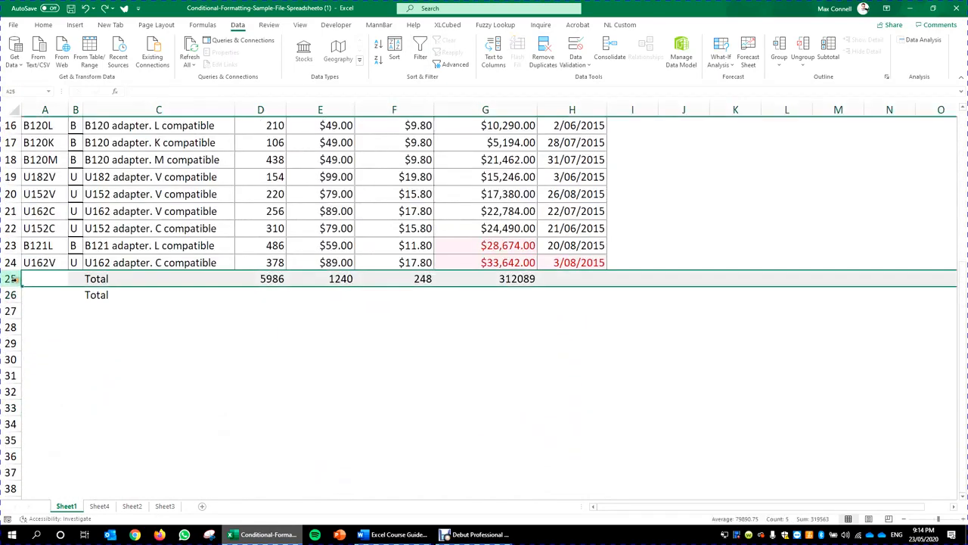
pyautogui.hotkey('ctrl', 'shift', '+')
pyautogui.click(368, 281)
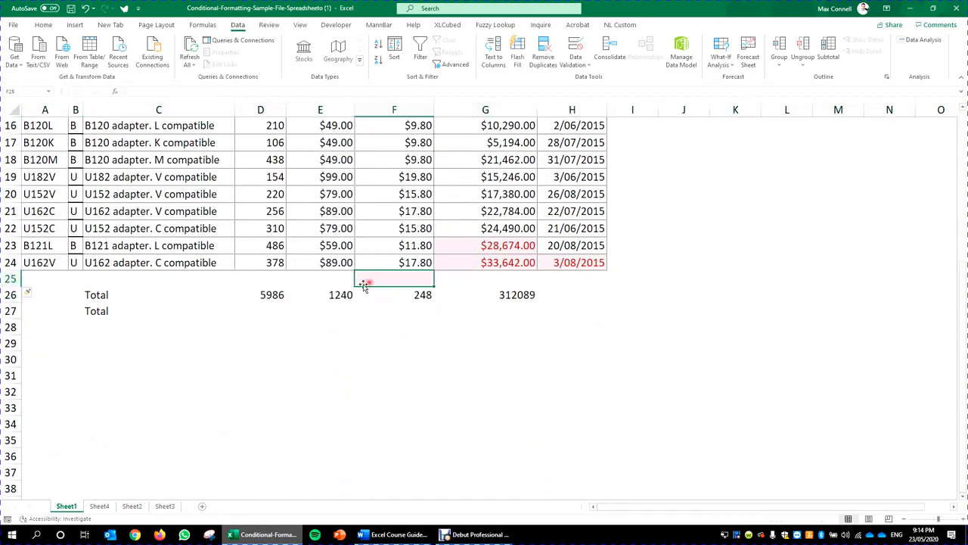
pyautogui.click(168, 281)
pyautogui.moveTo(235, 286); pyautogui.dragTo(758, 310)
pyautogui.click(587, 251)
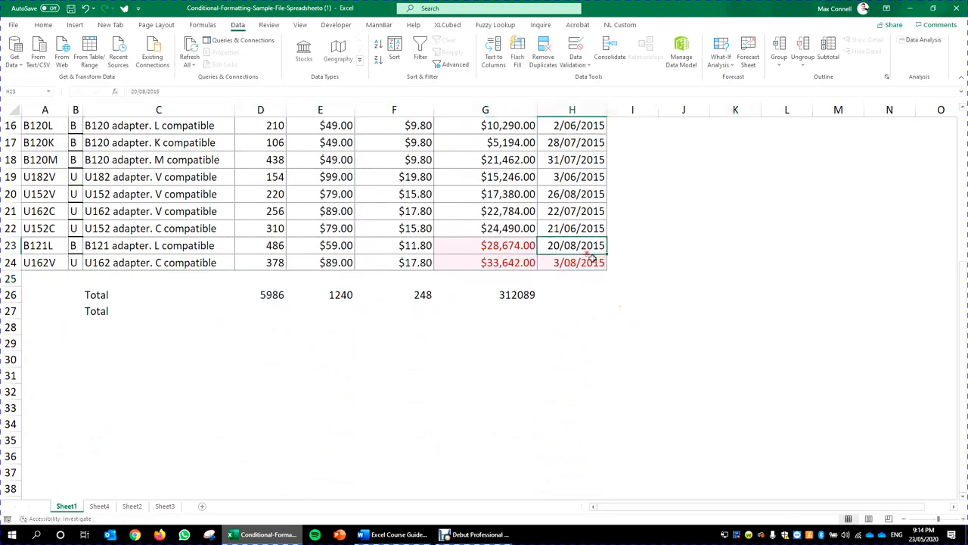
pyautogui.moveTo(593, 278); pyautogui.dragTo(34, 280)
pyautogui.click(132, 310)
pyautogui.press('Delete')
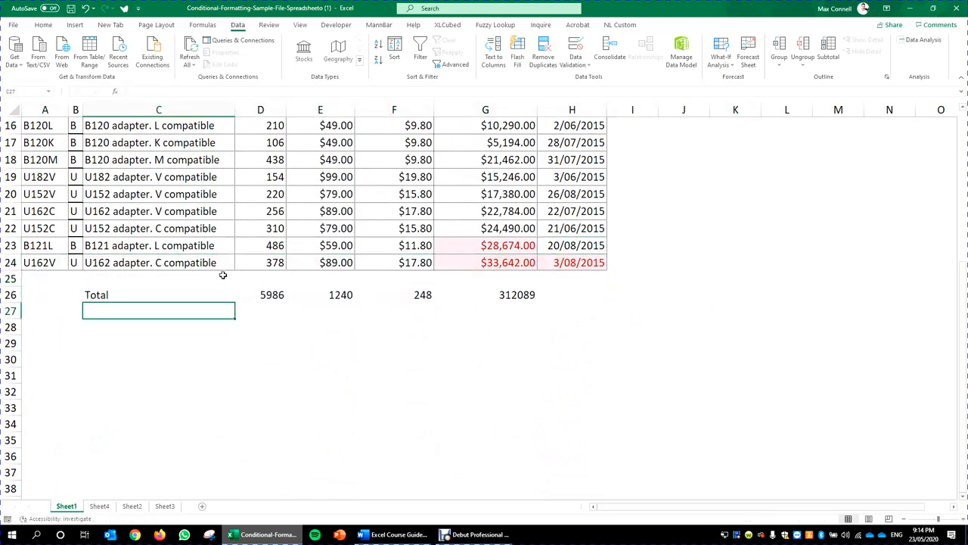
# Apply a Top and Thick Bottom Border to the total row C26:G26 and make it bold.
pyautogui.moveTo(93, 295); pyautogui.dragTo(530, 297)
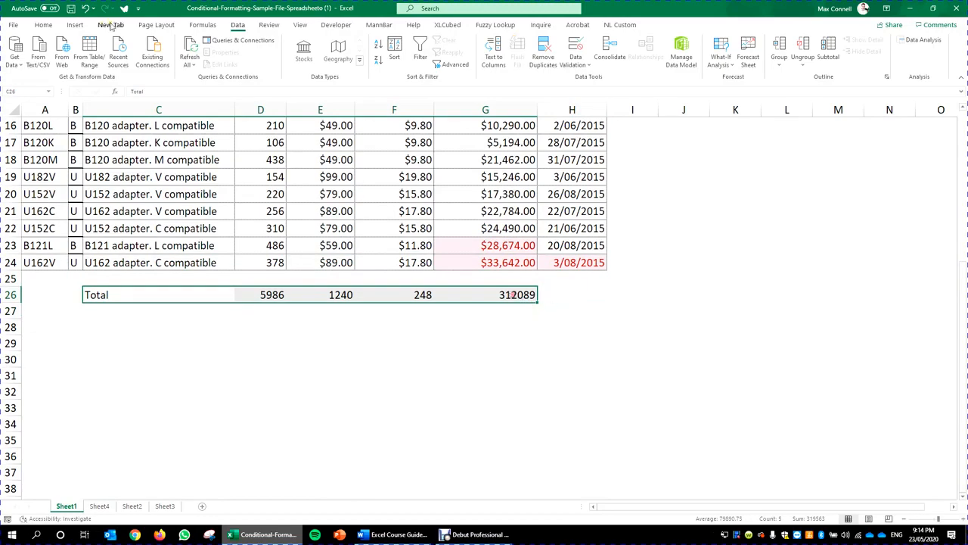
pyautogui.click(43, 24)
pyautogui.click(147, 60)
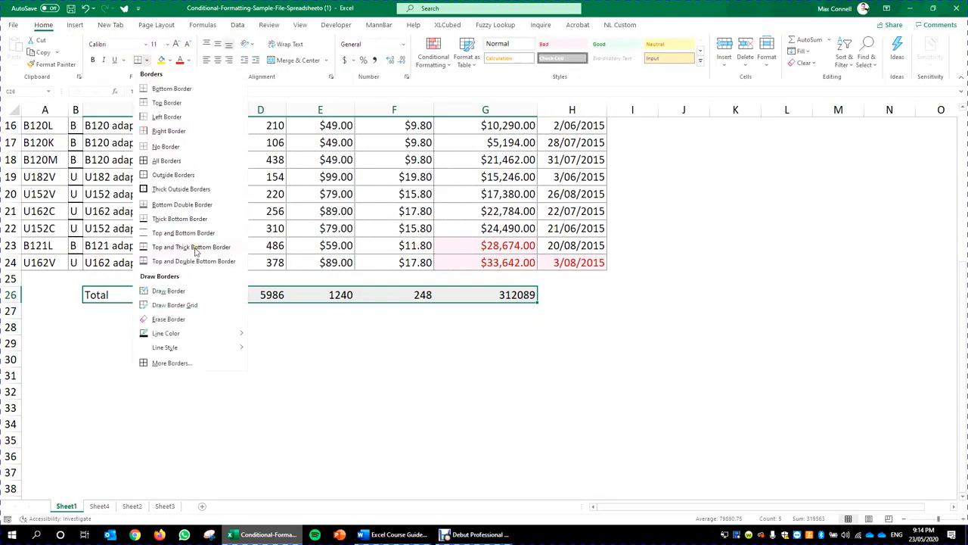
pyautogui.click(196, 250)
pyautogui.click(283, 320)
pyautogui.scroll(2, 275, 364)
pyautogui.scroll(-3, 275, 364)
pyautogui.moveTo(123, 247); pyautogui.dragTo(484, 244)
pyautogui.hotkey('ctrl', 'b')
pyautogui.moveTo(502, 302); pyautogui.dragTo(496, 291)
# Format the totals in D26:G26 with comma style and no decimal places.
pyautogui.moveTo(264, 241); pyautogui.dragTo(515, 250)
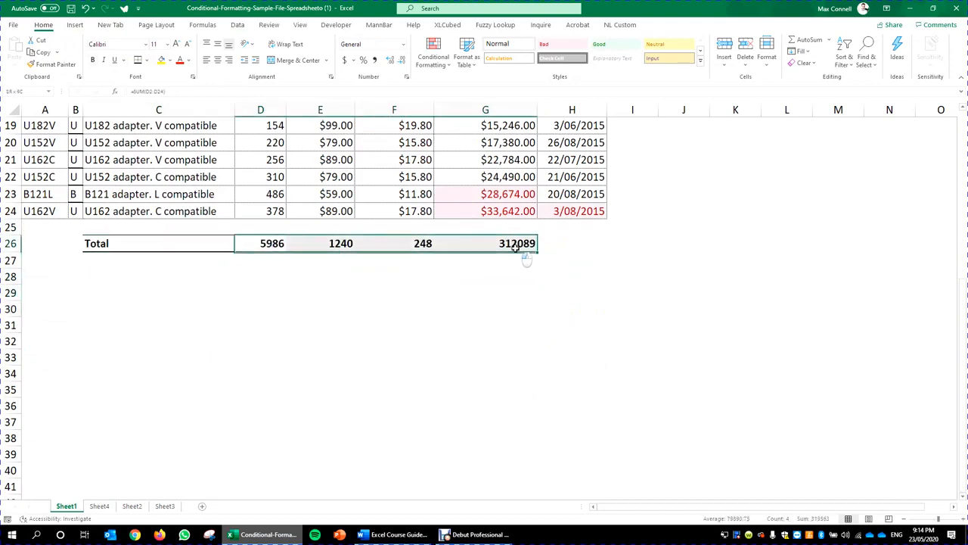
pyautogui.click(375, 60)
pyautogui.click(401, 60)
pyautogui.click(401, 60)
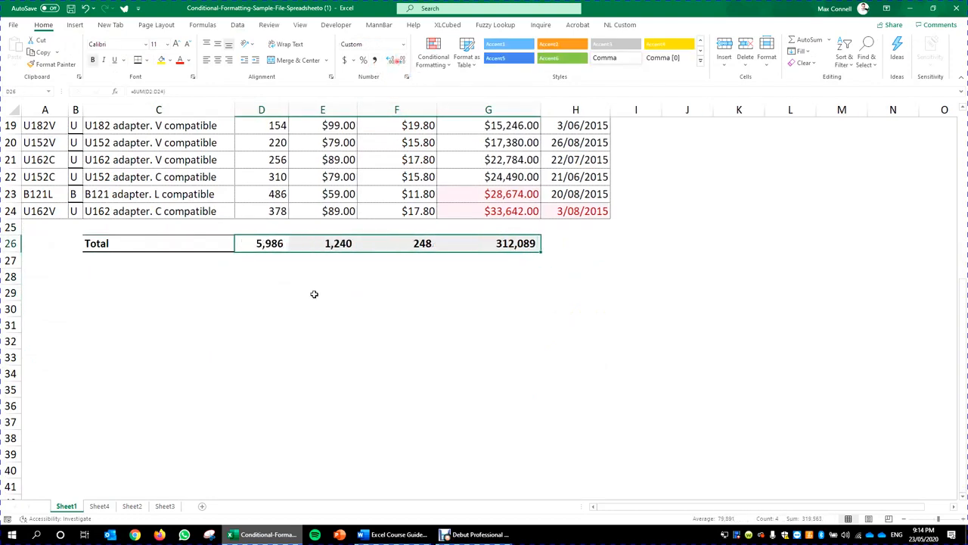
# Select the stock table's header cells A1:H1 and turn on filtering for them.
pyautogui.press('Up')
pyautogui.hotkey('ctrl', 'Up')
pyautogui.hotkey('ctrl', 'Up')
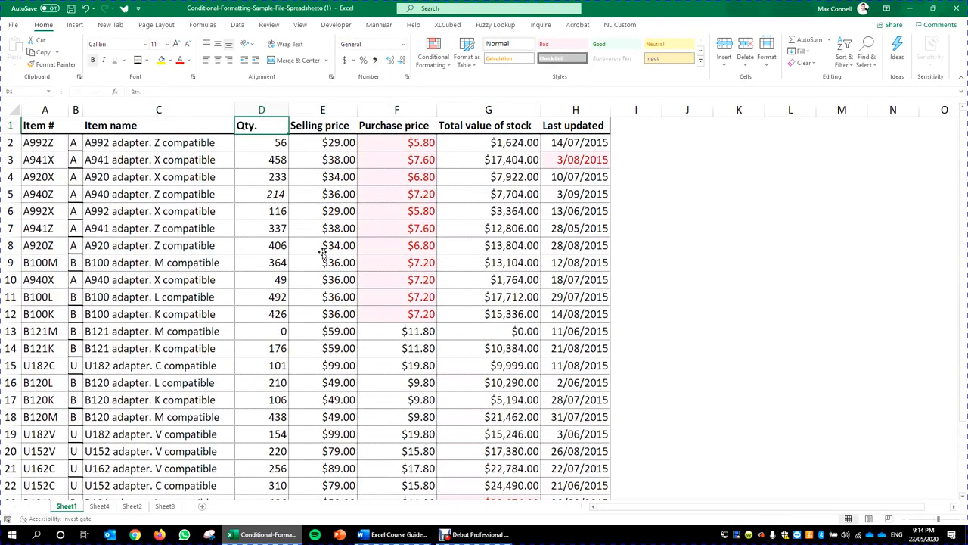
pyautogui.press('Left')
pyautogui.press('Left')
pyautogui.press('Left')
pyautogui.hotkey('shift', 'Right')
pyautogui.hotkey('shift', 'Right')
pyautogui.hotkey('shift', 'Right')
pyautogui.hotkey('ctrl', 'shift', 'Right')
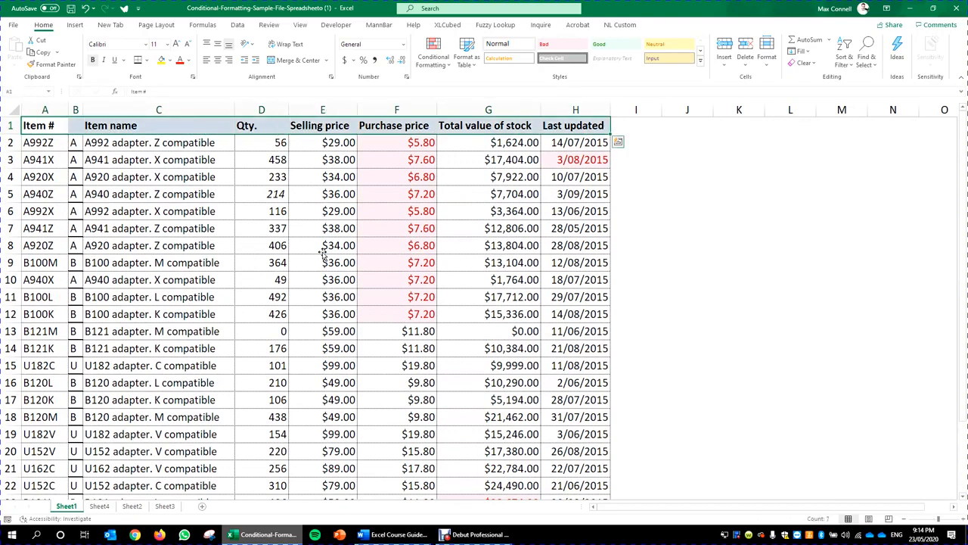
pyautogui.click(238, 24)
pyautogui.scroll(-4, 441, 275)
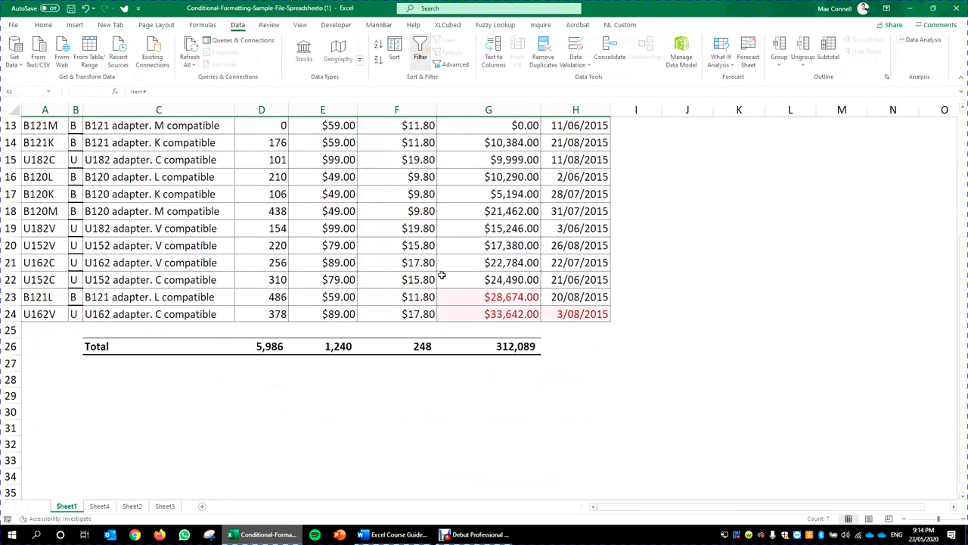
pyautogui.click(419, 212)
# Sort the stock table by Total value of stock from largest to smallest and check the rows below it.
pyautogui.scroll(4, 415, 211)
pyautogui.click(433, 129)
pyautogui.click(561, 169)
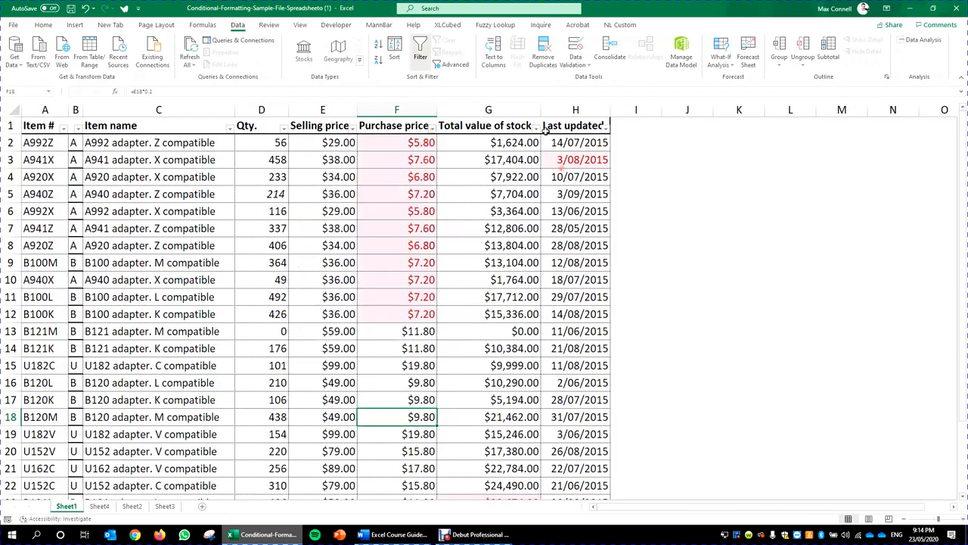
pyautogui.click(536, 127)
pyautogui.click(484, 156)
pyautogui.scroll(-10, 551, 250)
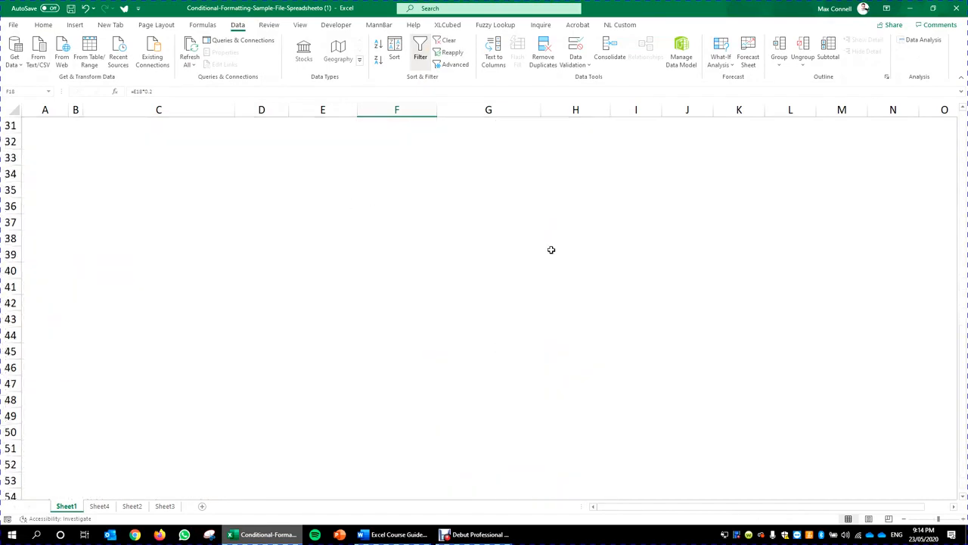
pyautogui.scroll(10, 551, 249)
# Sort the stock table by Purchase price from largest to smallest.
pyautogui.click(428, 129)
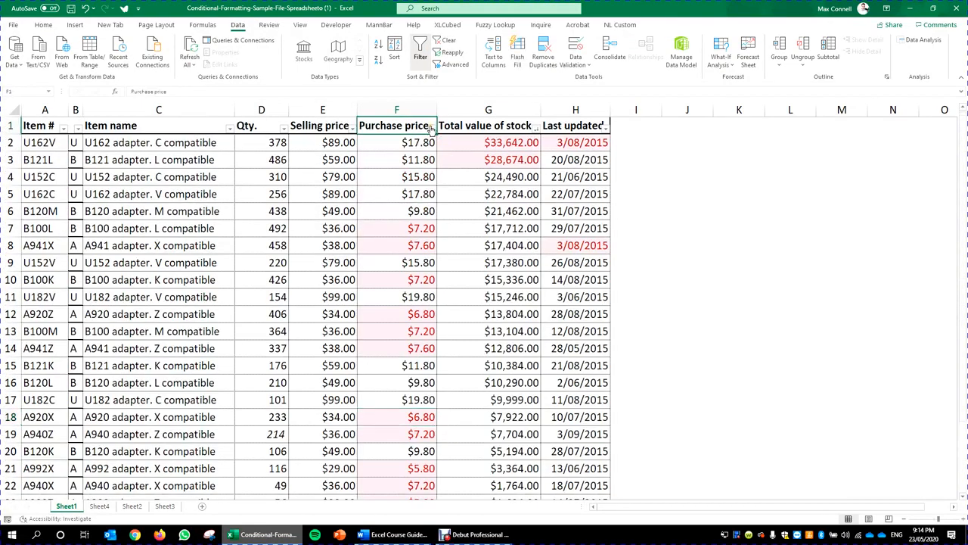
pyautogui.click(432, 129)
pyautogui.click(377, 157)
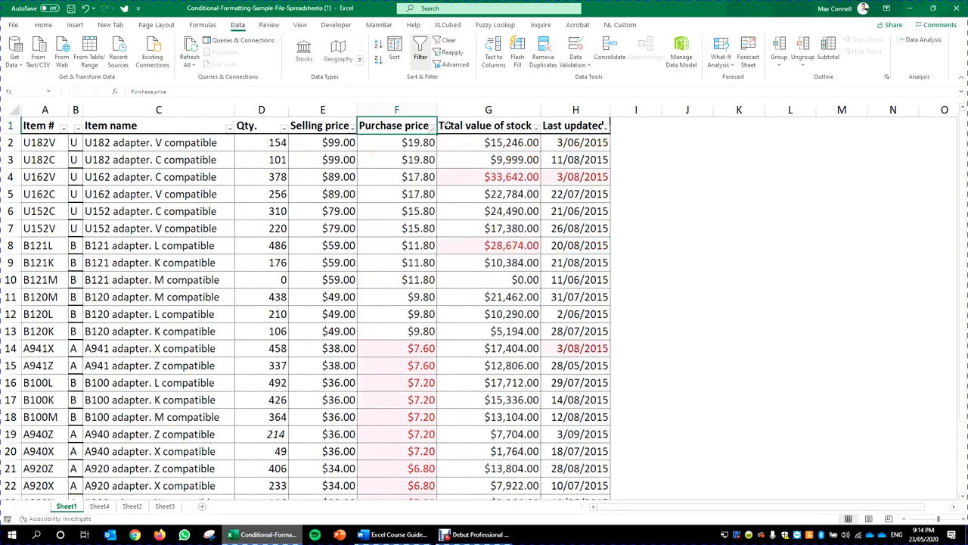
# Sort the stock table by Purchase price from smallest to largest.
pyautogui.click(431, 127)
pyautogui.click(377, 142)
pyautogui.scroll(-2, 428, 262)
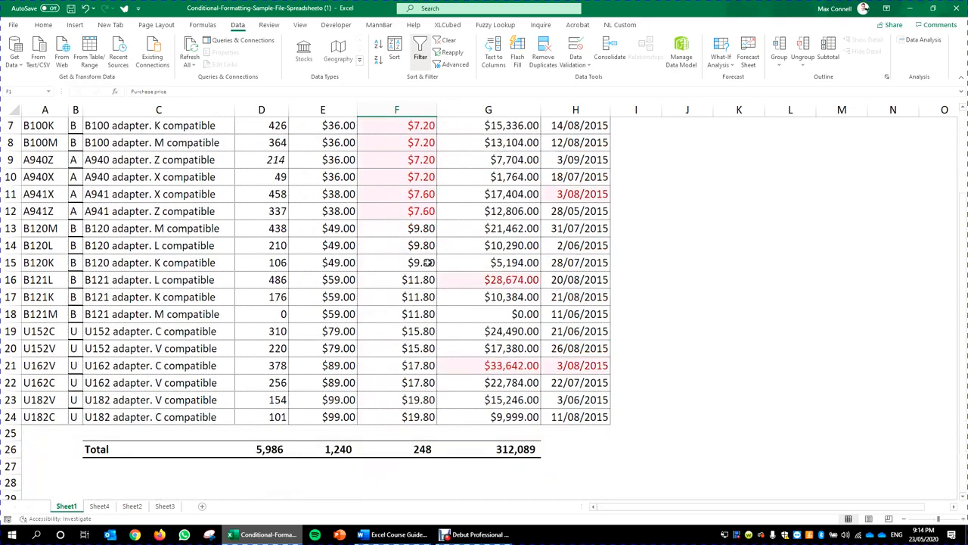
pyautogui.scroll(-1, 382, 288)
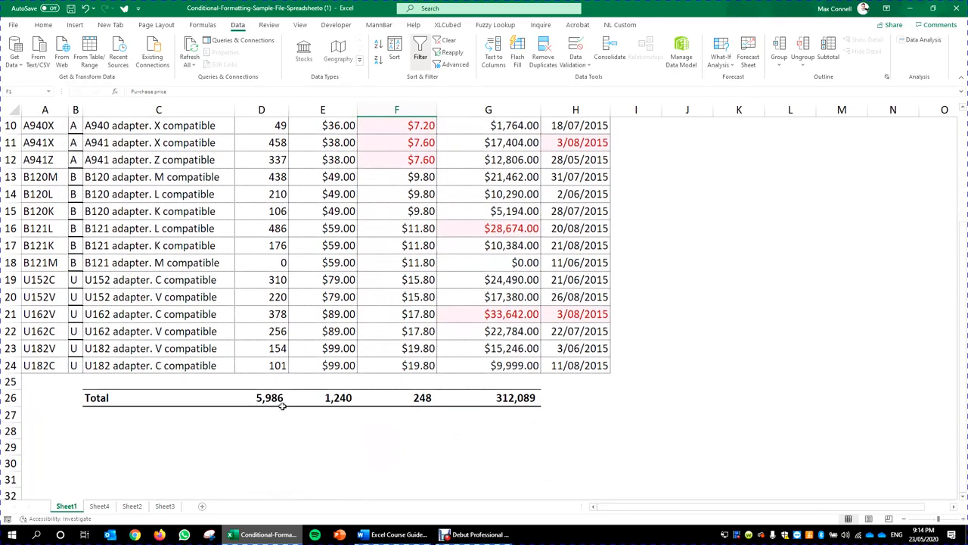
# Inspect the SUM formulas in total row D26:G26 and compare the purchase price total with the sum of F2:F24.
pyautogui.click(281, 401)
pyautogui.doubleClick(282, 406)
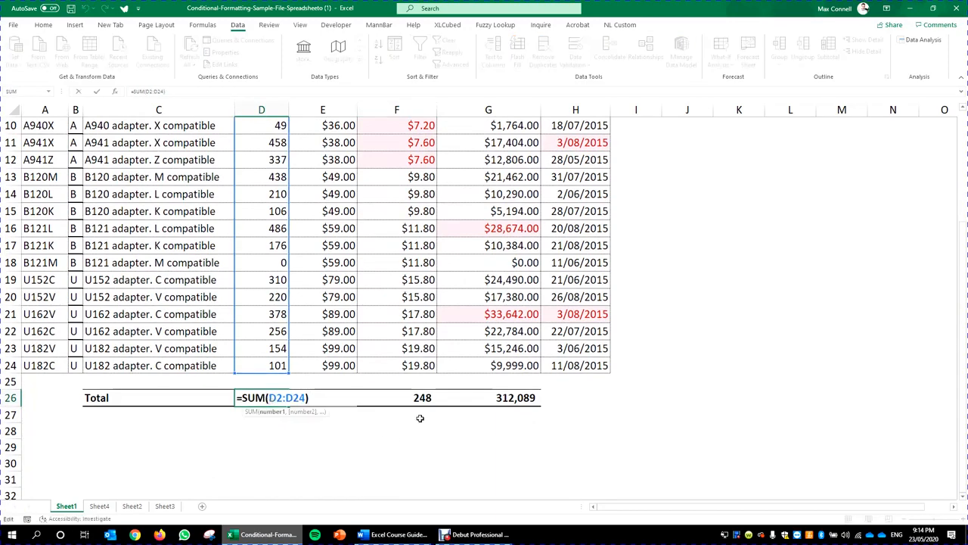
pyautogui.press('Tab')
pyautogui.press('Tab')
pyautogui.press('Tab')
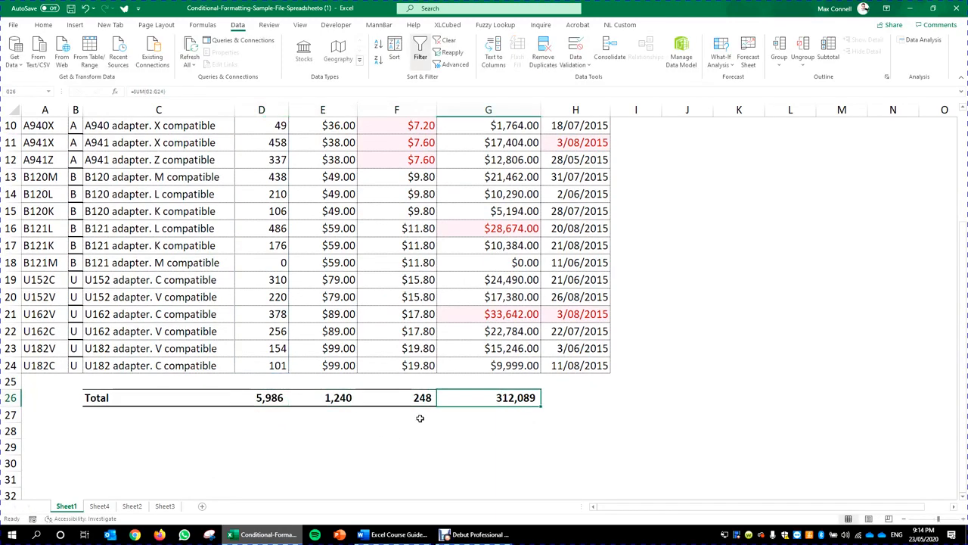
pyautogui.scroll(3, 420, 418)
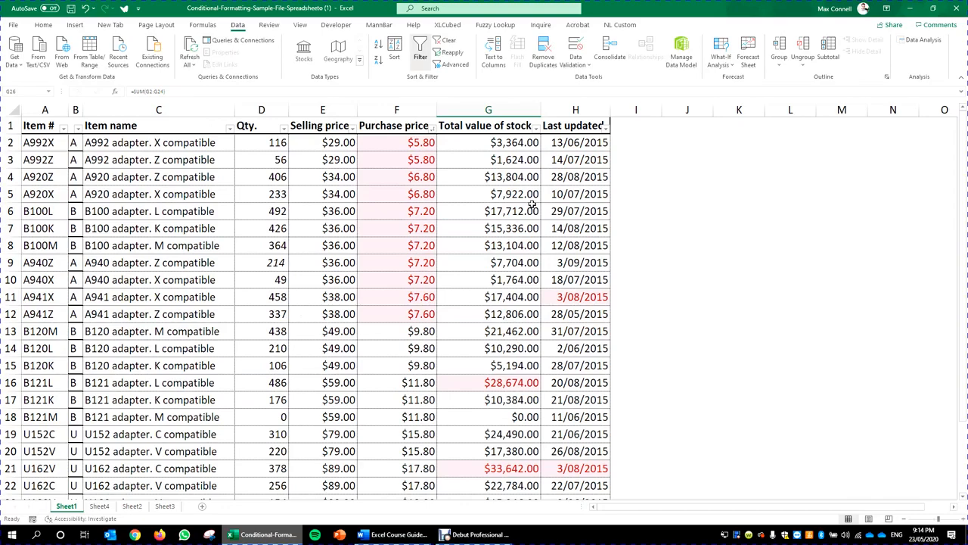
pyautogui.click(419, 137)
pyautogui.hotkey('ctrl', 'shift', 'Down')
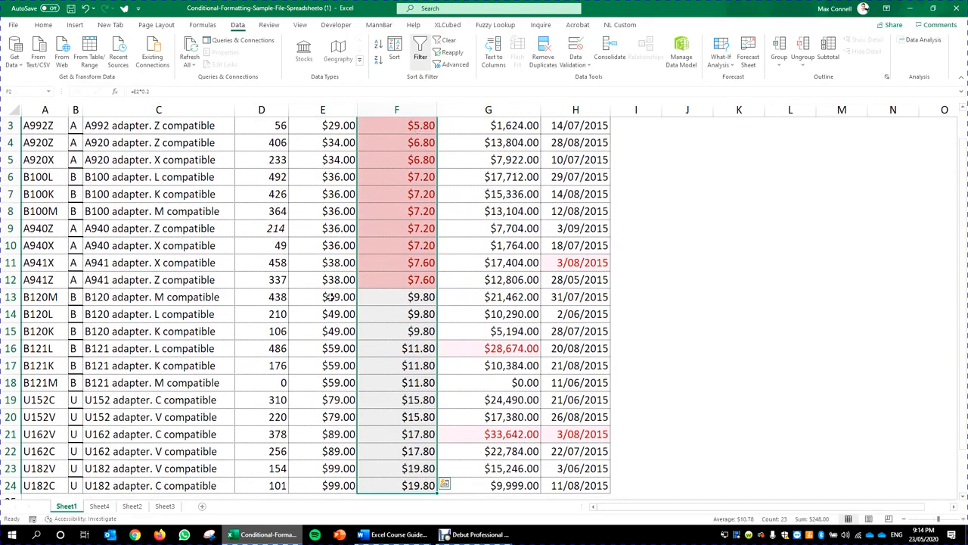
pyautogui.scroll(-4, 329, 297)
pyautogui.click(421, 250)
# Filter the Purchase price column by the light red cell color.
pyautogui.scroll(5, 423, 293)
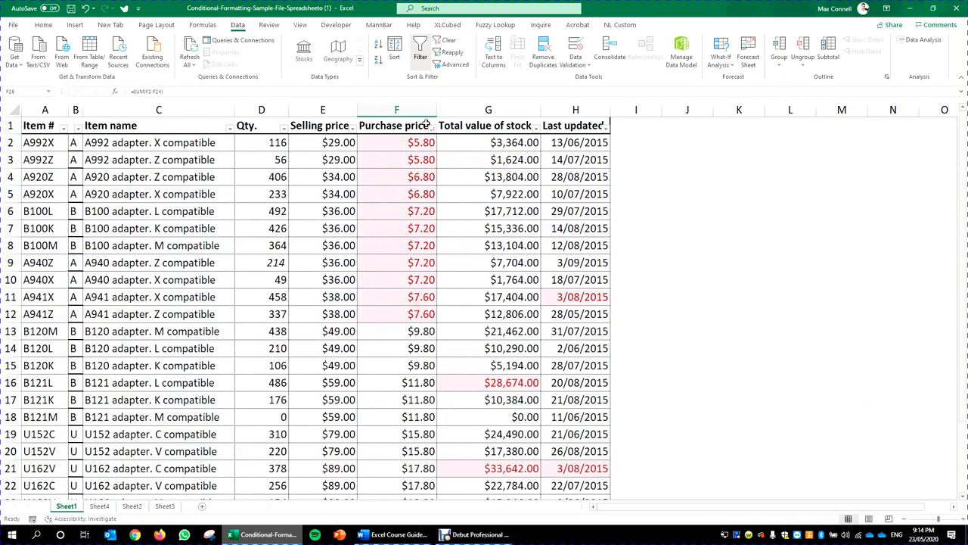
pyautogui.click(432, 128)
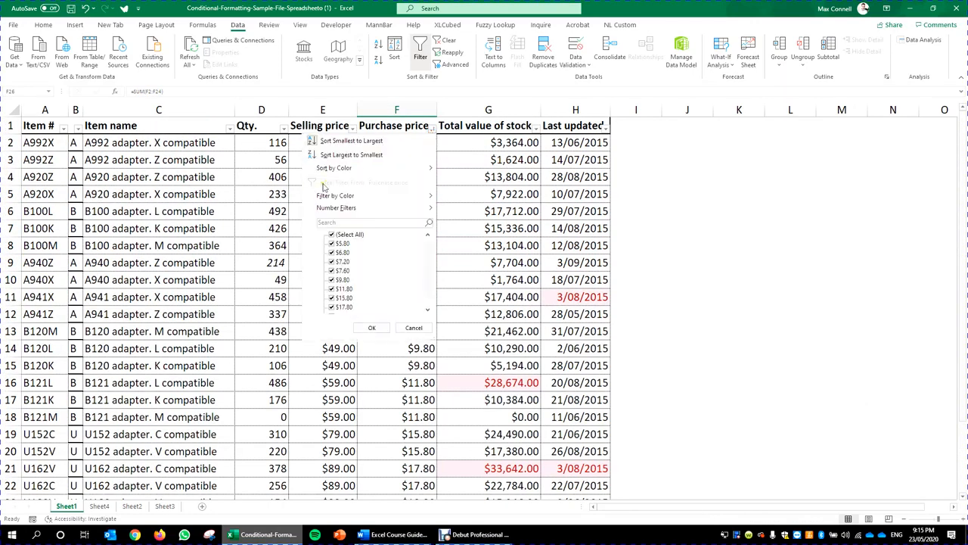
pyautogui.moveTo(370, 199)
pyautogui.click(466, 208)
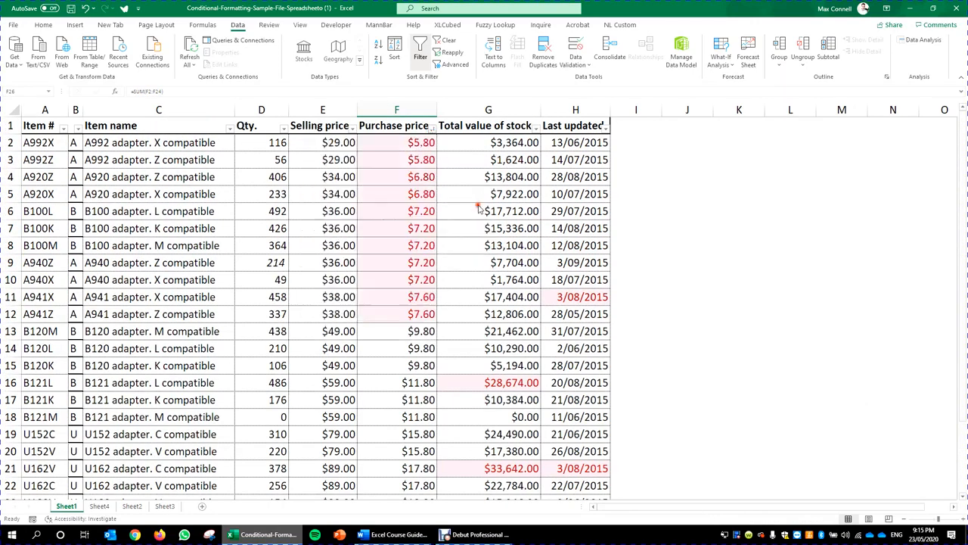
# Compare the SUM formula in F26 with the sum of the visible filtered purchase prices in F2:F12.
pyautogui.doubleClick(407, 347)
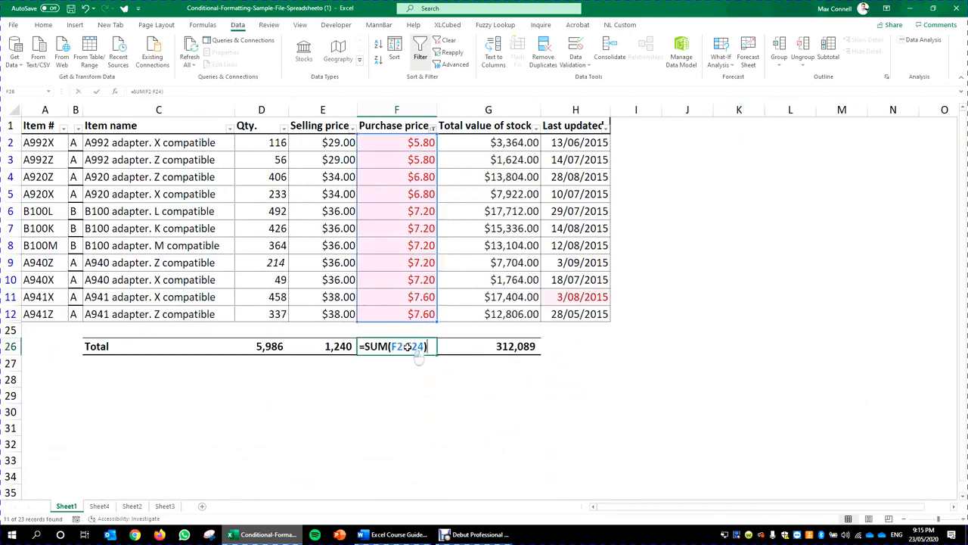
pyautogui.press('Escape')
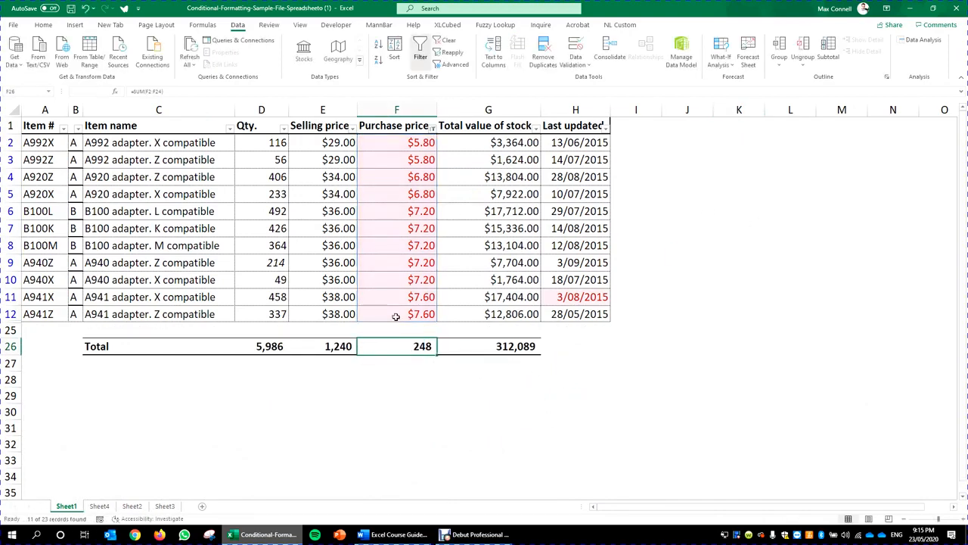
pyautogui.moveTo(404, 145); pyautogui.dragTo(405, 308)
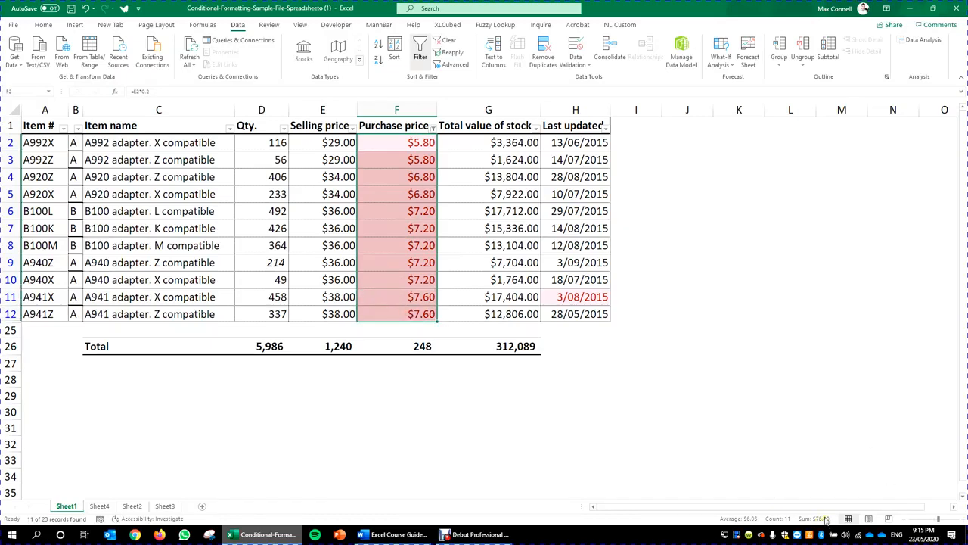
pyautogui.click(420, 348)
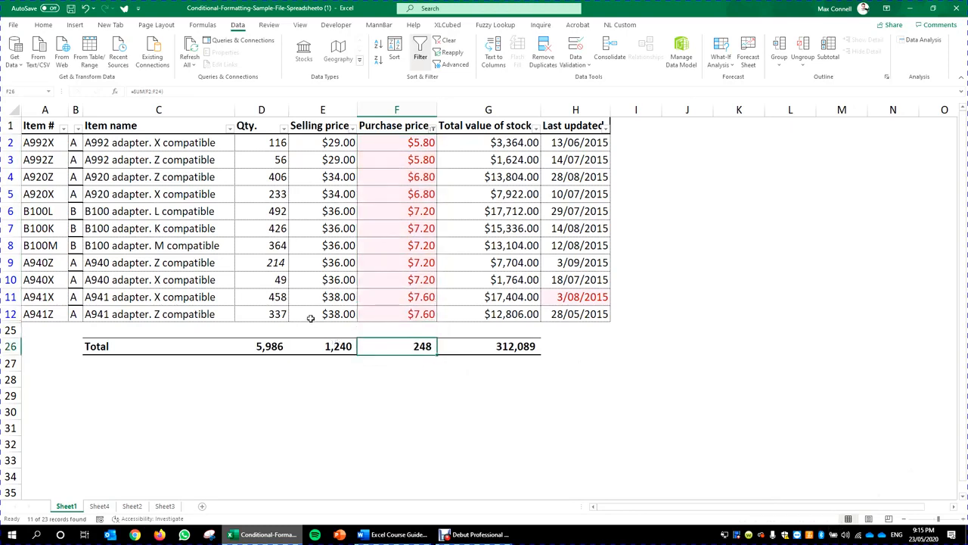
pyautogui.doubleClick(416, 351)
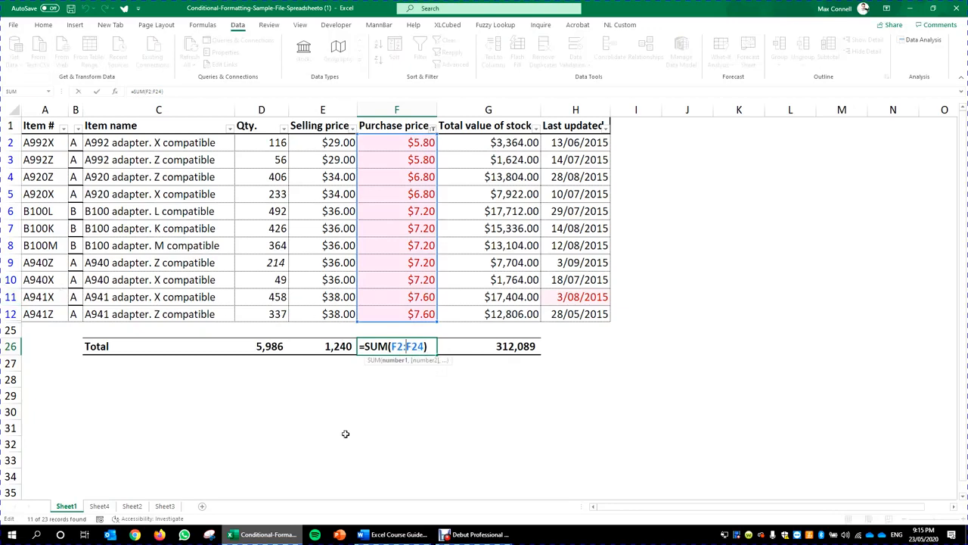
pyautogui.press('Escape')
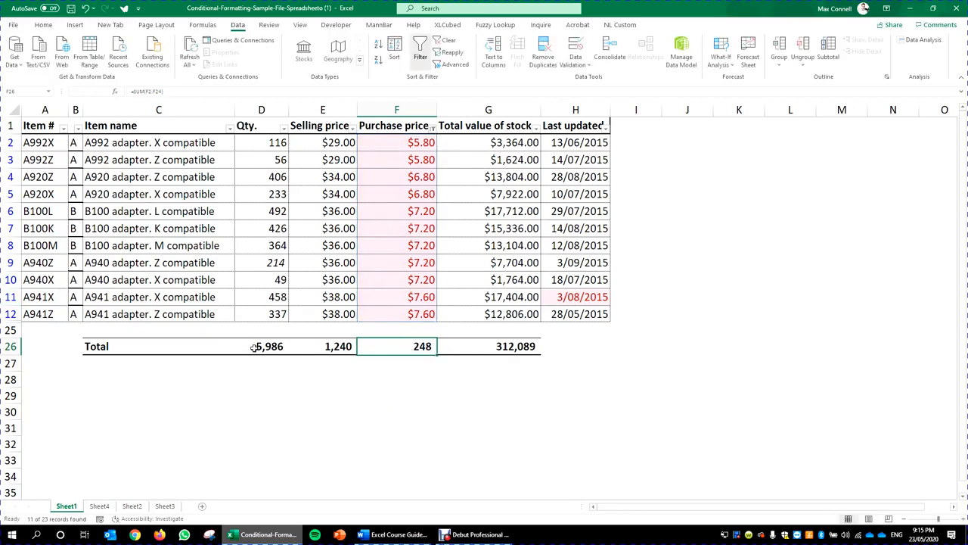
pyautogui.click(265, 340)
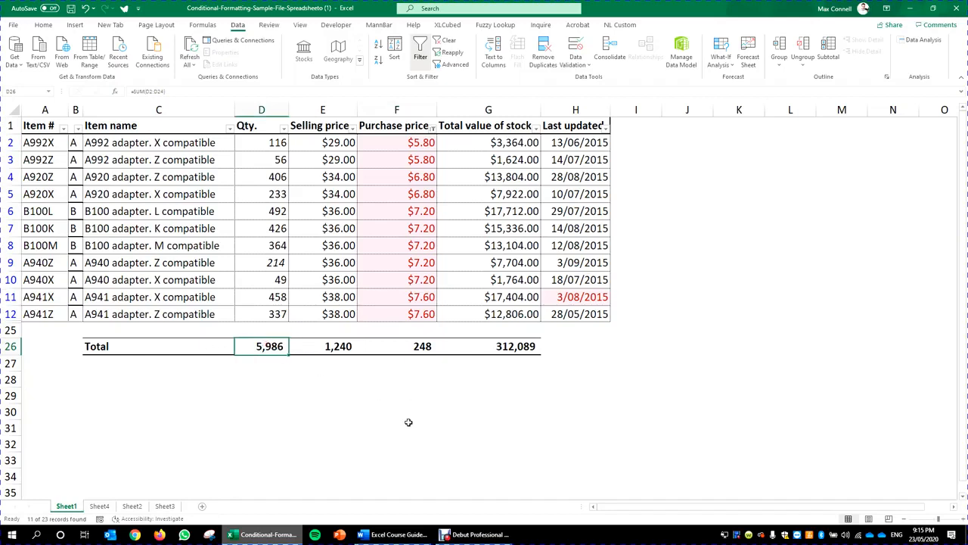
# Replace the Qty. total in D26 with the formula =SUBTOTAL(9,D2:D24).
pyautogui.write('s')
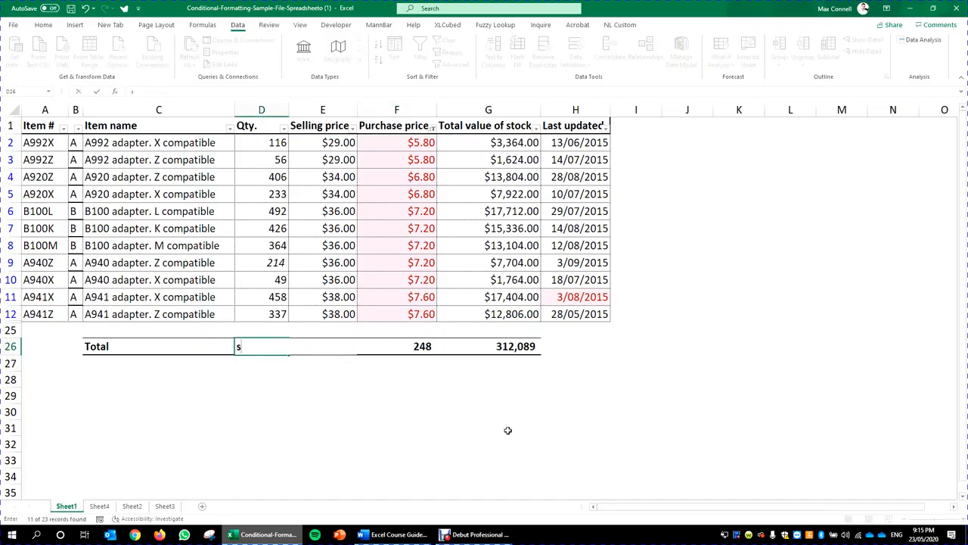
pyautogui.write('=sbutto')
pyautogui.press('BackSpace')
pyautogui.press('BackSpace')
pyautogui.press('BackSpace')
pyautogui.write('ubtot')
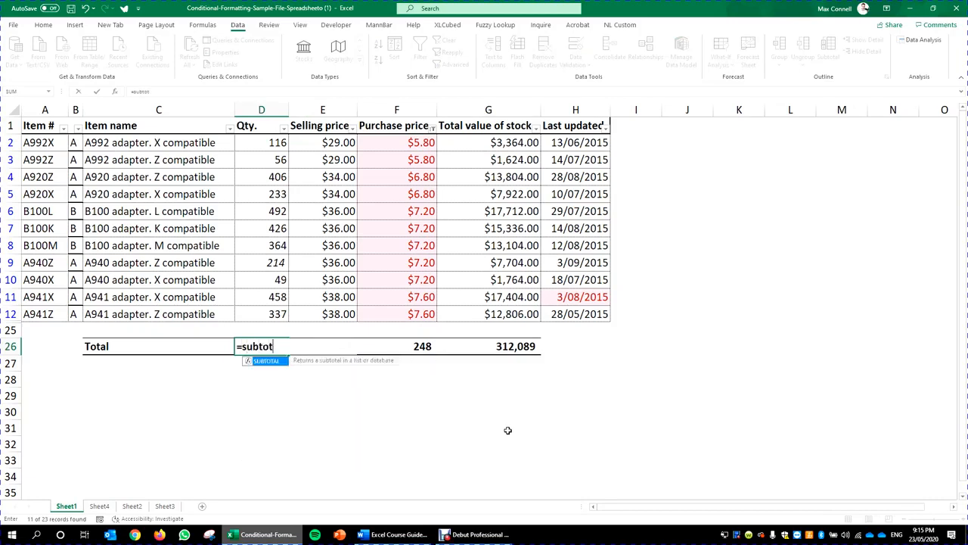
pyautogui.write('al(')
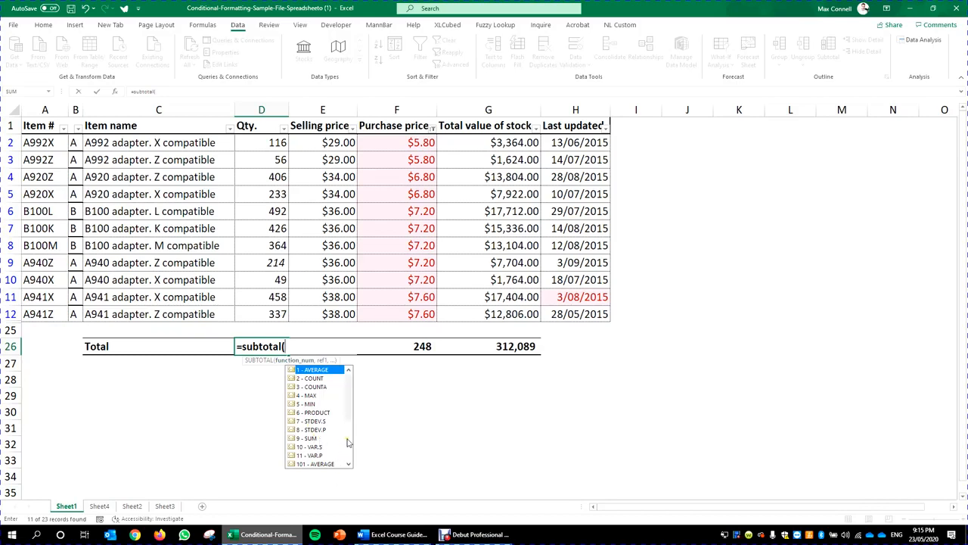
pyautogui.moveTo(348, 443); pyautogui.dragTo(365, 411)
pyautogui.write(',')
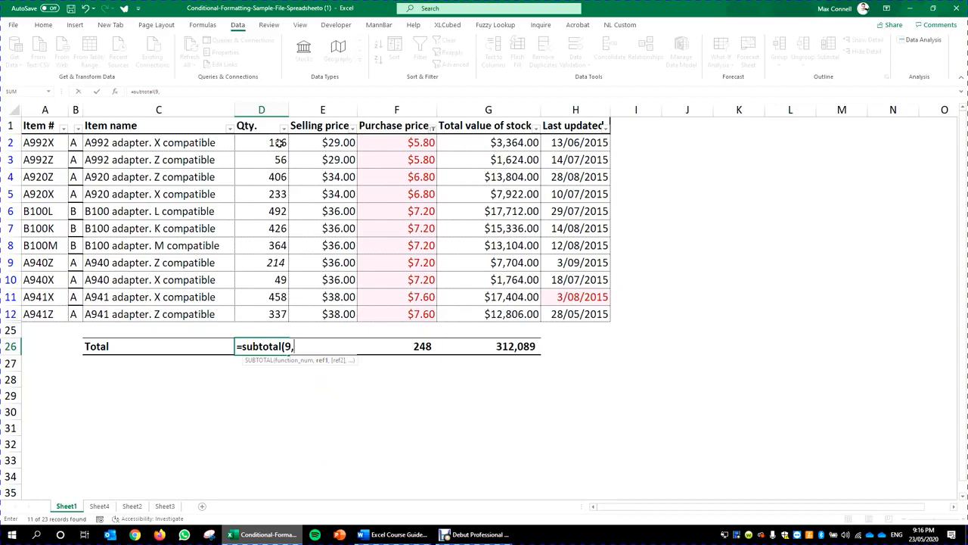
pyautogui.moveTo(261, 142); pyautogui.dragTo(259, 330)
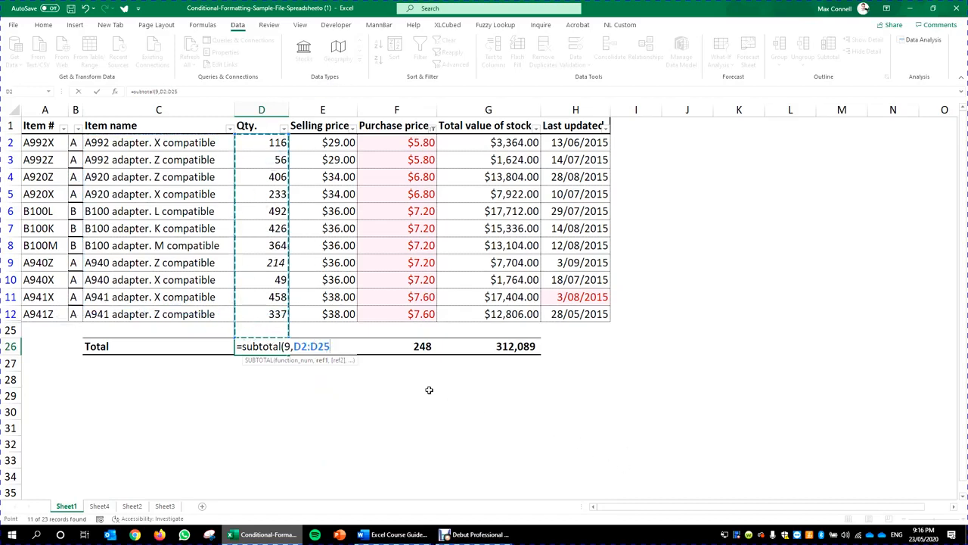
pyautogui.press('BackSpace')
pyautogui.write('4')
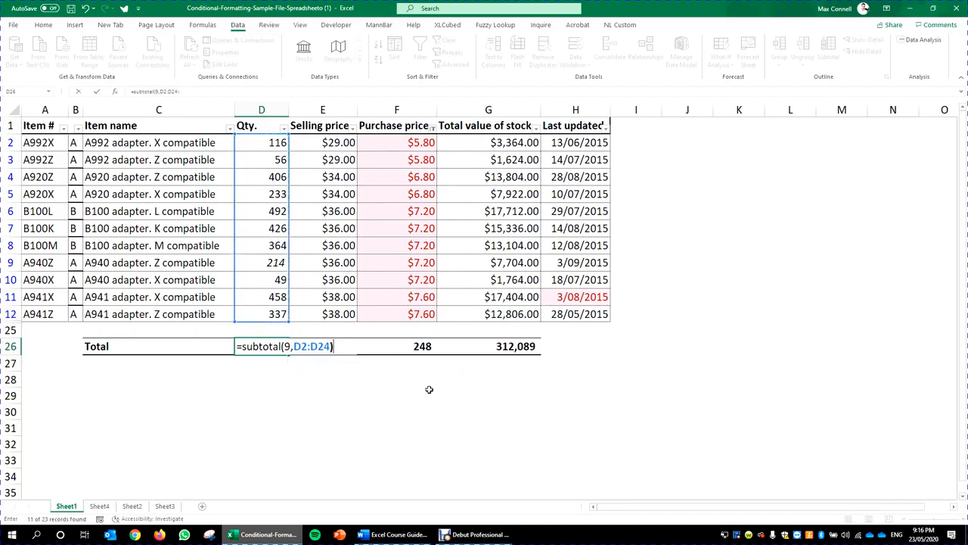
pyautogui.hotkey('ctrl', 'Return')
# Check the SUBTOTAL formula in D26 and fill it across the total row to G26.
pyautogui.press('F2')
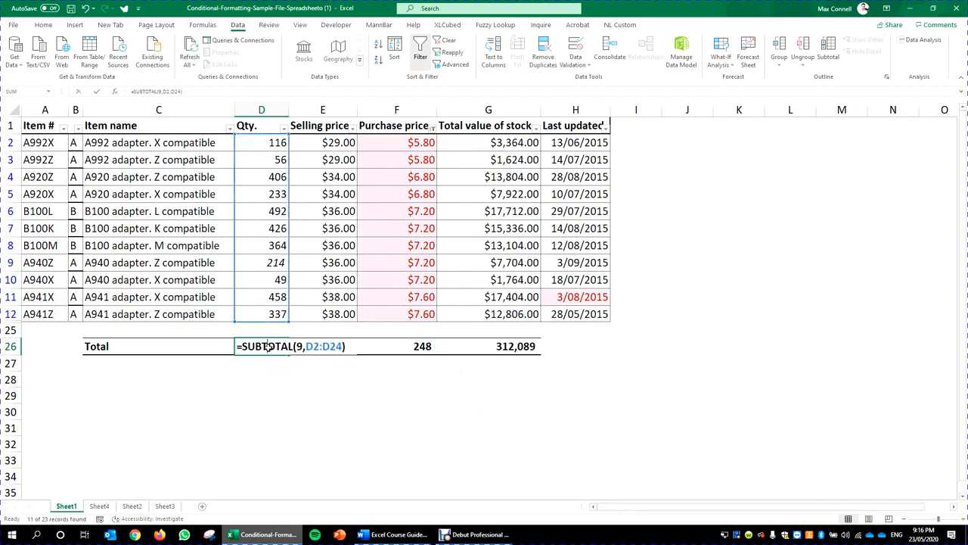
pyautogui.press('Escape')
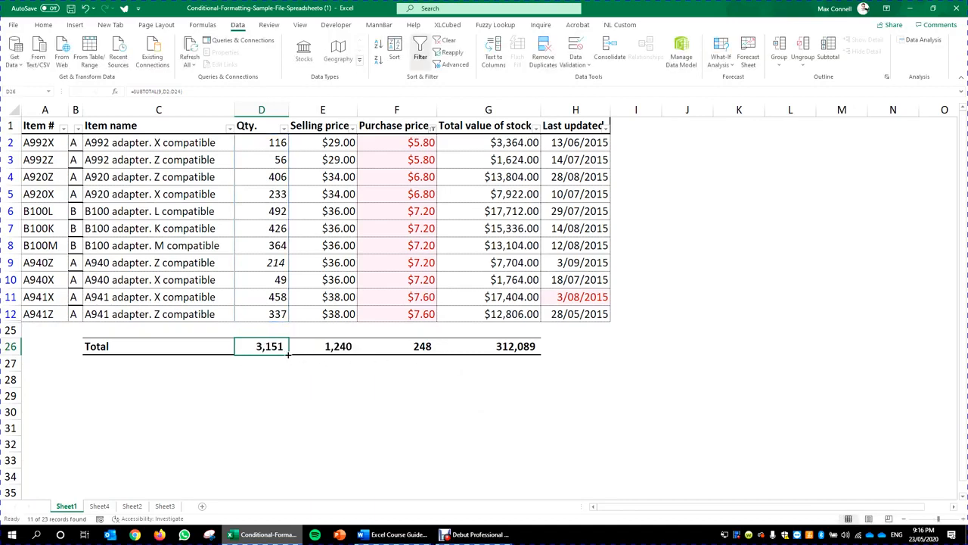
pyautogui.moveTo(289, 353); pyautogui.dragTo(540, 355)
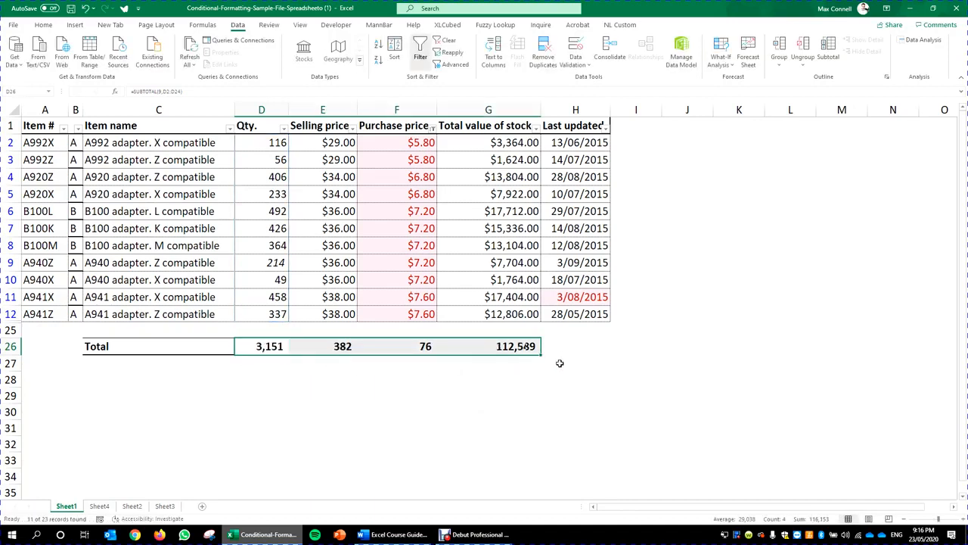
# Compare the SUBTOTAL formula in F26 with the sum of the visible filtered purchase prices in F2:F12.
pyautogui.doubleClick(414, 345)
pyautogui.press('Escape')
pyautogui.press('Up')
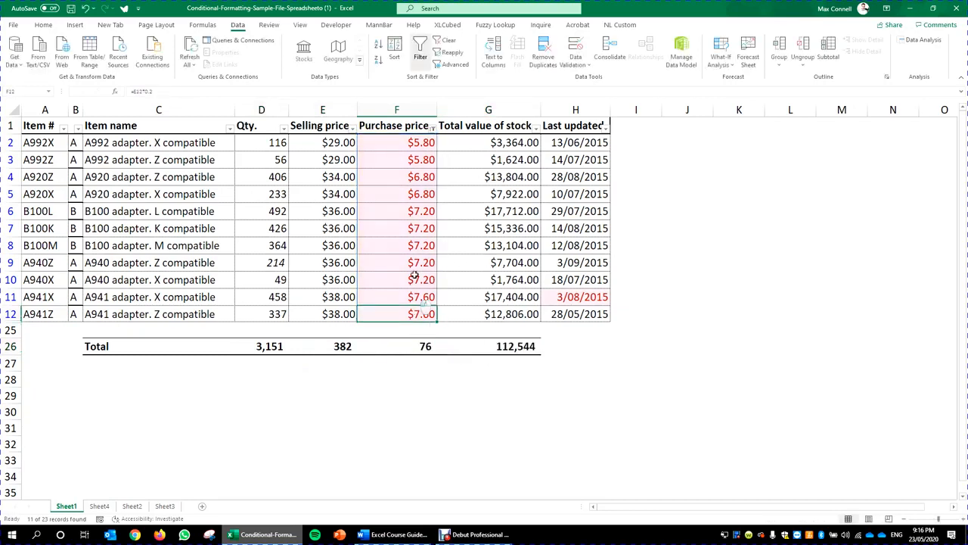
pyautogui.hotkey('shift', 'Up')
pyautogui.hotkey('shift', 'Up')
pyautogui.hotkey('shift', 'Up')
pyautogui.hotkey('shift', 'Up')
pyautogui.hotkey('shift', 'Up')
pyautogui.hotkey('shift', 'Up')
pyautogui.hotkey('shift', 'Up')
pyautogui.hotkey('shift', 'Up')
pyautogui.hotkey('shift', 'Up')
pyautogui.hotkey('shift', 'Up')
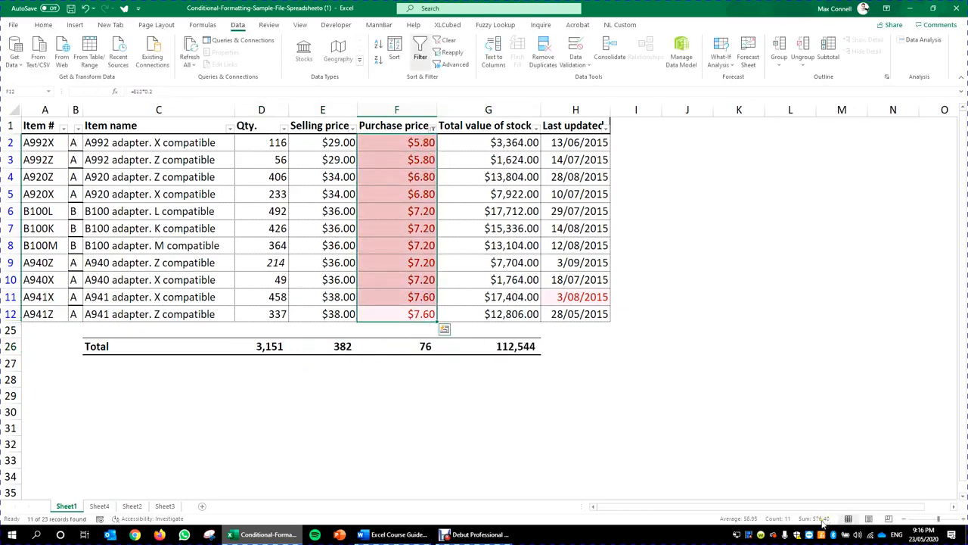
pyautogui.click(426, 348)
pyautogui.doubleClick(428, 346)
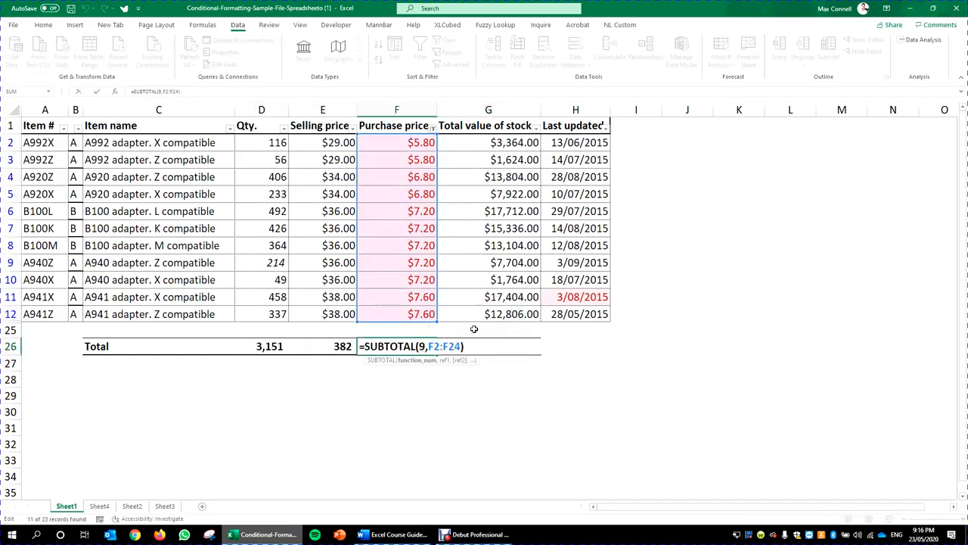
pyautogui.press('Escape')
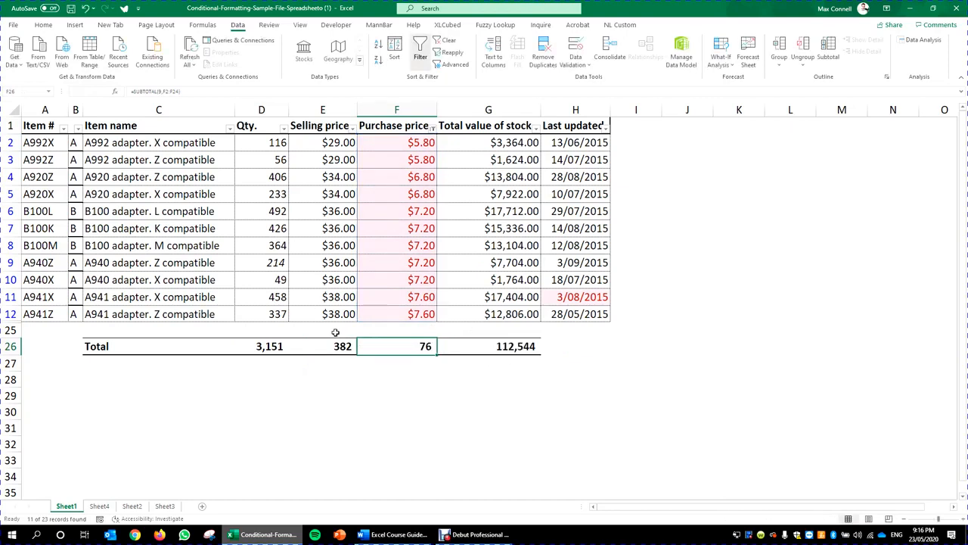
pyautogui.click(390, 359)
pyautogui.click(399, 351)
pyautogui.doubleClick(431, 351)
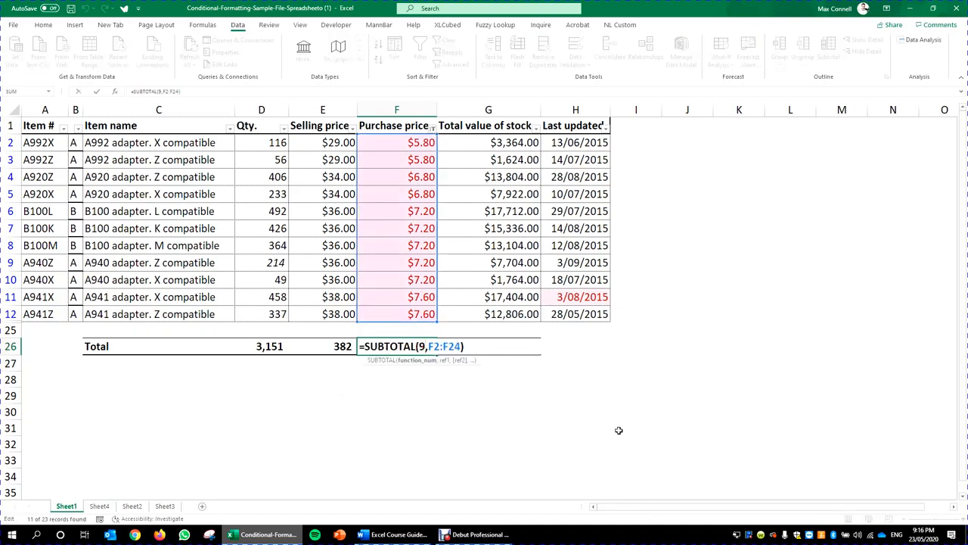
pyautogui.press('Escape')
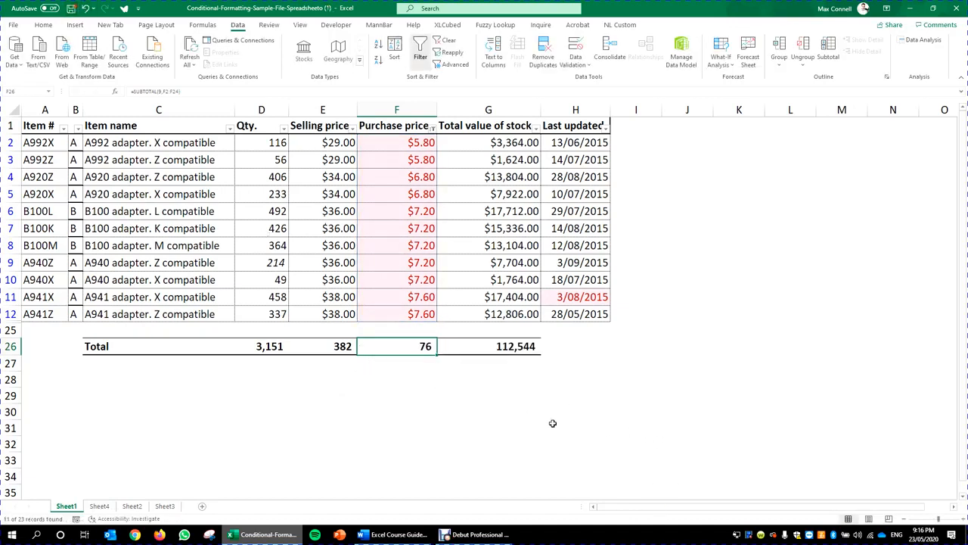
# Switch to the Excel course guide in Word and find the Convert To Table topic.
pyautogui.click(550, 415)
pyautogui.click(405, 534)
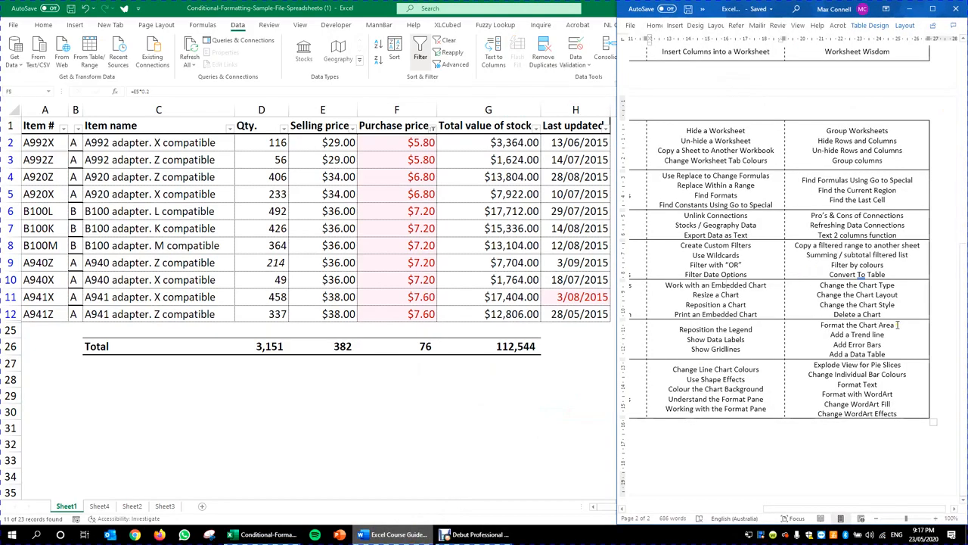
pyautogui.moveTo(887, 275); pyautogui.dragTo(830, 275)
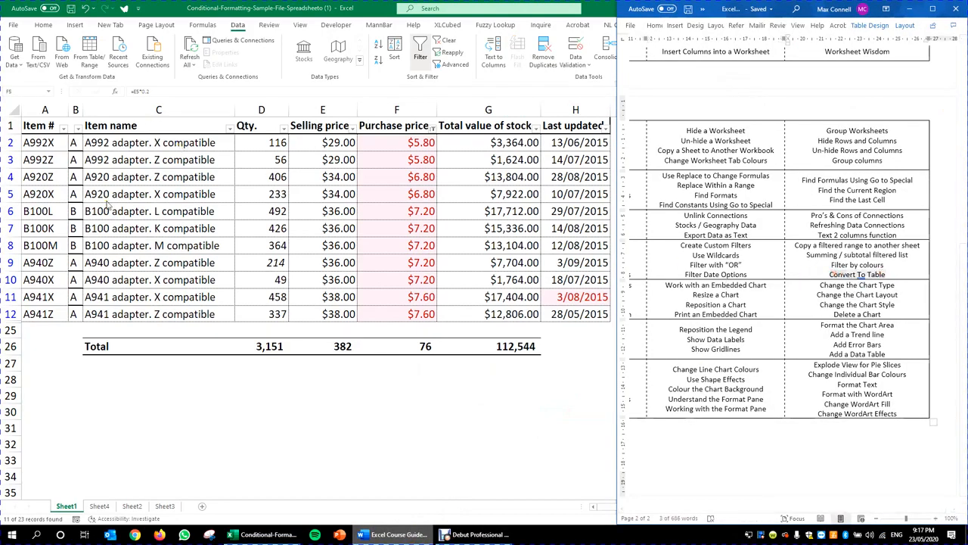
# Return to the Excel workbook and clear the color filter from the stock list.
pyautogui.click(302, 230)
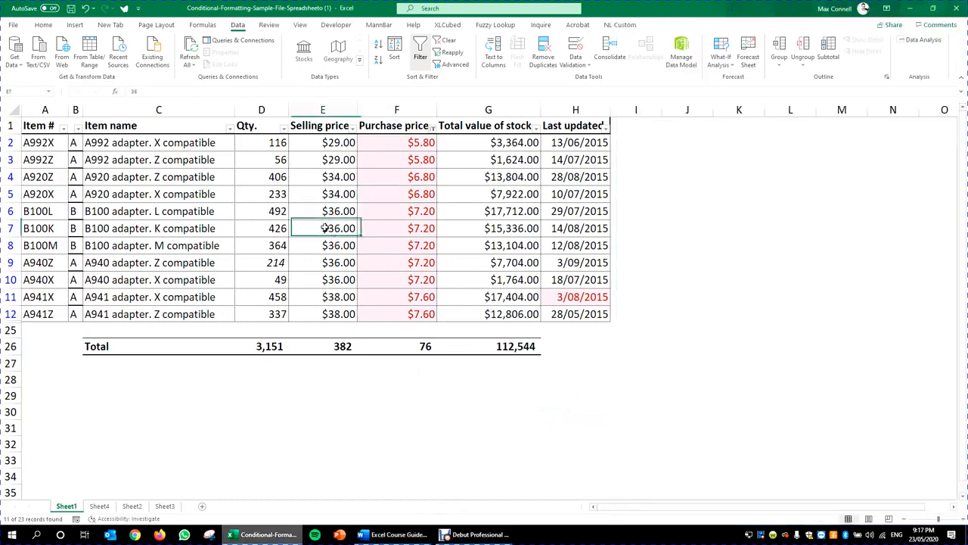
pyautogui.click(446, 44)
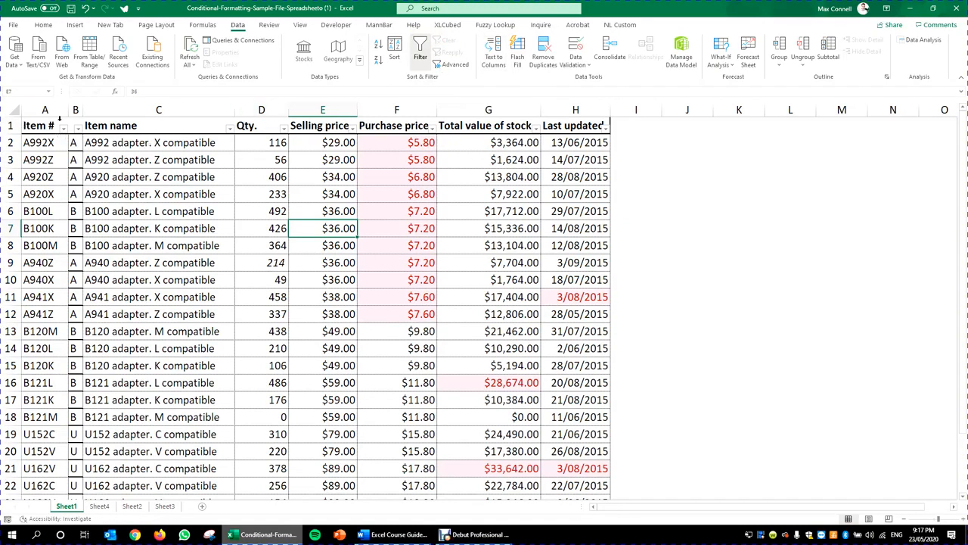
pyautogui.press('Left')
pyautogui.press('Left')
pyautogui.press('Left')
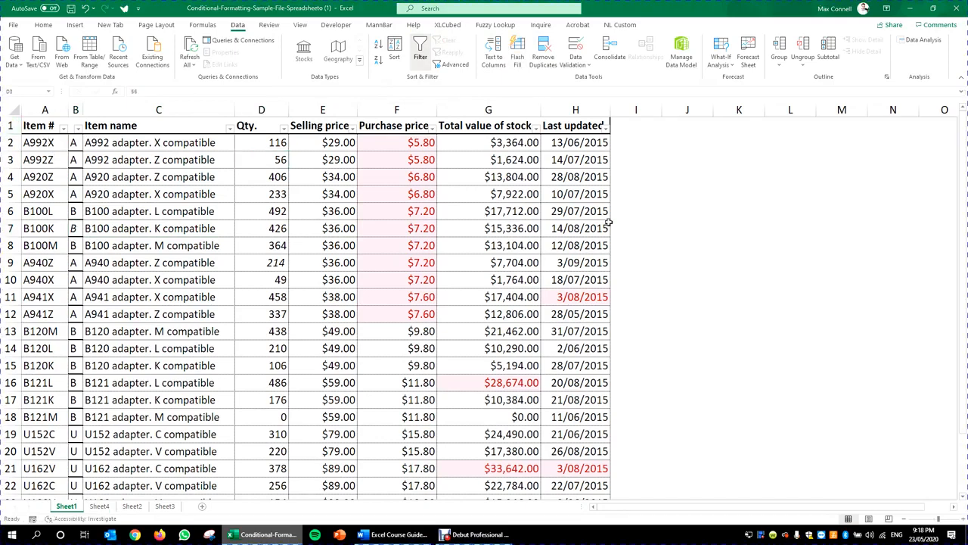
# Convert the stock list A1:H24 into a table with headers, leaving the total row outside its range.
pyautogui.click(262, 211)
pyautogui.hotkey('ctrl', 't')
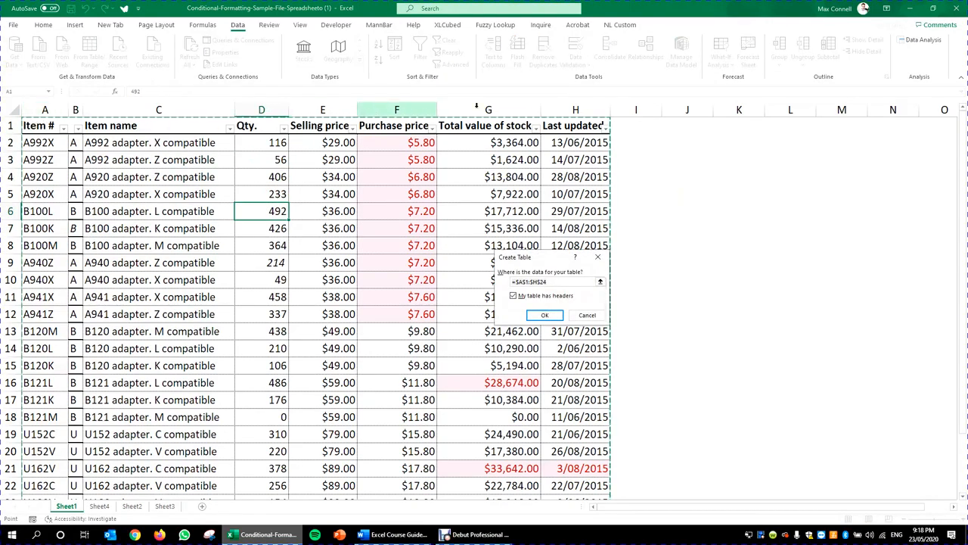
pyautogui.scroll(-6, 387, 290)
pyautogui.scroll(3, 370, 229)
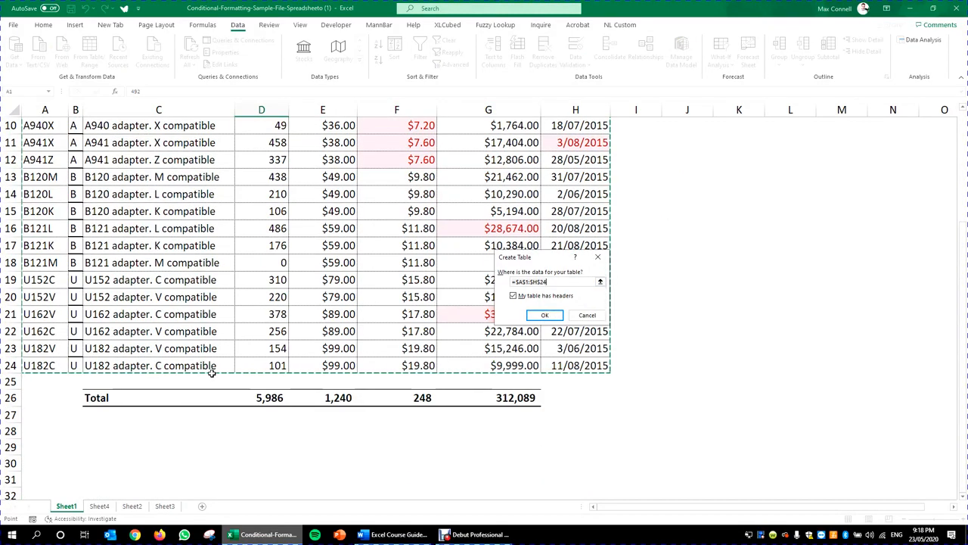
pyautogui.scroll(3, 121, 225)
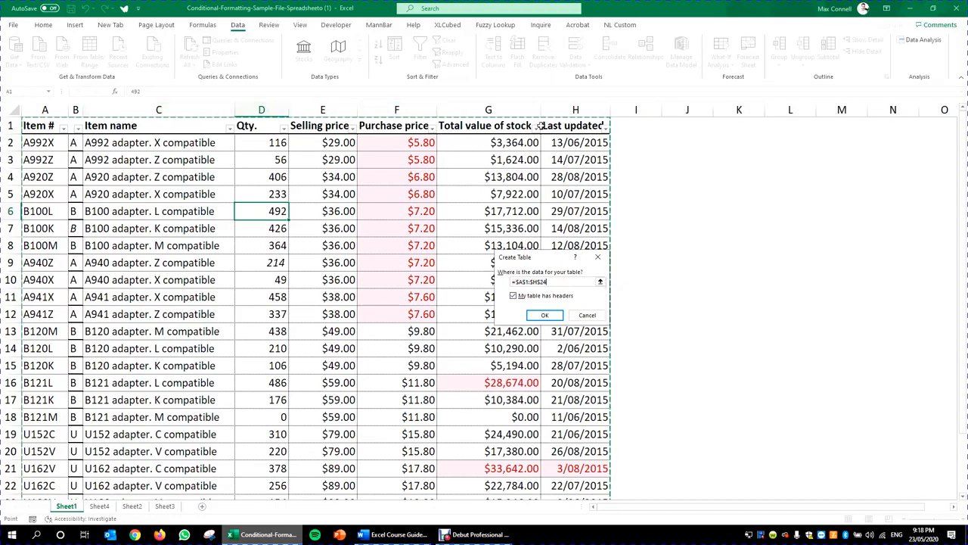
pyautogui.click(545, 316)
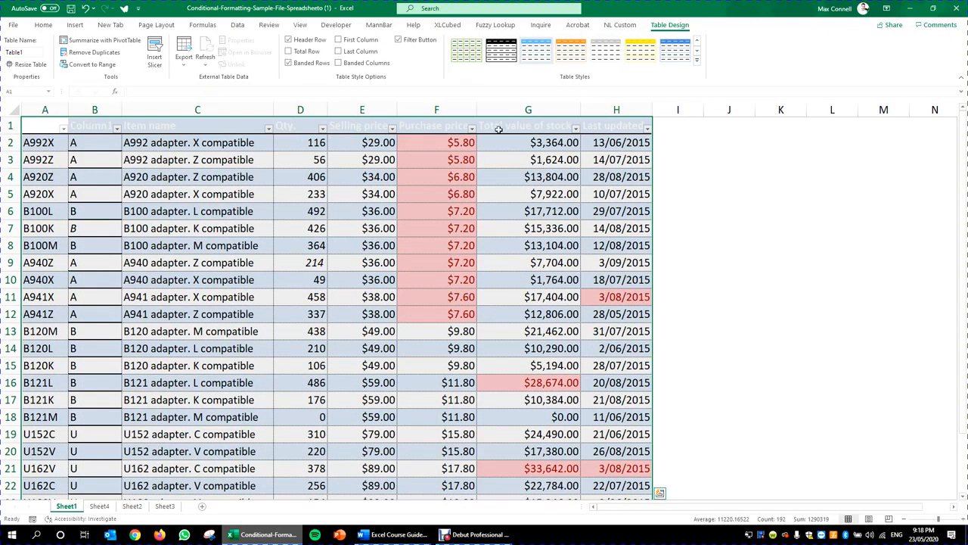
# Apply the black gridded light table style to the new table and name the table Inventory.
pyautogui.click(697, 65)
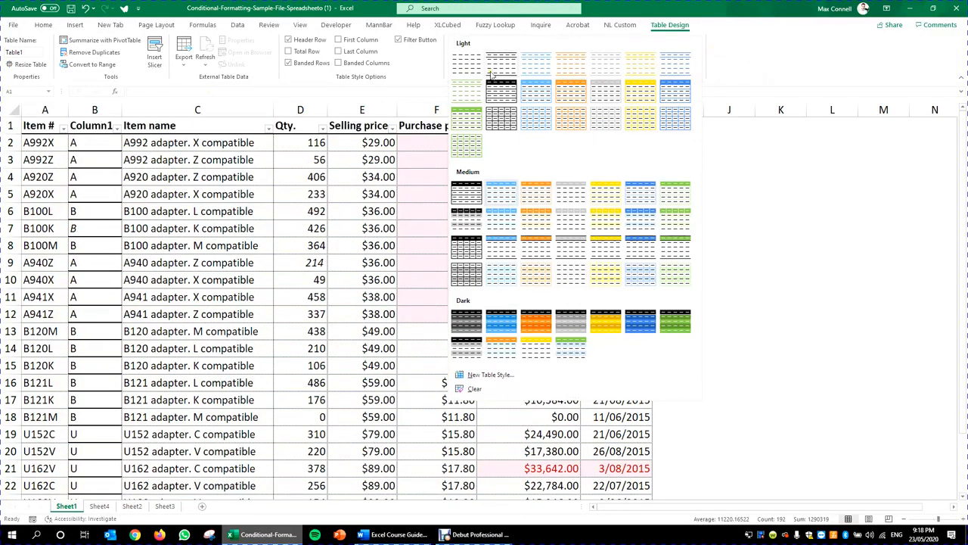
pyautogui.click(503, 121)
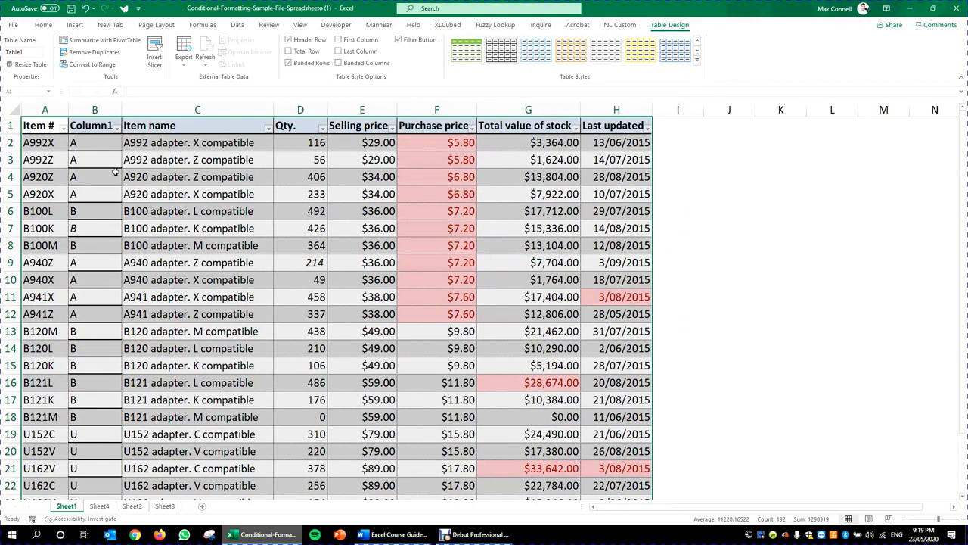
pyautogui.click(23, 52)
pyautogui.press('Return')
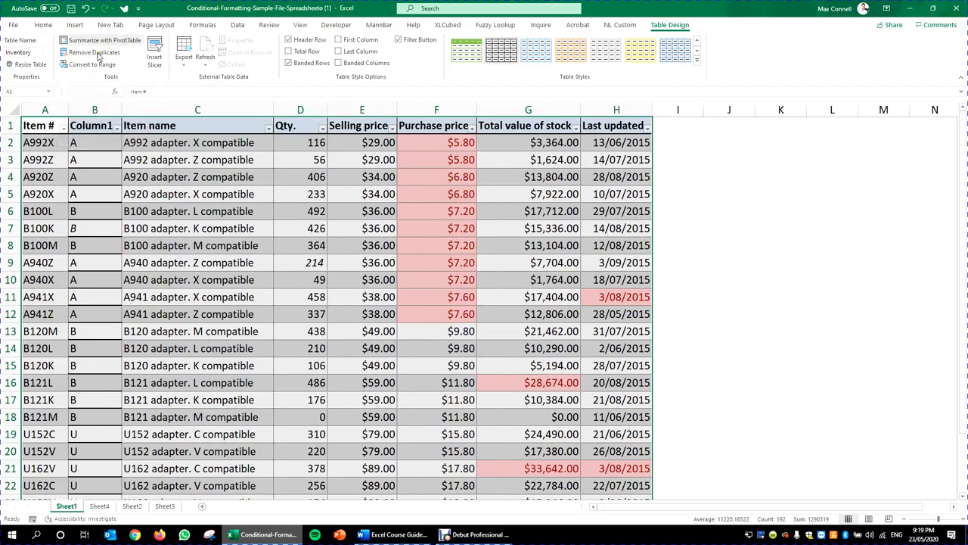
# Insert a slicer for Column1 and place it in the empty area beside the Inventory table.
pyautogui.click(154, 54)
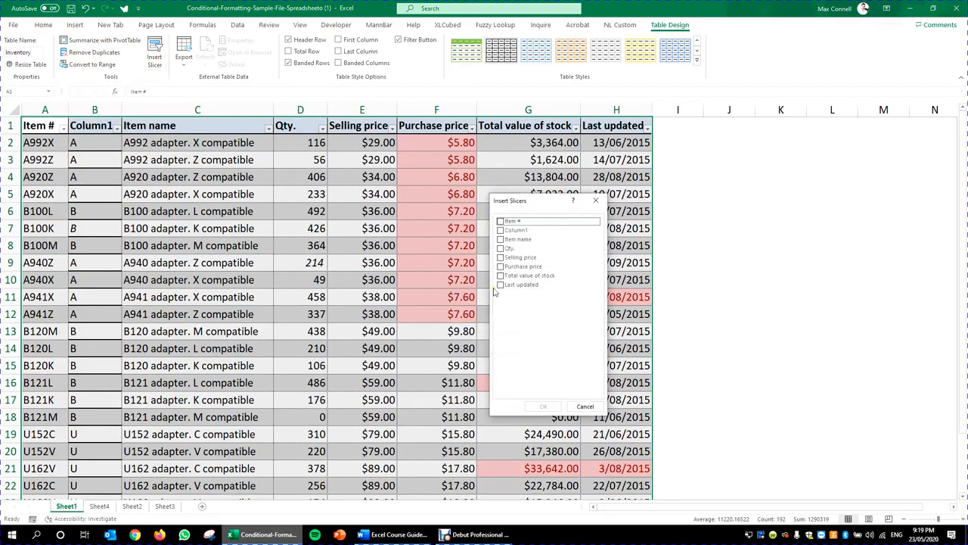
pyautogui.moveTo(514, 202); pyautogui.dragTo(681, 216)
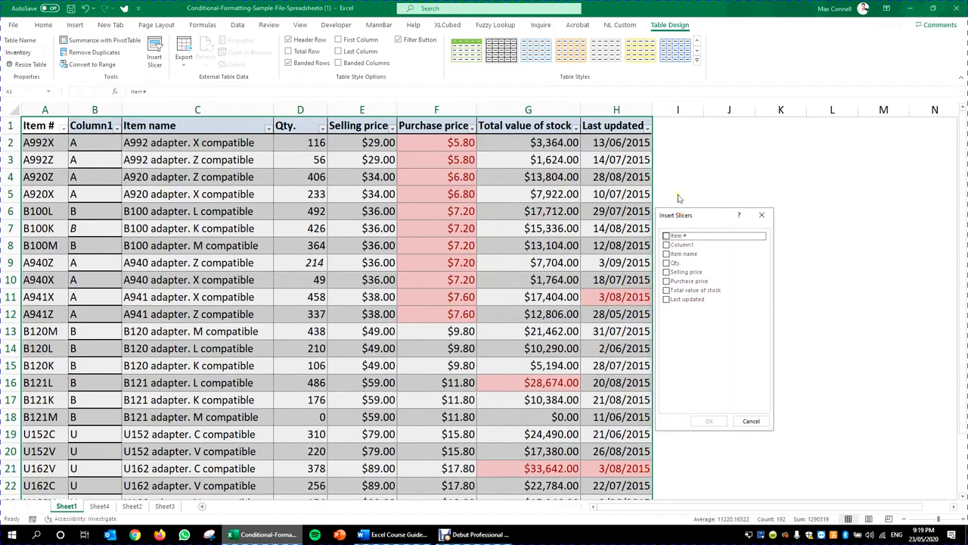
pyautogui.click(673, 245)
pyautogui.click(710, 421)
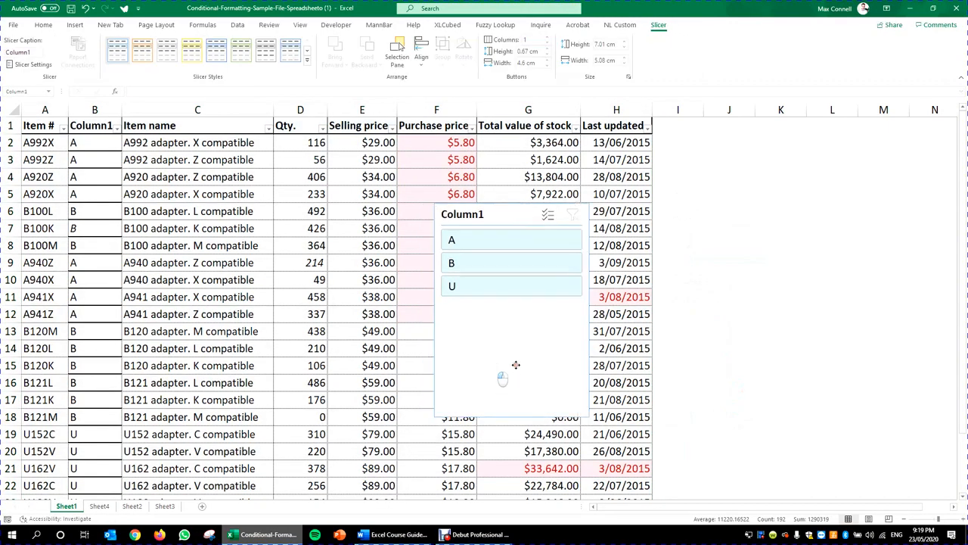
pyautogui.moveTo(502, 368); pyautogui.dragTo(786, 344)
pyautogui.click(719, 433)
# Use the Column1 slicer to filter the table by A, B and U in turn, ending on A.
pyautogui.click(757, 181)
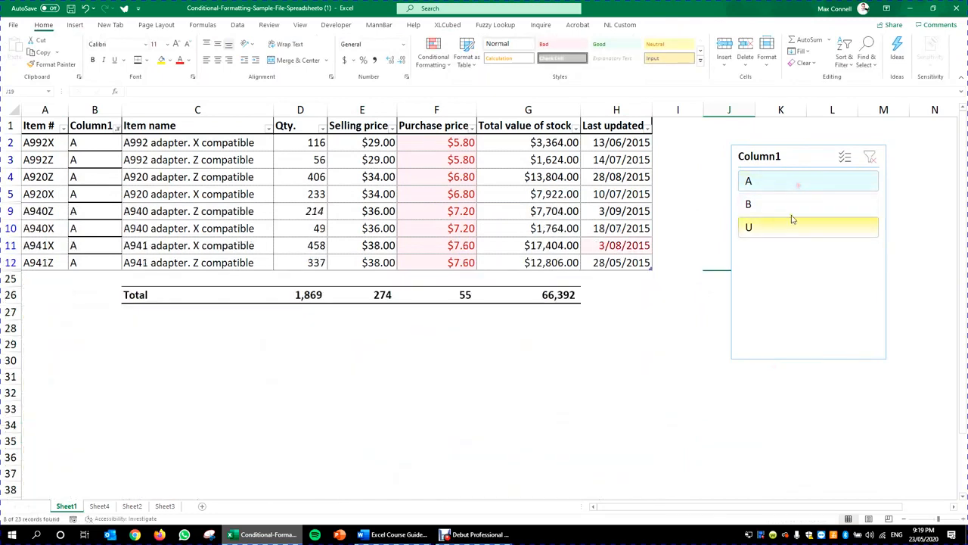
pyautogui.click(793, 206)
pyautogui.click(790, 226)
pyautogui.click(786, 183)
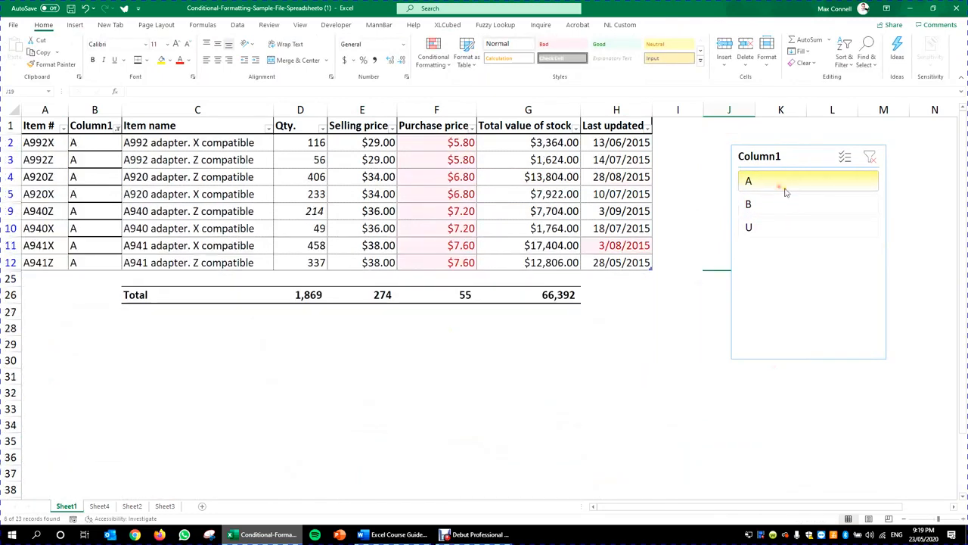
pyautogui.click(786, 203)
pyautogui.click(759, 230)
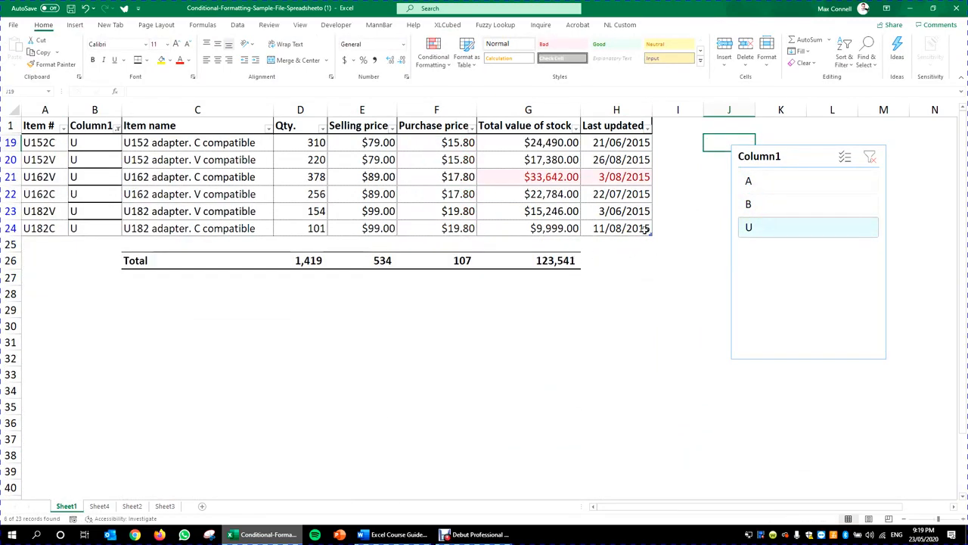
pyautogui.click(766, 185)
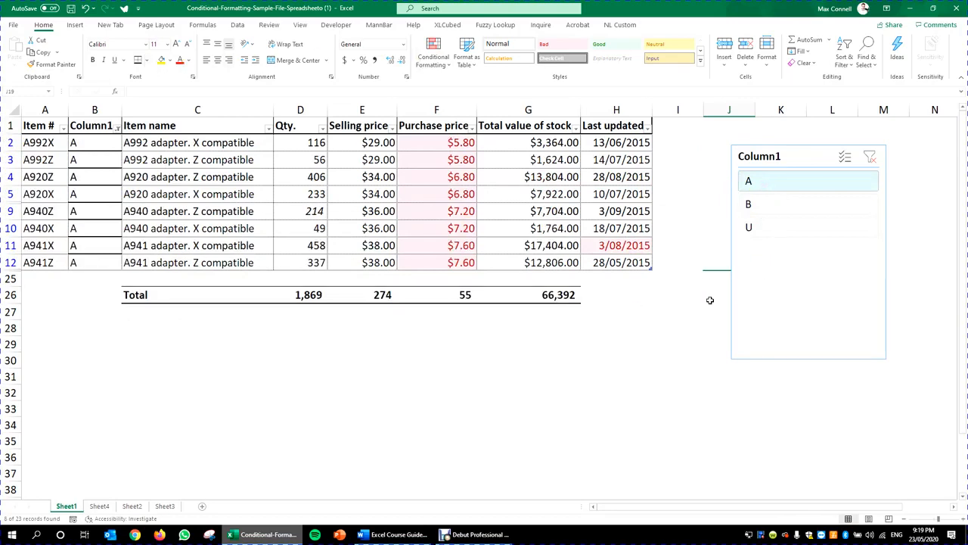
# Delete sheet rows 25 to 30 below the Inventory table, including the old manual total row.
pyautogui.click(528, 176)
pyautogui.click(670, 24)
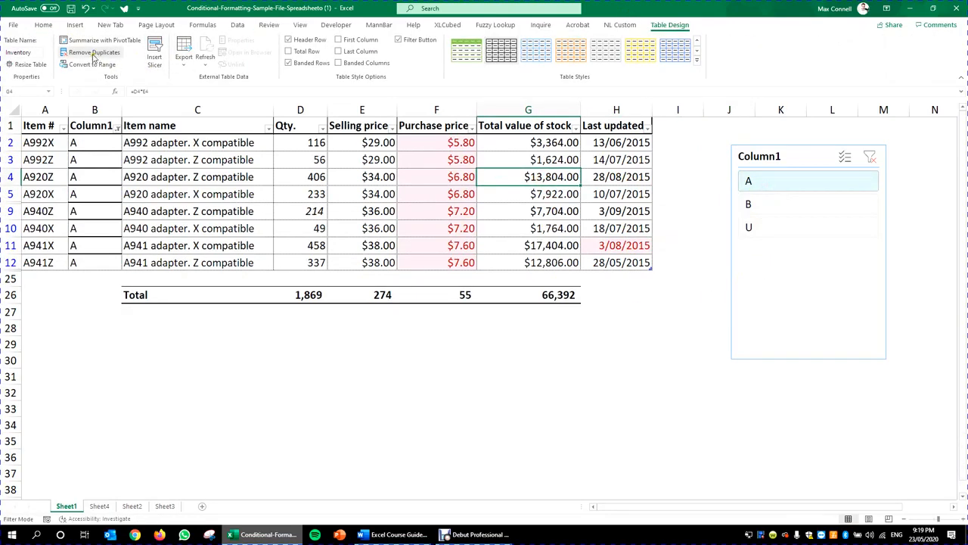
pyautogui.click(189, 176)
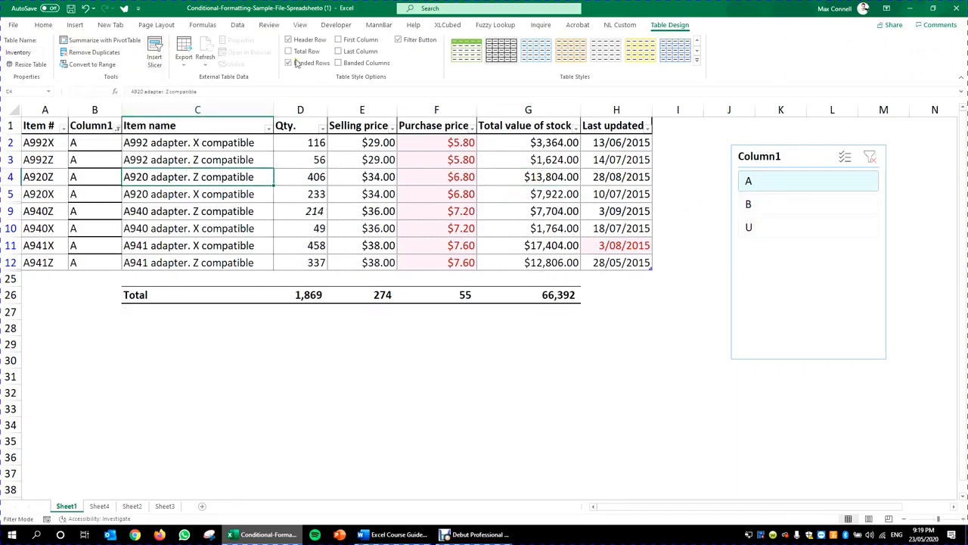
pyautogui.moveTo(299, 344); pyautogui.dragTo(299, 360)
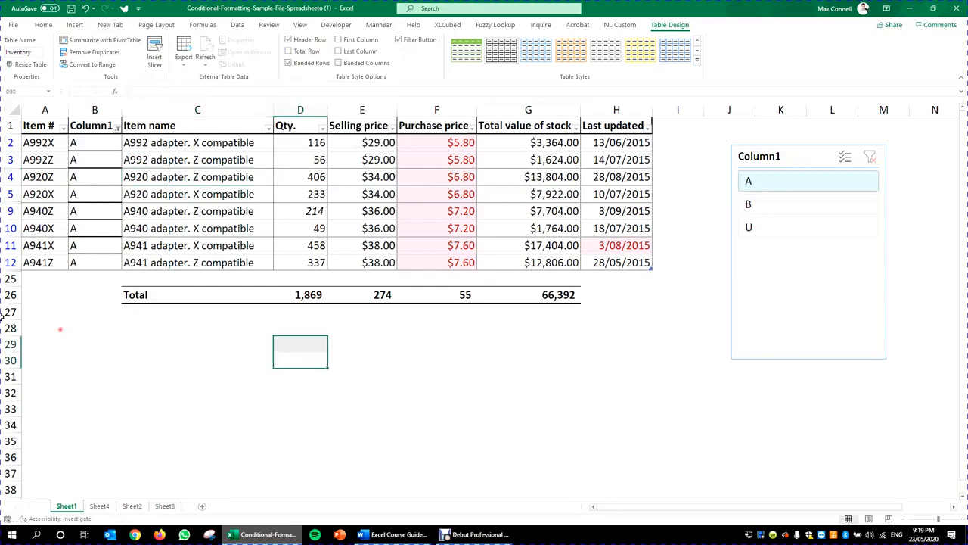
pyautogui.moveTo(11, 278); pyautogui.dragTo(11, 360)
pyautogui.rightClick(12, 305)
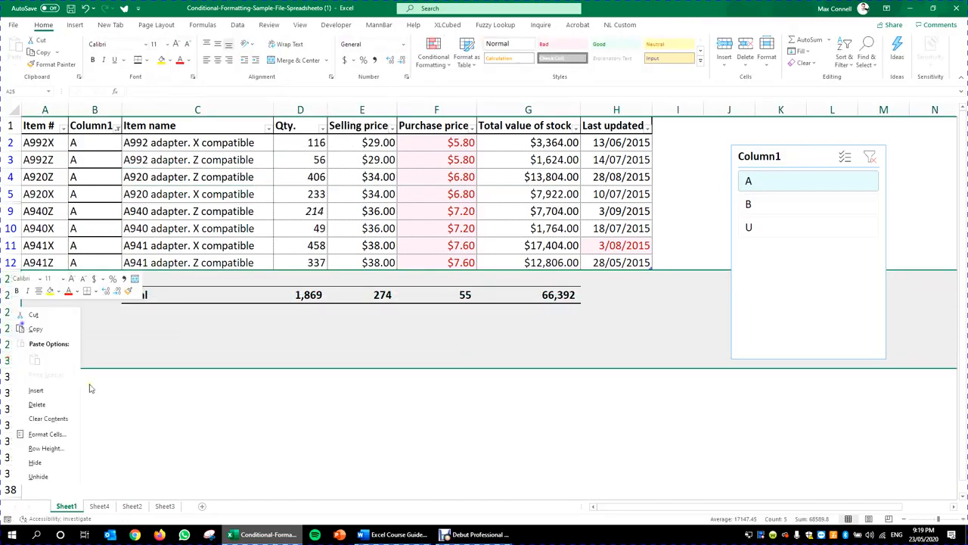
pyautogui.click(53, 404)
pyautogui.click(410, 356)
# Turn on the built-in total row for the Inventory table.
pyautogui.click(335, 174)
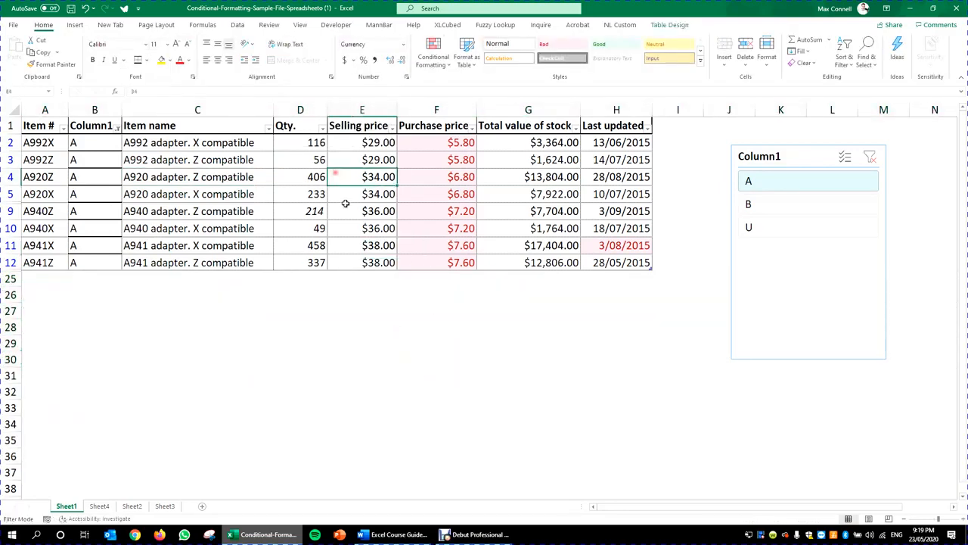
pyautogui.click(668, 25)
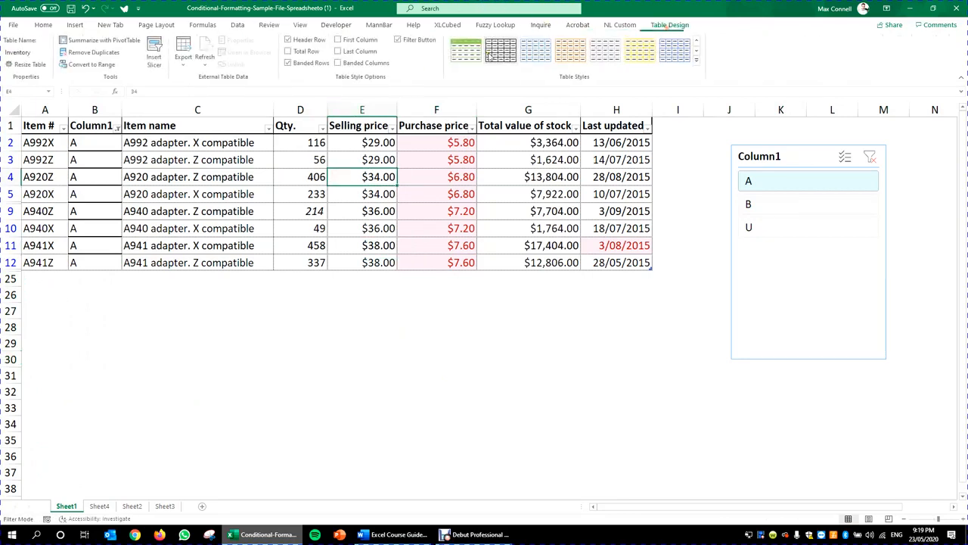
pyautogui.click(290, 51)
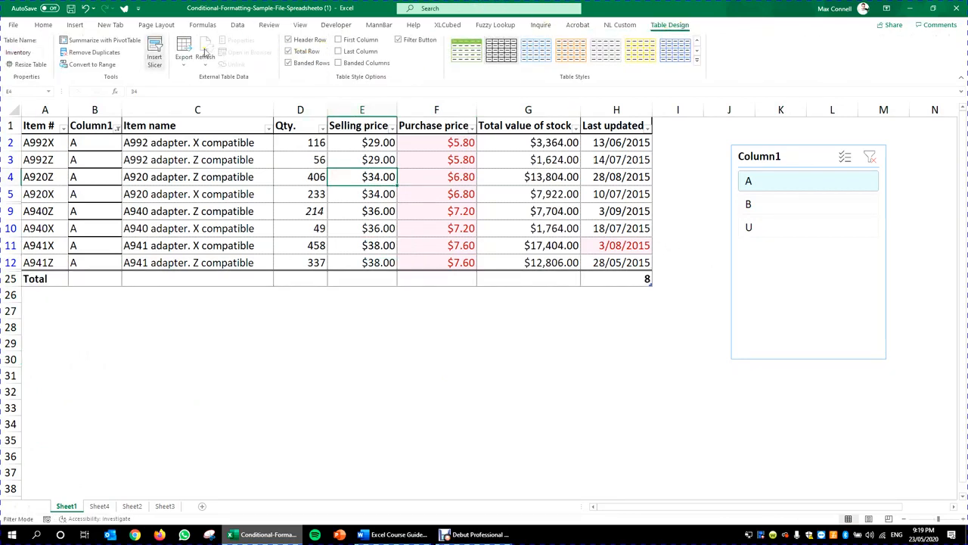
# Set the table's total row to Sum for Purchase price and Average for both Total value of stock and Selling price.
pyautogui.rightClick(429, 280)
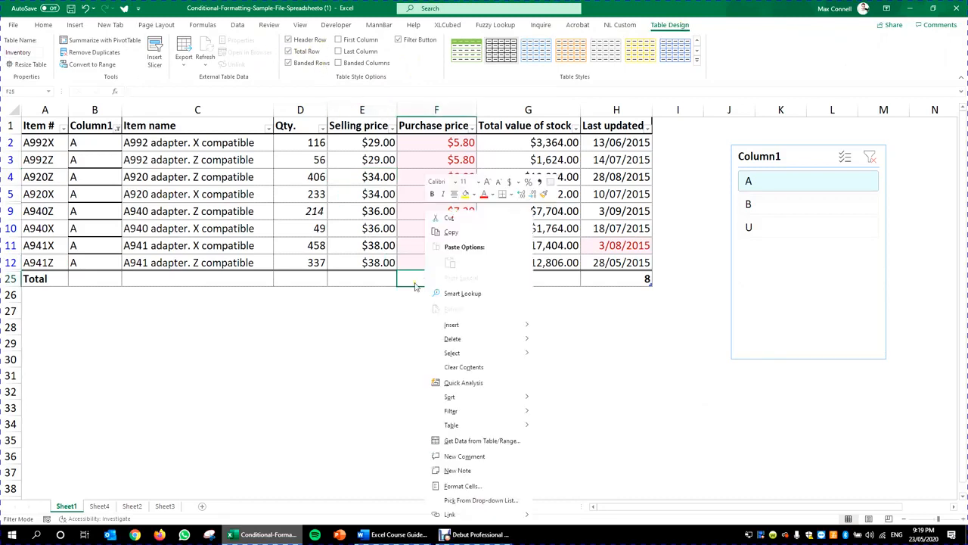
pyautogui.click(416, 286)
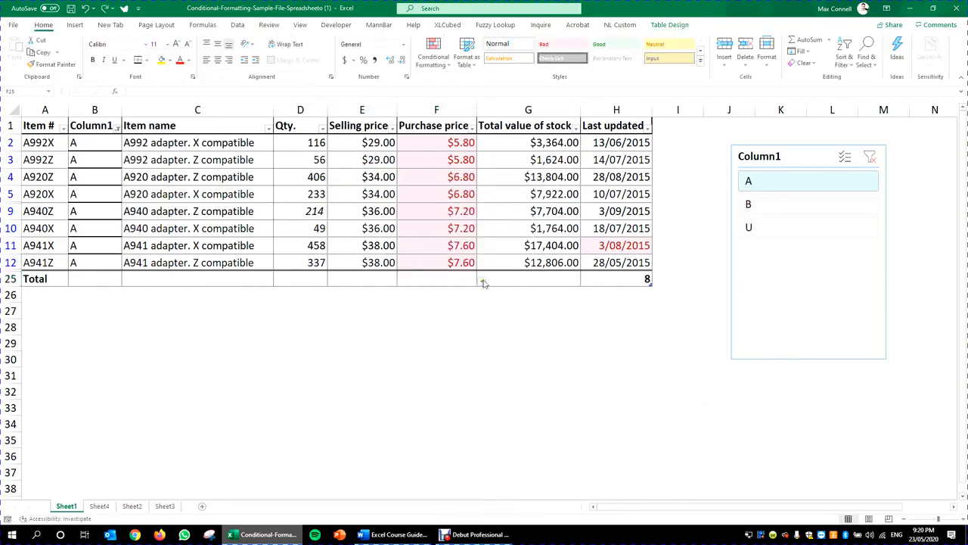
pyautogui.click(482, 282)
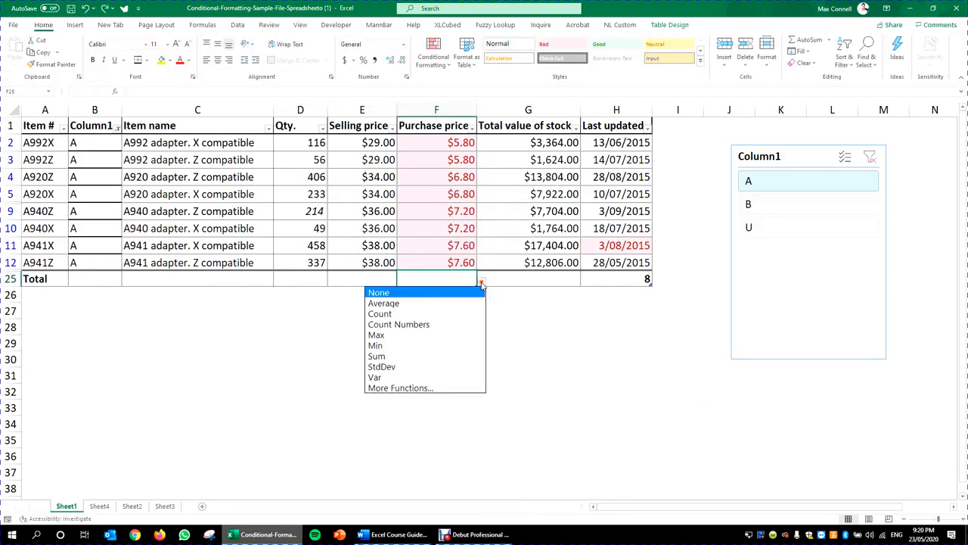
pyautogui.click(437, 357)
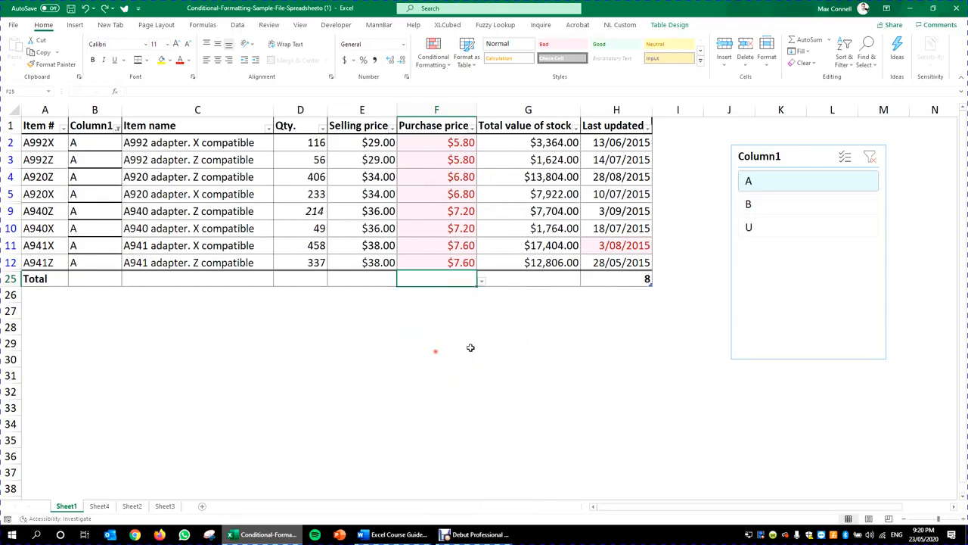
pyautogui.click(575, 279)
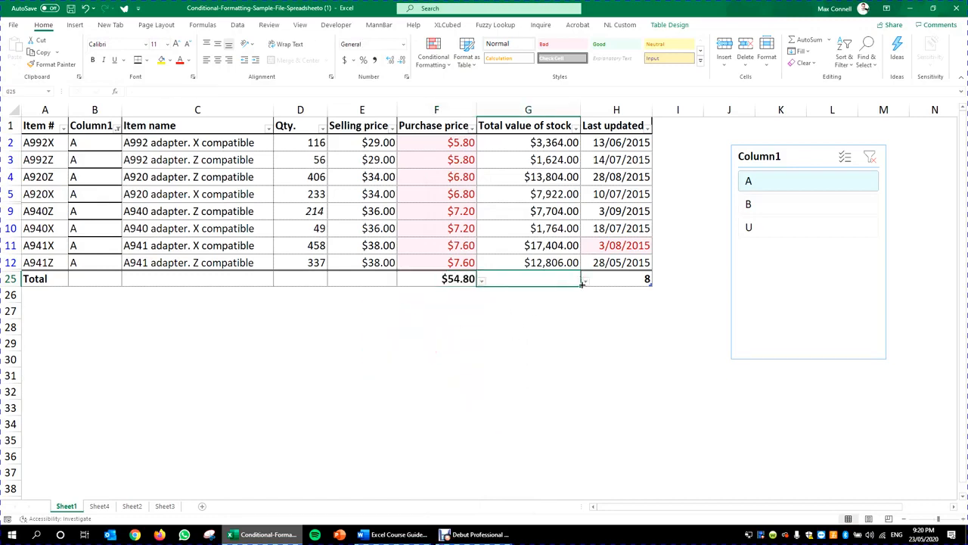
pyautogui.click(585, 280)
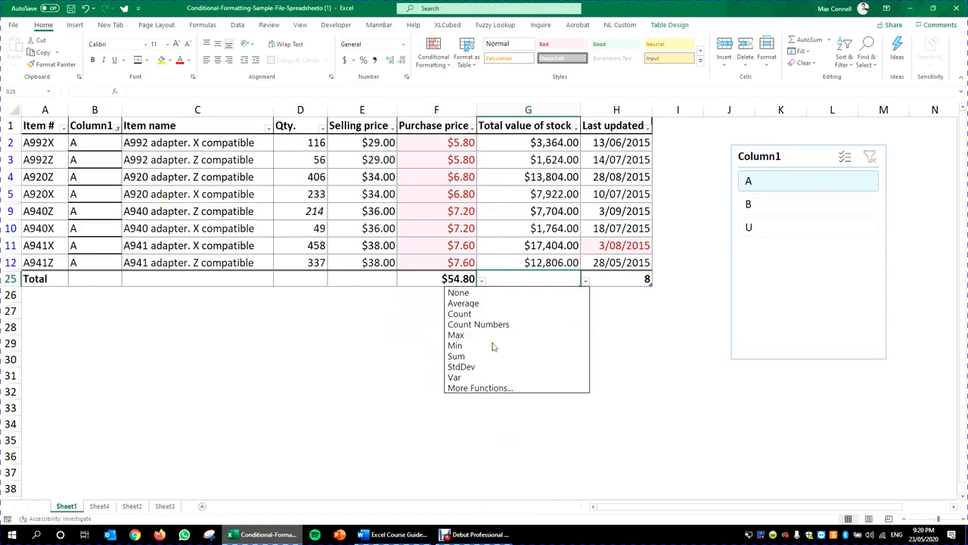
pyautogui.click(473, 303)
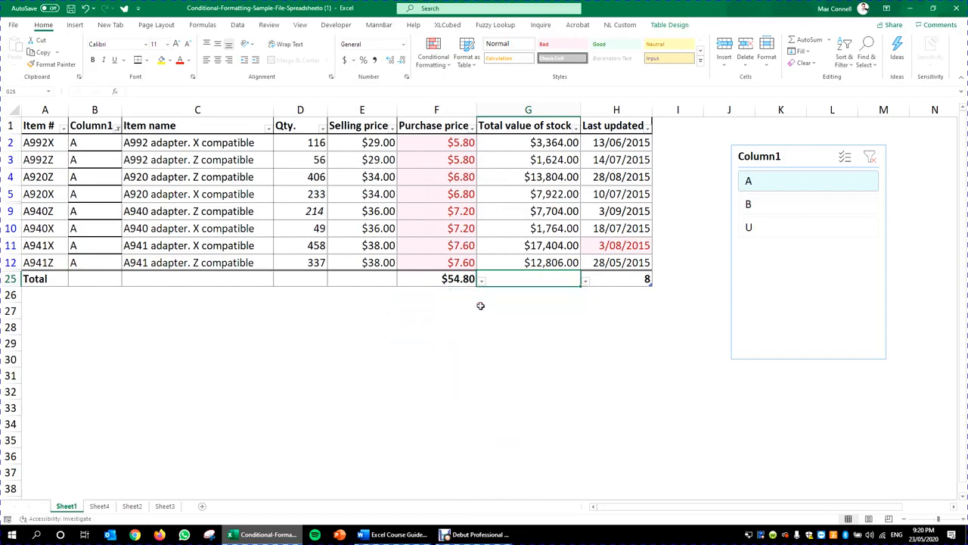
pyautogui.click(390, 280)
pyautogui.click(402, 280)
pyautogui.click(336, 303)
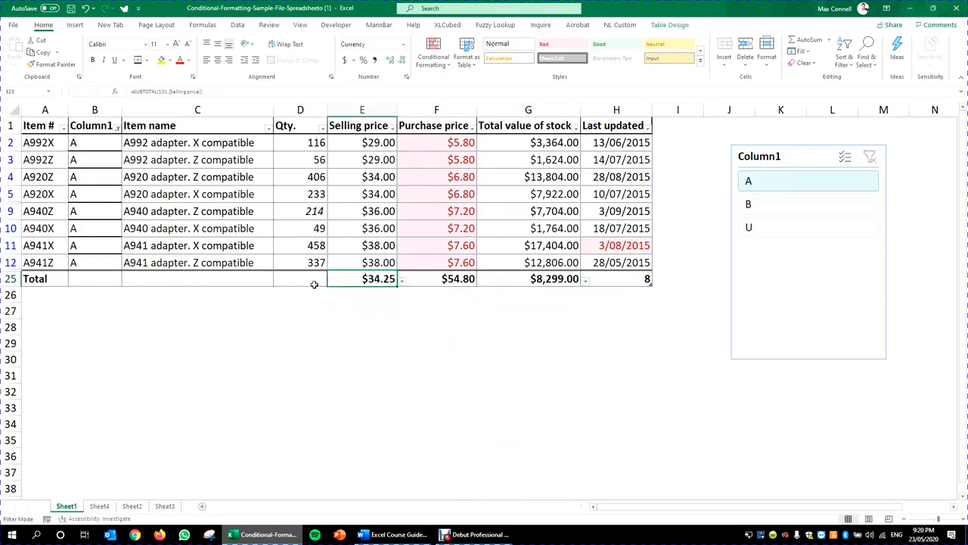
# Try Count and StdDev for the Qty. column in the total row, ending on Max.
pyautogui.click(313, 280)
pyautogui.click(331, 280)
pyautogui.click(318, 313)
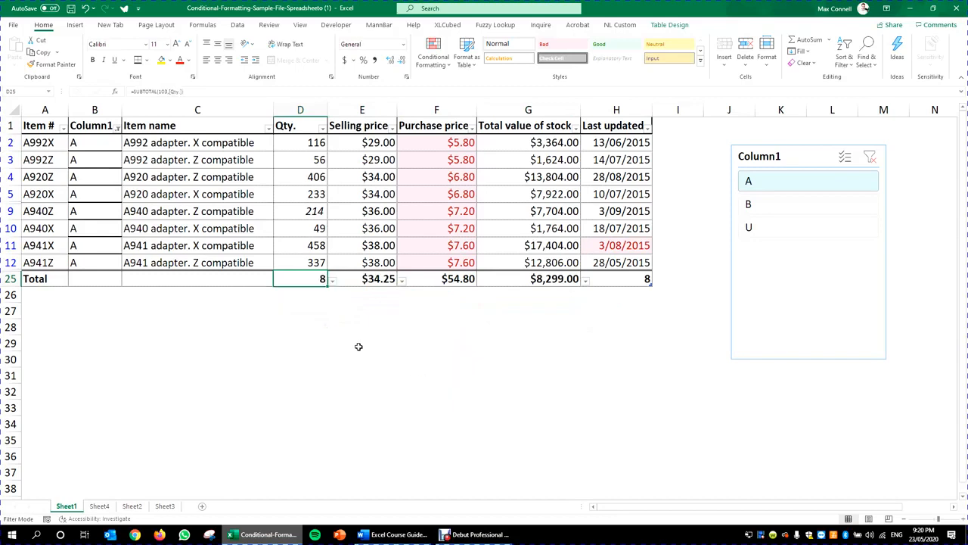
pyautogui.click(332, 281)
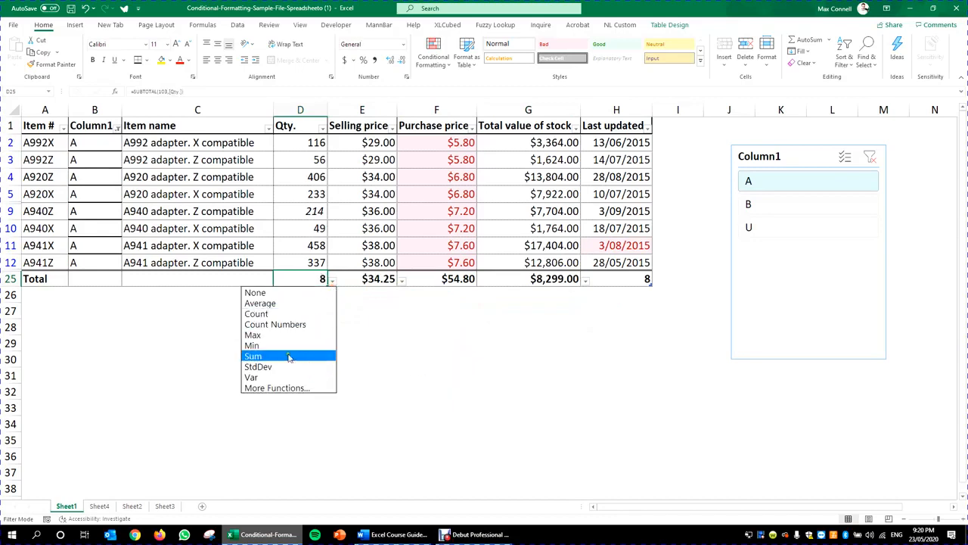
pyautogui.click(317, 370)
pyautogui.click(331, 280)
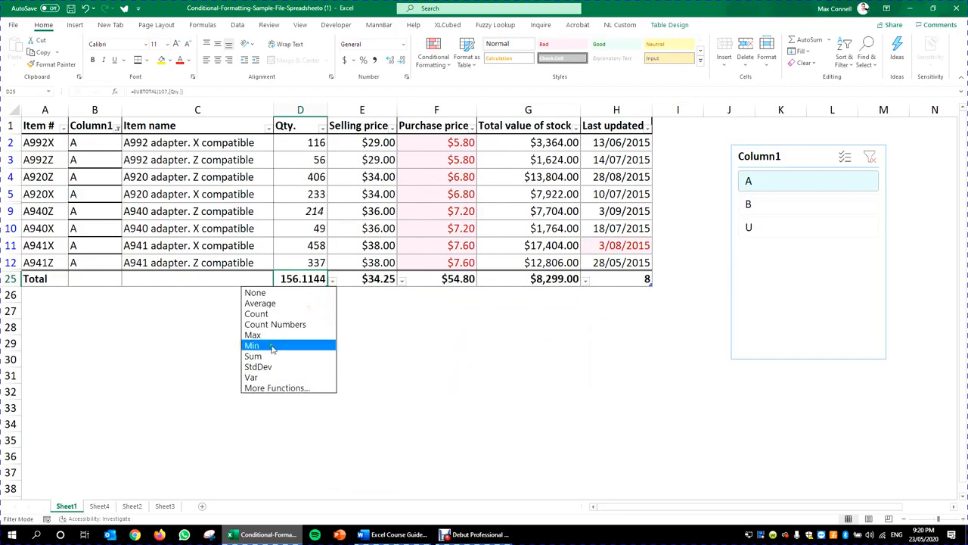
pyautogui.click(314, 336)
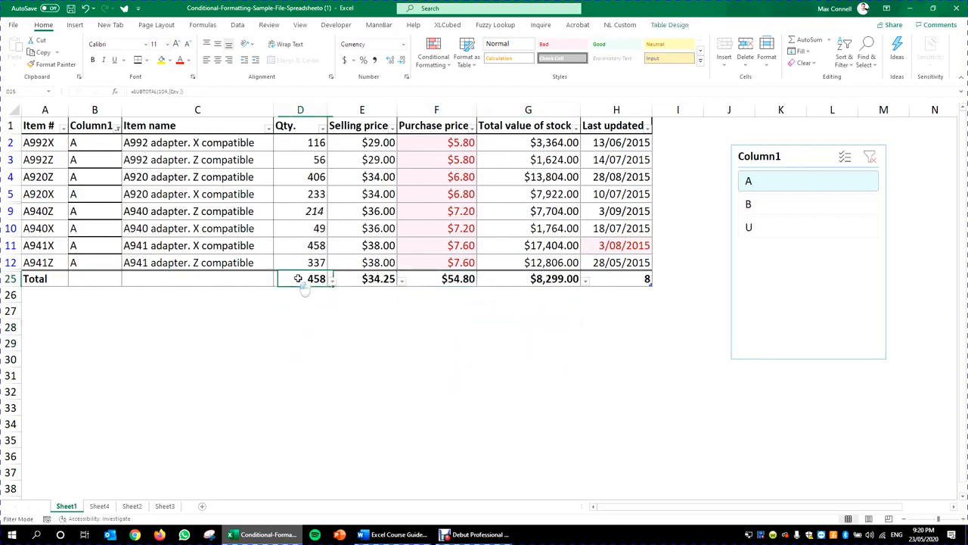
pyautogui.moveTo(313, 277); pyautogui.dragTo(590, 280)
pyautogui.click(358, 361)
pyautogui.click(106, 280)
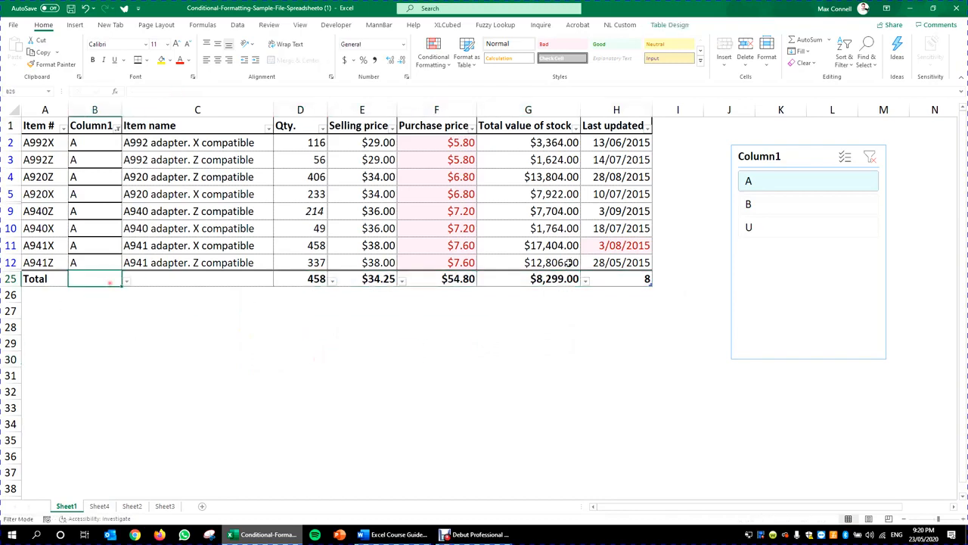
# Filter the Selling price column to show only the $36.00 and $38.00 items.
pyautogui.click(382, 166)
pyautogui.click(393, 127)
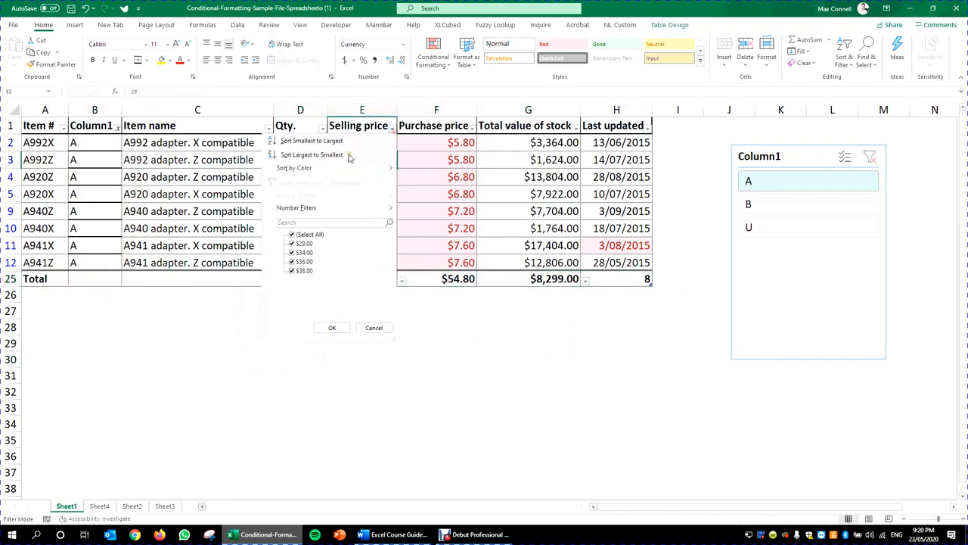
pyautogui.click(332, 328)
pyautogui.moveTo(376, 144); pyautogui.dragTo(376, 194)
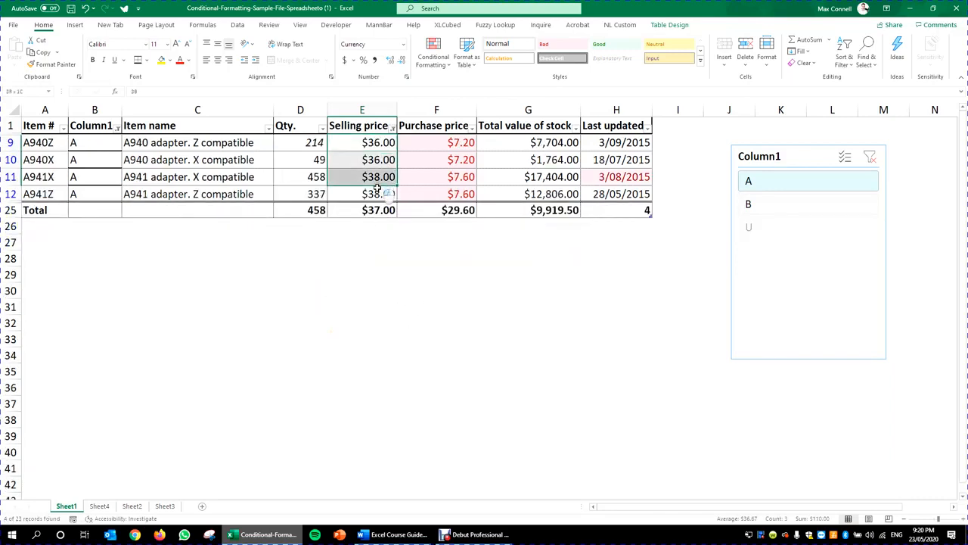
pyautogui.doubleClick(371, 210)
pyautogui.click(542, 358)
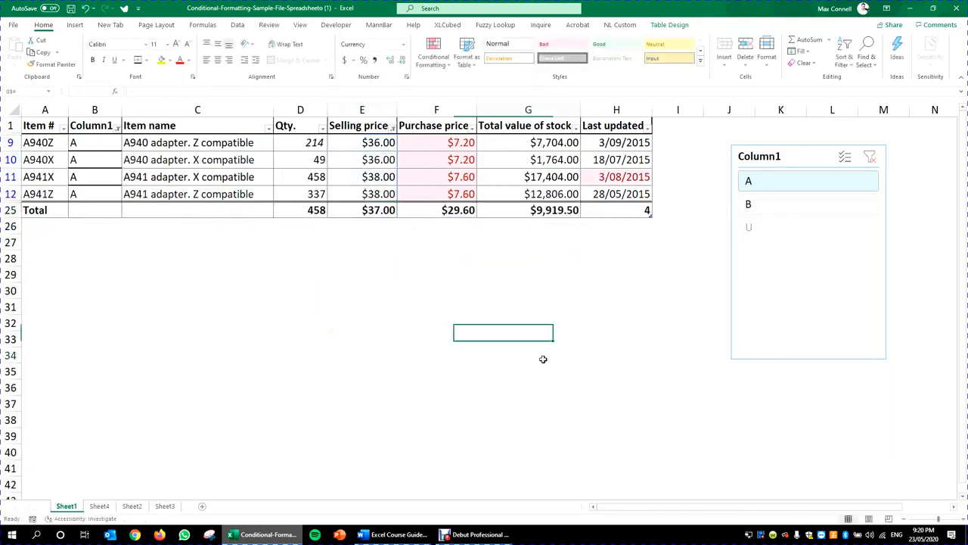
# Turn on First Column and Last Column emphasis for the Inventory table.
pyautogui.click(480, 177)
pyautogui.click(673, 26)
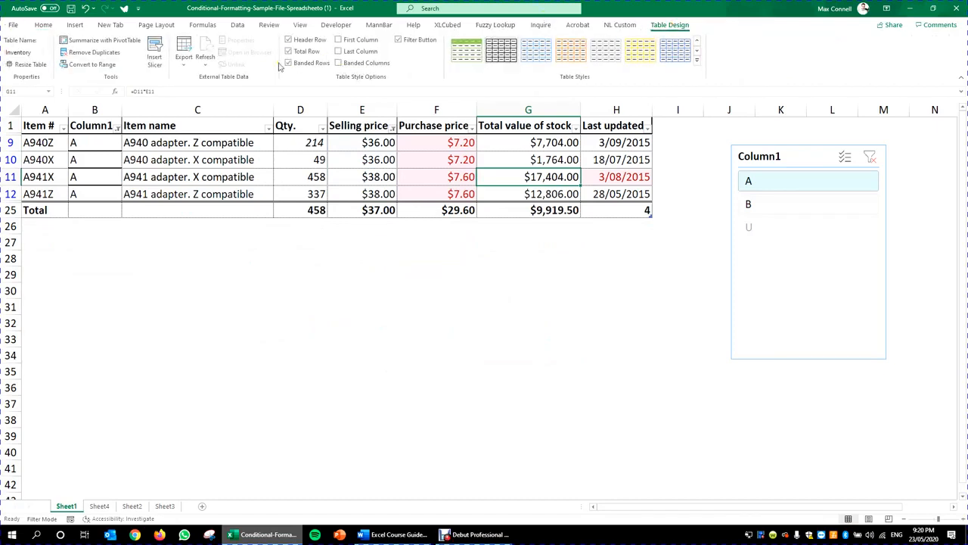
pyautogui.click(339, 42)
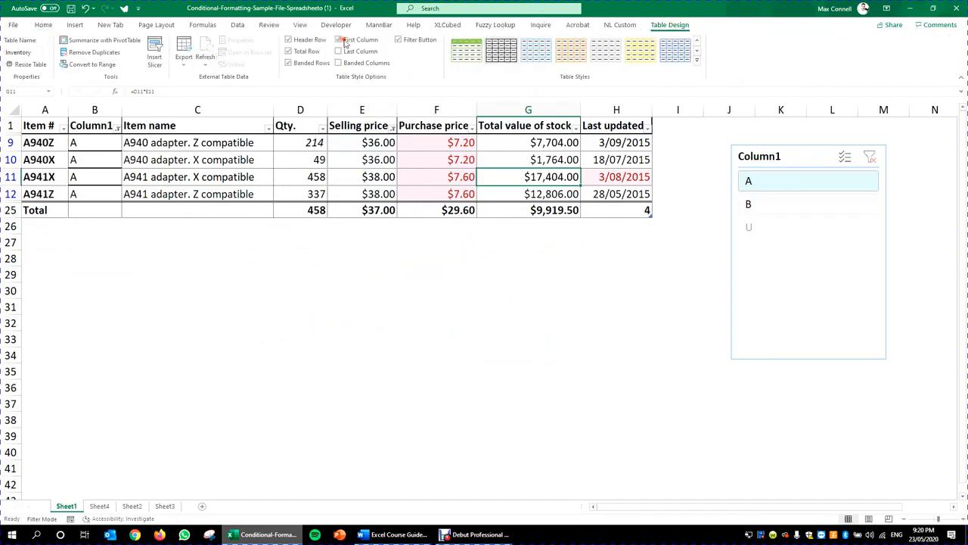
pyautogui.click(340, 42)
pyautogui.click(340, 51)
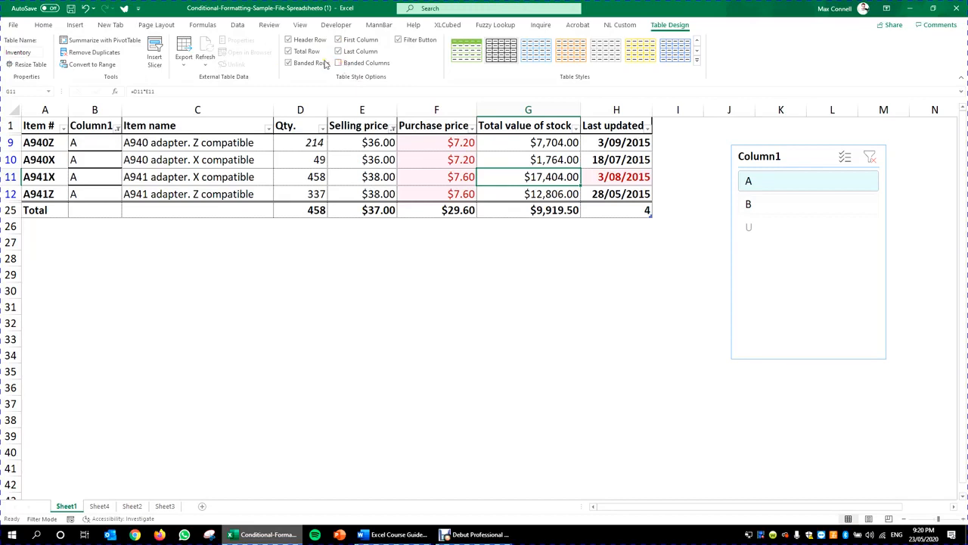
# Turn the table's filter buttons off and back on, and apply a plain table style without bold emphasis.
pyautogui.click(412, 40)
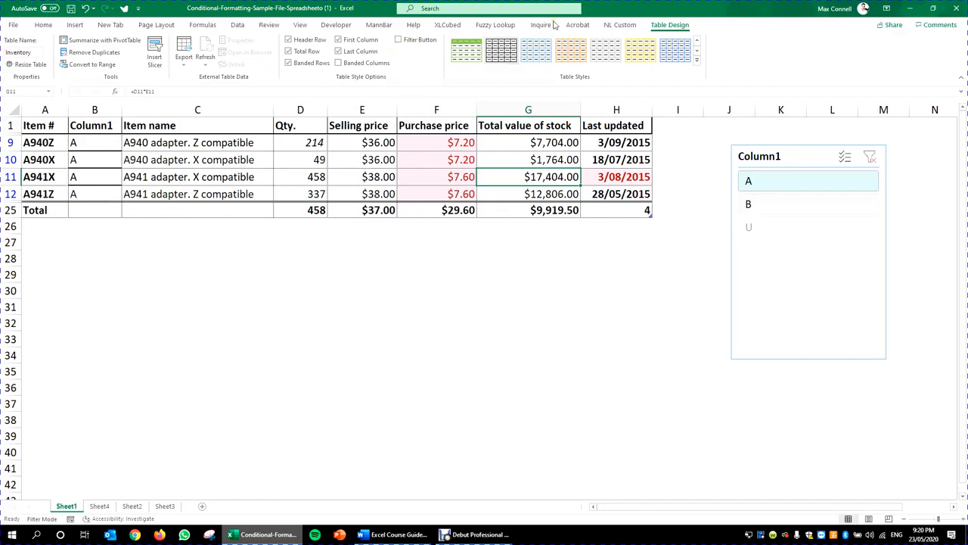
pyautogui.click(416, 40)
pyautogui.click(184, 64)
pyautogui.click(132, 78)
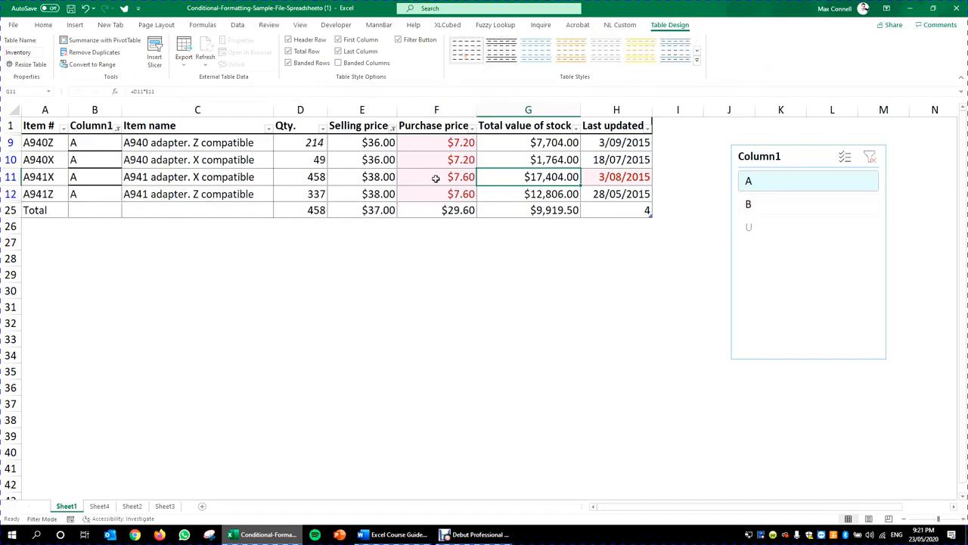
pyautogui.click(253, 211)
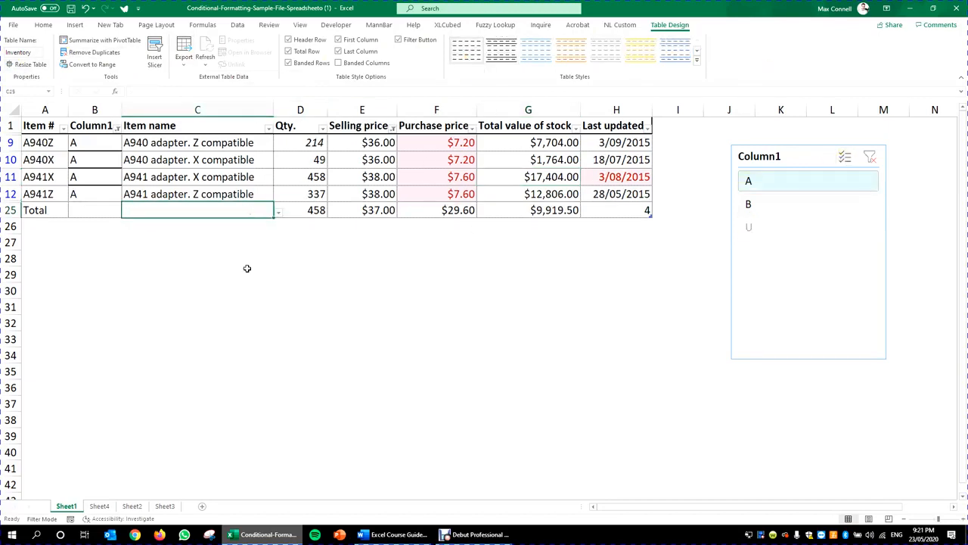
pyautogui.click(250, 306)
# Switch to the Excel Course Guide document in Word and review the unit titles in its course outline.
pyautogui.click(380, 538)
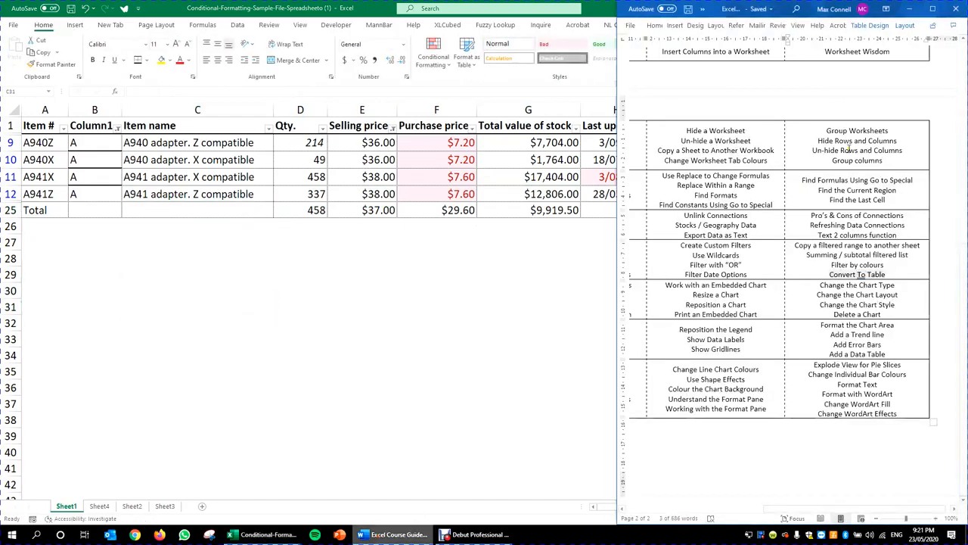
pyautogui.moveTo(824, 509); pyautogui.dragTo(706, 483)
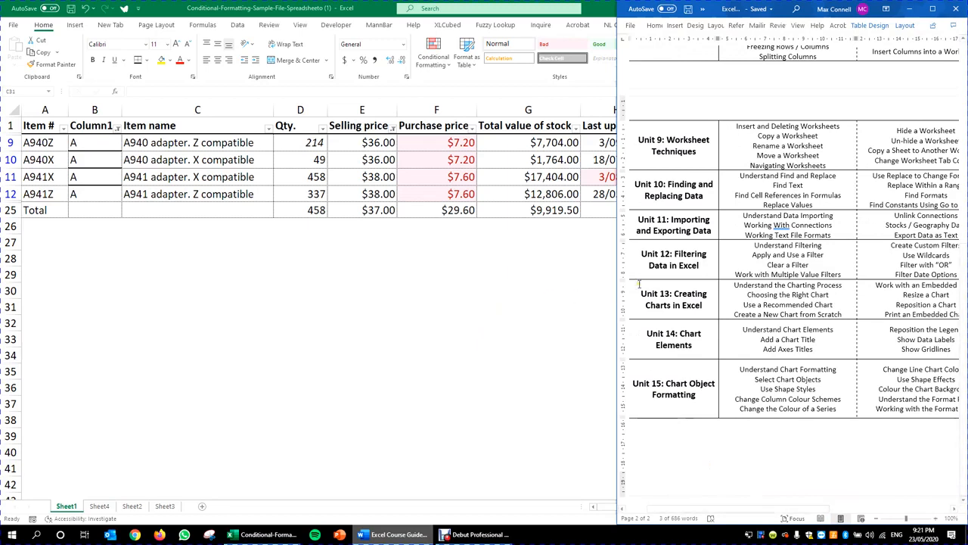